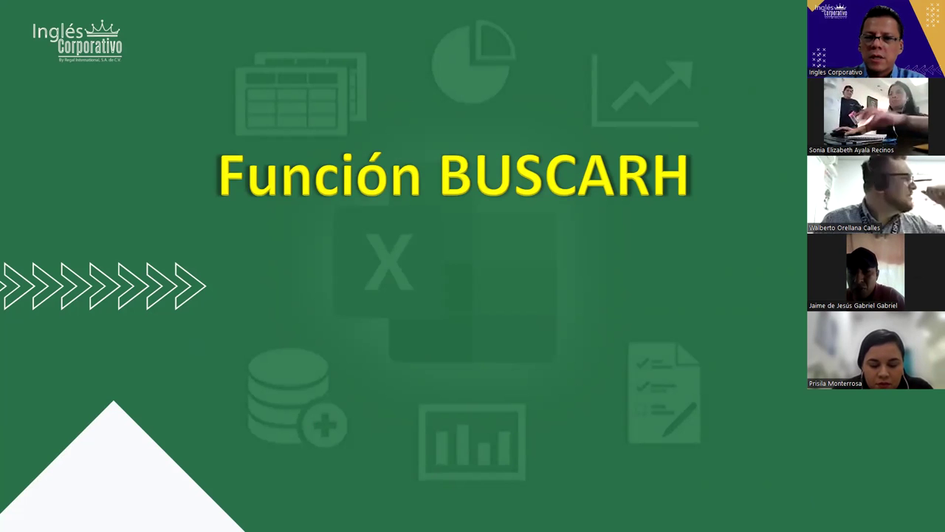
# Advance the slideshow to the Objetivo slide stating the BuscarH lesson goal
pyautogui.press('Right')
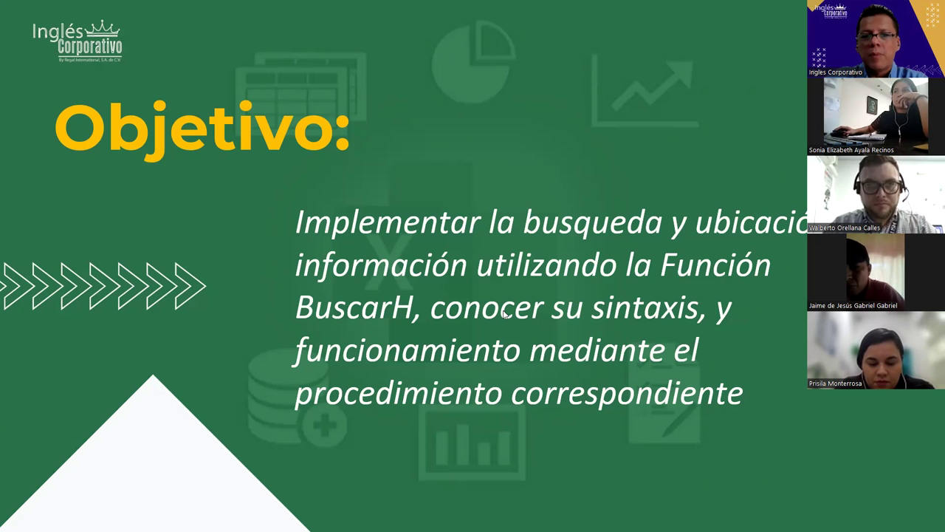
# Switch to the Excel Nombre/Teléfono sheet and select the Resultado cell F4
pyautogui.hotkey('alt', 'Tab')
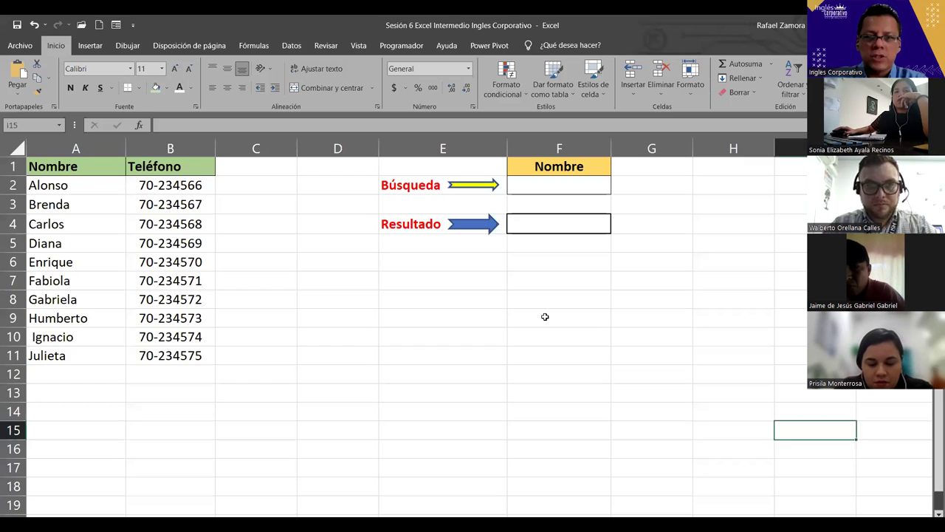
pyautogui.click(542, 317)
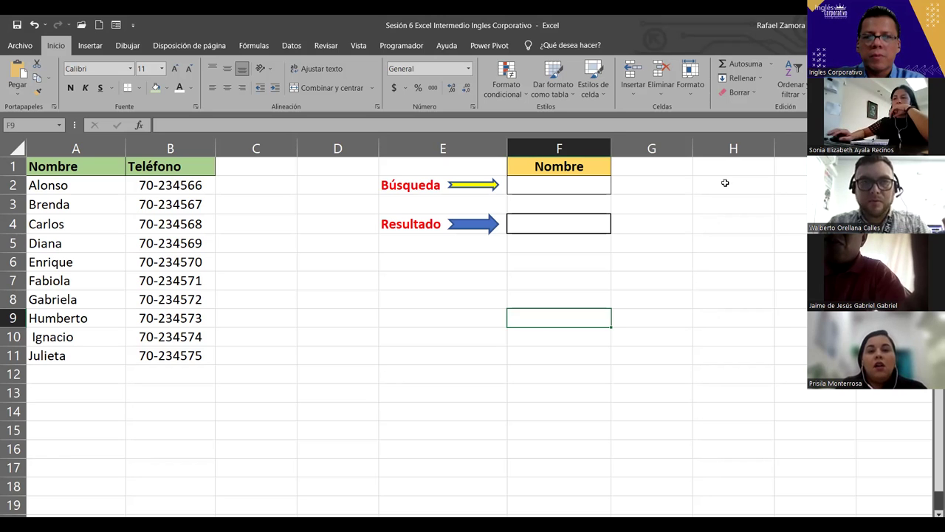
pyautogui.click(538, 223)
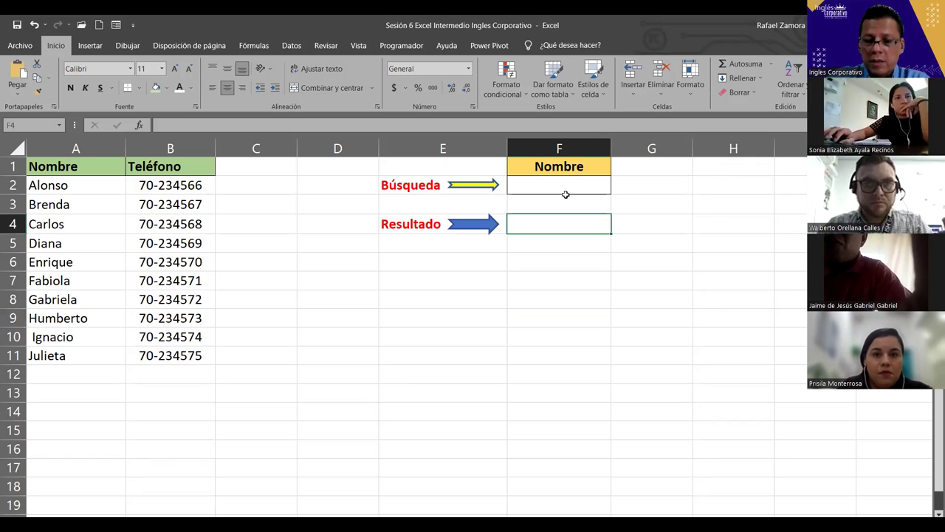
# Discard the half-typed formula in F4, clearing it back to the equals sign
pyautogui.write('¿')
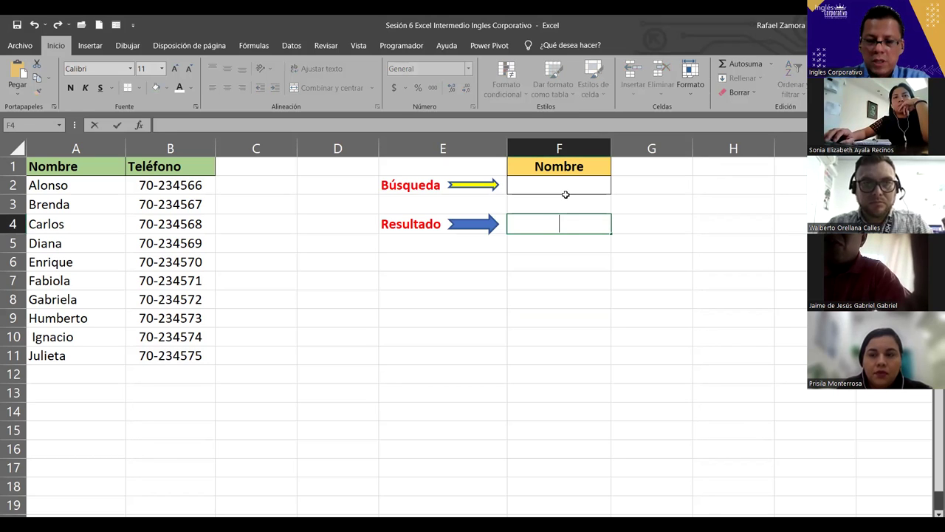
pyautogui.write('=')
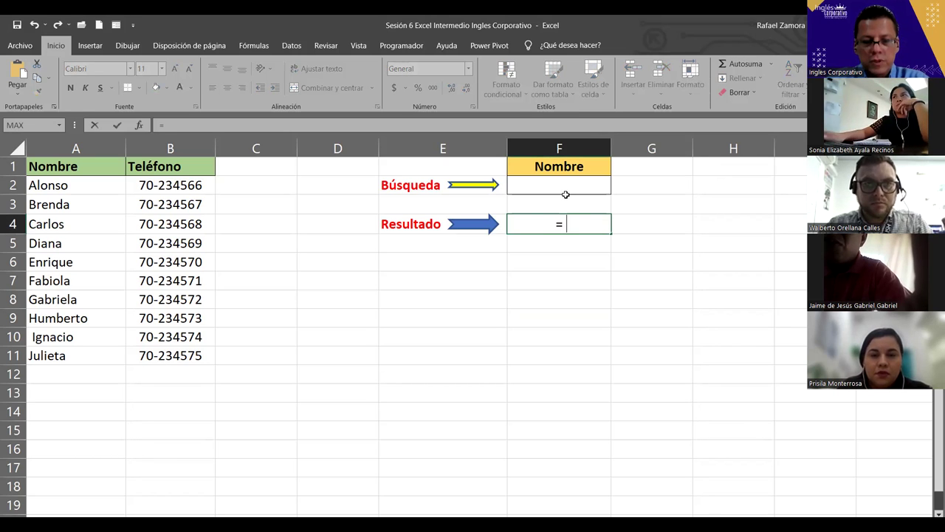
pyautogui.write('buscar')
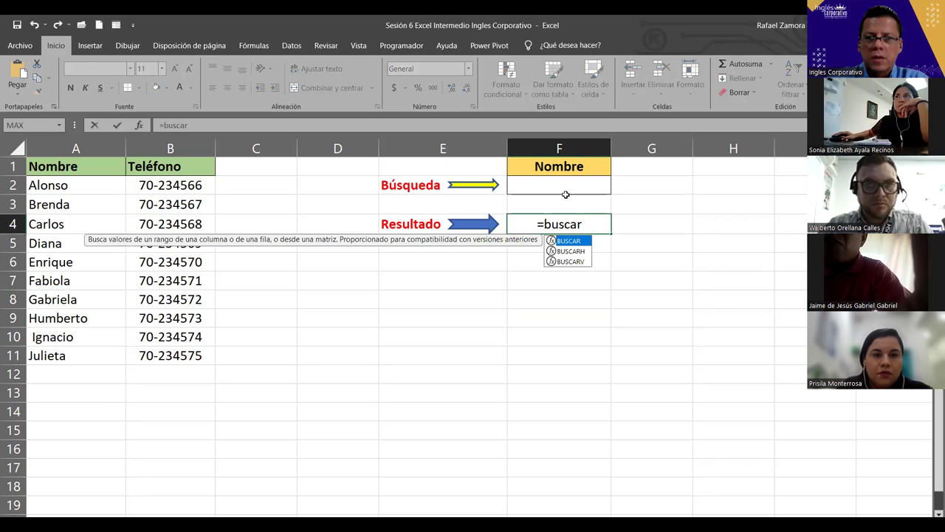
pyautogui.press('Return')
pyautogui.click(573, 224)
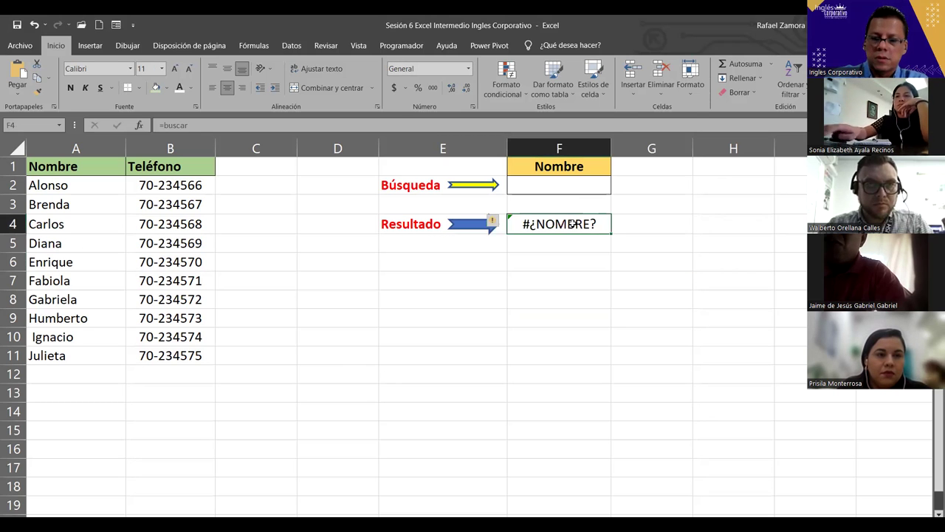
pyautogui.doubleClick(573, 223)
pyautogui.press('BackSpace')
pyautogui.press('BackSpace')
pyautogui.press('BackSpace')
# Enter =BUSCARV(F2,A2:B11,2,0) in F4 for an exact-match phone lookup
pyautogui.write('b')
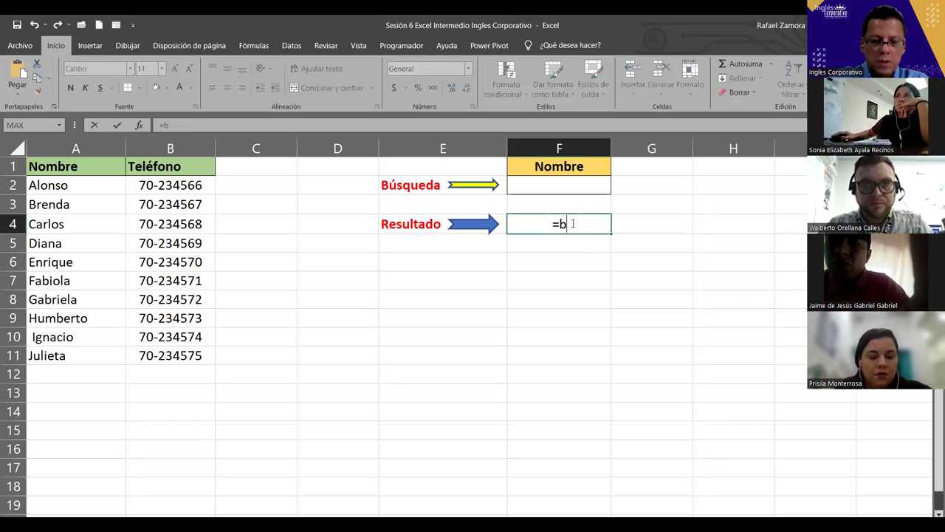
pyautogui.write('usca')
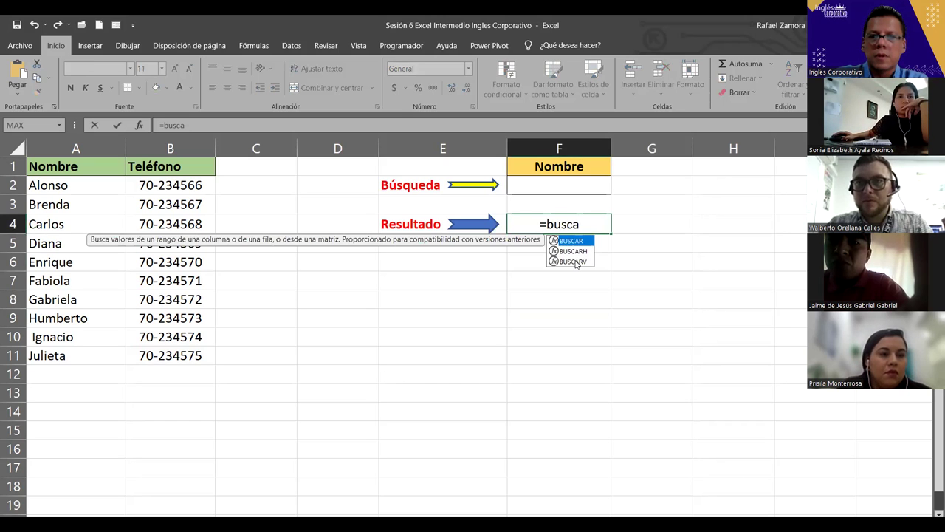
pyautogui.doubleClick(573, 262)
pyautogui.click(582, 184)
pyautogui.write(',')
pyautogui.click(83, 178)
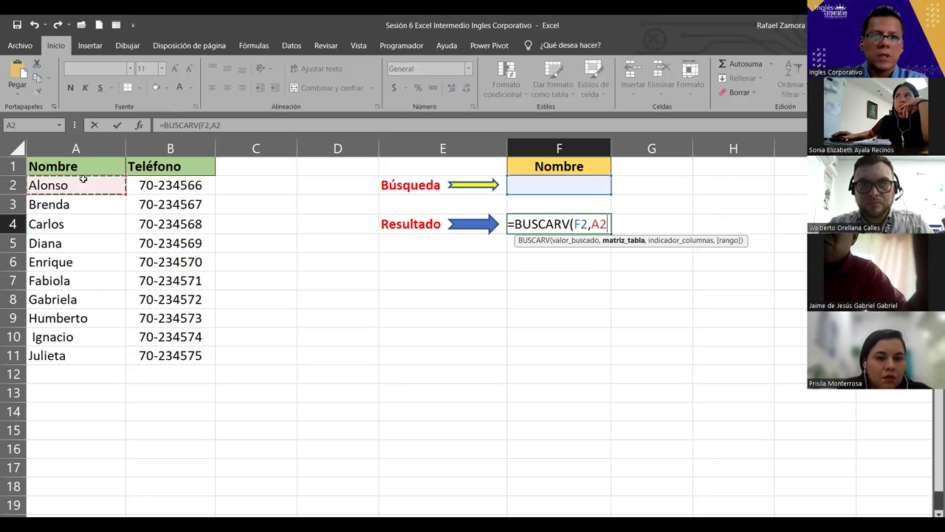
pyautogui.write(':')
pyautogui.moveTo(85, 244); pyautogui.dragTo(137, 356)
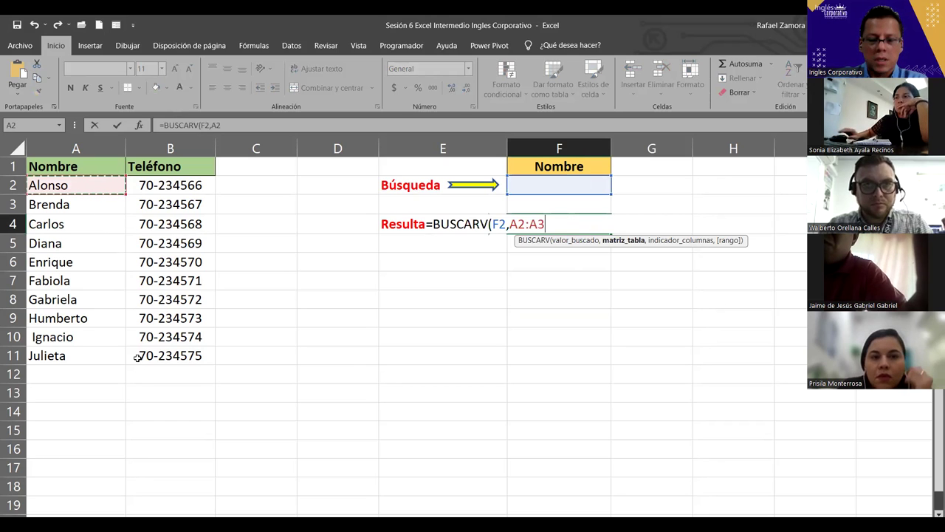
pyautogui.write(',')
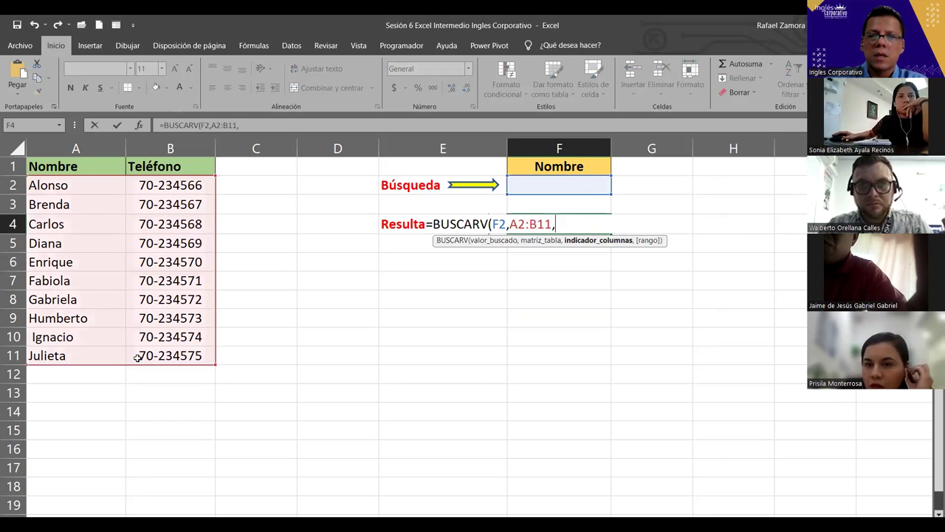
pyautogui.write('2')
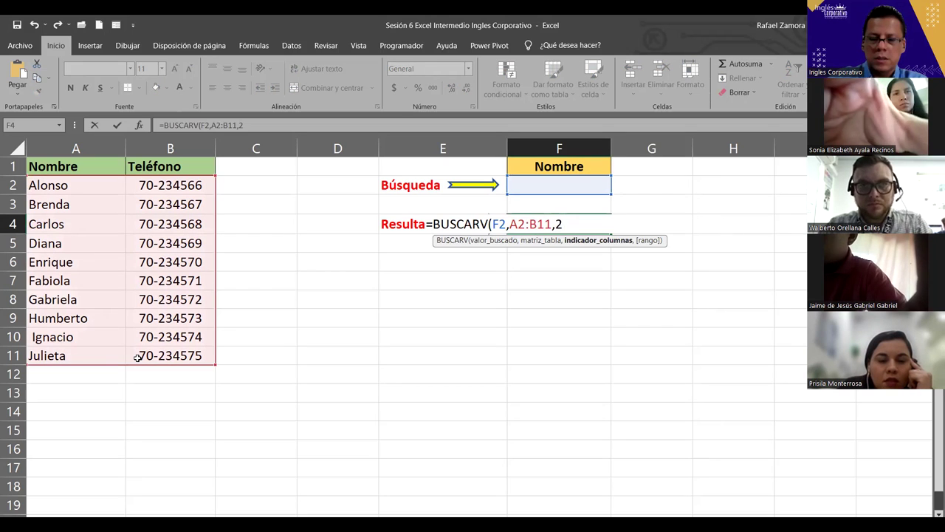
pyautogui.write(',0')
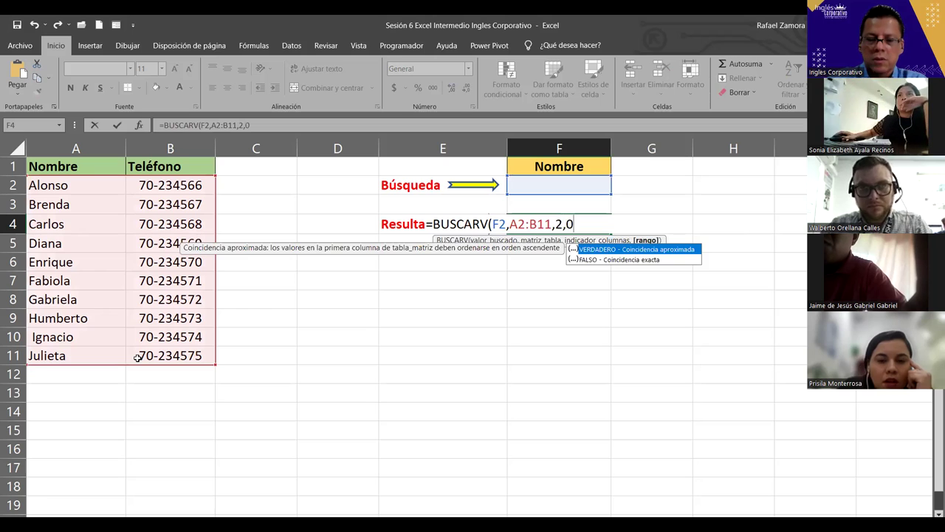
pyautogui.press('Return')
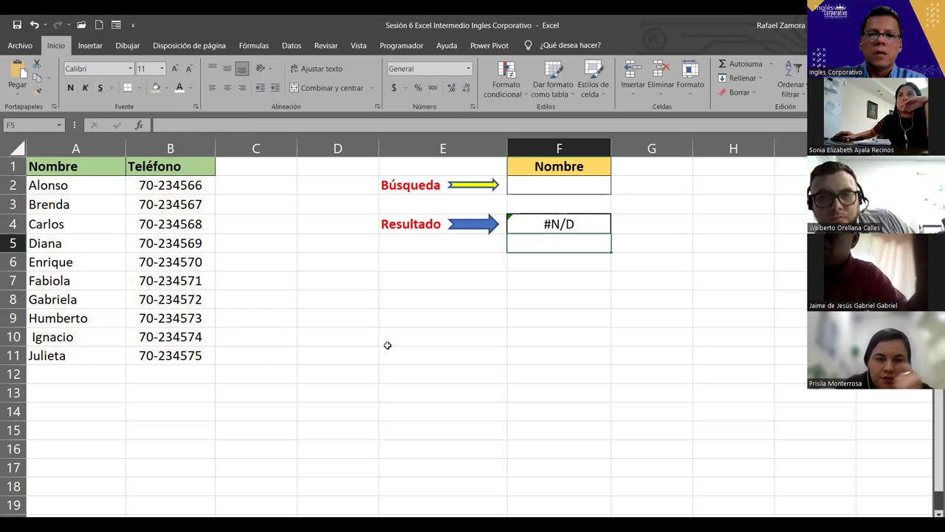
# Enter Brenda, then Diana, then Ignacio in F2, checking the result in F4 each time
pyautogui.click(570, 185)
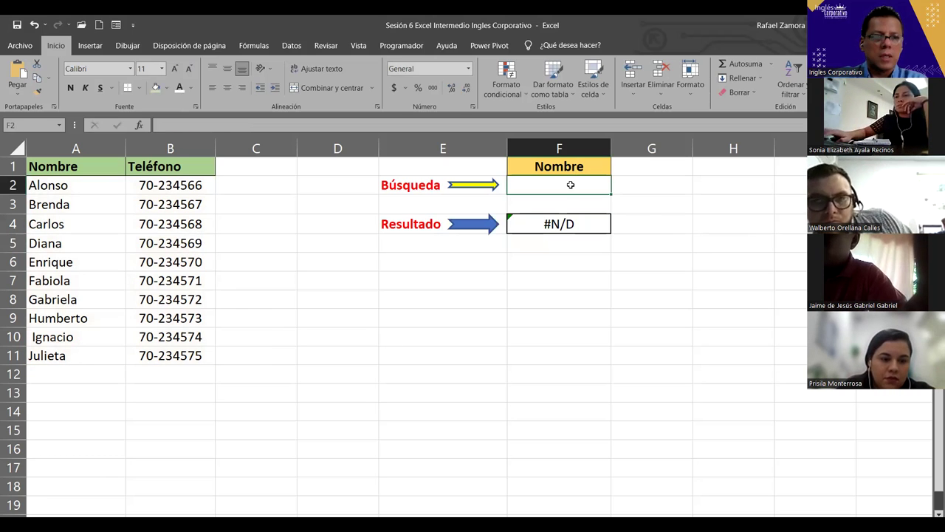
pyautogui.write('Brenda')
pyautogui.hotkey('ctrl', 'Return')
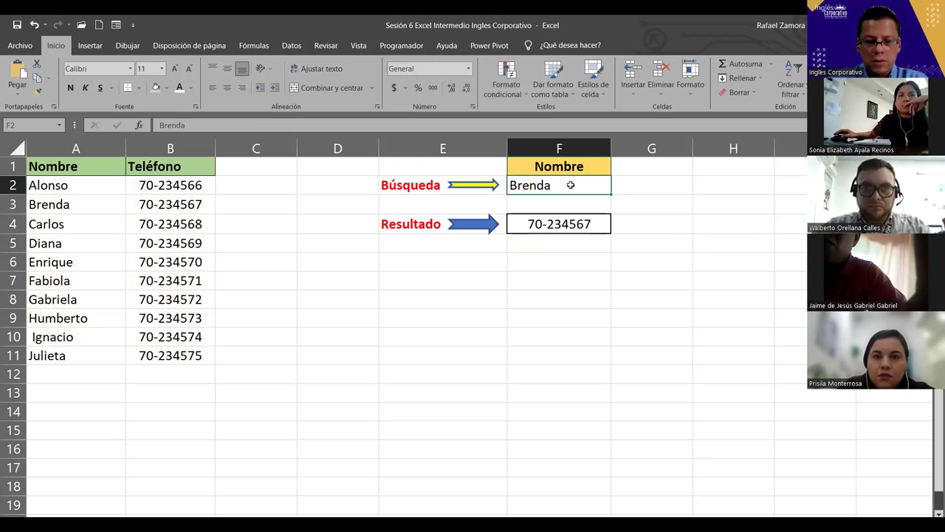
pyautogui.write('Diana')
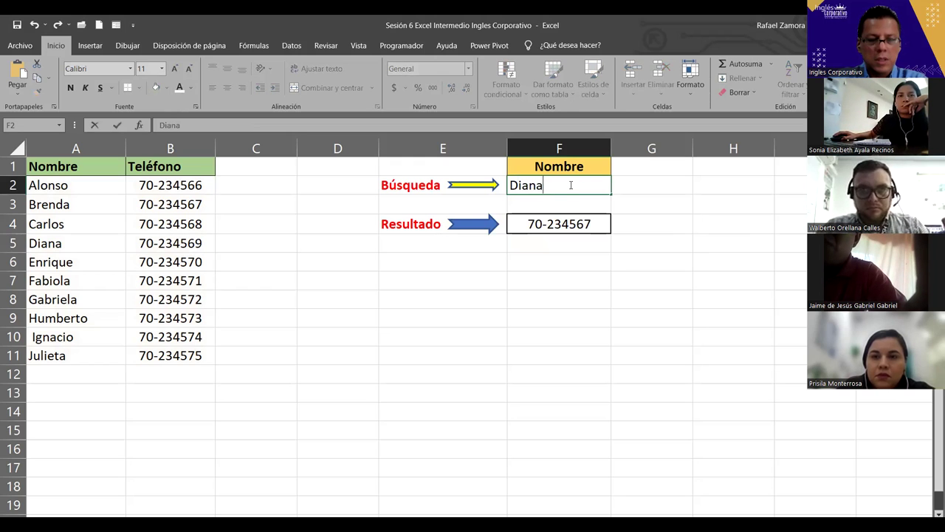
pyautogui.hotkey('ctrl', 'Return')
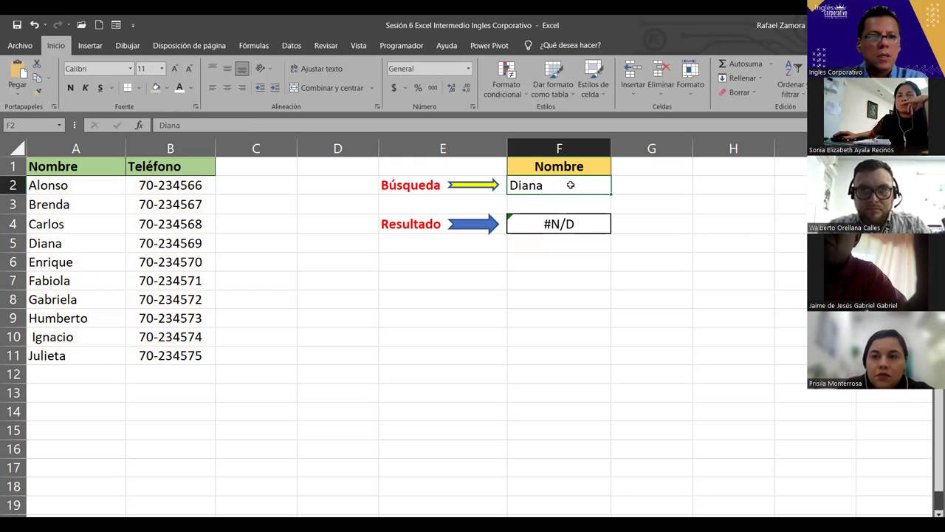
pyautogui.write('Ignacio')
pyautogui.hotkey('ctrl', 'Return')
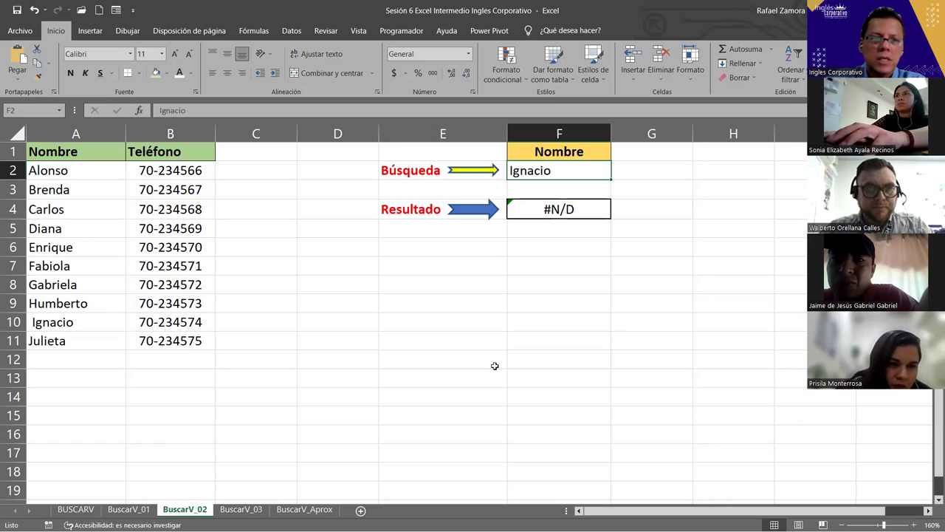
# Remove the leading space from the Ignacio name in cell A10
pyautogui.doubleClick(50, 322)
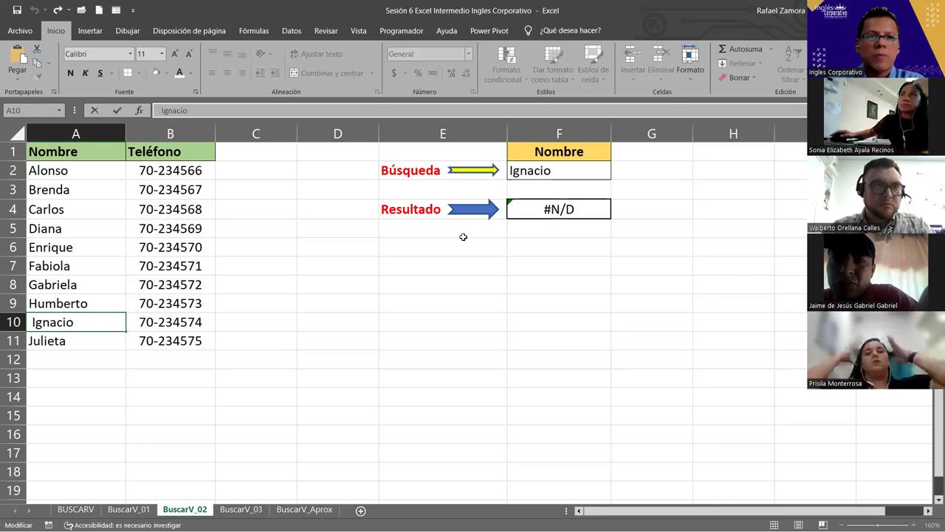
pyautogui.press('BackSpace')
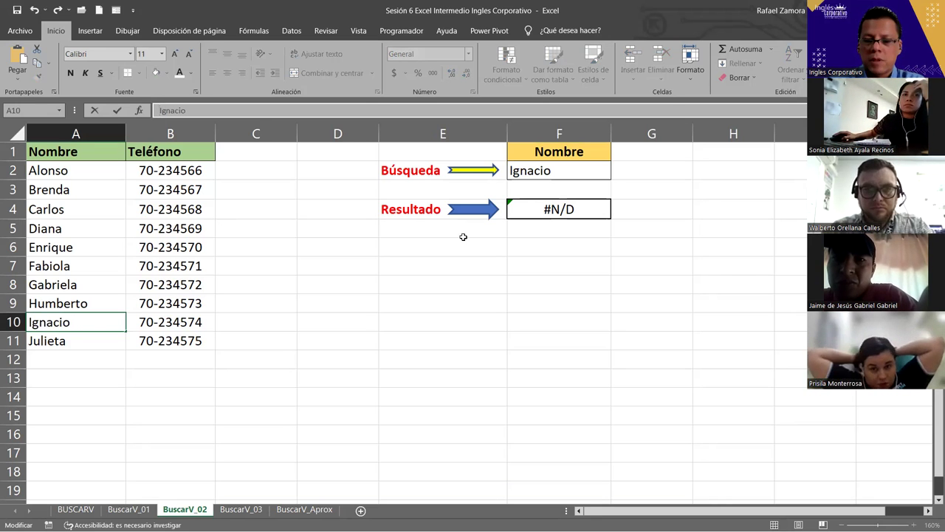
pyautogui.press('Return')
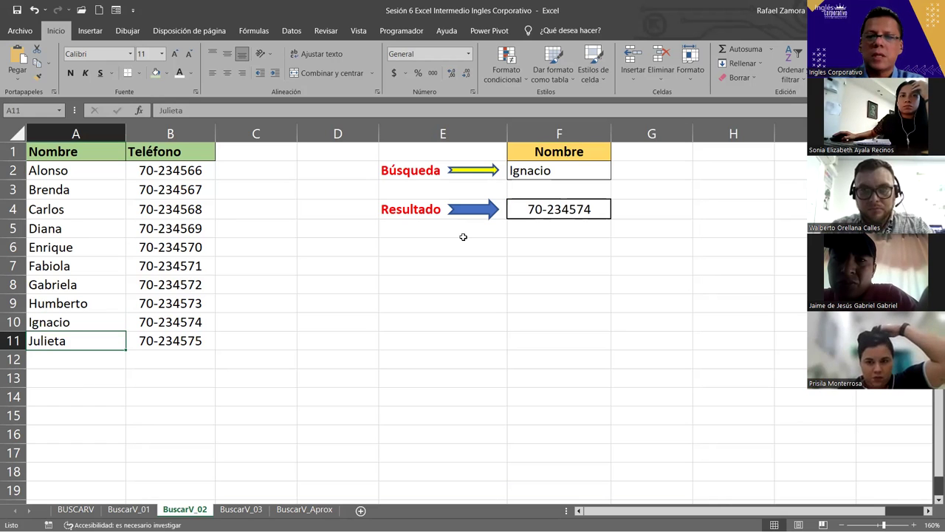
# Enter Diana as the Búsqueda name in F2, then open cell A5 for editing
pyautogui.click(573, 179)
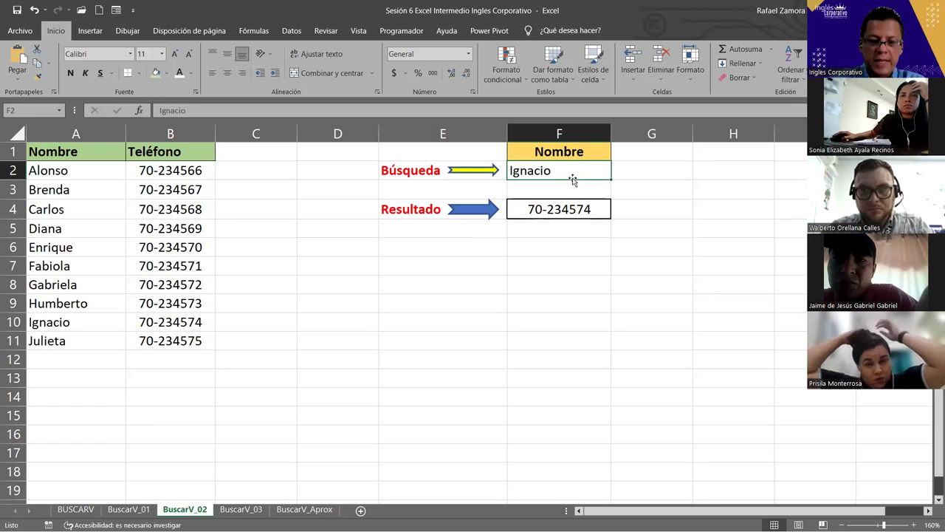
pyautogui.write('Diana')
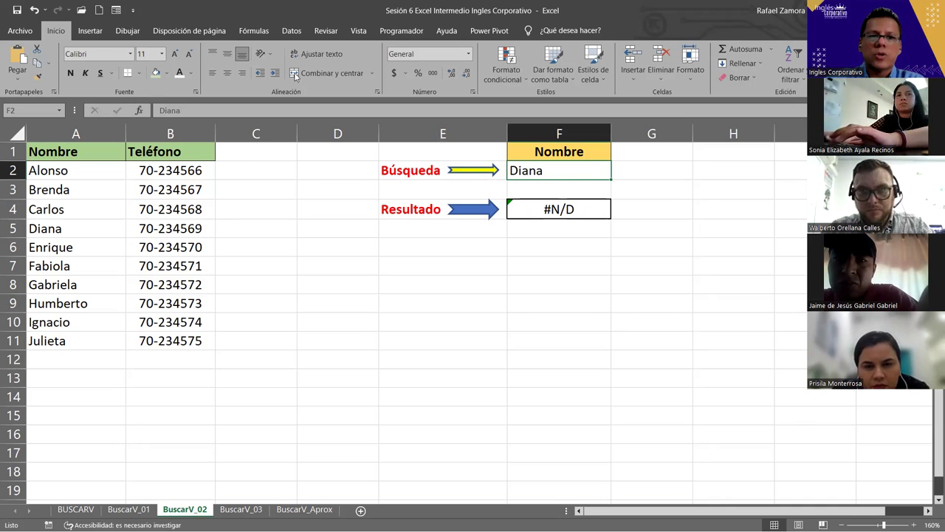
pyautogui.click(287, 110)
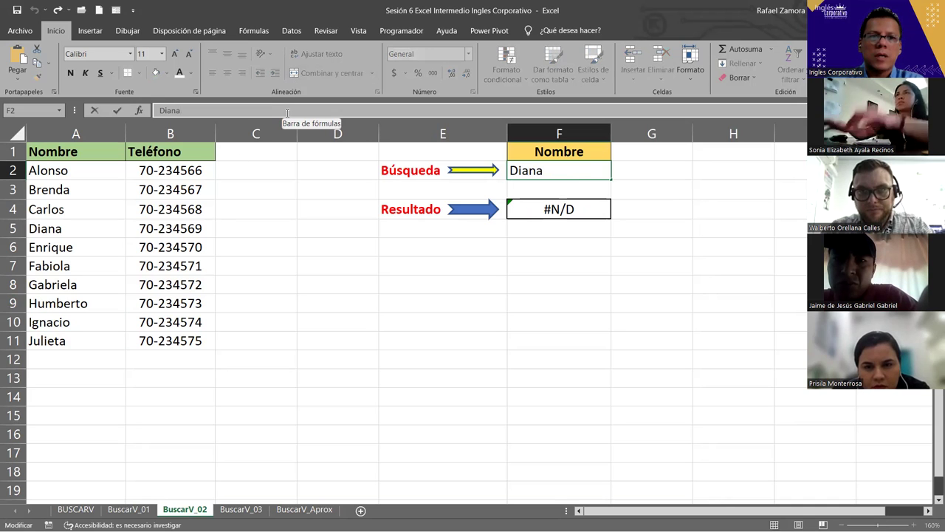
pyautogui.moveTo(291, 110); pyautogui.dragTo(148, 95)
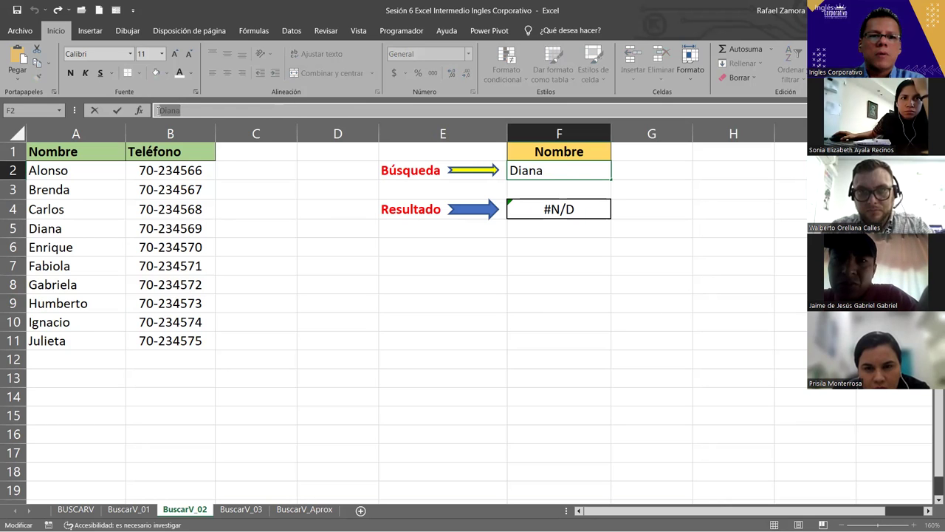
pyautogui.click(156, 110)
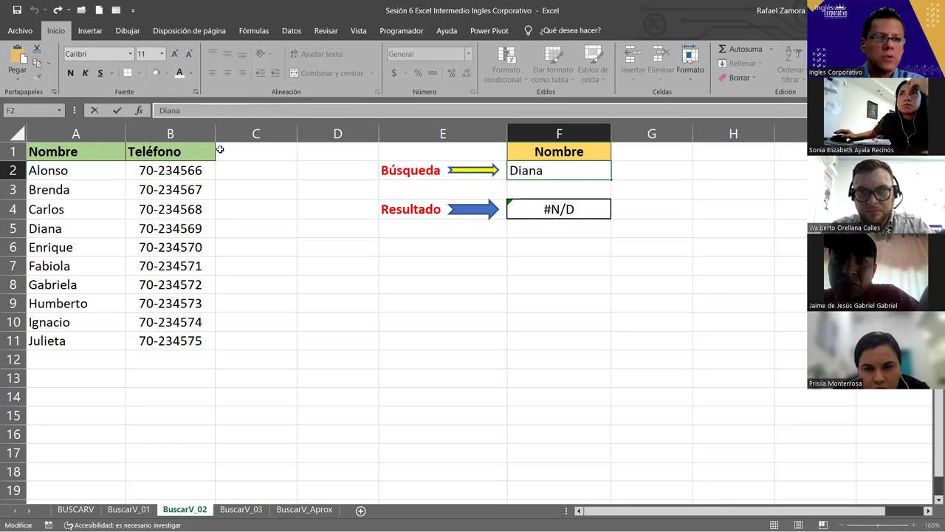
pyautogui.press('Return')
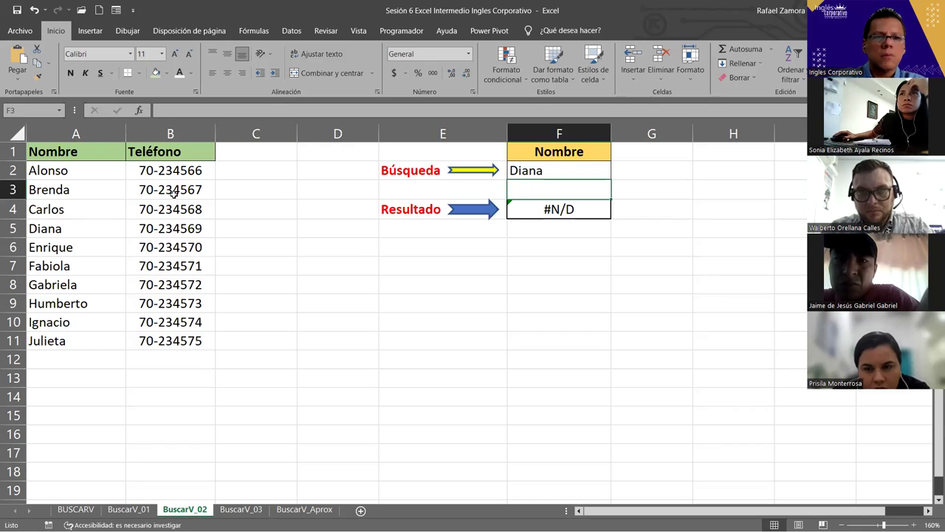
pyautogui.doubleClick(82, 230)
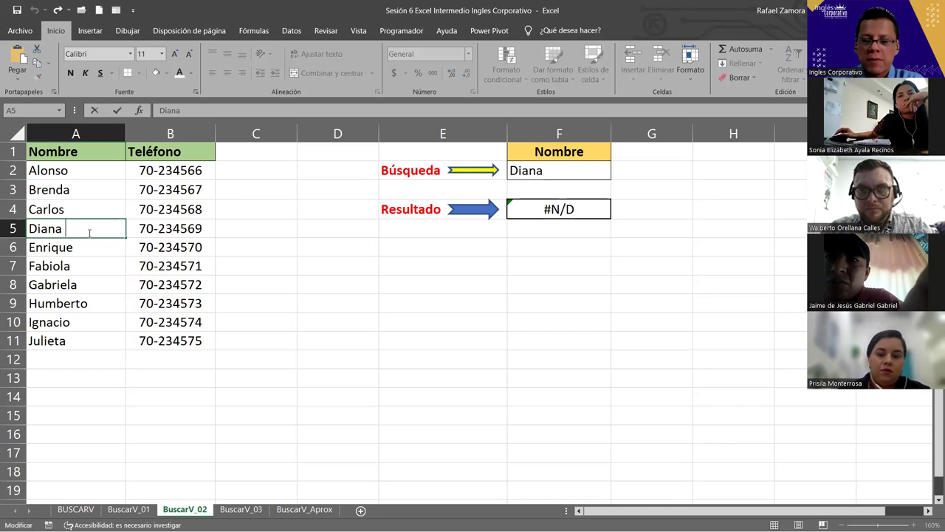
# Commit the corrected A5 name so F4 shows 70-234569, then go to BuscarV_03
pyautogui.press('Return')
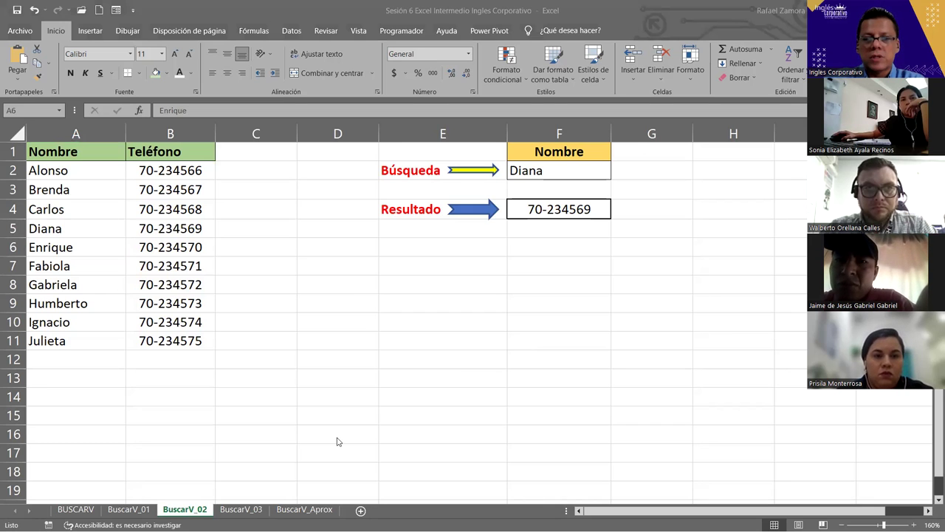
pyautogui.click(240, 509)
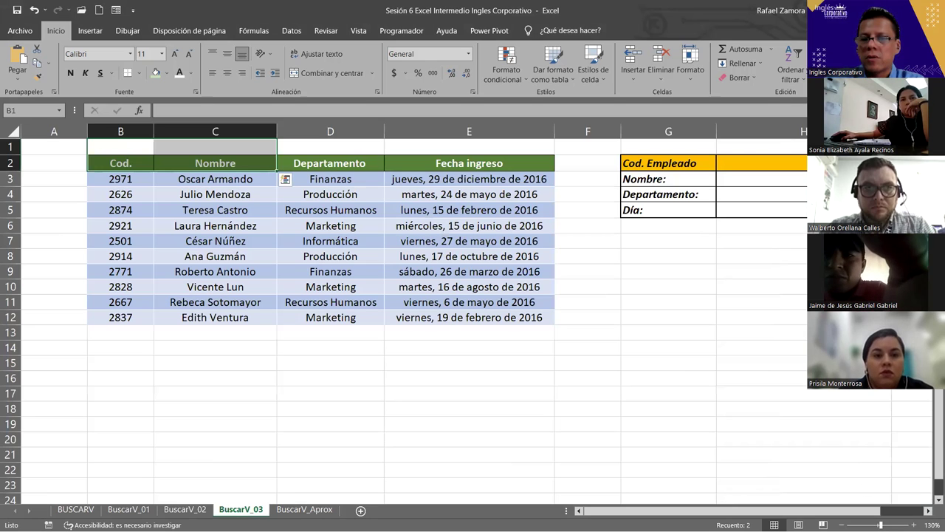
pyautogui.click(928, 510)
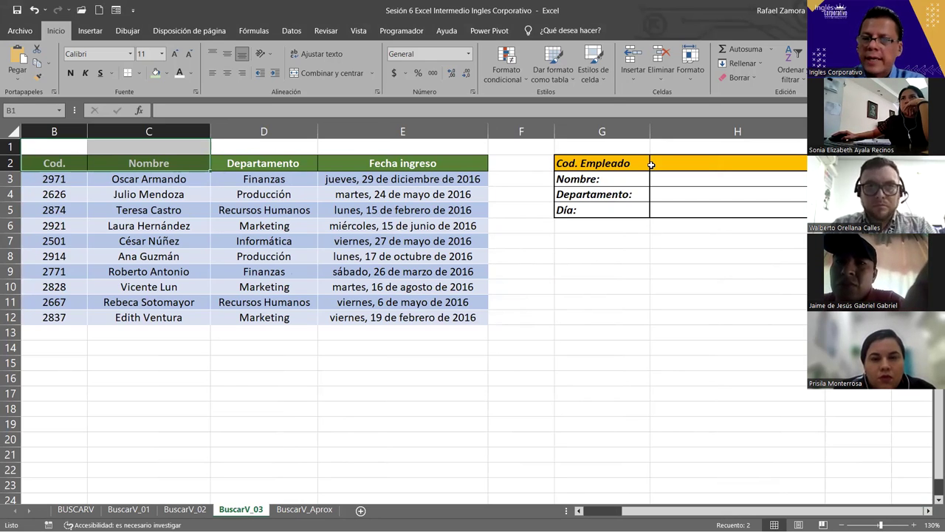
pyautogui.click(693, 163)
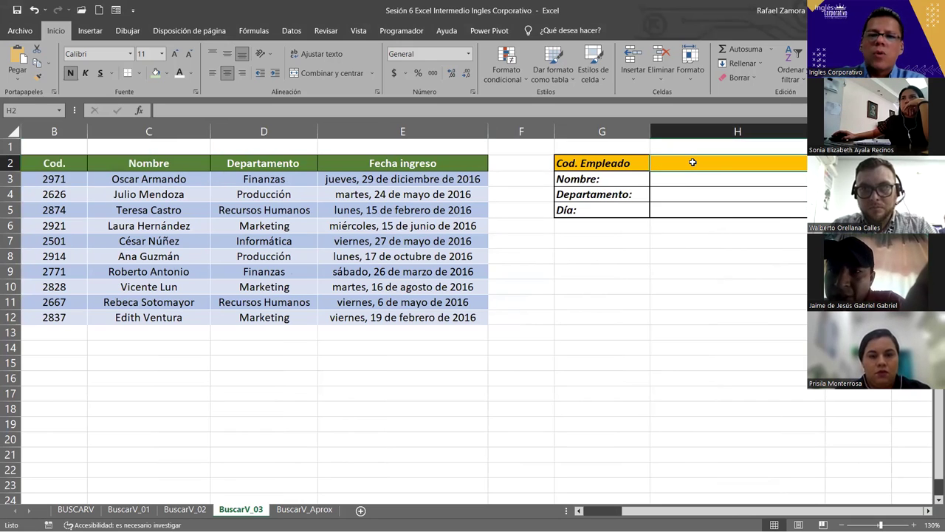
pyautogui.moveTo(59, 178); pyautogui.dragTo(67, 320)
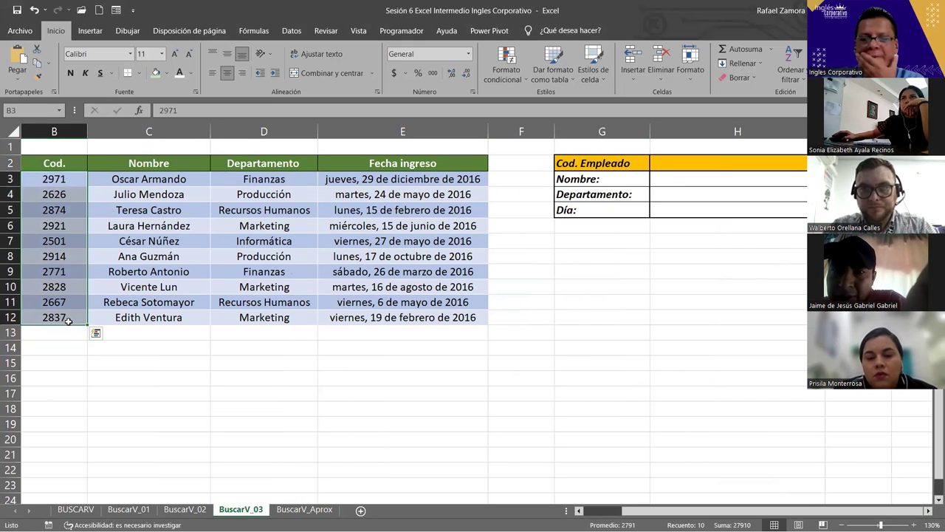
pyautogui.click(758, 163)
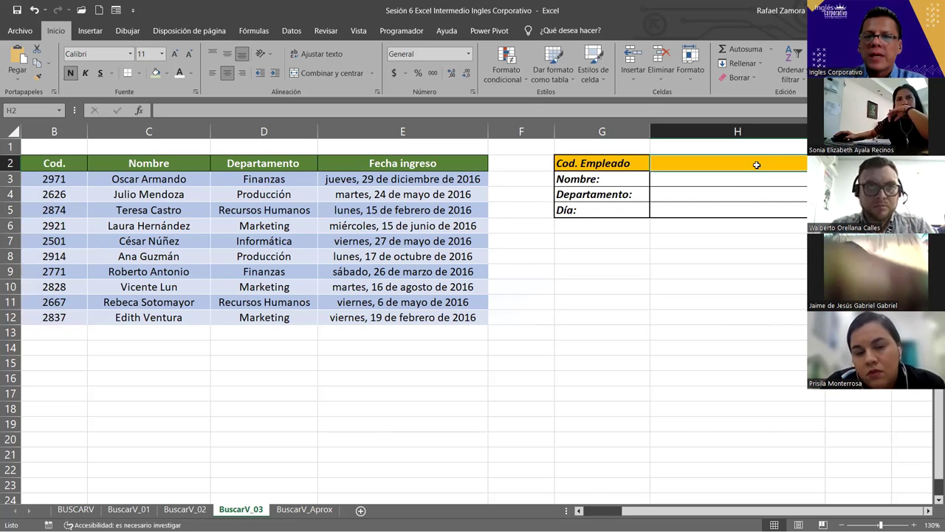
pyautogui.click(725, 181)
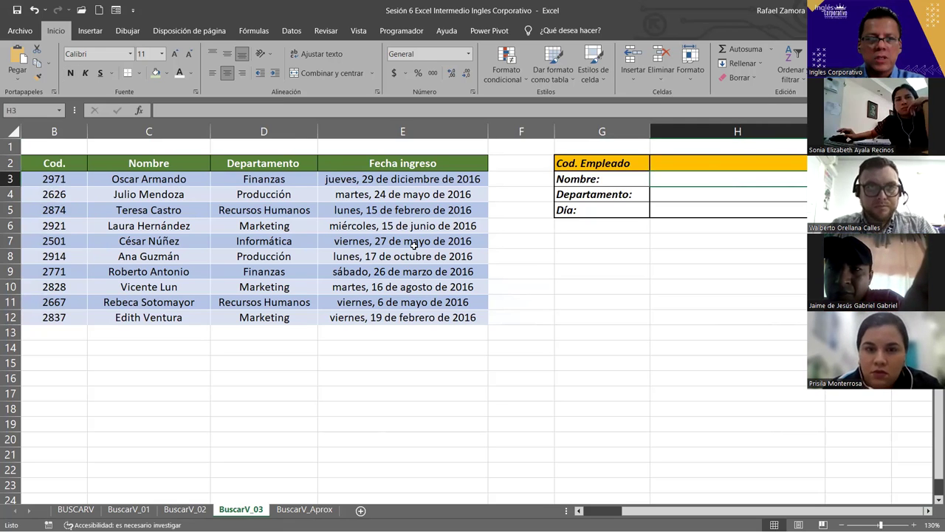
pyautogui.moveTo(171, 179); pyautogui.dragTo(162, 334)
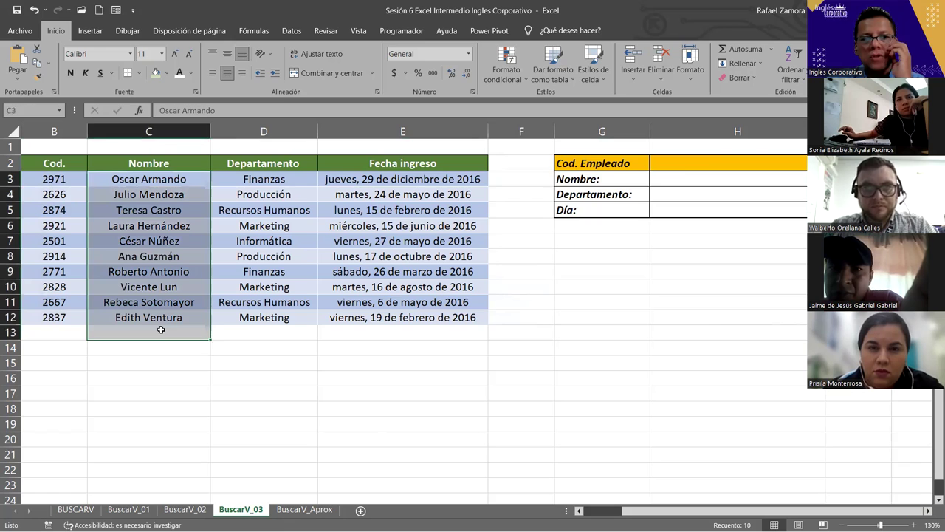
pyautogui.click(684, 177)
pyautogui.click(703, 161)
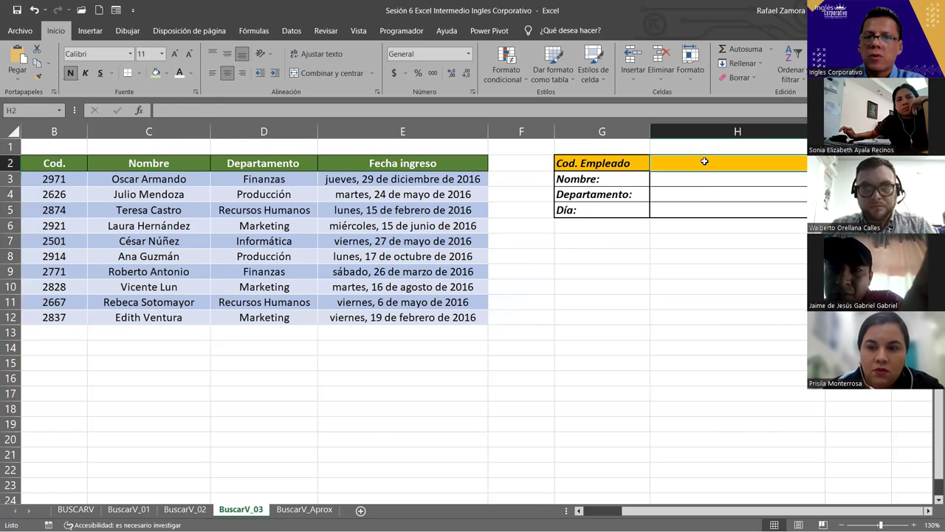
pyautogui.click(692, 194)
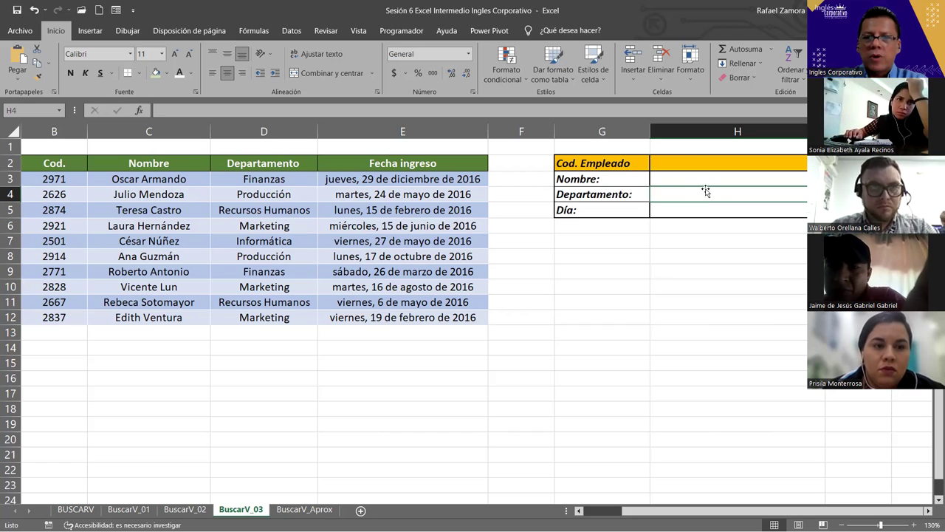
pyautogui.click(726, 158)
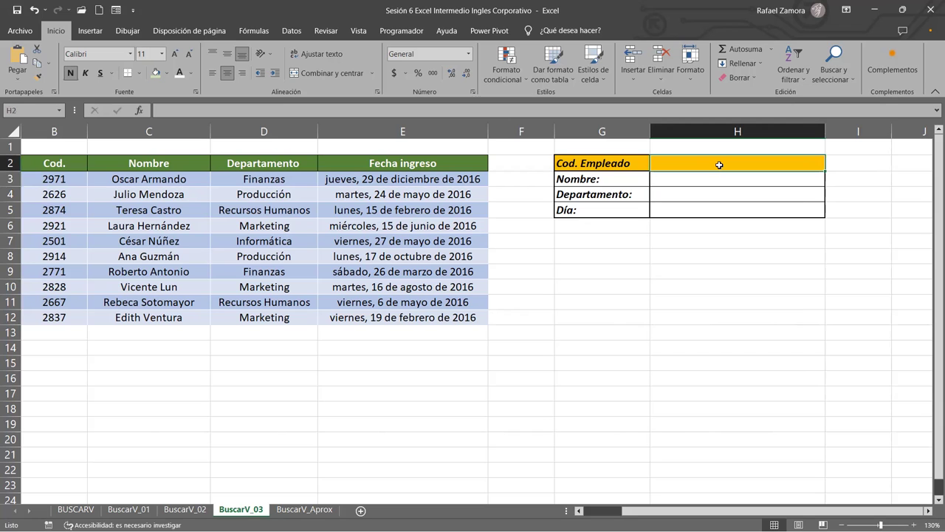
pyautogui.press('Return')
pyautogui.press('Home')
pyautogui.press('End')
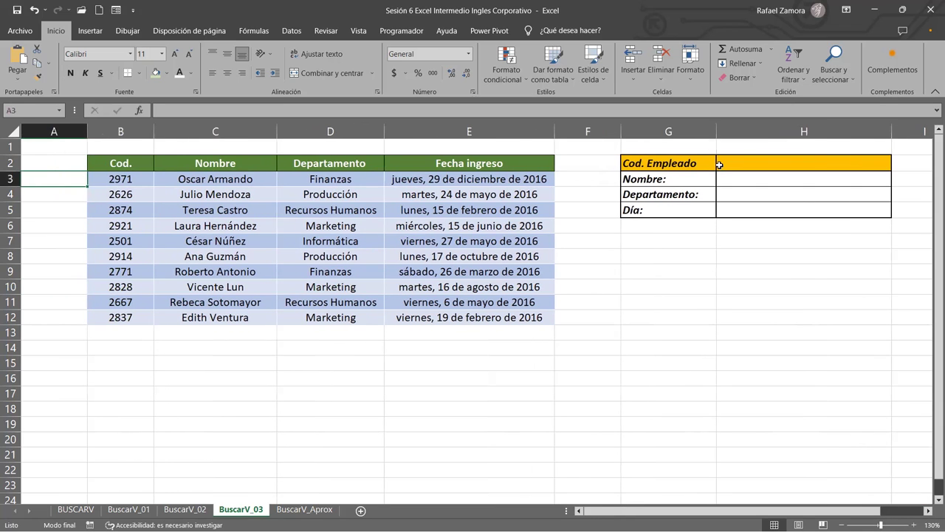
# Type code 2971, the employee's name, Finanzas and jueves into the form starting at H2
pyautogui.click(722, 164)
pyautogui.write('19')
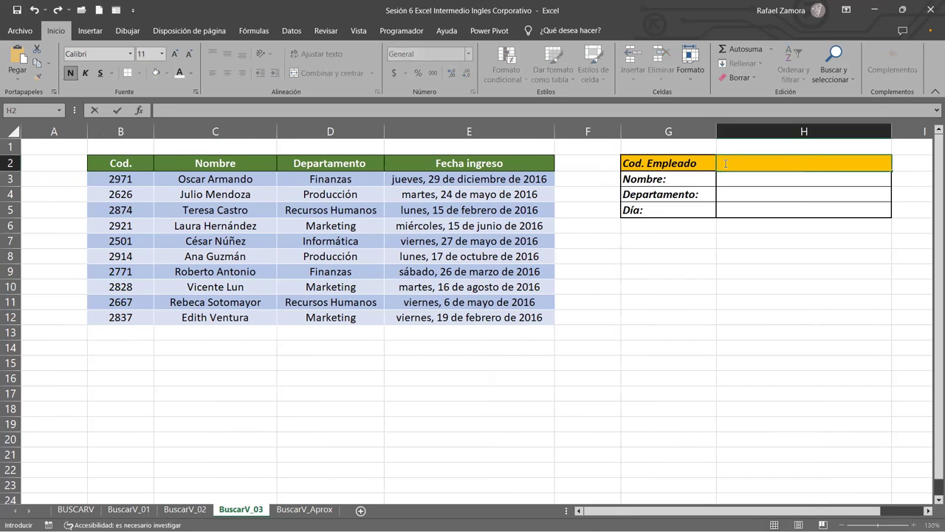
pyautogui.press('Return')
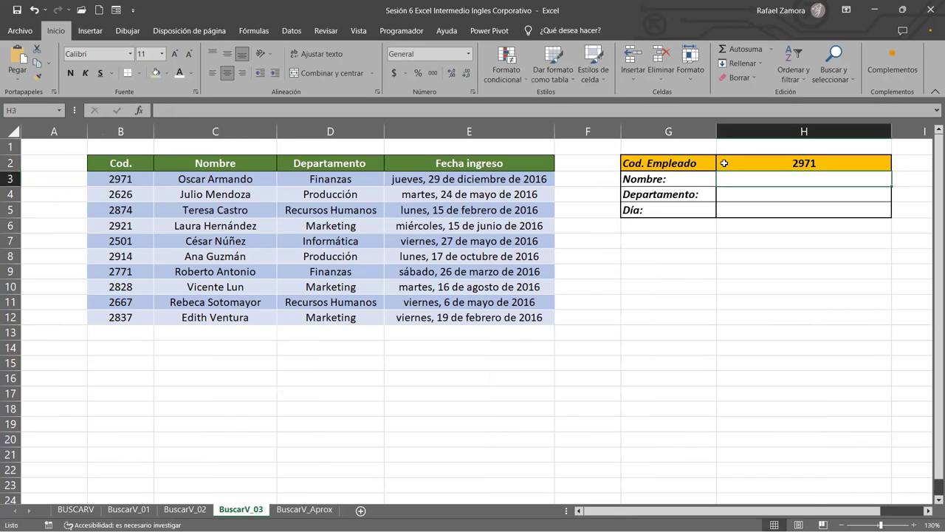
pyautogui.write('Oscar Armando')
pyautogui.press('Return')
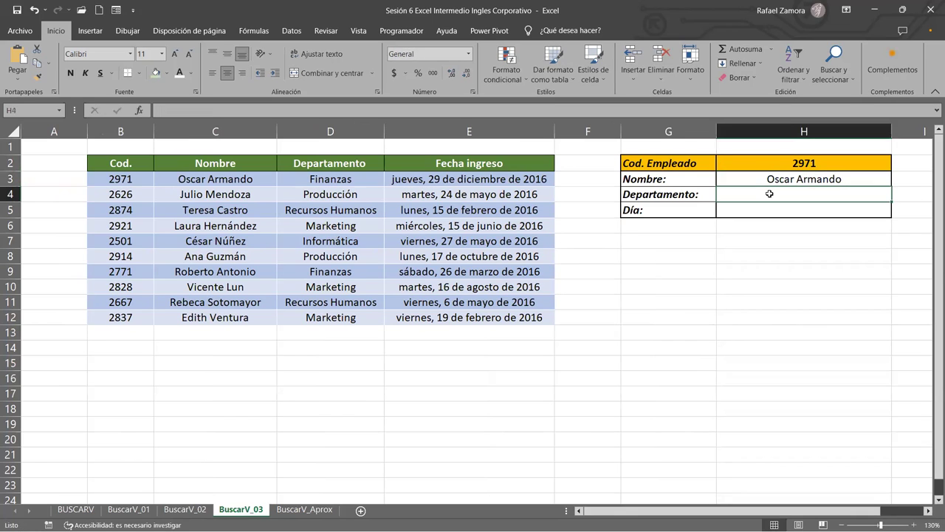
pyautogui.write('Fi')
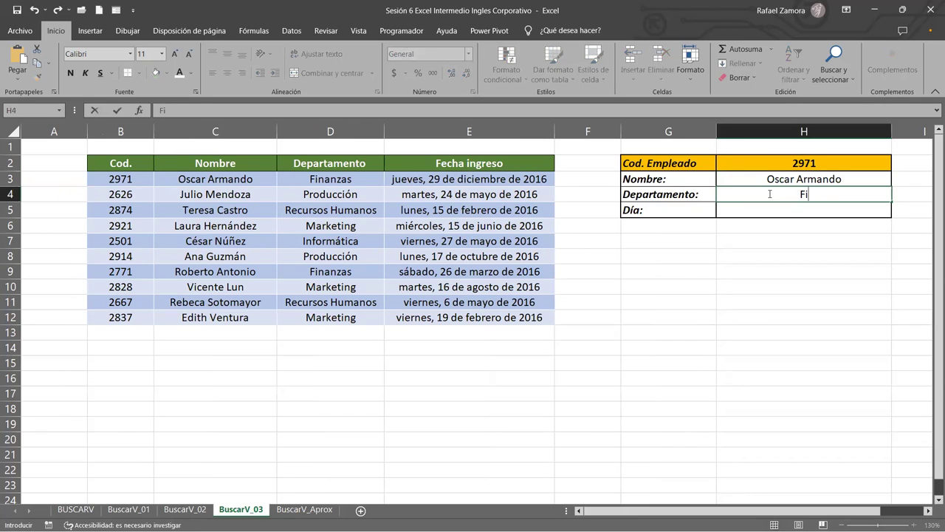
pyautogui.write('nanzas')
pyautogui.press('Return')
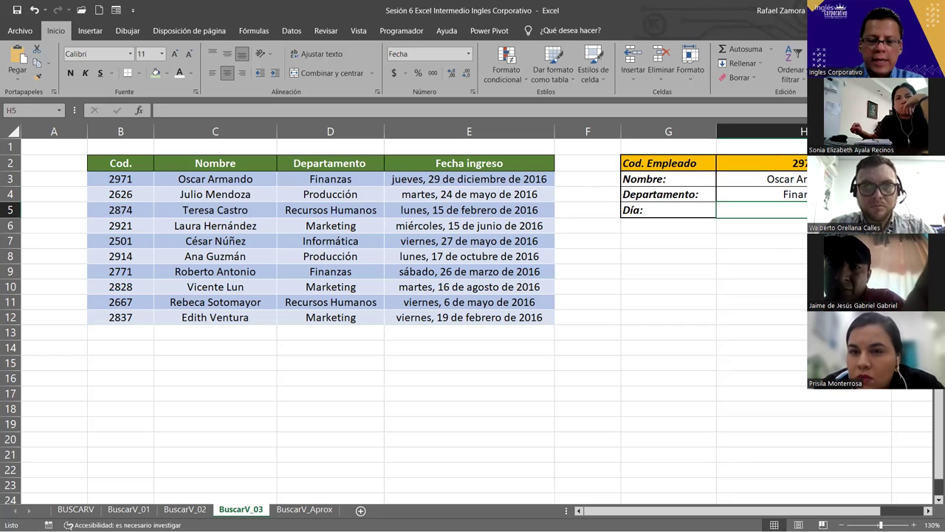
pyautogui.write('jueves')
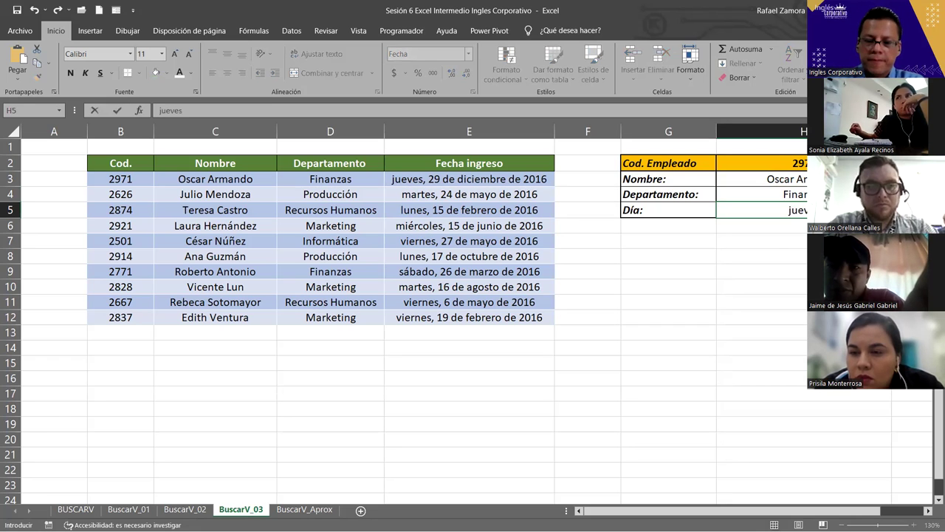
pyautogui.press('Return')
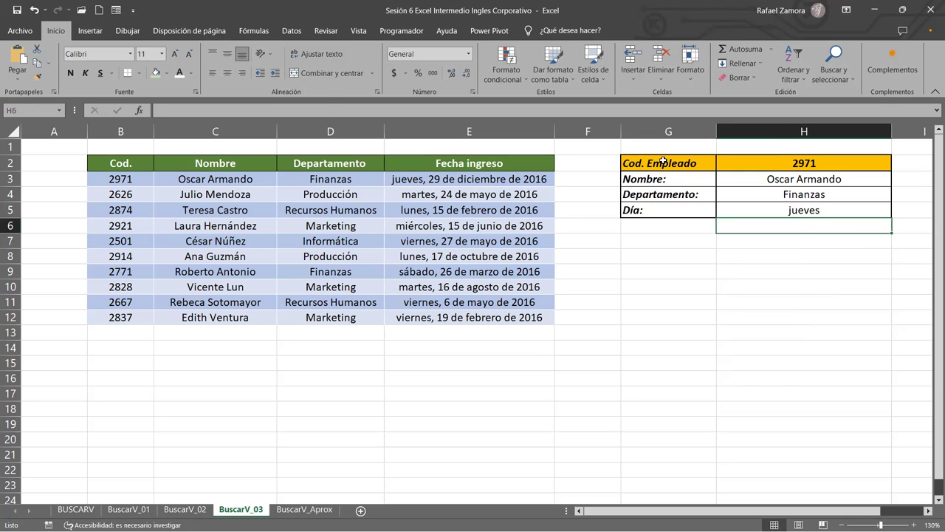
# Change H2 to code 2771 with the new employee's name and sábado in H5
pyautogui.click(742, 163)
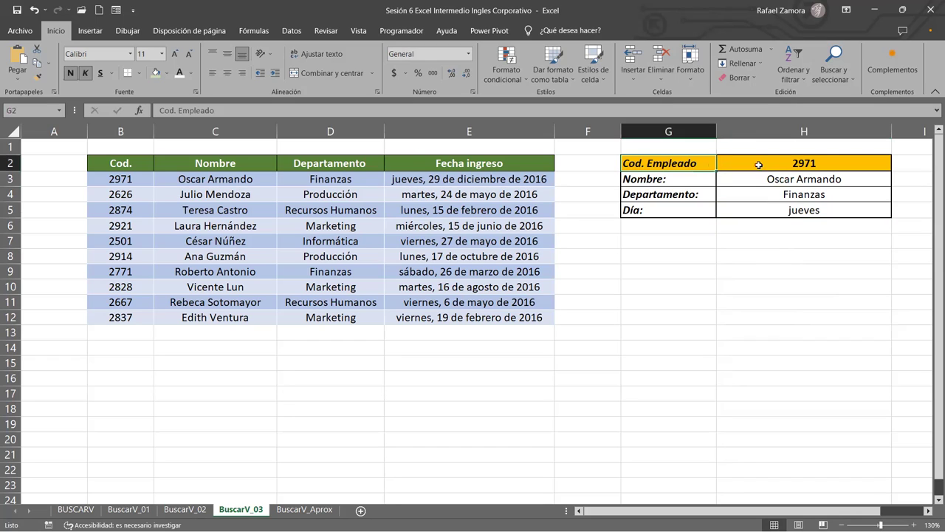
pyautogui.write('27')
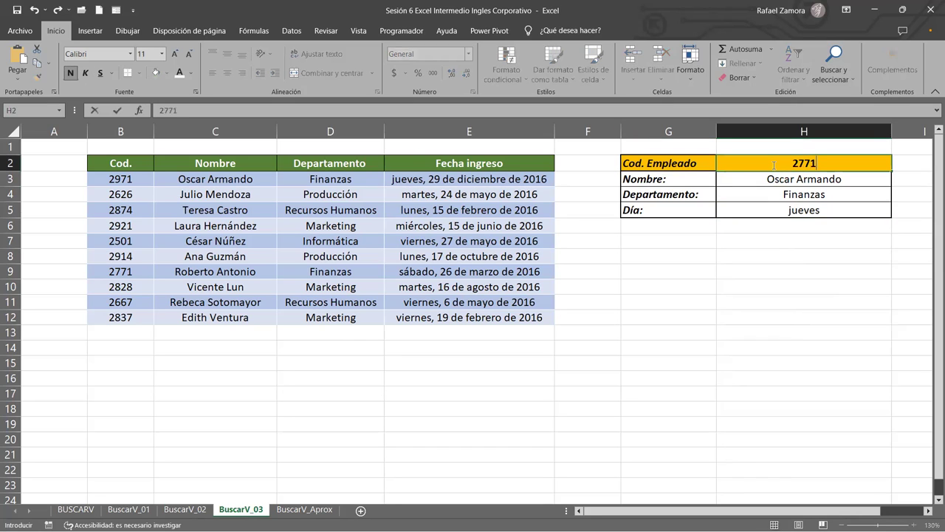
pyautogui.press('Return')
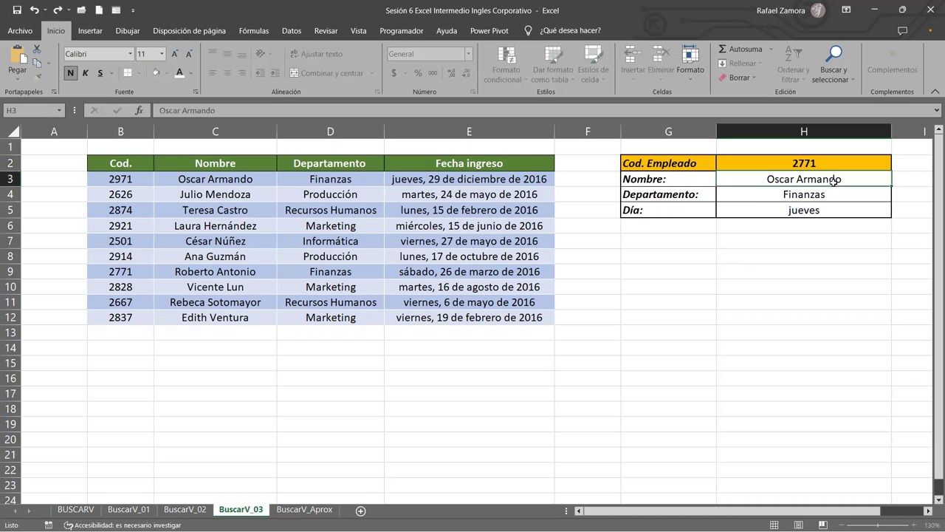
pyautogui.write('Roberto Antonio')
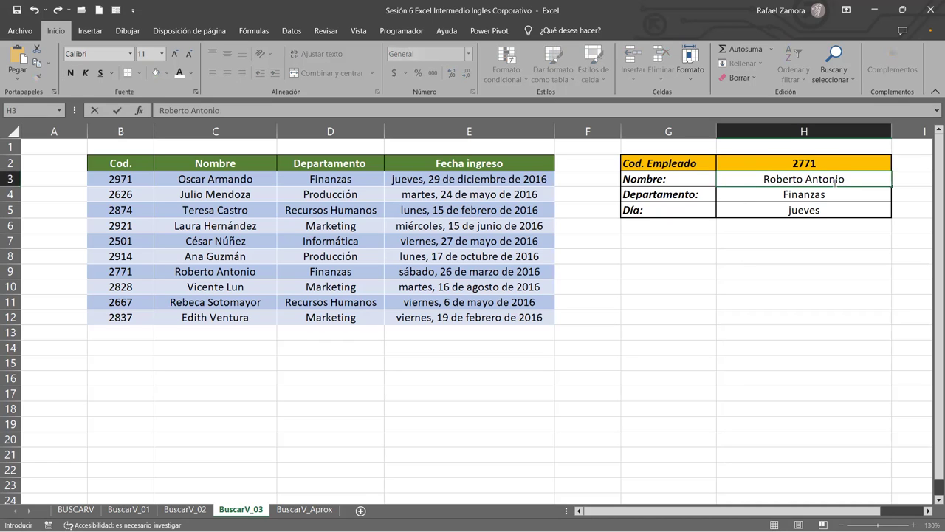
pyautogui.press('Return')
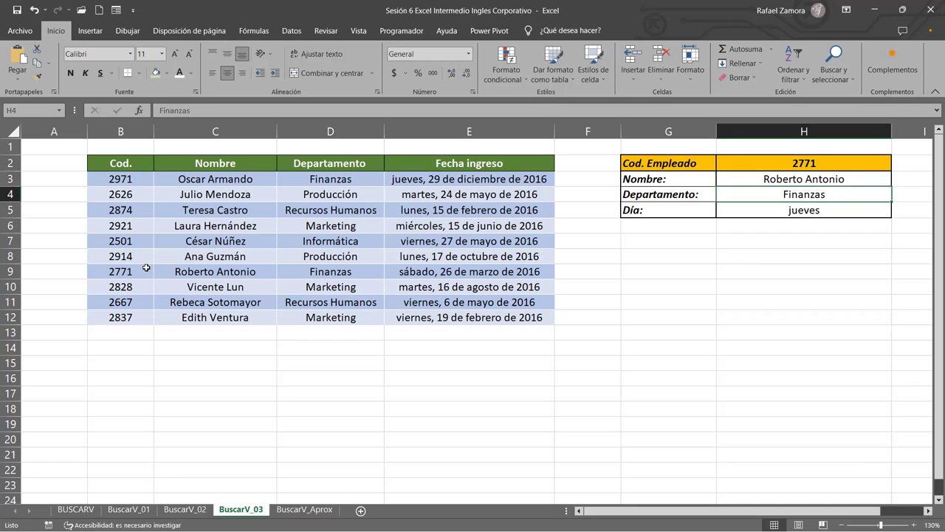
pyautogui.click(487, 275)
pyautogui.click(787, 209)
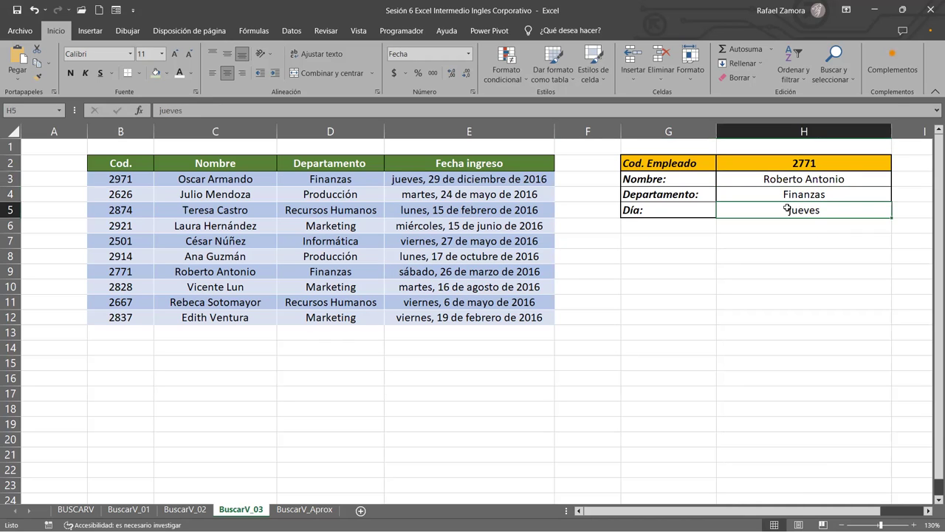
pyautogui.write('sába')
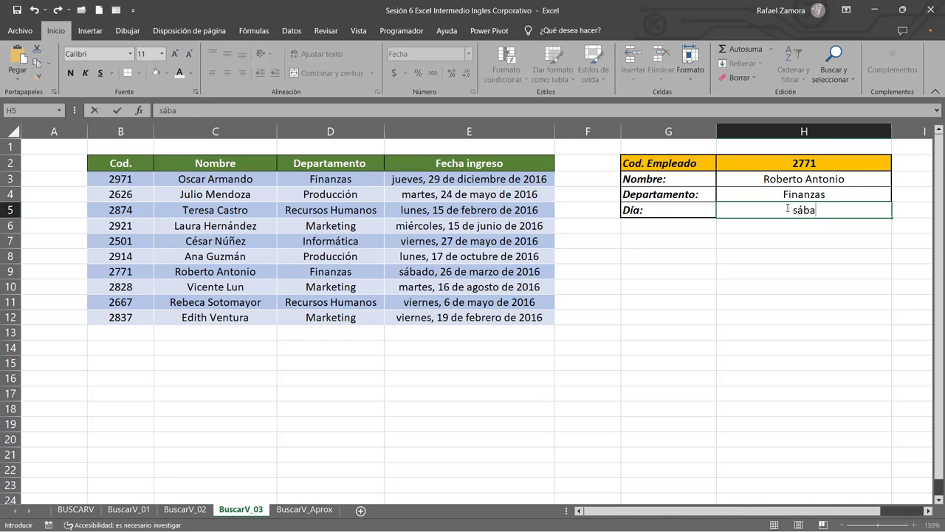
pyautogui.write('do')
pyautogui.press('Return')
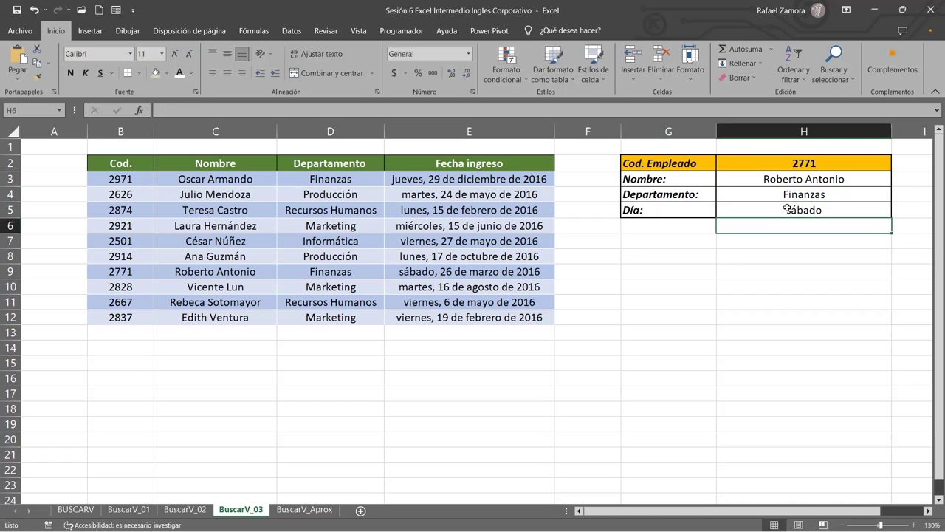
pyautogui.click(511, 322)
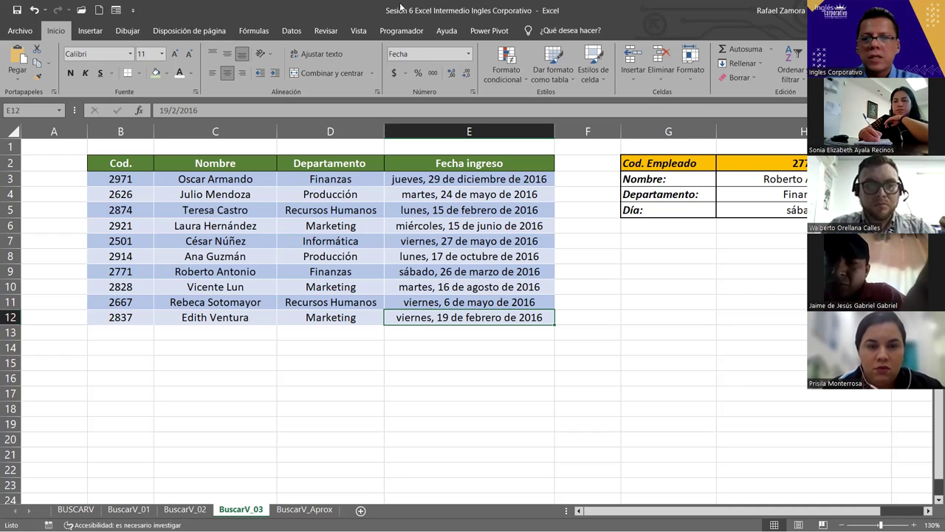
# Type the heading TEXTO in G8 and an ESTEXTO entry in G9
pyautogui.click(682, 265)
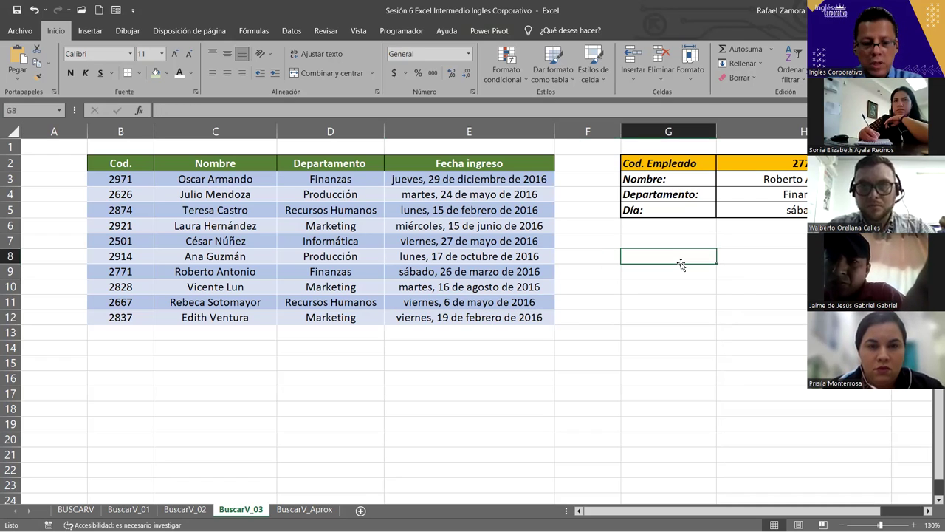
pyautogui.write('TEXTO')
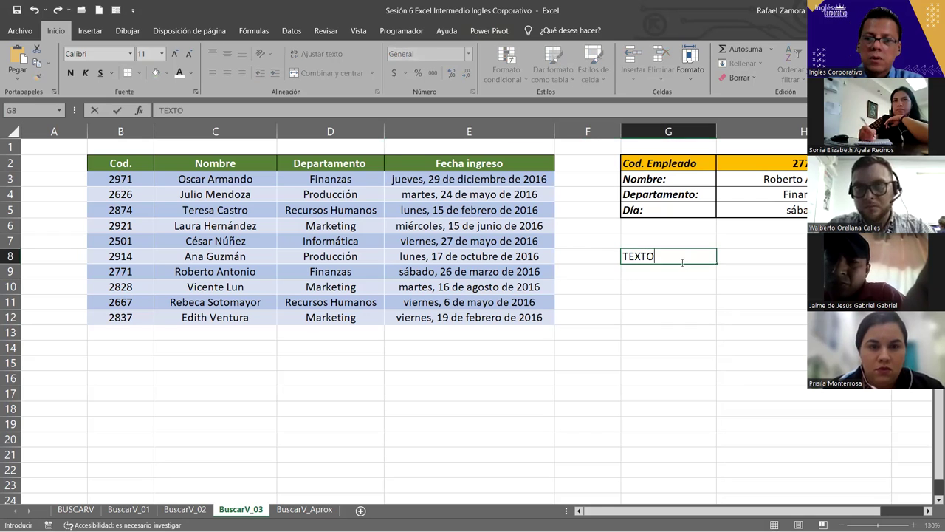
pyautogui.press('Return')
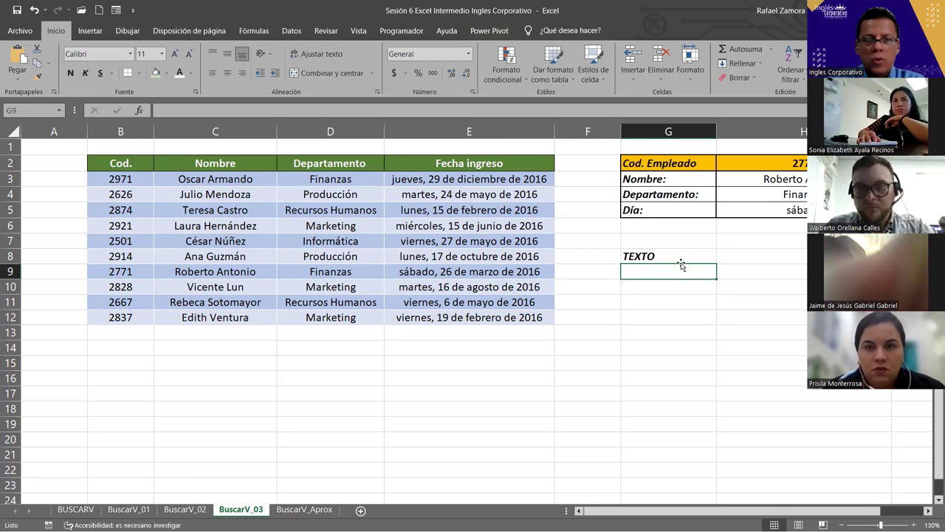
pyautogui.write('ESTEXTO')
pyautogui.press('Return')
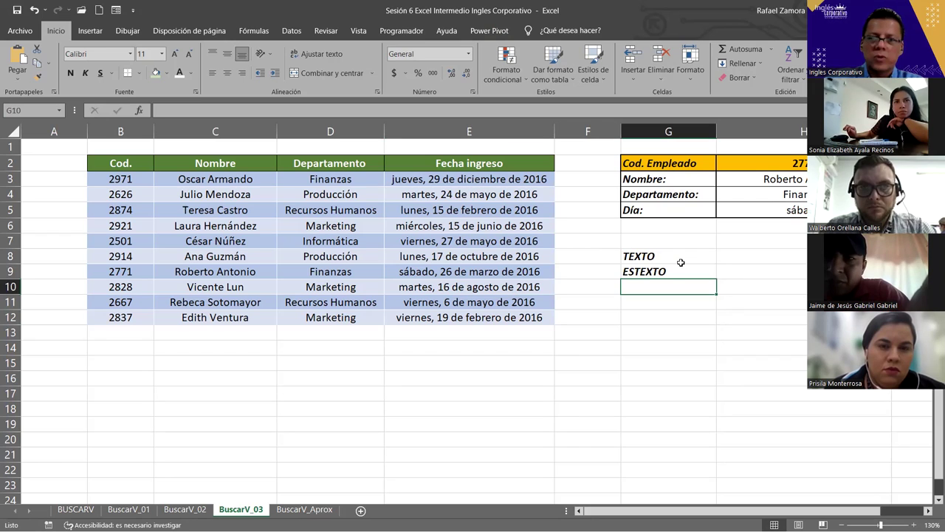
# Clear G9 and begin the formula =TEXTO( there
pyautogui.click(681, 262)
pyautogui.click(692, 282)
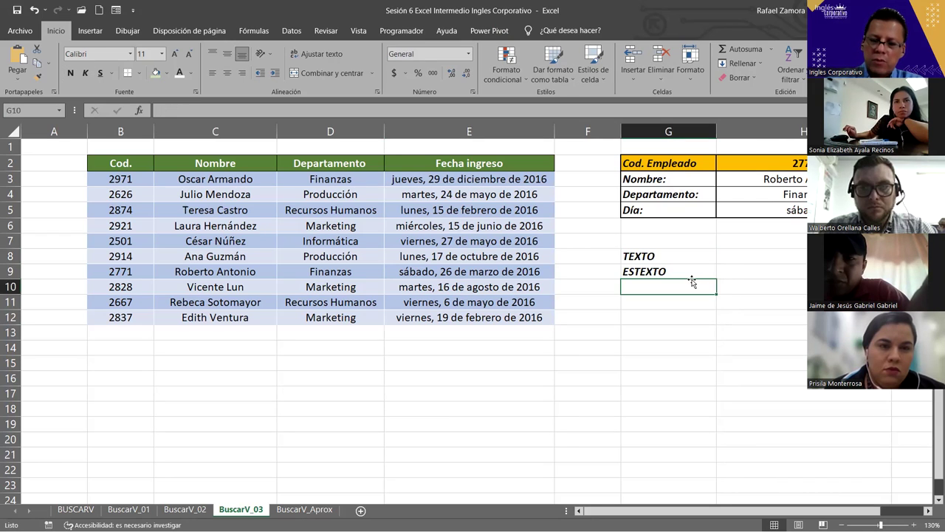
pyautogui.press('Up')
pyautogui.press('Delete')
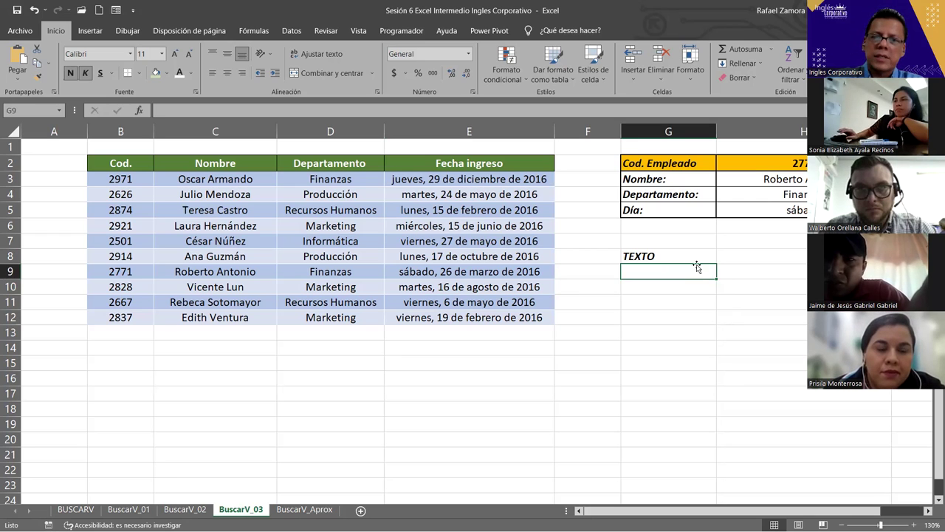
pyautogui.write('¿')
pyautogui.press('BackSpace')
pyautogui.write('=')
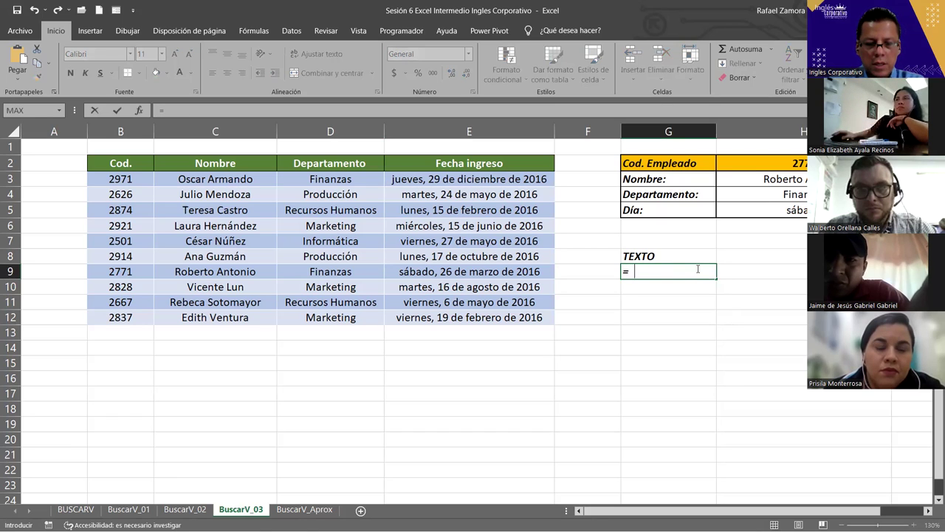
pyautogui.write('TEXTO(')
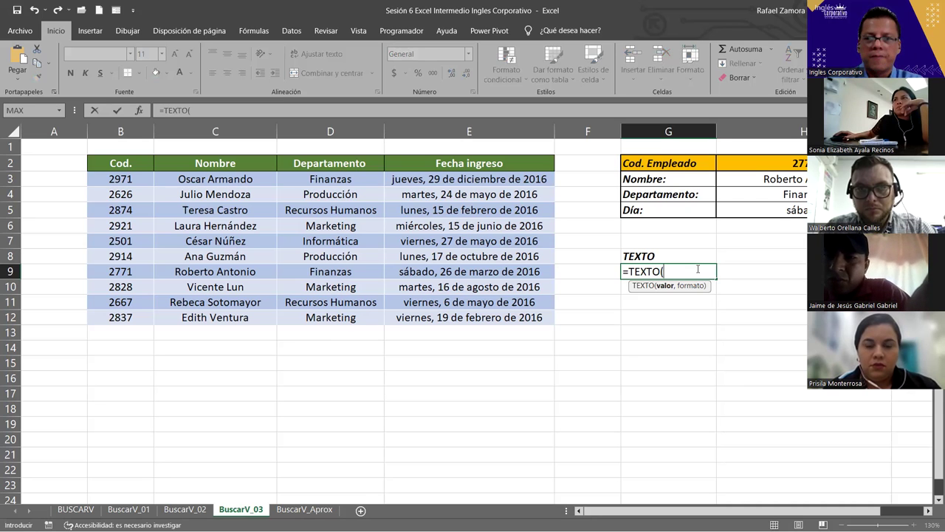
pyautogui.press('Escape')
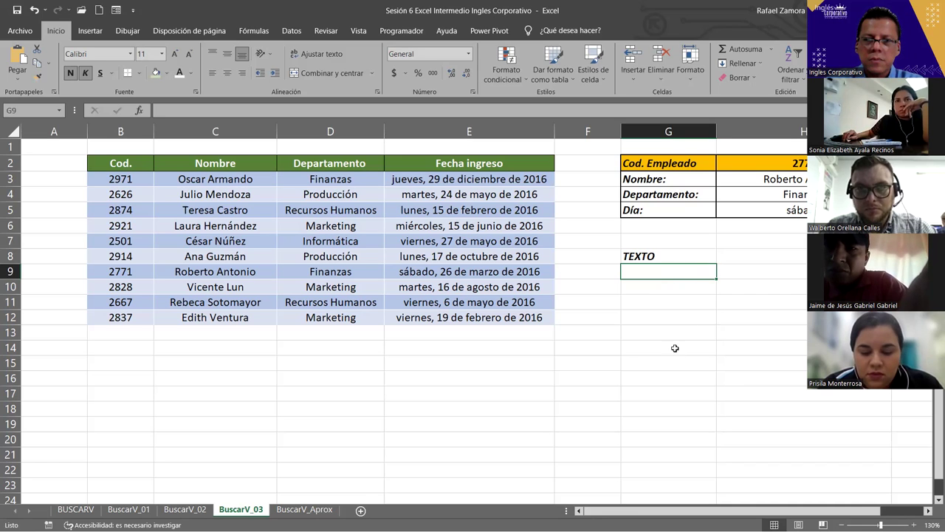
# Enter the sample time 10:00 in cell F15
pyautogui.click(587, 366)
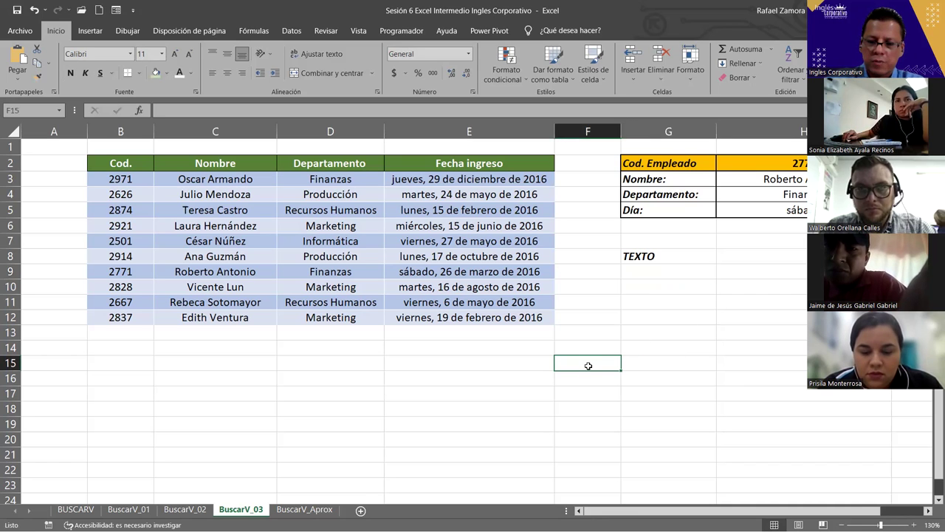
pyautogui.write('10')
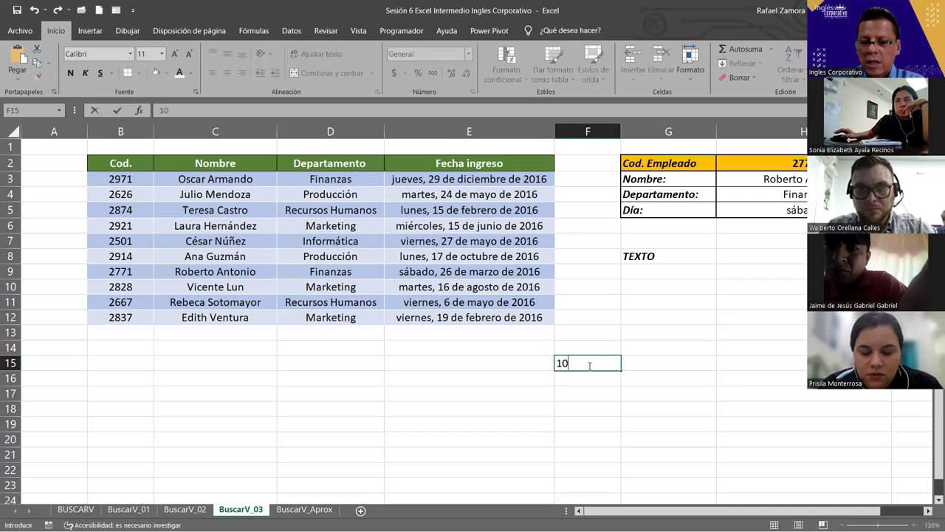
pyautogui.write(':00')
pyautogui.press('Return')
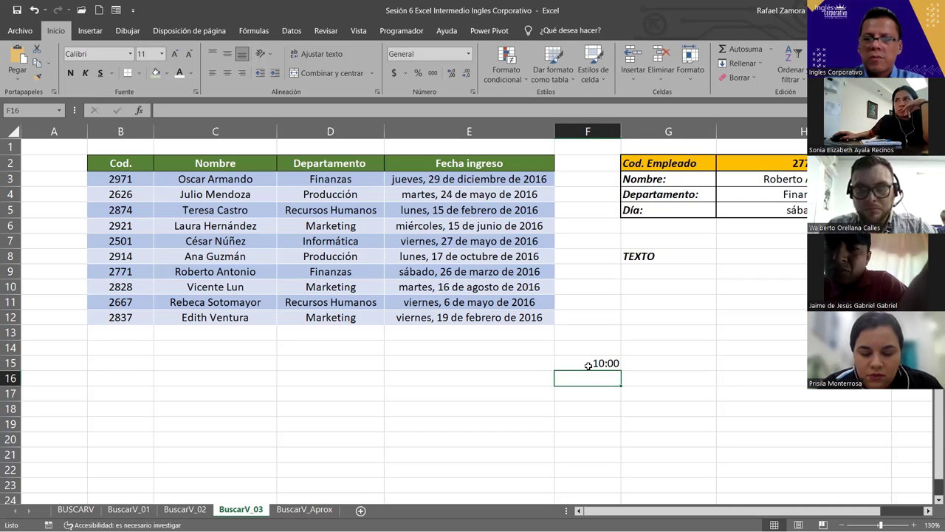
pyautogui.click(588, 364)
# Put =TEXTO(F15,"HH") in G15, showing hour 10, and centre it
pyautogui.click(653, 362)
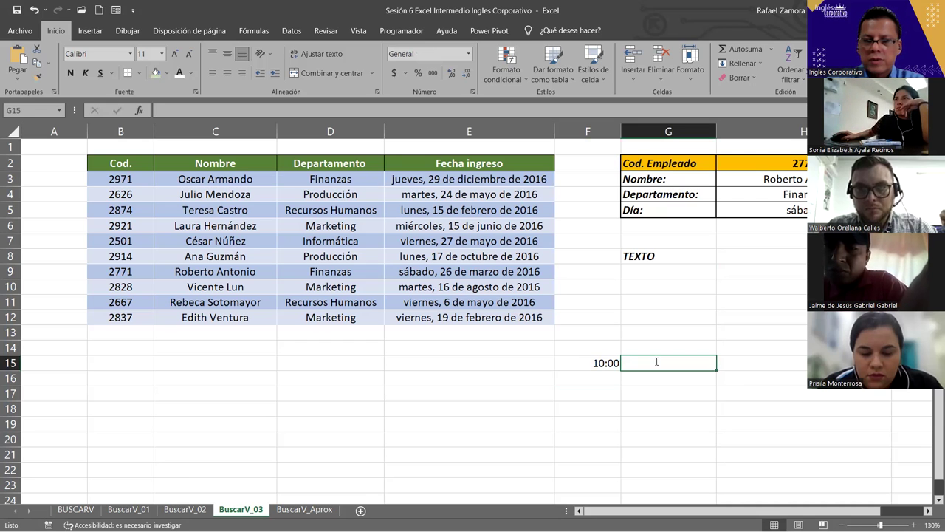
pyautogui.write('=TEXTO(')
pyautogui.click(606, 363)
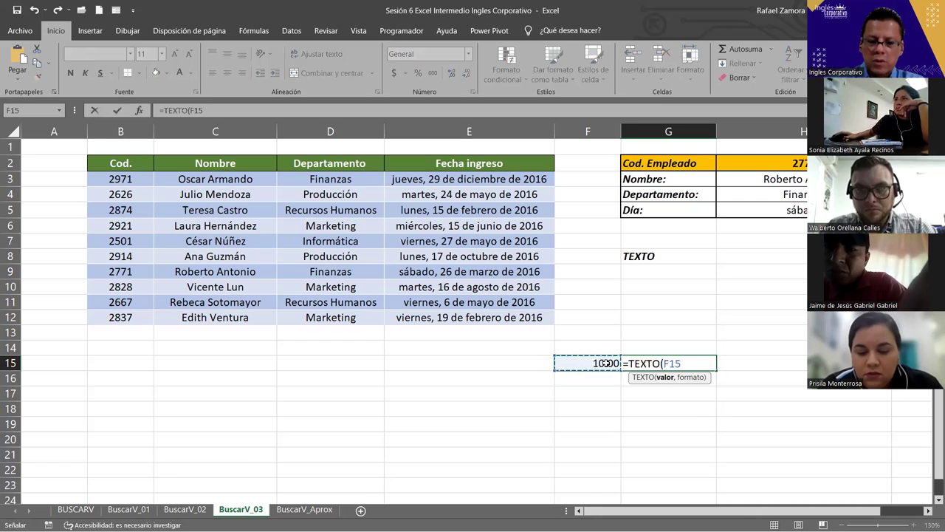
pyautogui.write(',(')
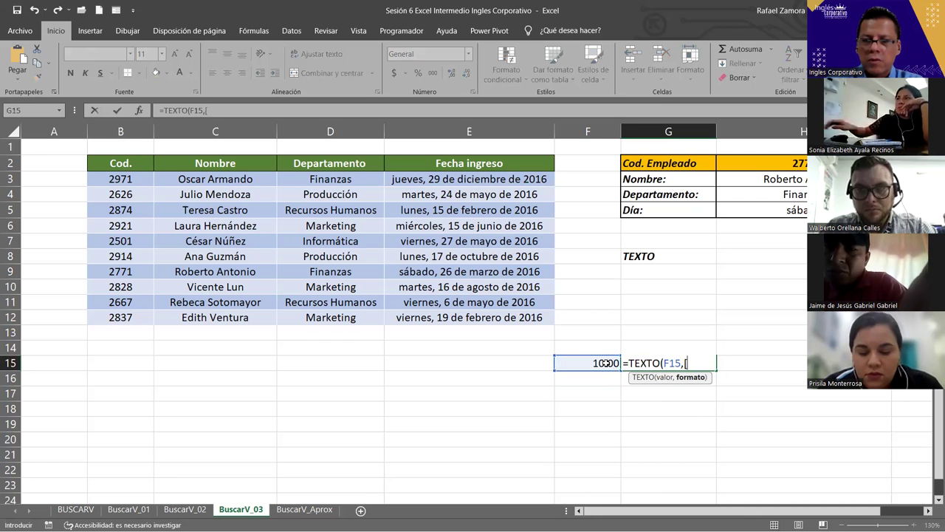
pyautogui.write('"')
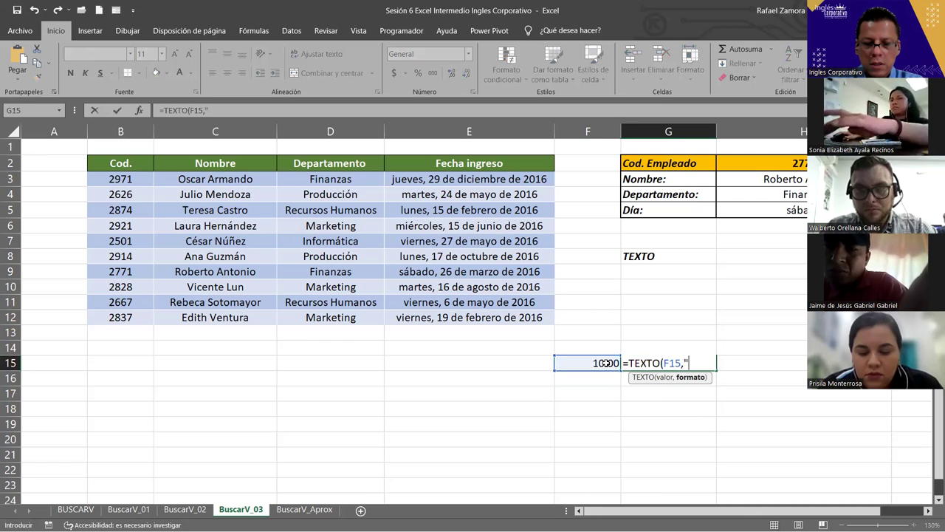
pyautogui.write('HH')
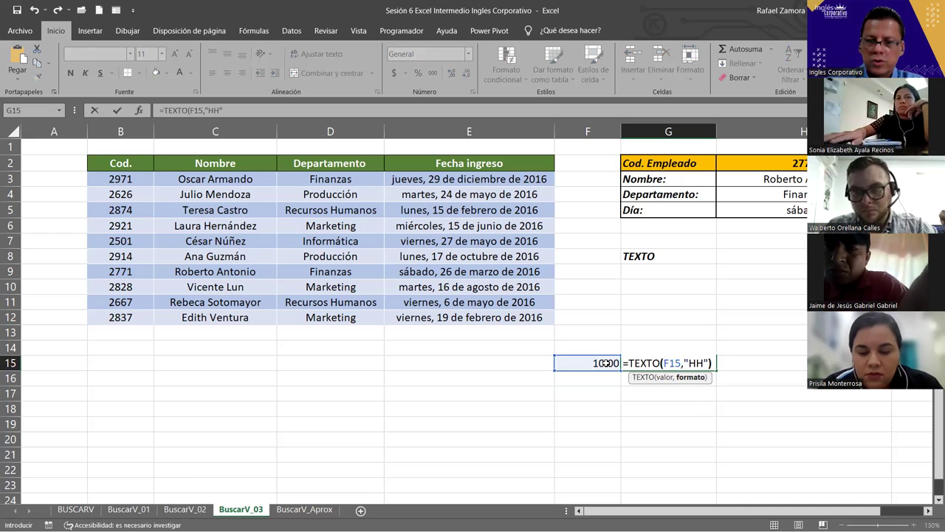
pyautogui.press('Return')
pyautogui.click(669, 359)
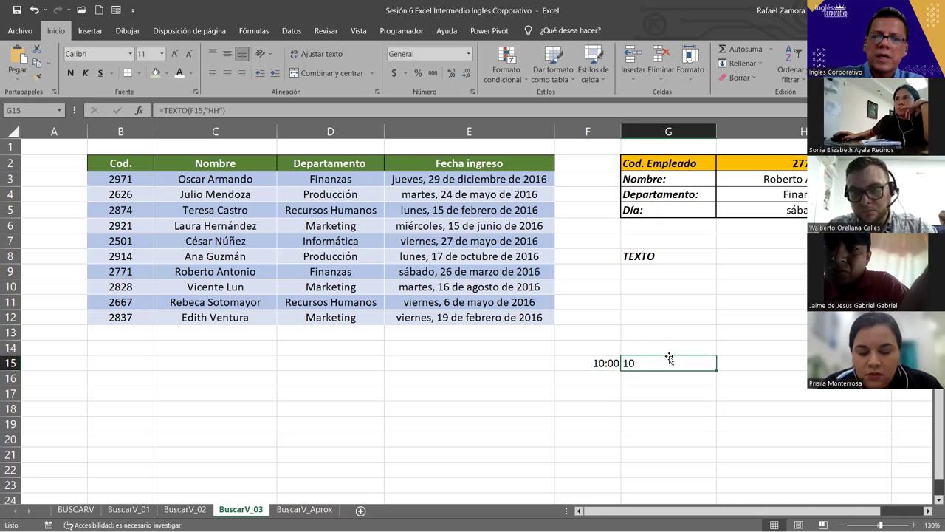
pyautogui.click(227, 72)
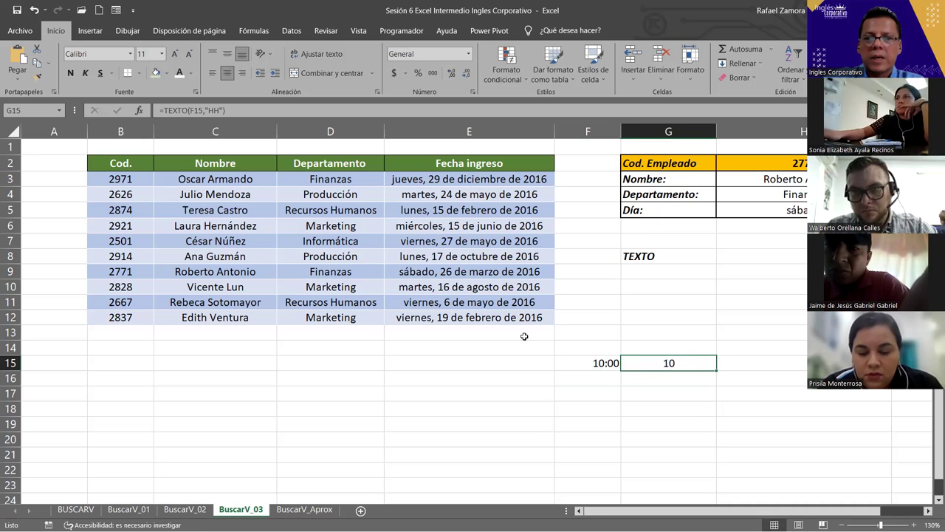
# Change the time in F15 from 10:00 to 10:30
pyautogui.doubleClick(710, 357)
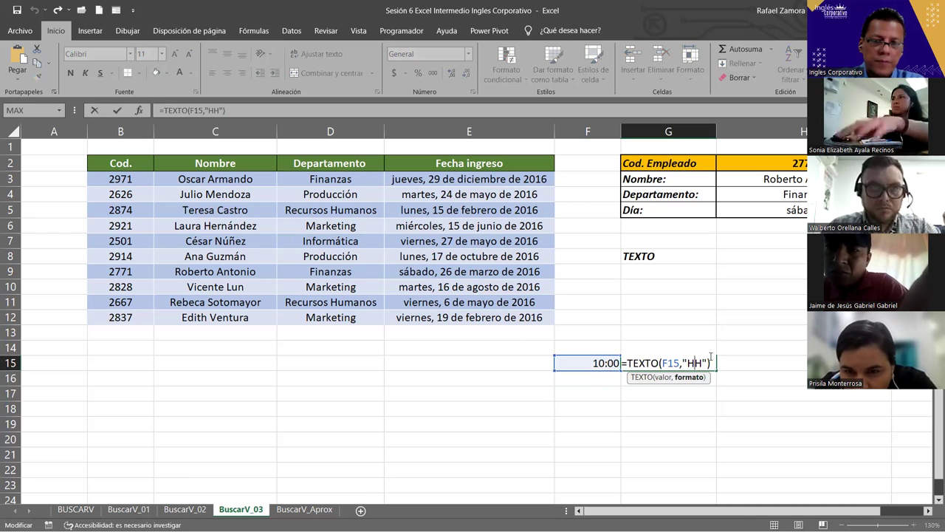
pyautogui.click(590, 363)
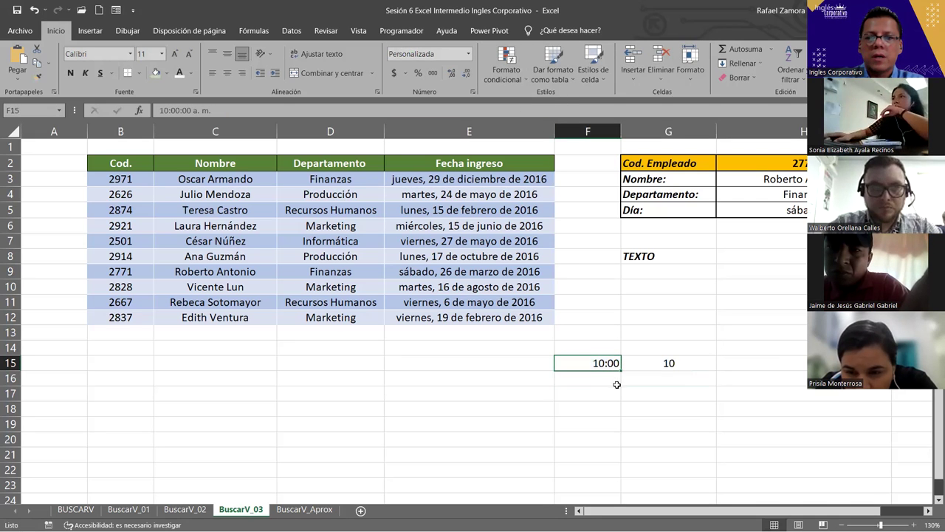
pyautogui.doubleClick(610, 364)
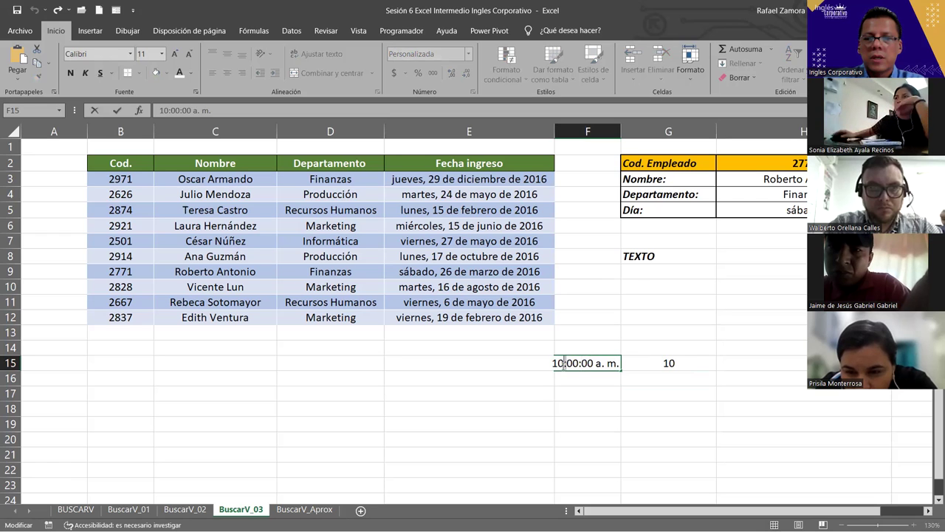
pyautogui.moveTo(575, 363); pyautogui.dragTo(569, 363)
pyautogui.write('3')
pyautogui.press('Return')
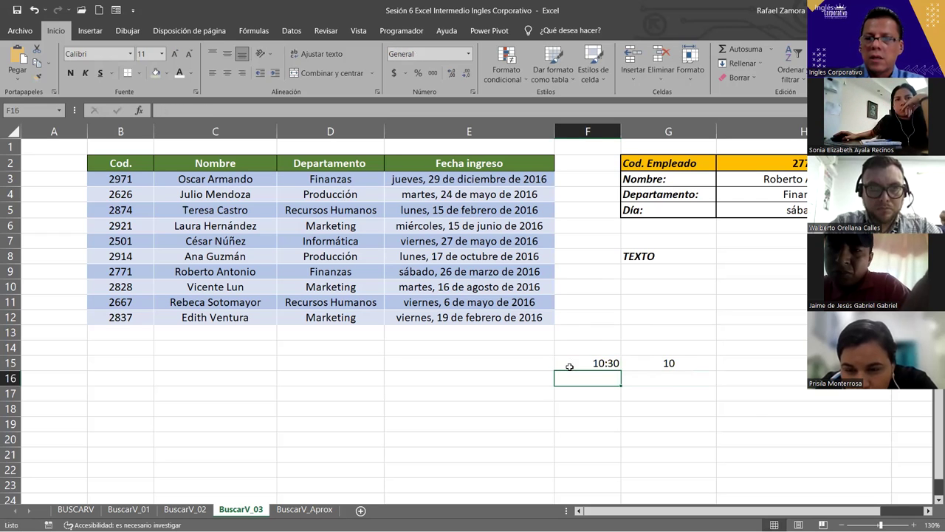
# Replace G15's format code "HH" with "M", then start editing it toward "MM"
pyautogui.doubleClick(686, 366)
pyautogui.moveTo(687, 363); pyautogui.dragTo(702, 362)
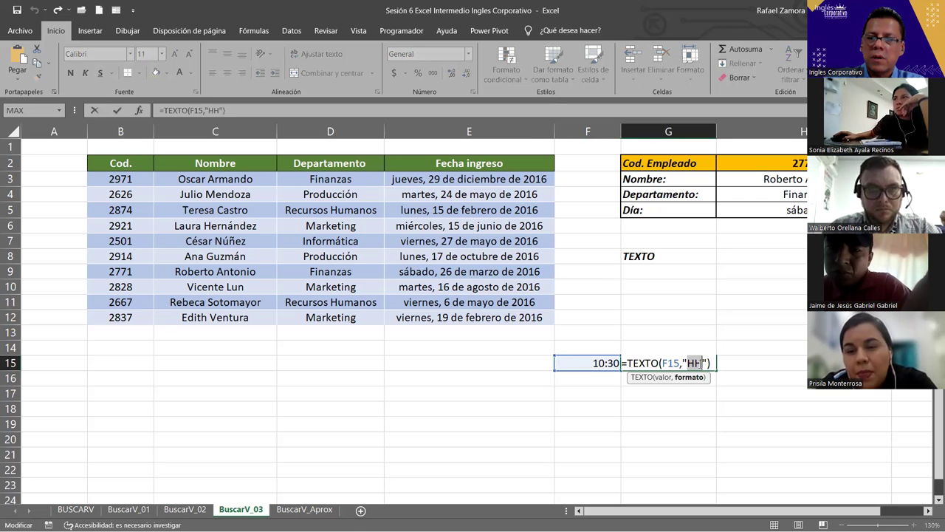
pyautogui.write('M')
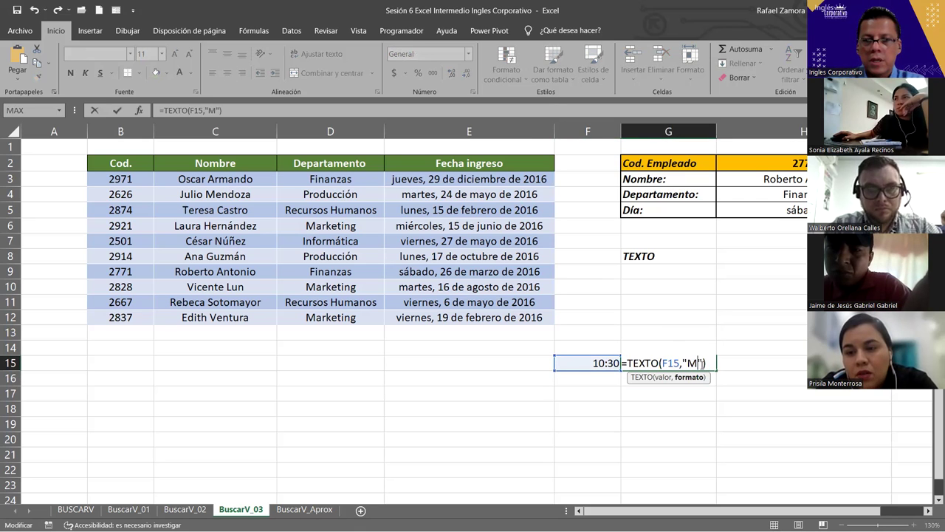
pyautogui.press('Return')
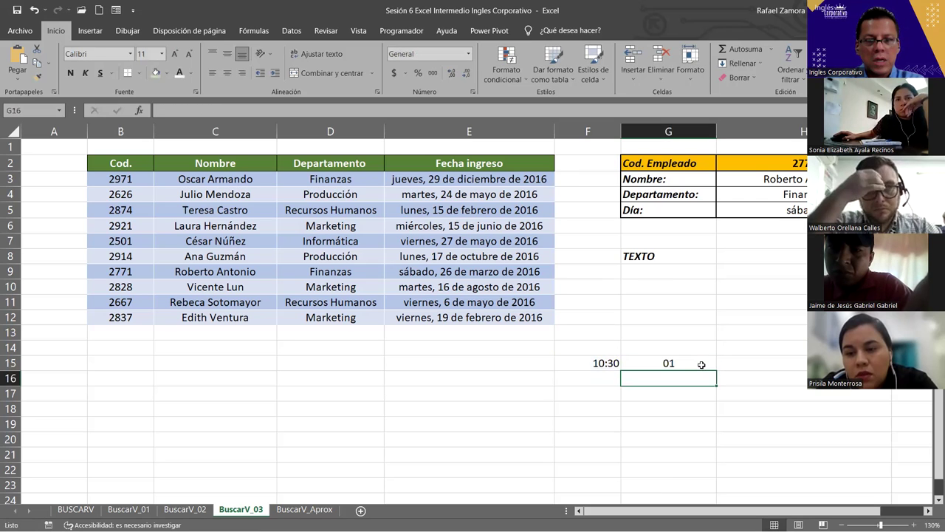
pyautogui.doubleClick(700, 362)
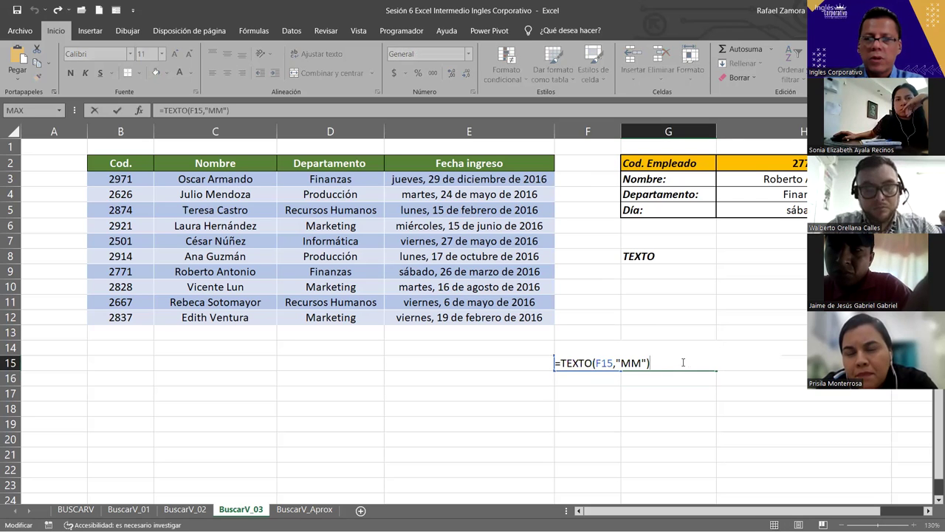
pyautogui.moveTo(643, 362); pyautogui.dragTo(632, 362)
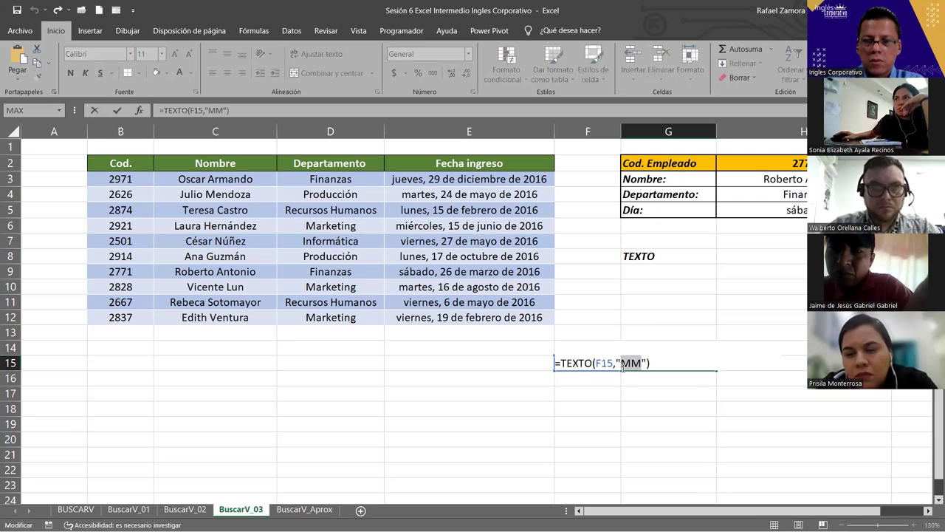
# Change G15's format code from "M" to "m" and re-enter 10:30 in F15
pyautogui.click(677, 378)
pyautogui.doubleClick(641, 362)
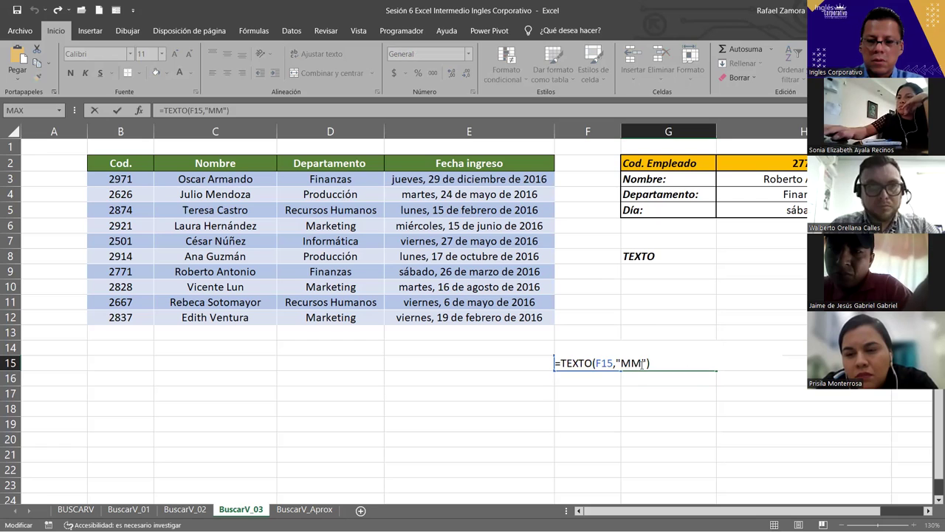
pyautogui.press('BackSpace')
pyautogui.press('BackSpace')
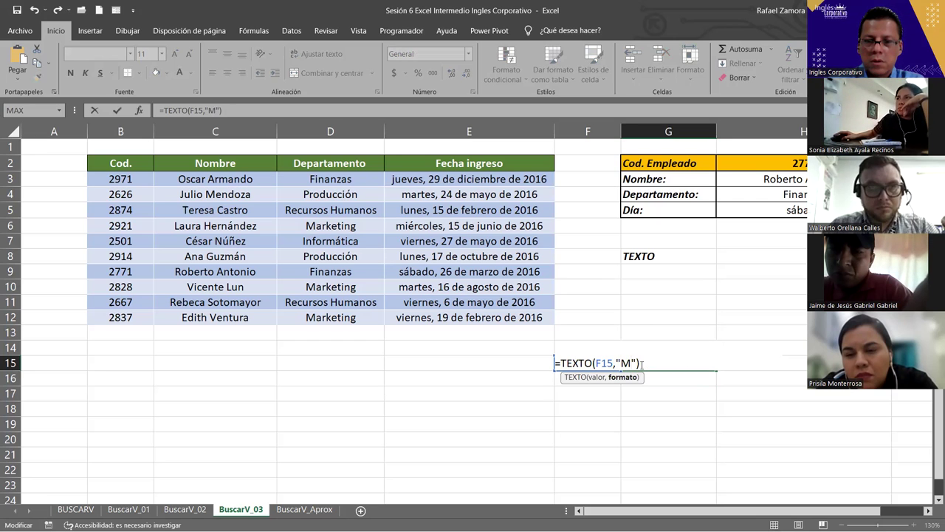
pyautogui.press('BackSpace')
pyautogui.write('m')
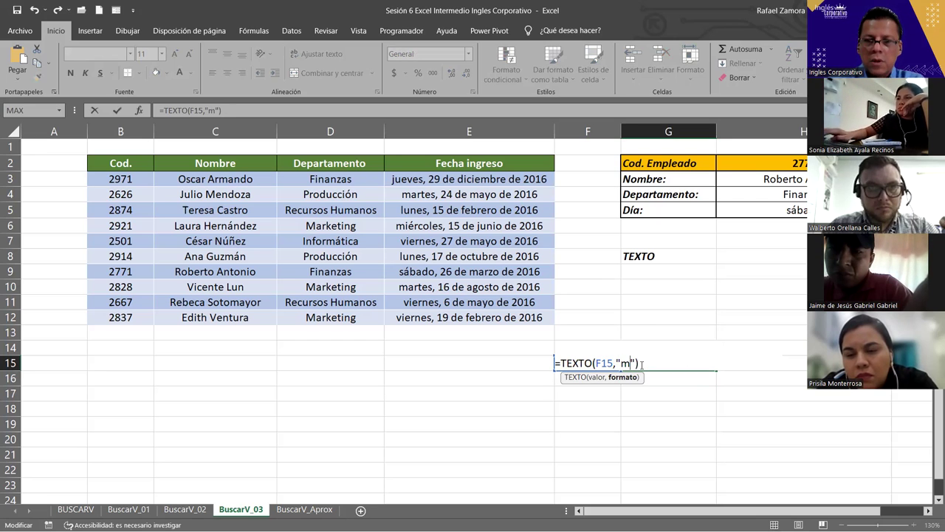
pyautogui.press('Return')
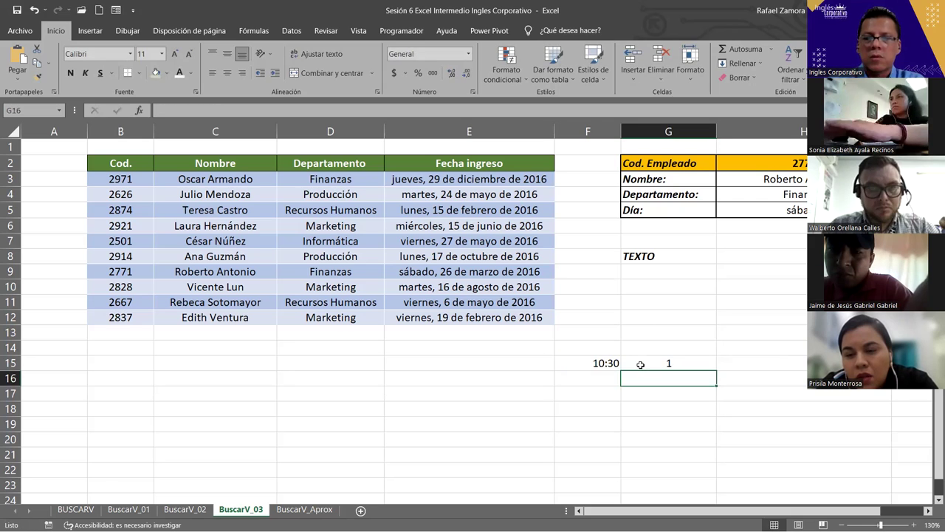
pyautogui.click(589, 363)
pyautogui.write('10')
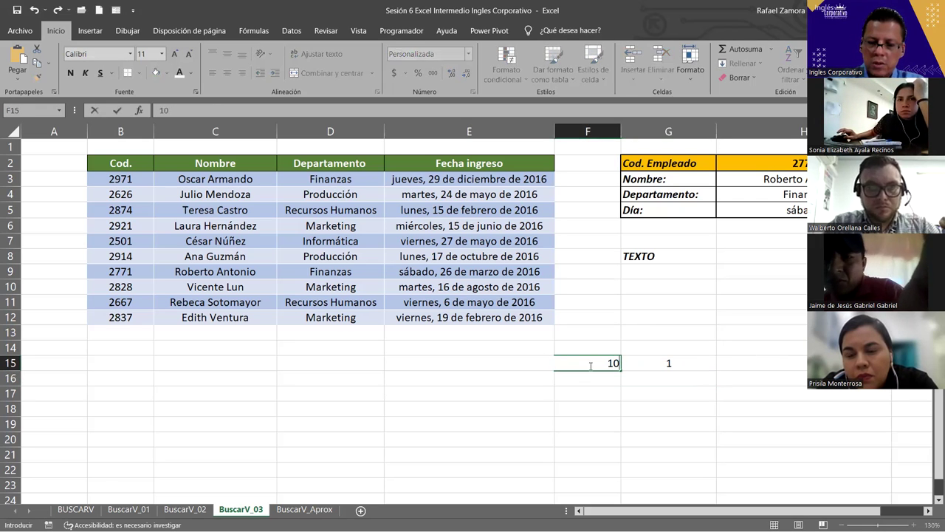
pyautogui.write(':30')
pyautogui.press('Return')
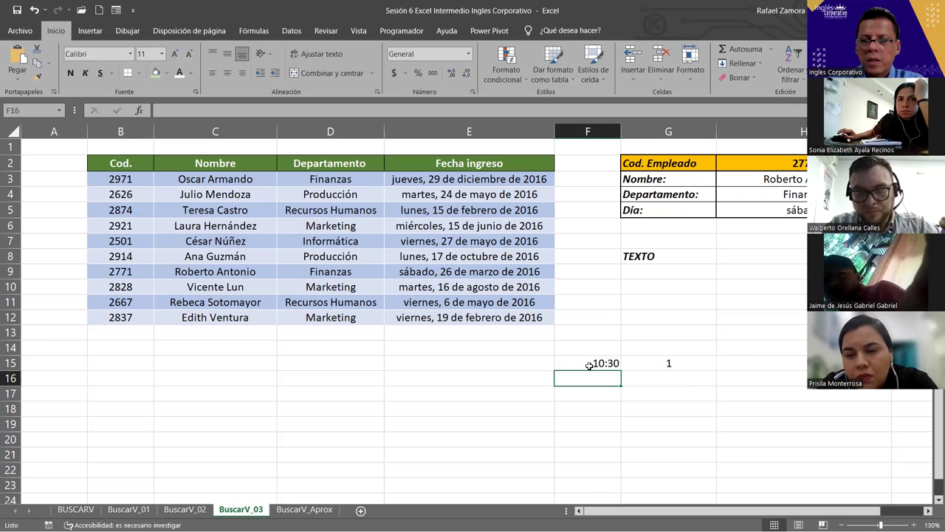
# Extend G15's format code to "mm" (showing 01), then "mmm" (showing ene)
pyautogui.click(682, 357)
pyautogui.doubleClick(691, 363)
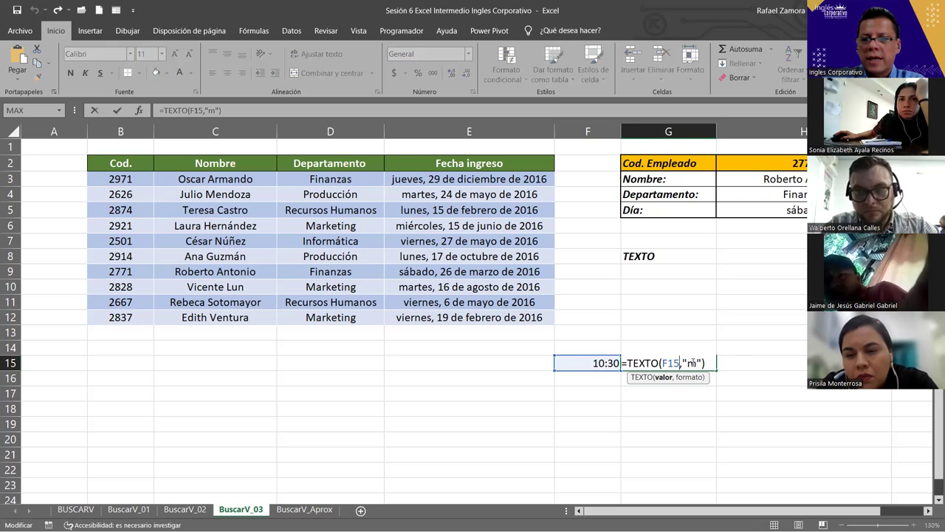
pyautogui.click(692, 362)
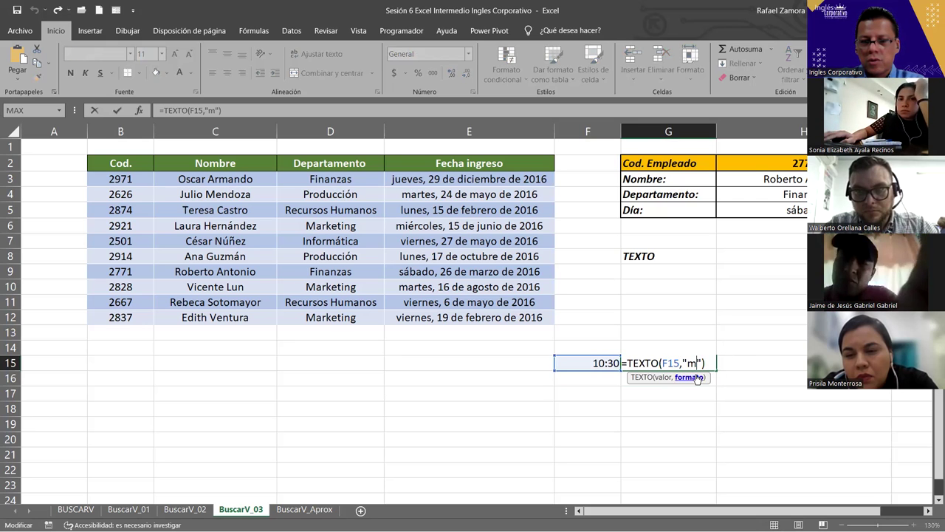
pyautogui.write('m')
pyautogui.press('Return')
pyautogui.doubleClick(698, 363)
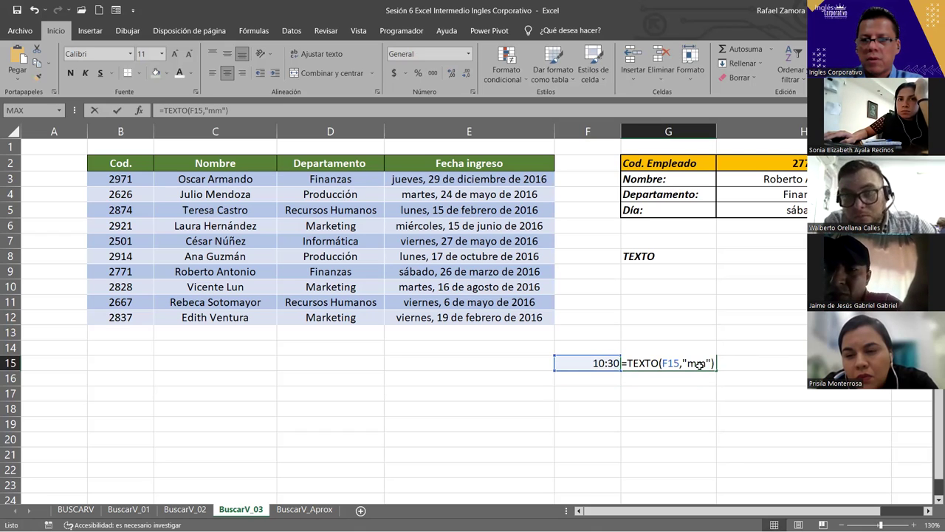
pyautogui.write('m')
pyautogui.press('Return')
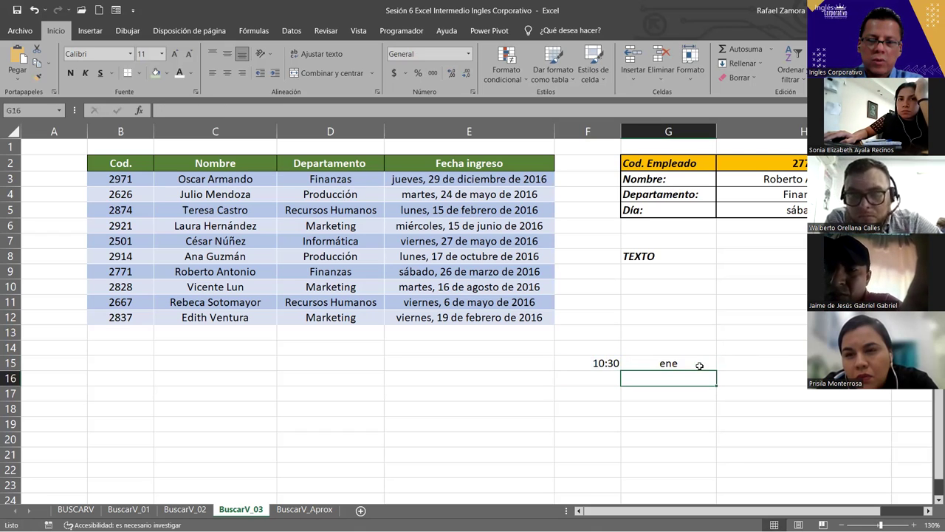
pyautogui.click(604, 367)
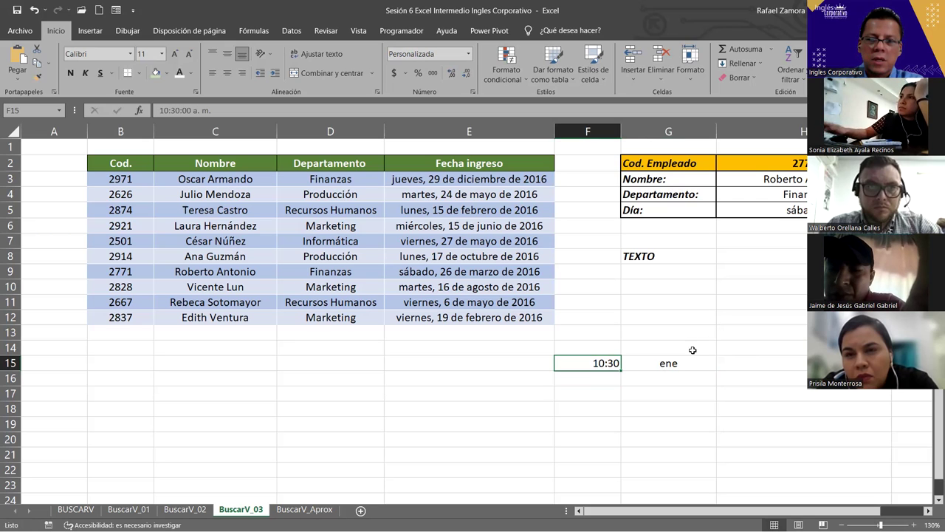
# Type the codes d, m and y into G17, G18 and G19
pyautogui.click(661, 401)
pyautogui.write('d')
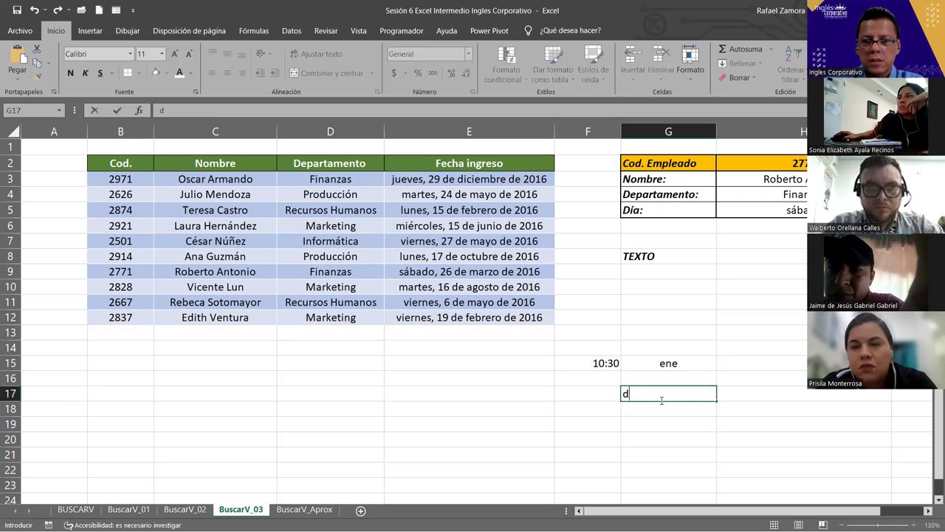
pyautogui.press('Return')
pyautogui.write('m')
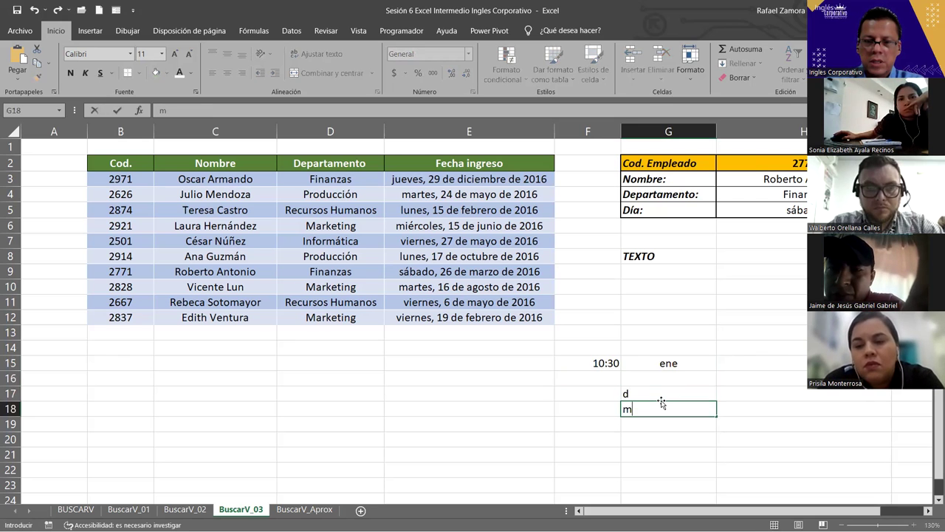
pyautogui.press('Return')
pyautogui.write('y')
pyautogui.press('Return')
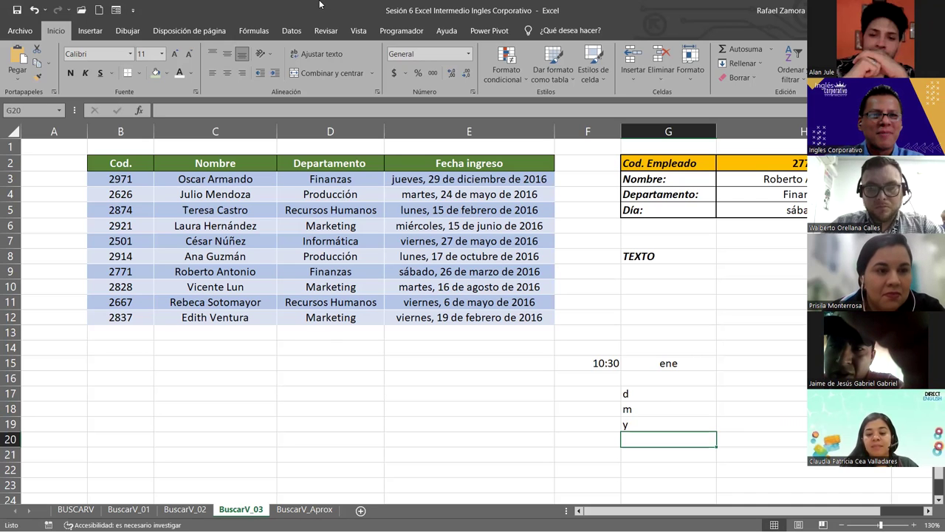
pyautogui.click(768, 302)
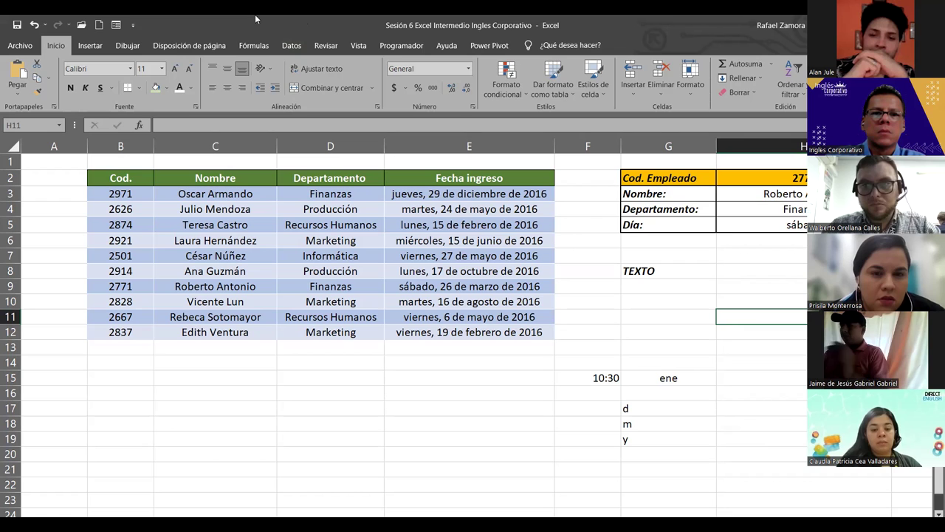
# Insert a WordArt title reading 'EN PRACTICA'
pyautogui.click(90, 45)
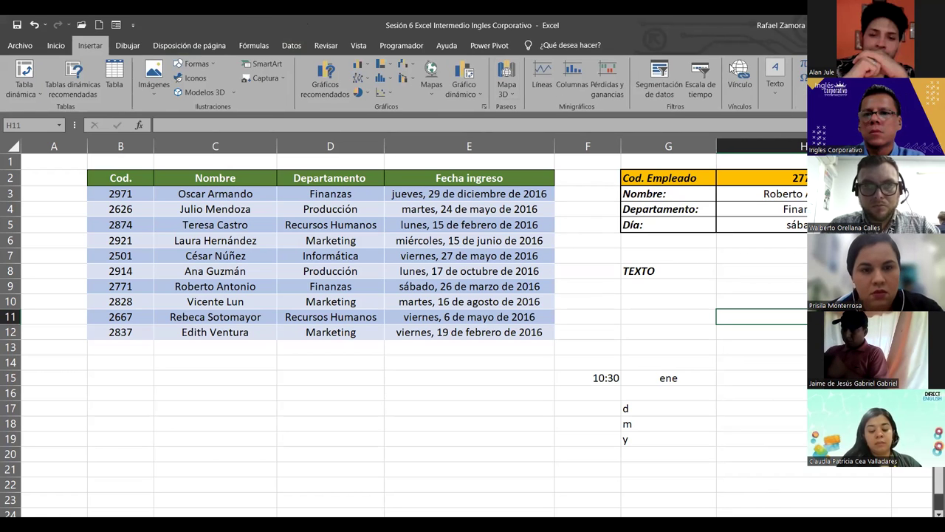
pyautogui.click(774, 73)
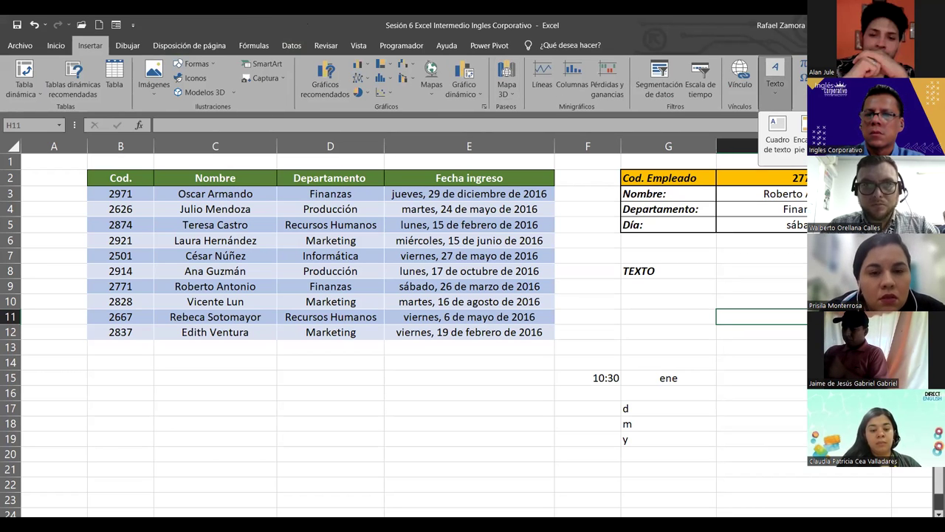
pyautogui.click(822, 136)
pyautogui.click(778, 243)
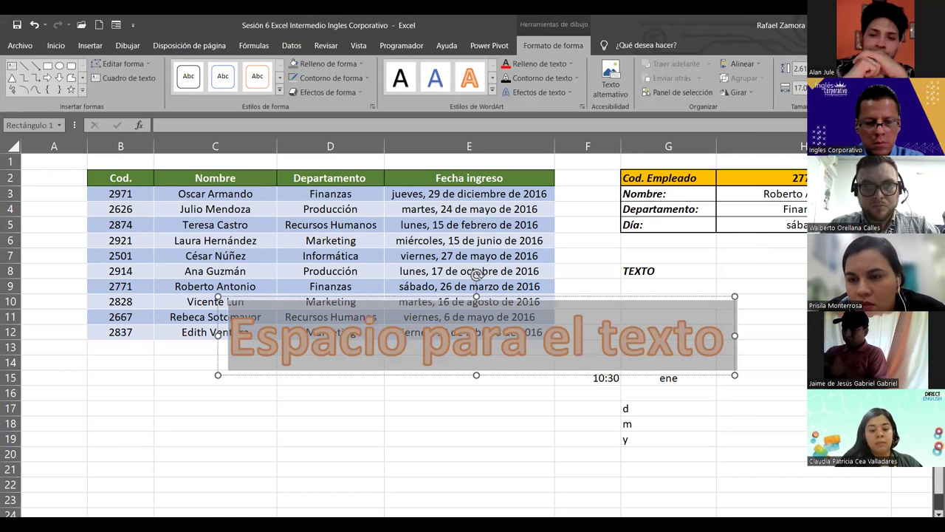
pyautogui.write('EN PRACTICA')
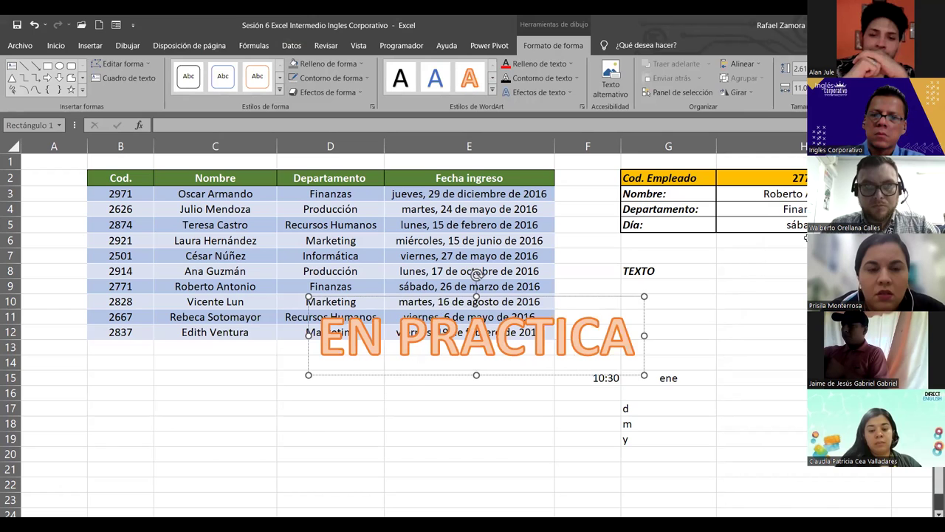
# Move the WordArt below the employee table and make its text red
pyautogui.moveTo(564, 381); pyautogui.dragTo(548, 448)
pyautogui.click(506, 380)
pyautogui.moveTo(507, 380); pyautogui.dragTo(489, 449)
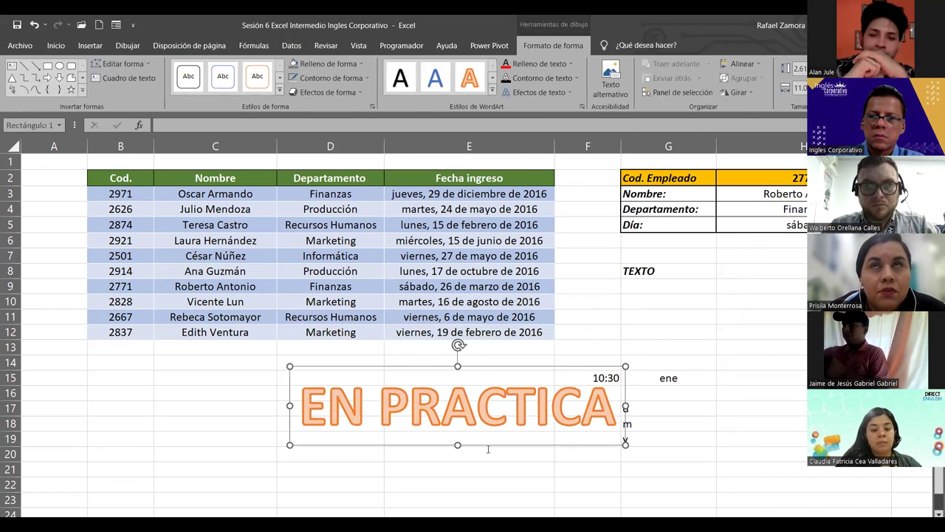
pyautogui.moveTo(719, 339); pyautogui.dragTo(626, 474)
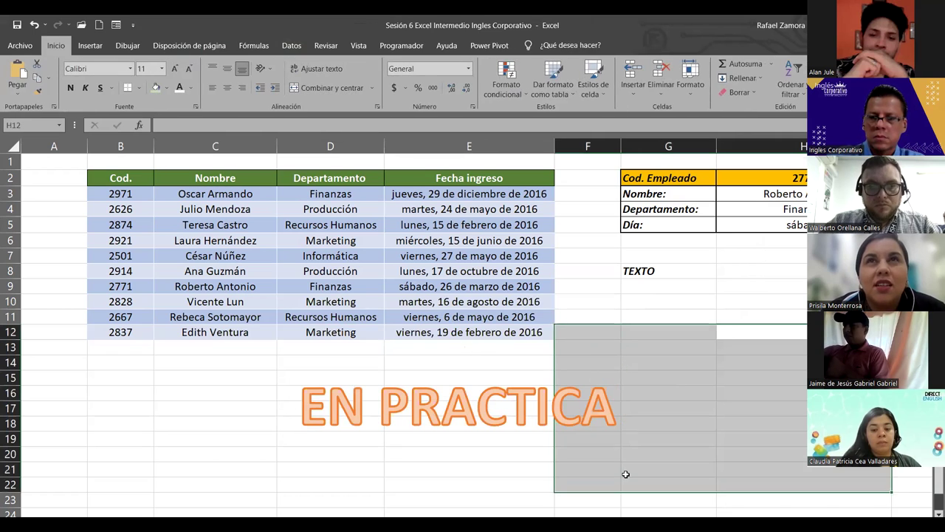
pyautogui.click(507, 367)
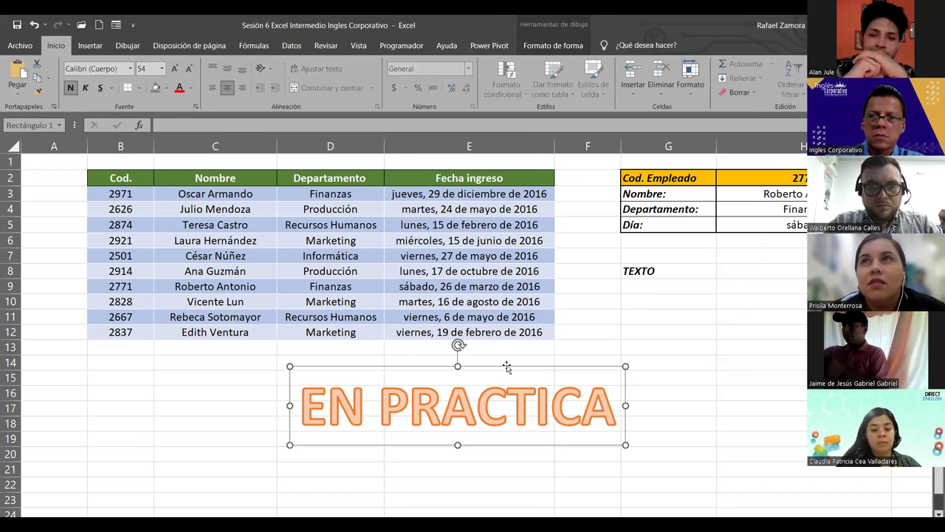
pyautogui.click(554, 45)
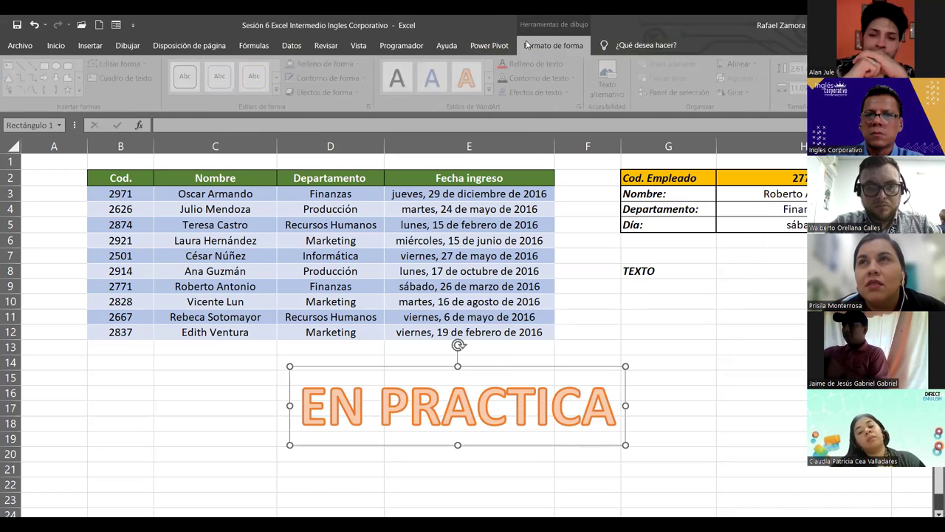
pyautogui.click(506, 65)
pyautogui.press('Escape')
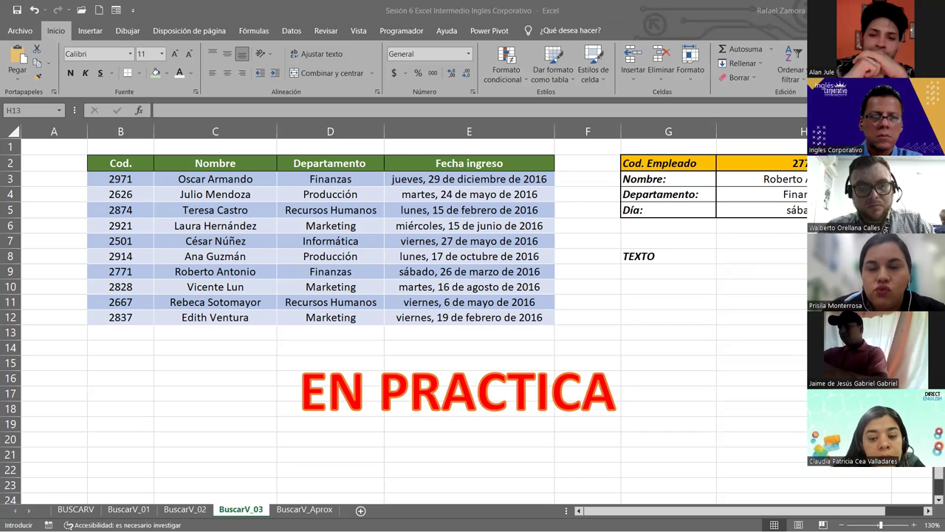
pyautogui.press('Escape')
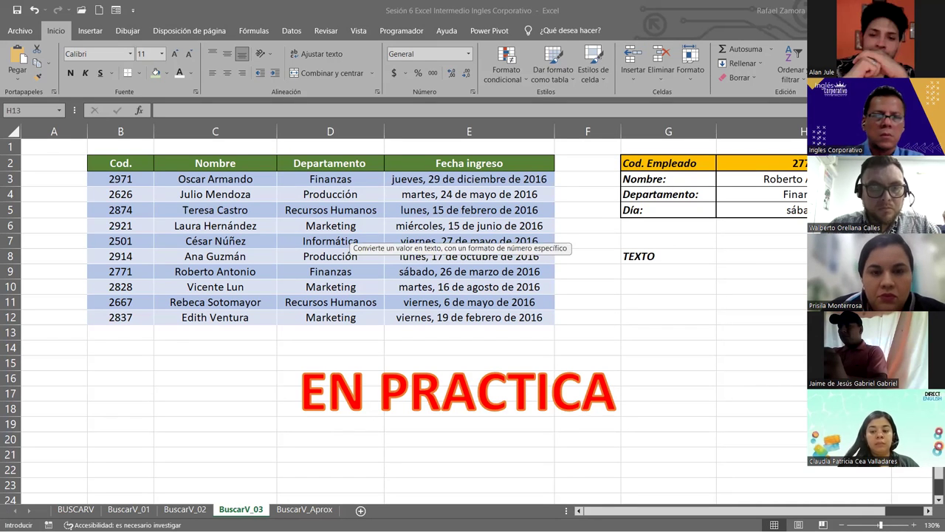
pyautogui.press('Tab')
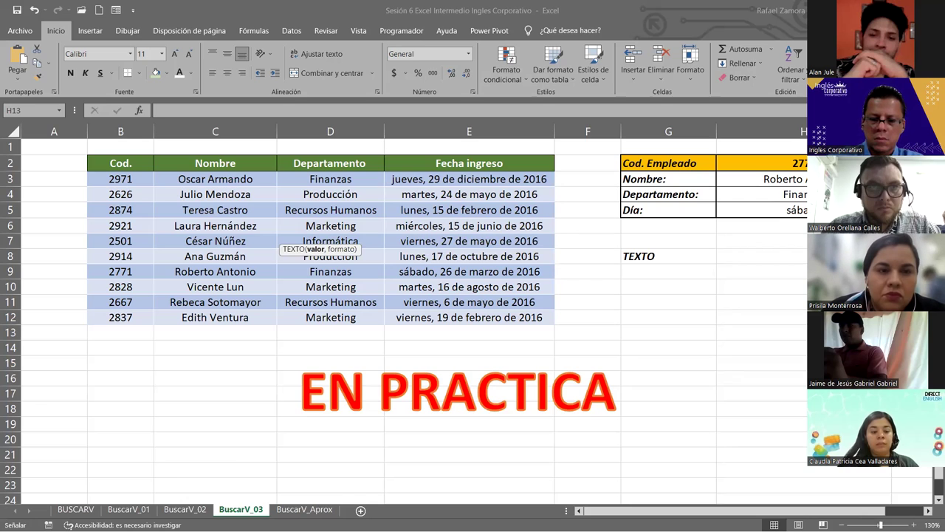
pyautogui.write(',')
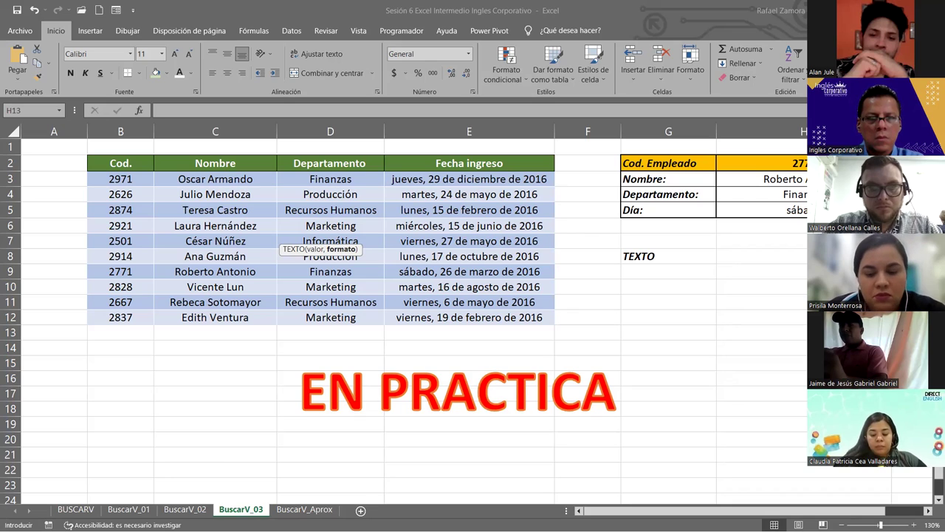
pyautogui.press('Escape')
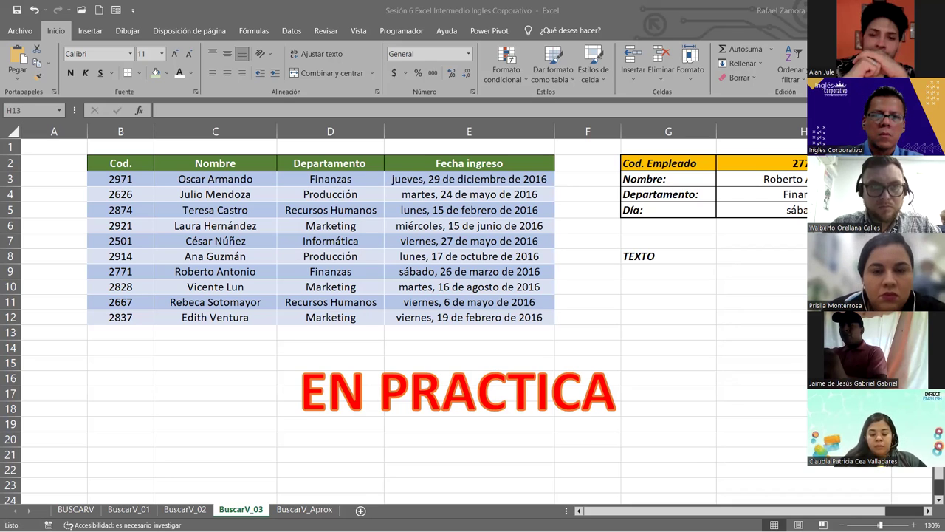
pyautogui.press('F2')
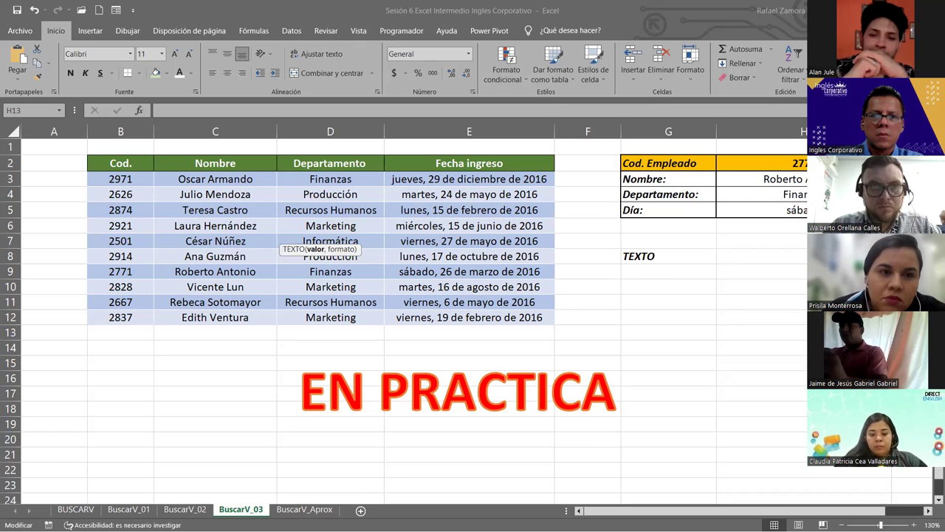
pyautogui.press('Escape')
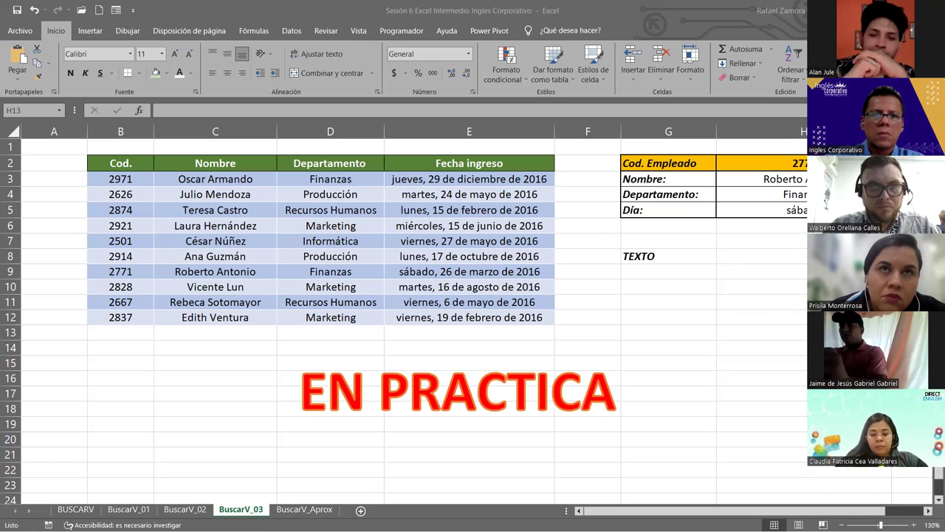
pyautogui.press('F2')
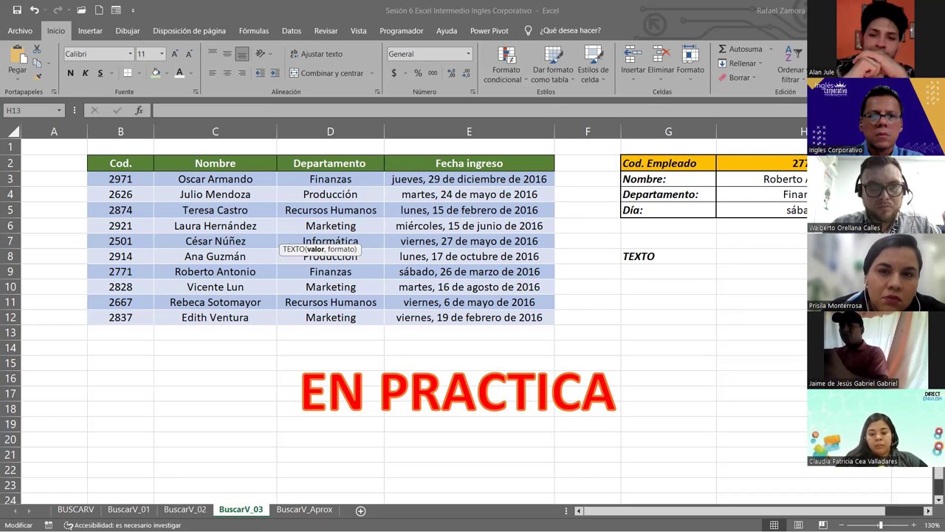
pyautogui.press('Escape')
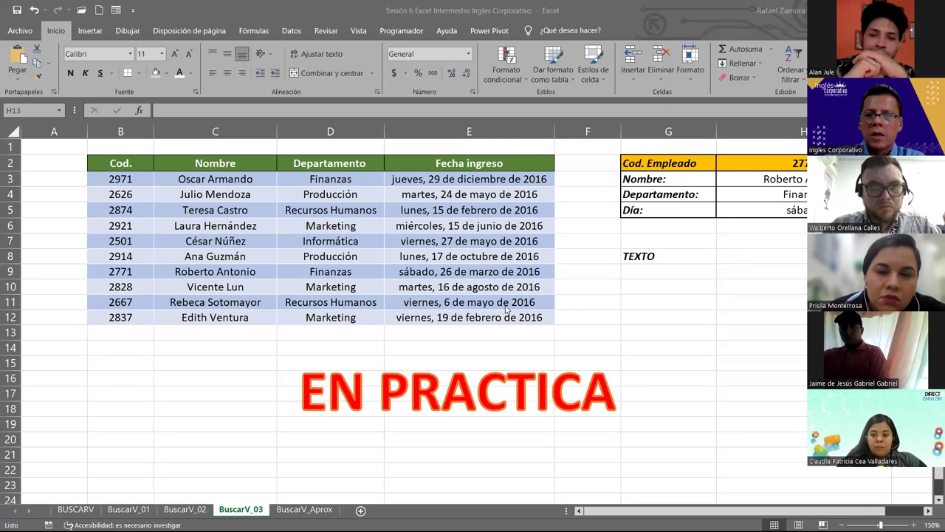
pyautogui.click(641, 13)
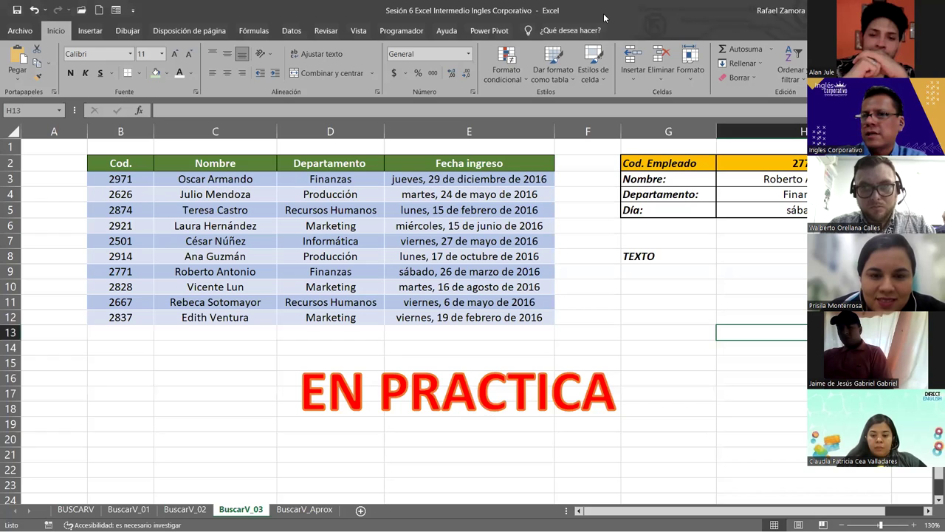
pyautogui.click(669, 146)
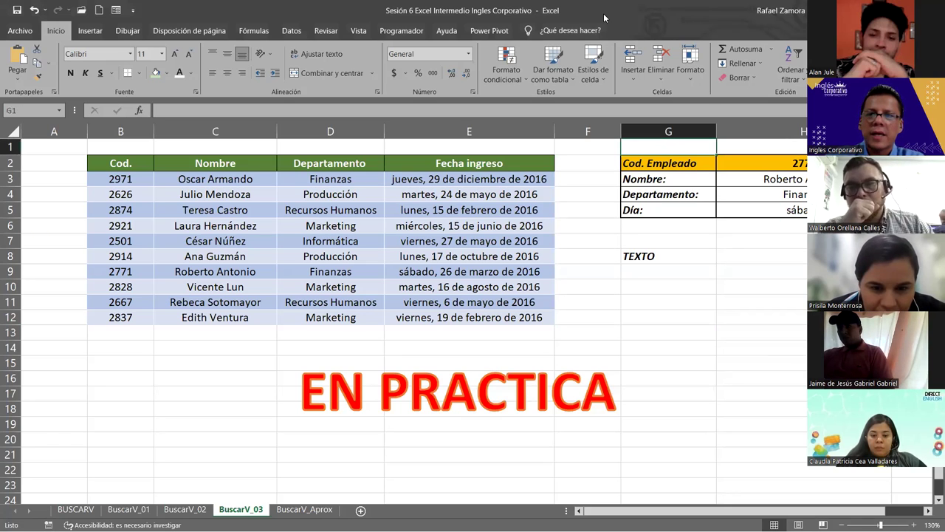
pyautogui.click(640, 310)
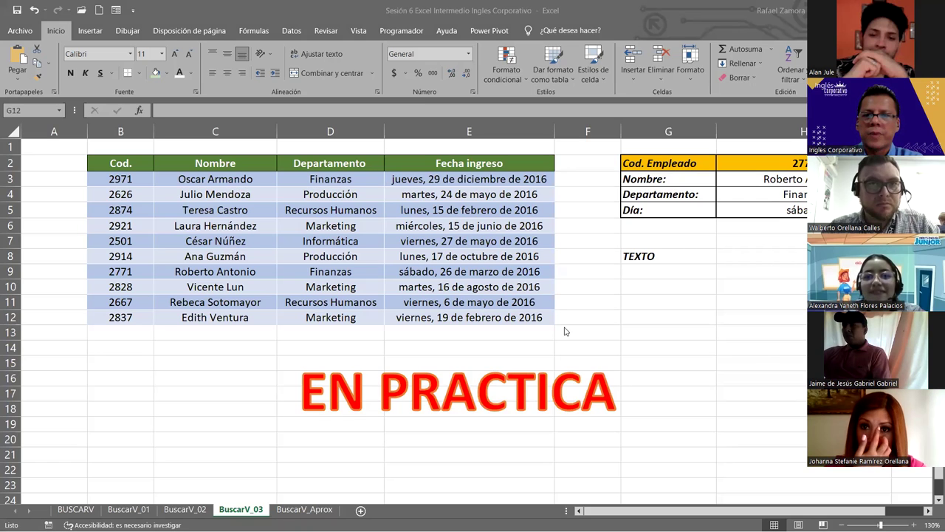
pyautogui.click(731, 180)
pyautogui.moveTo(731, 180); pyautogui.dragTo(728, 195)
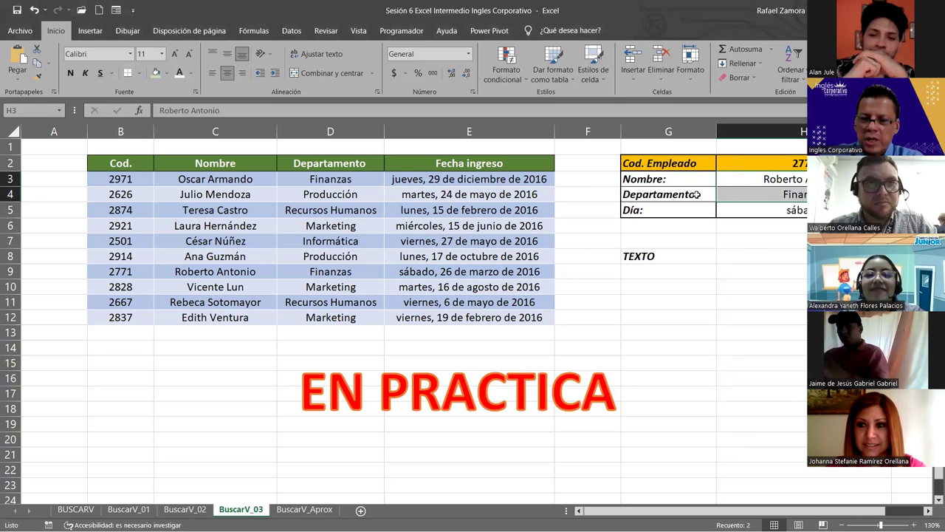
pyautogui.click(737, 163)
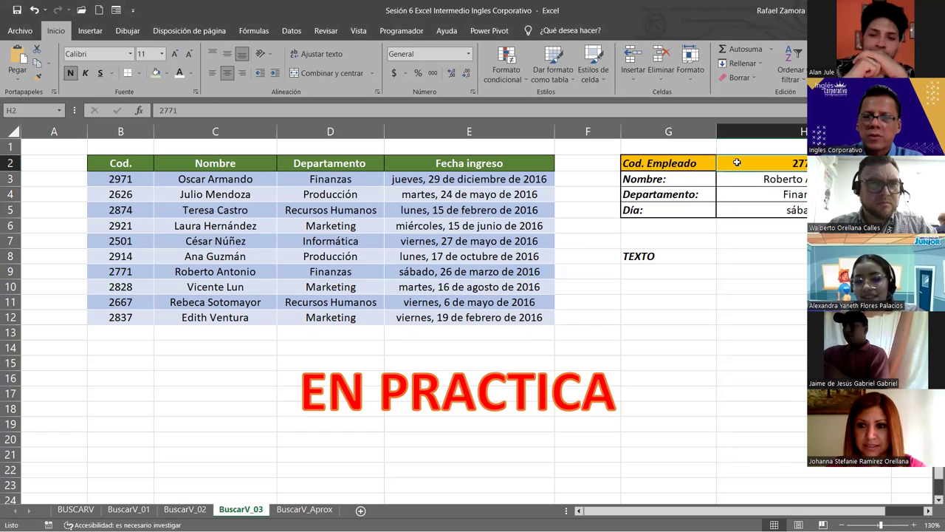
pyautogui.click(749, 178)
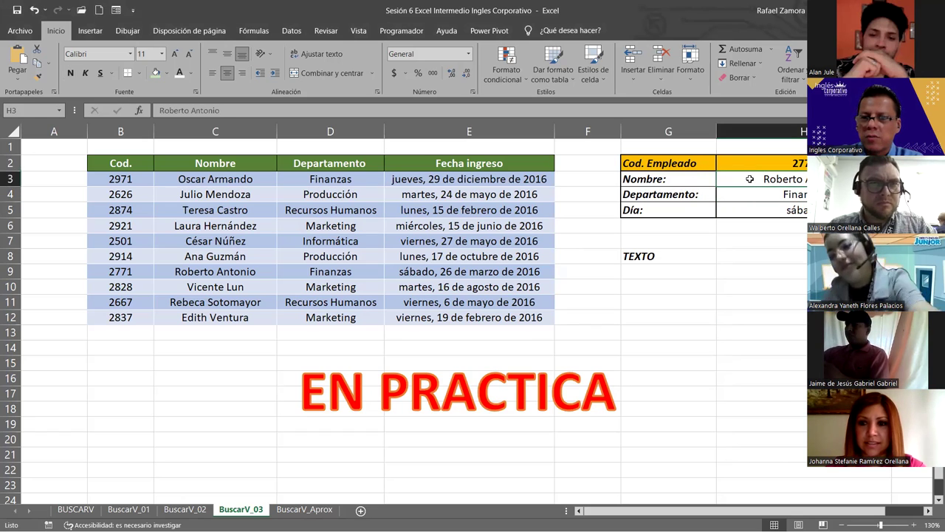
pyautogui.click(741, 196)
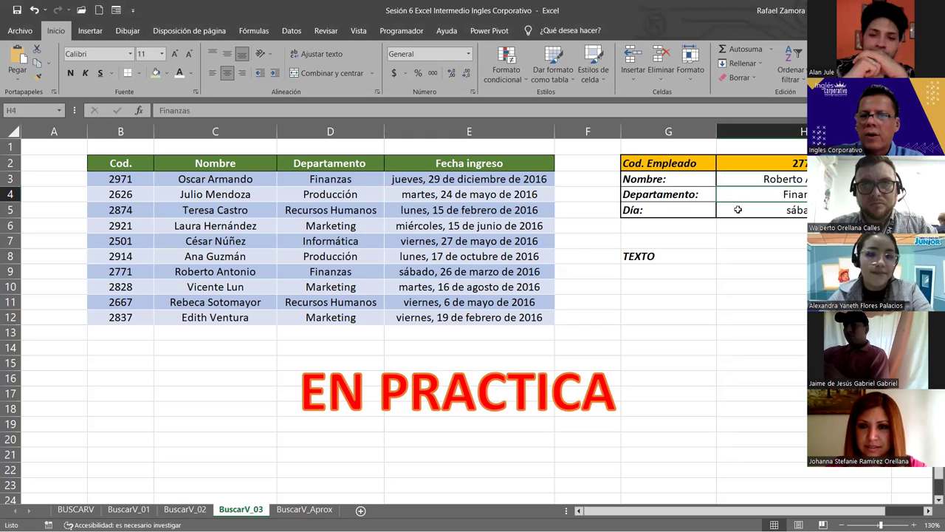
pyautogui.click(738, 209)
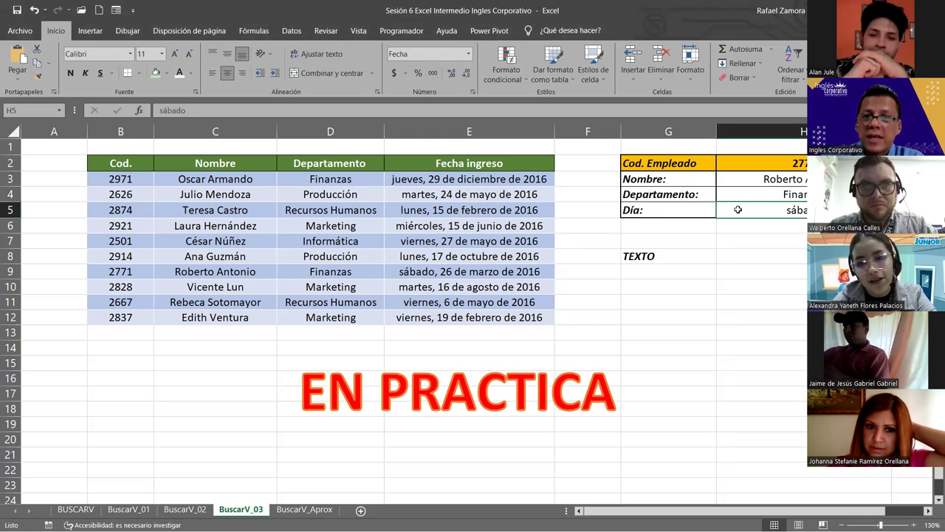
pyautogui.click(459, 182)
pyautogui.click(444, 221)
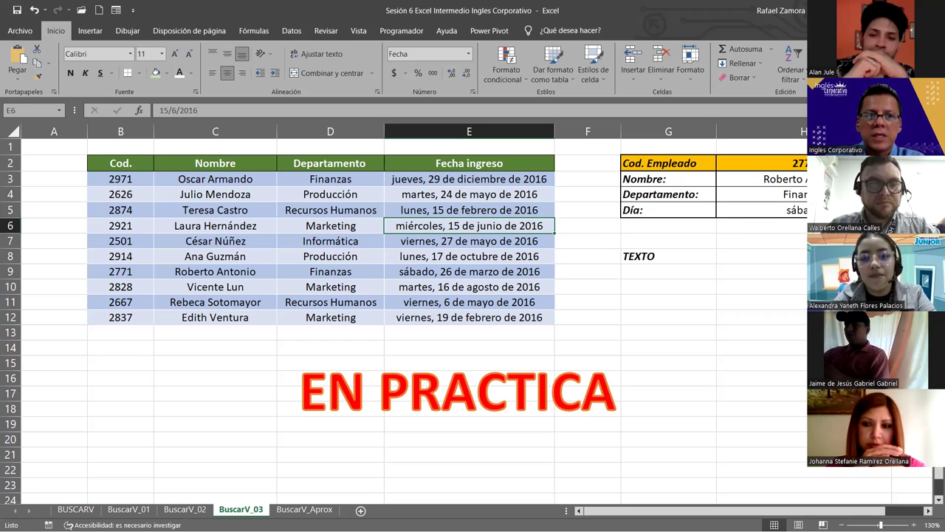
pyautogui.click(761, 164)
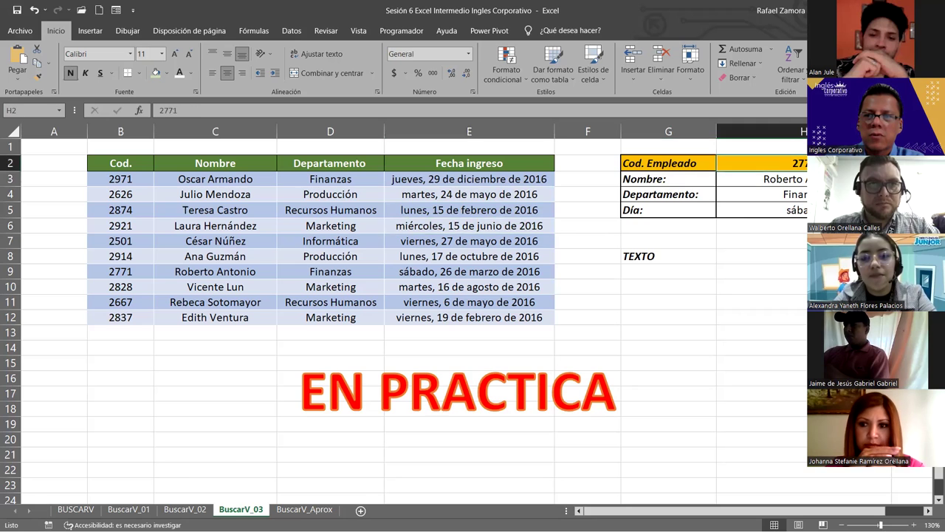
pyautogui.click(761, 179)
pyautogui.click(761, 194)
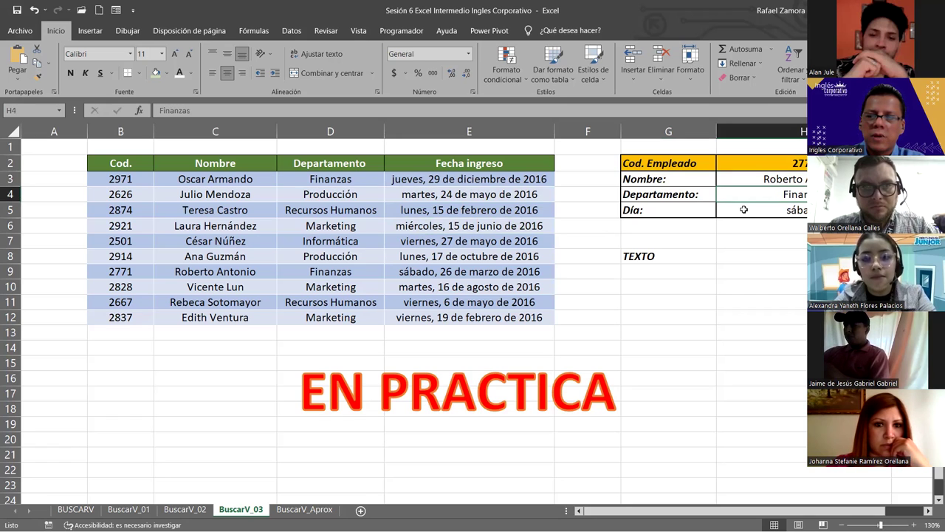
pyautogui.click(760, 210)
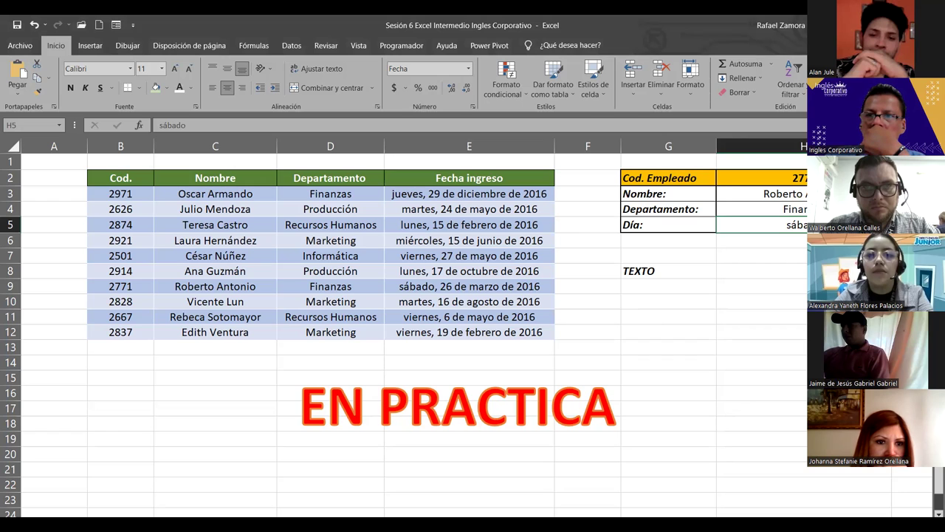
pyautogui.click(664, 433)
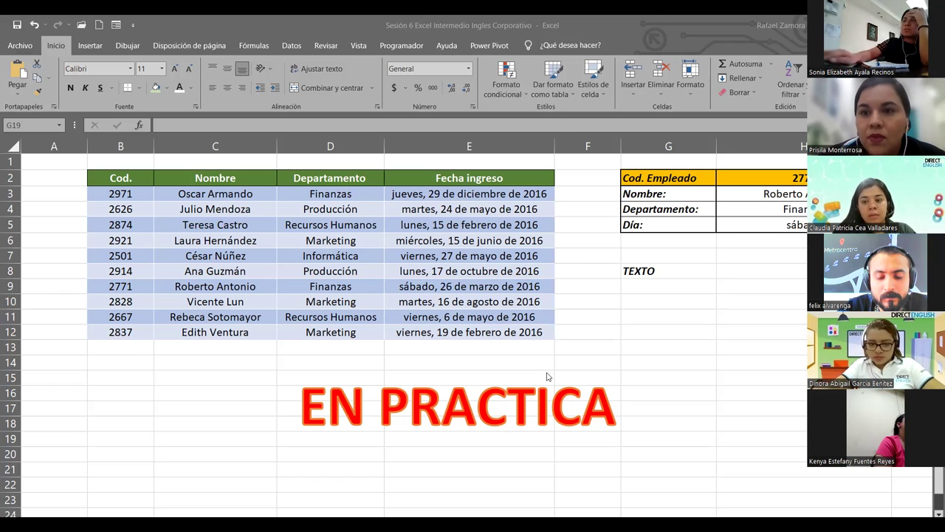
pyautogui.click(698, 333)
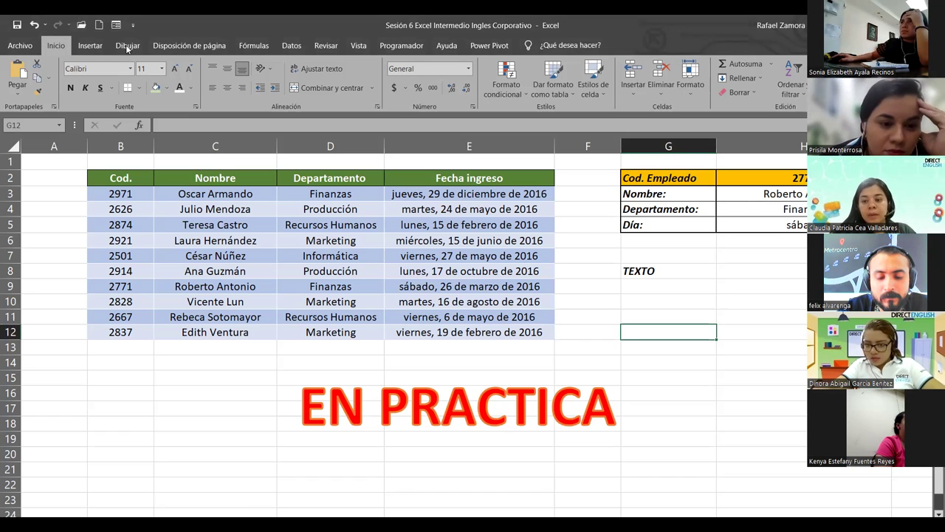
# Clear the Nombre, Departamento and Día results in H3:H5 and the code 2771 in H2
pyautogui.click(226, 148)
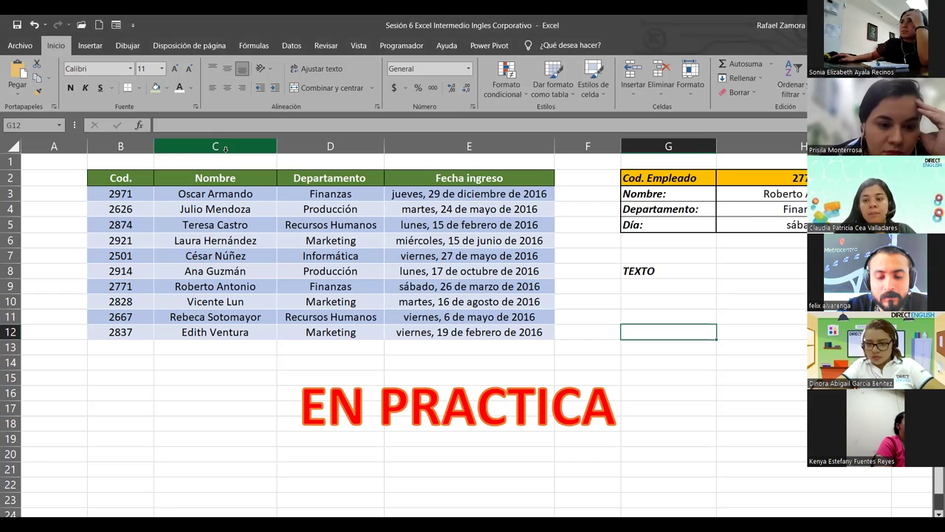
pyautogui.click(761, 193)
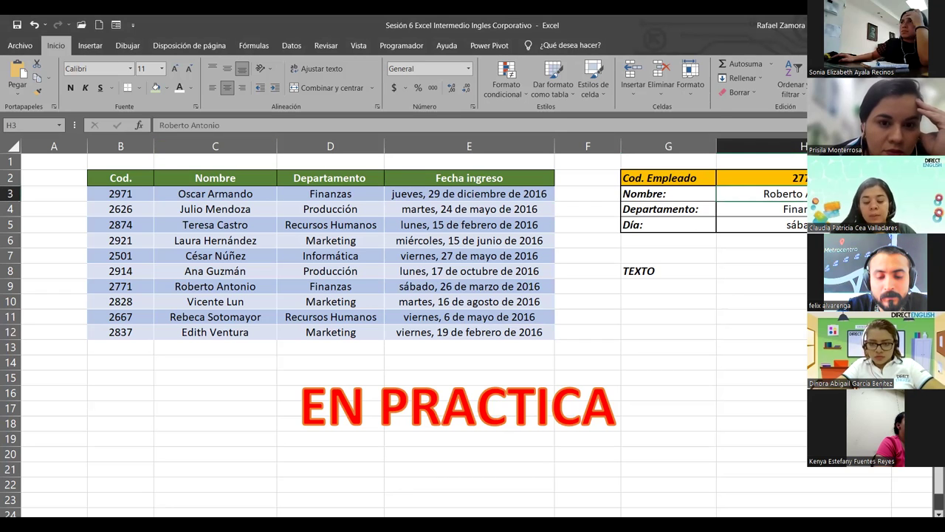
pyautogui.moveTo(760, 193); pyautogui.dragTo(760, 225)
pyautogui.press('Delete')
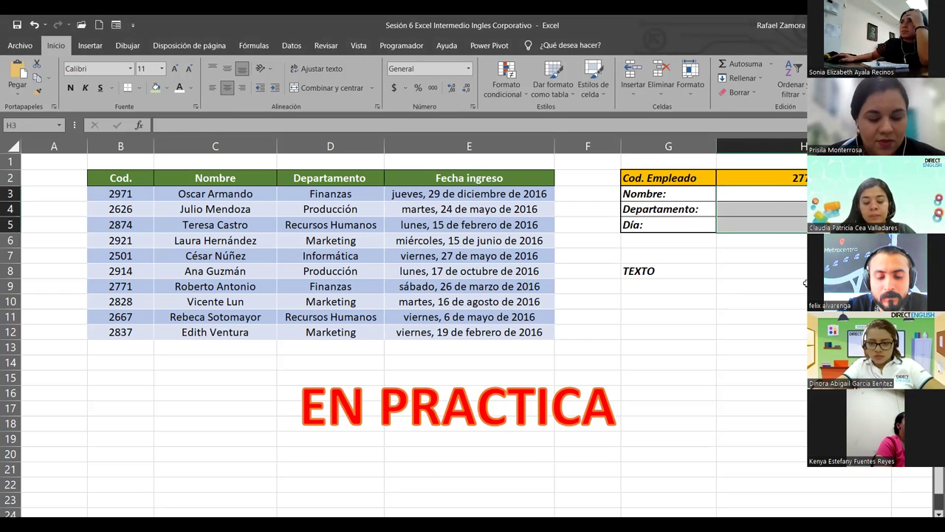
pyautogui.click(761, 178)
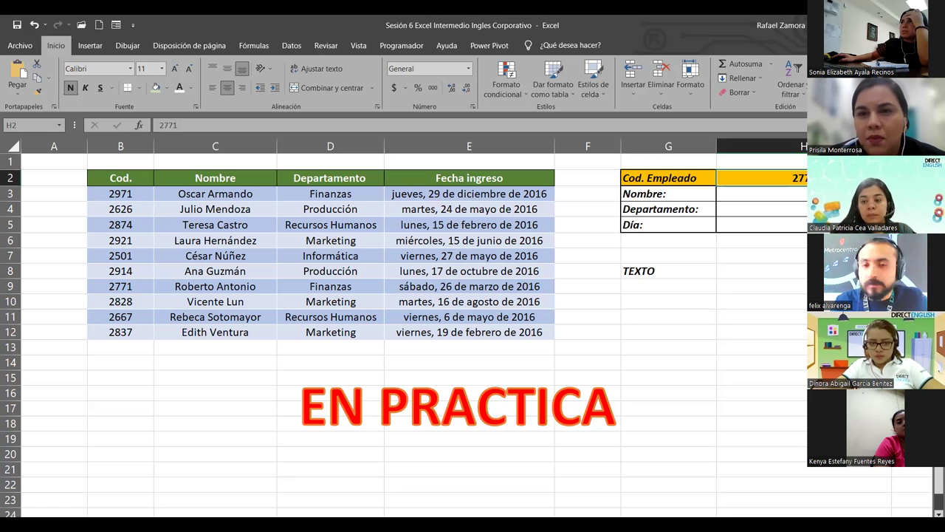
pyautogui.press('Delete')
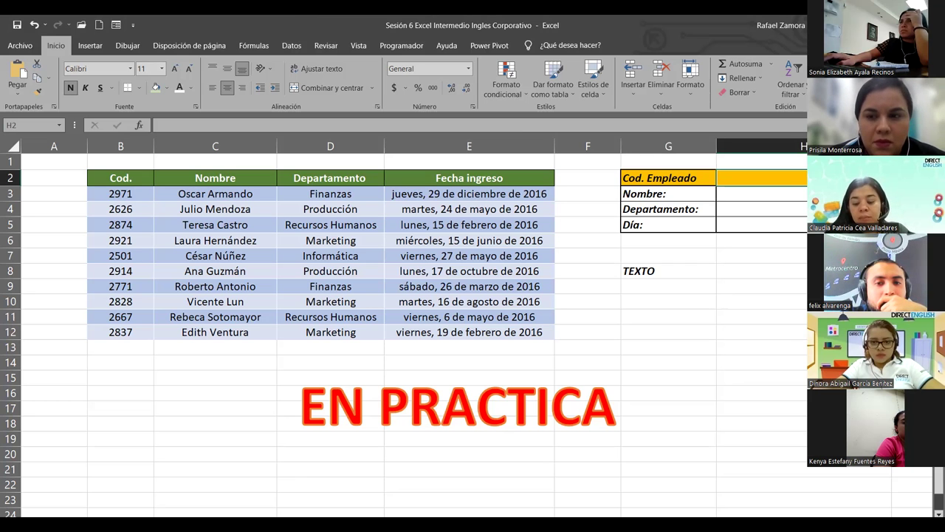
# Give H2 a List data validation with source $B$3:$B$12
pyautogui.click(292, 45)
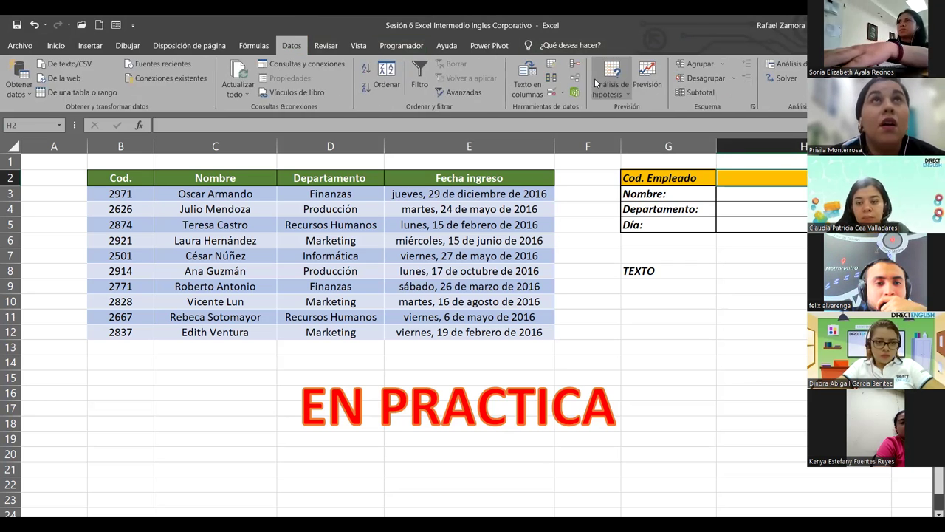
pyautogui.click(552, 93)
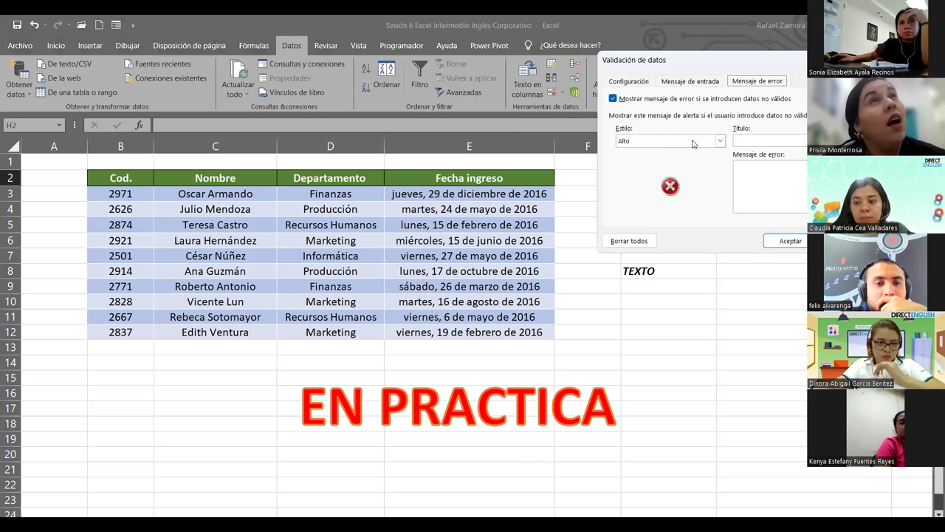
pyautogui.click(692, 141)
pyautogui.click(629, 81)
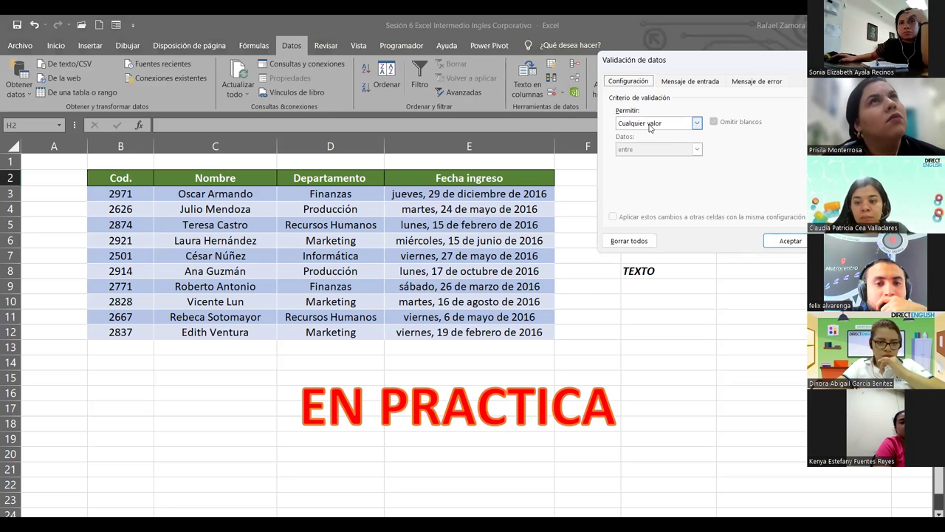
pyautogui.click(656, 123)
pyautogui.click(653, 161)
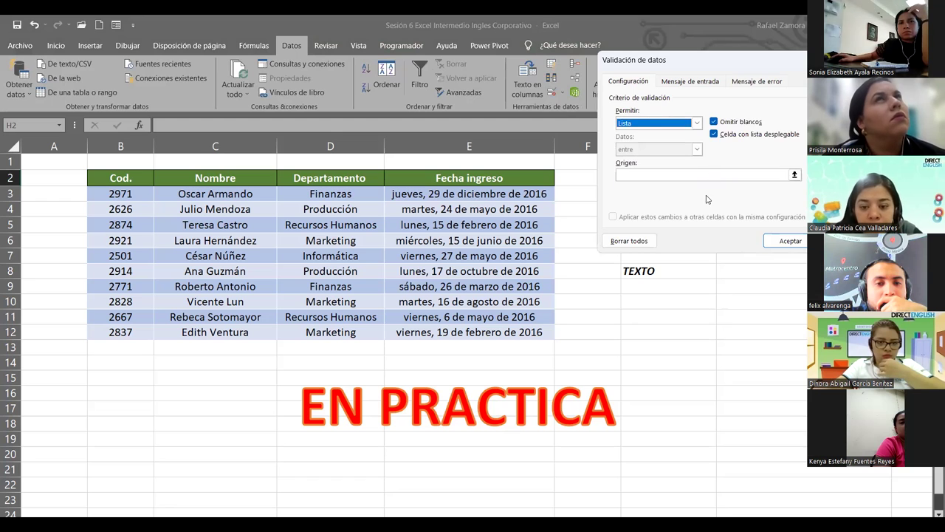
pyautogui.click(706, 175)
pyautogui.click(119, 194)
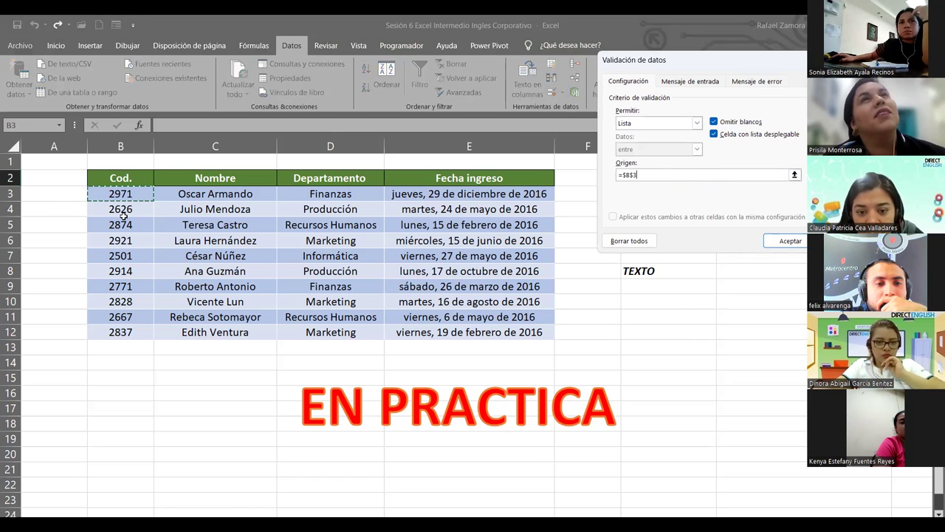
pyautogui.click(788, 241)
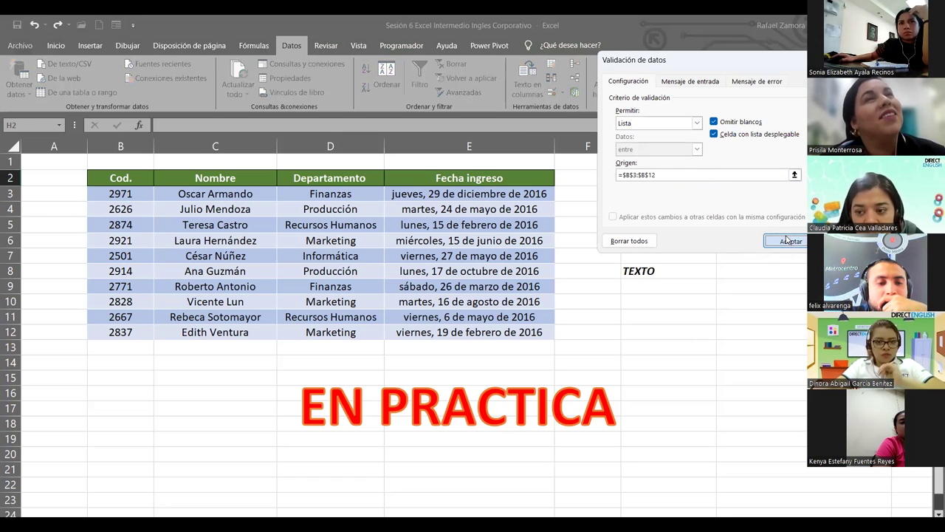
# Test H2's code dropdown and review the validation source B3:B12
pyautogui.hotkey('alt', 'Down')
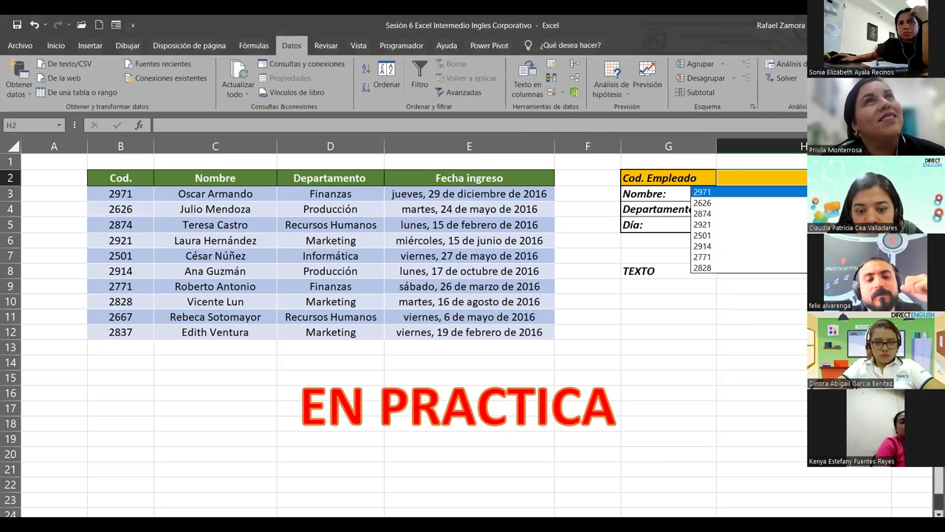
pyautogui.press('Escape')
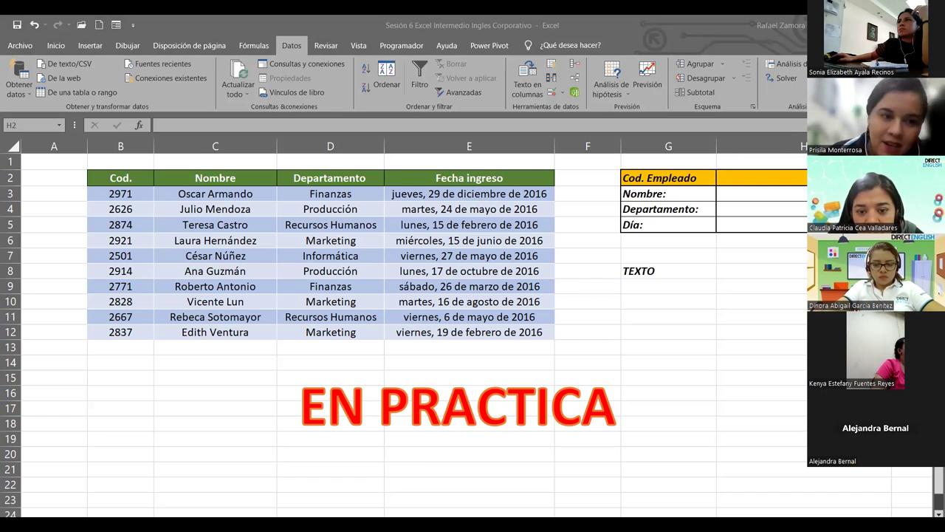
pyautogui.click(550, 97)
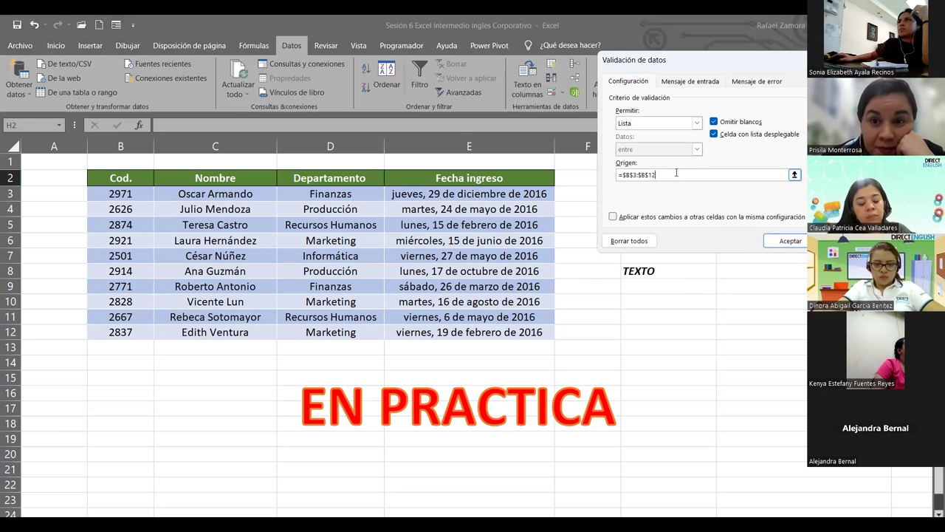
pyautogui.click(676, 174)
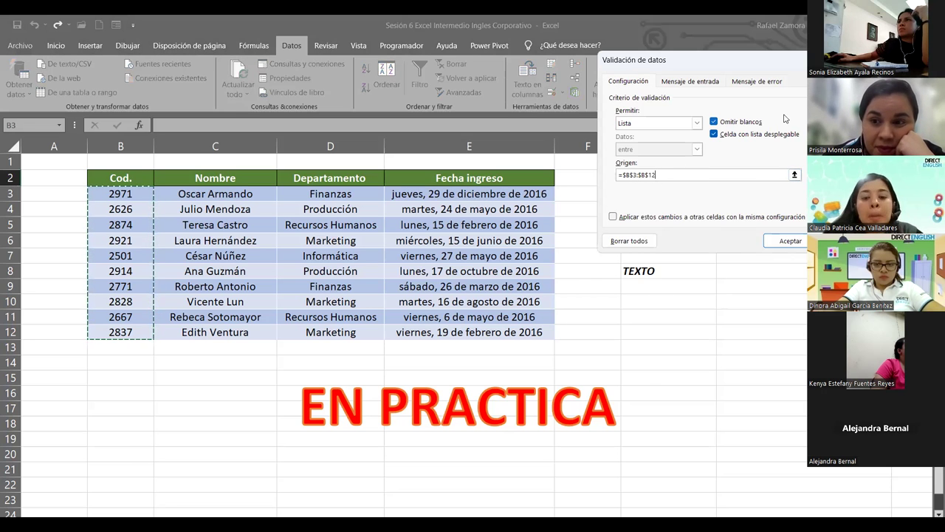
pyautogui.click(790, 241)
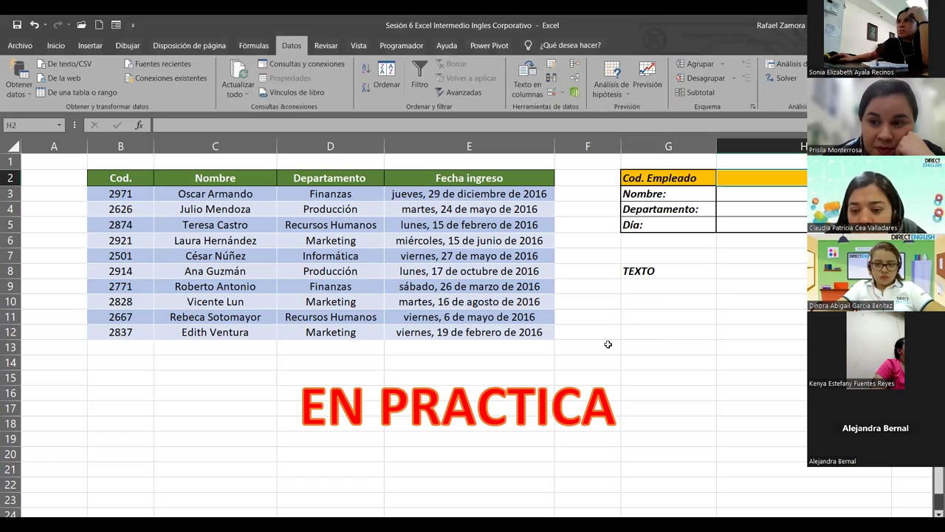
pyautogui.click(608, 344)
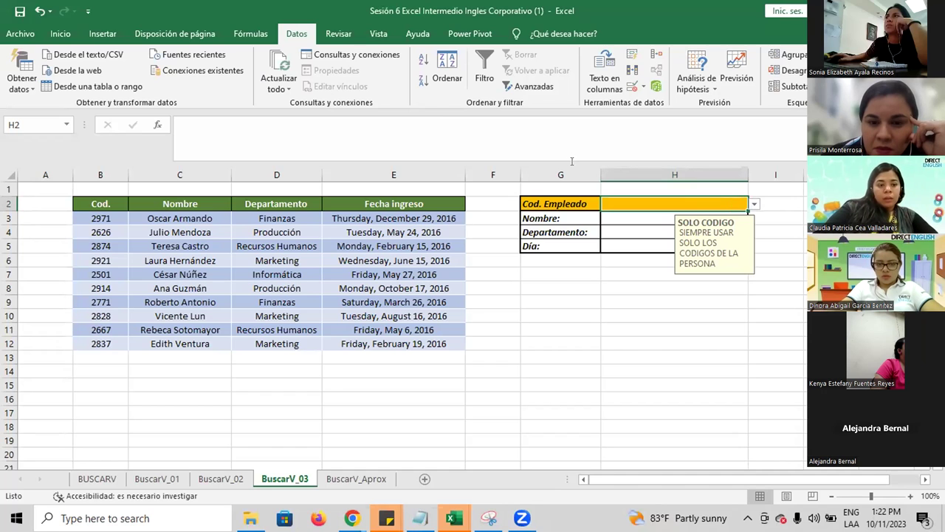
# Clear H2's existing validation and set a List rule sourced from B3:B12
pyautogui.click(754, 206)
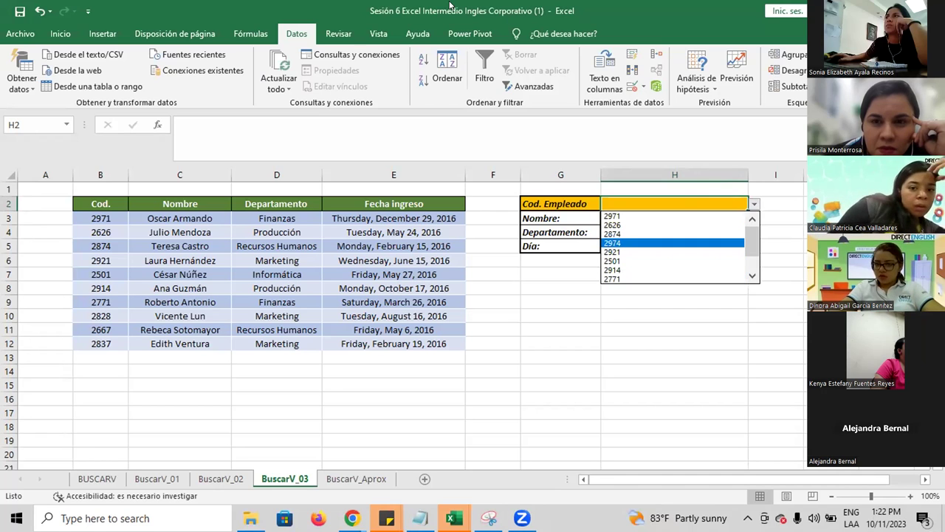
pyautogui.press('Escape')
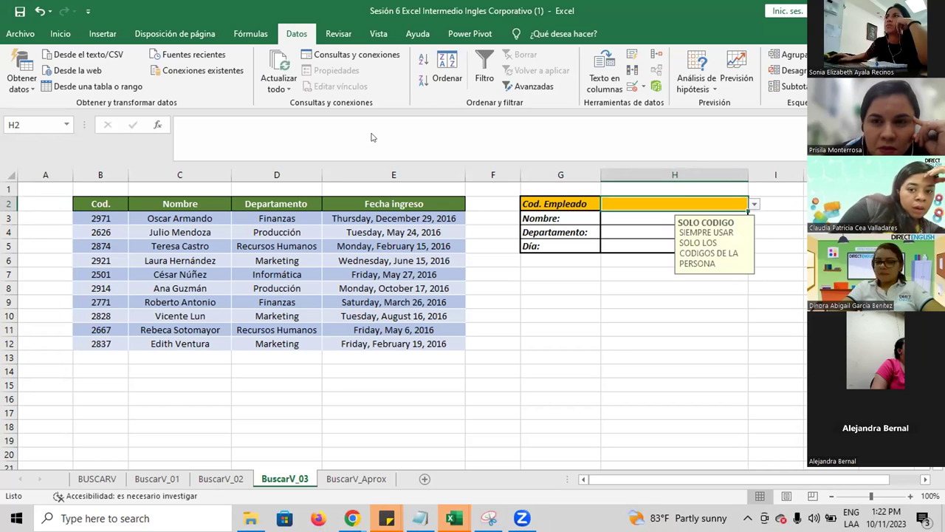
pyautogui.click(633, 86)
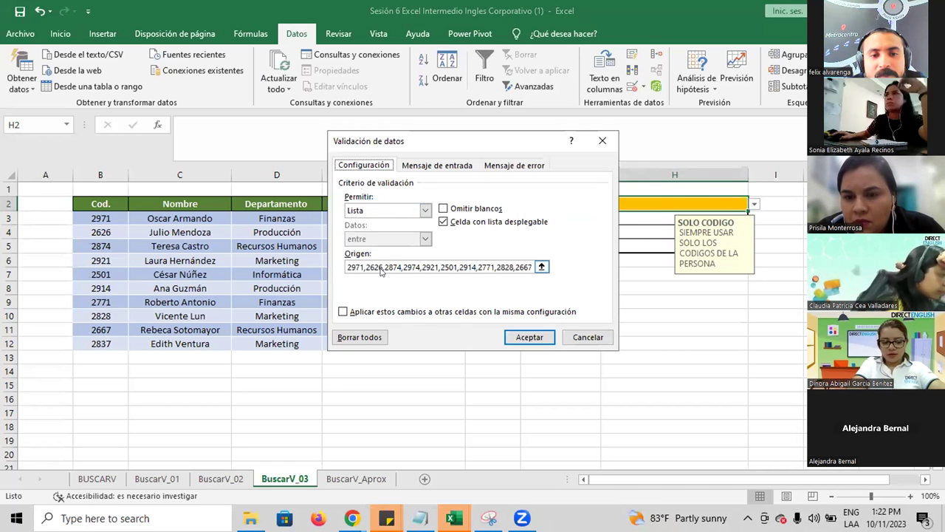
pyautogui.click(341, 338)
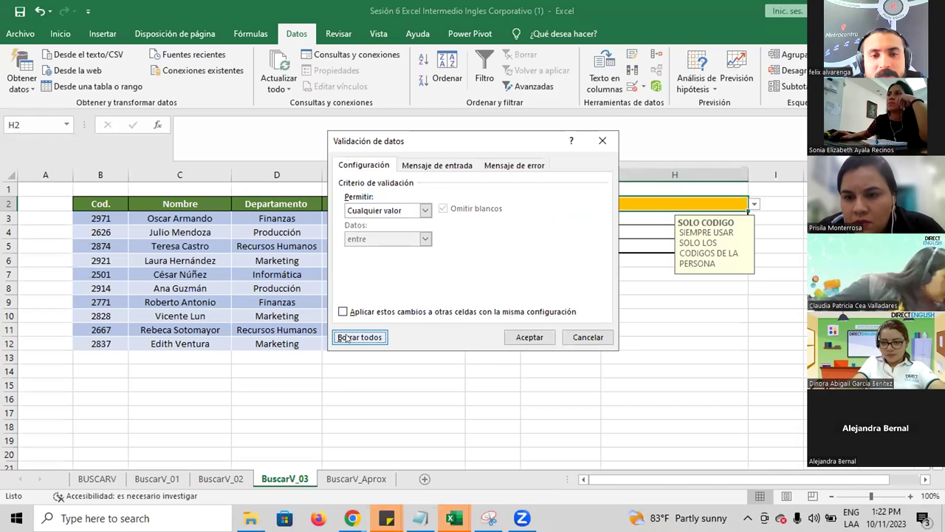
pyautogui.click(399, 210)
pyautogui.click(382, 250)
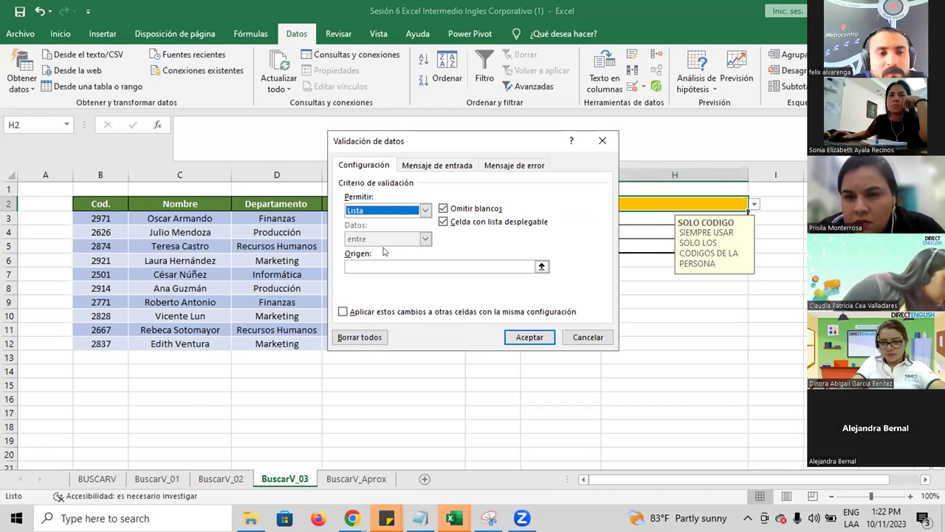
pyautogui.press('Tab')
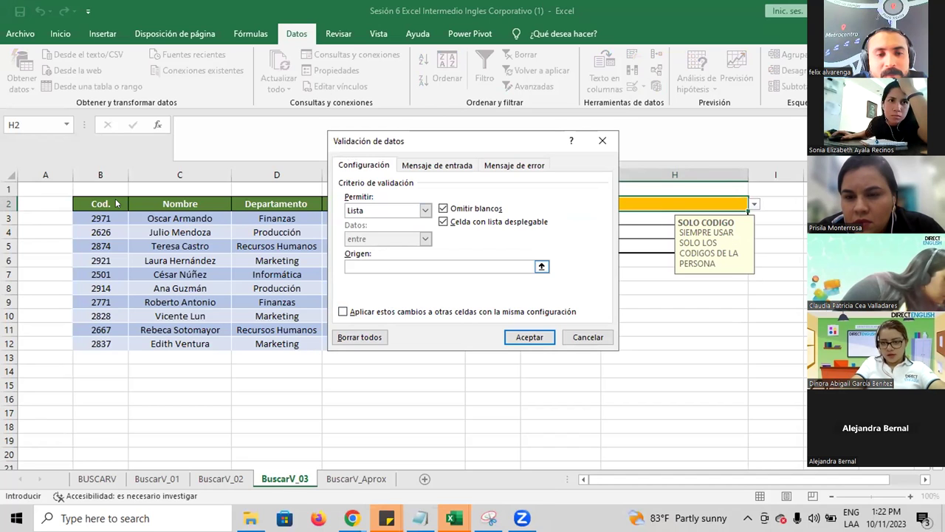
pyautogui.moveTo(100, 218); pyautogui.dragTo(101, 343)
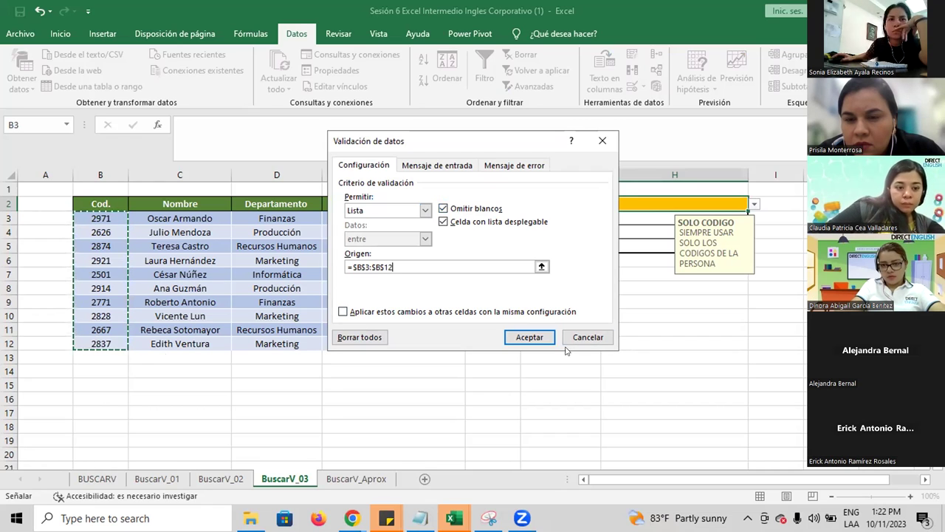
pyautogui.press('Return')
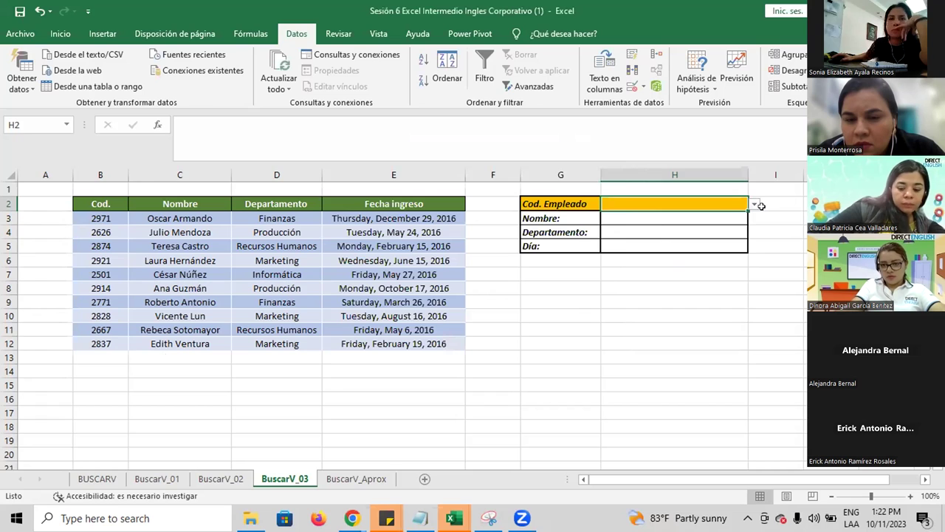
# Check the codes offered in H2's dropdown and review the validation rule again
pyautogui.click(754, 207)
pyautogui.moveTo(752, 229)
pyautogui.mouseDown()
pyautogui.moveTo(749, 258)
pyautogui.moveTo(750, 224)
pyautogui.mouseUp()
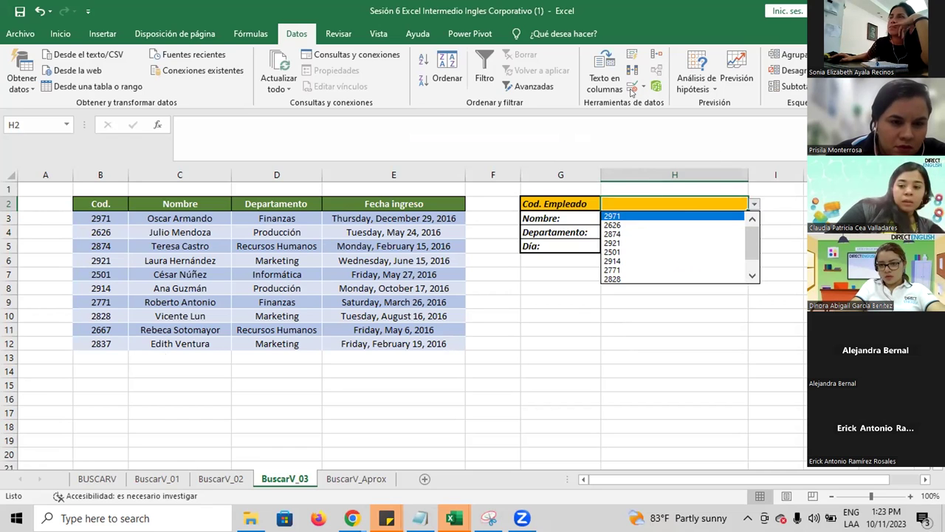
pyautogui.press('Escape')
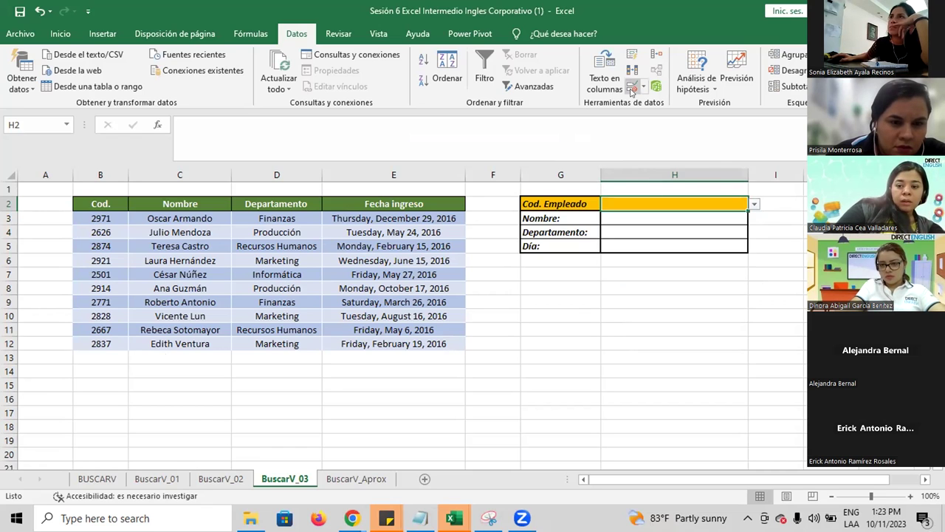
pyautogui.click(631, 87)
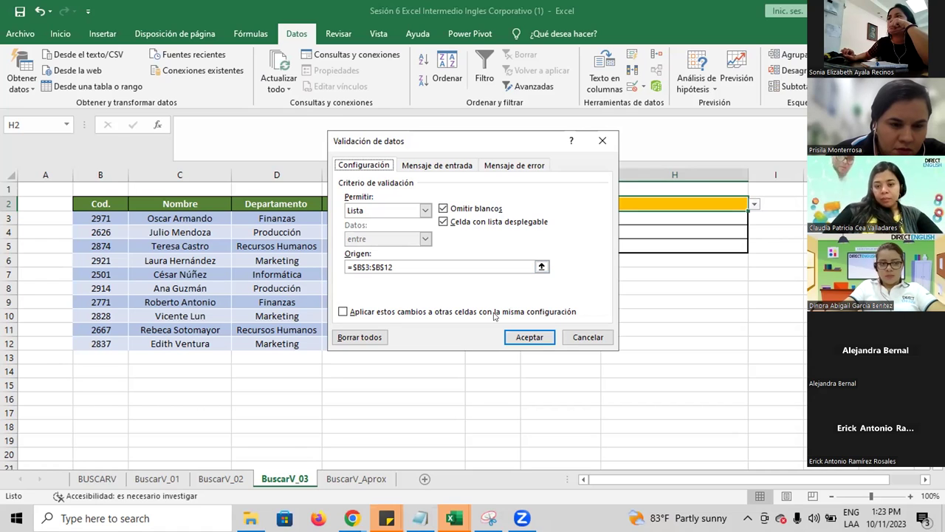
pyautogui.click(542, 338)
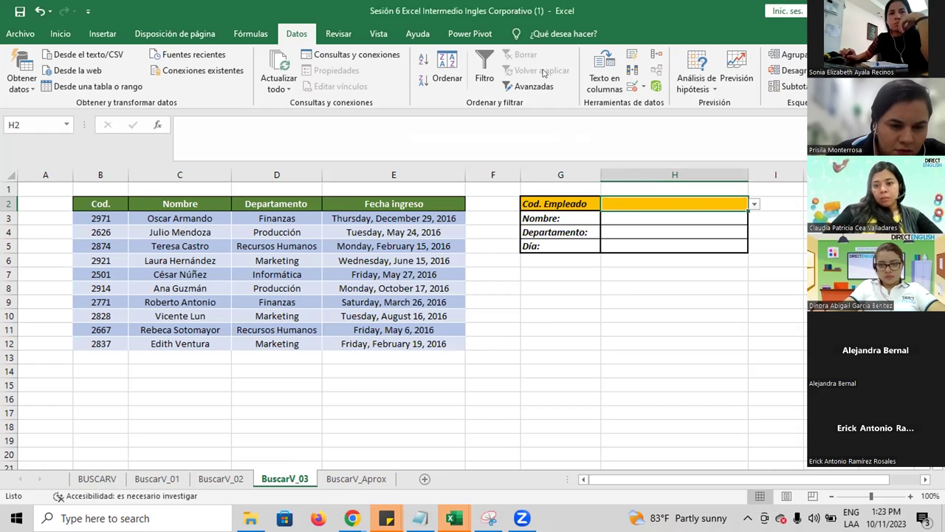
pyautogui.click(632, 86)
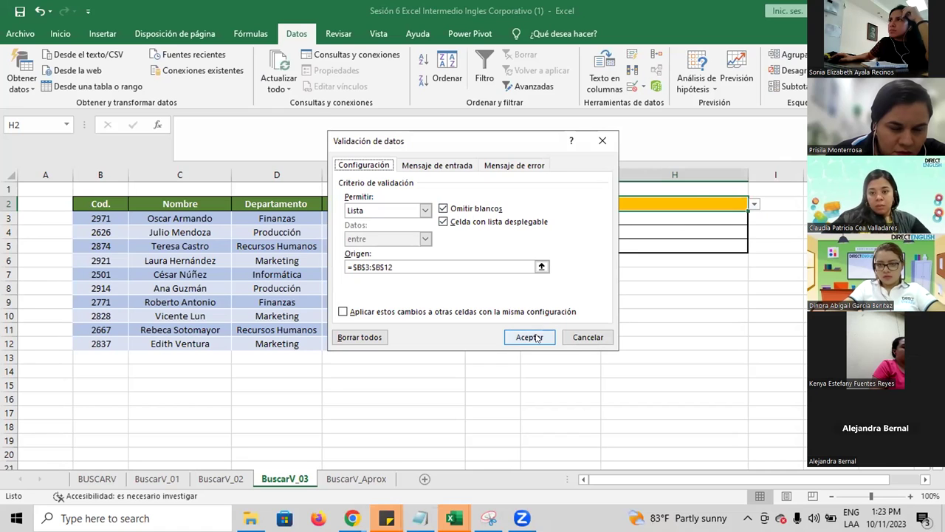
pyautogui.click(534, 332)
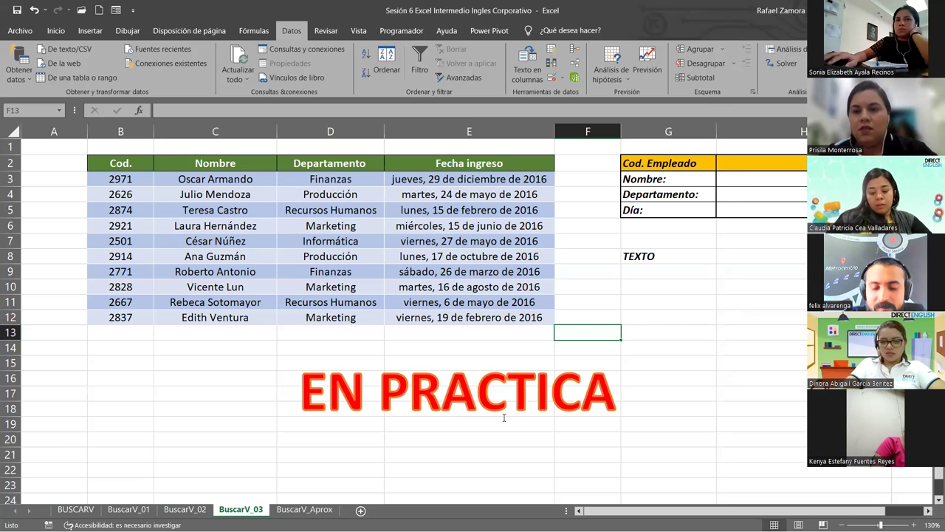
# Choose employee code 2971 from H2's dropdown list
pyautogui.click(760, 163)
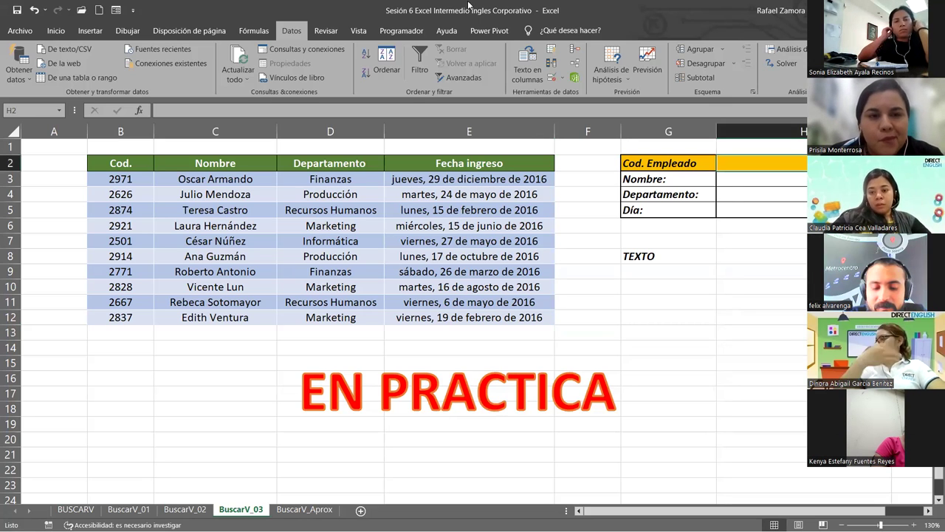
pyautogui.click(550, 79)
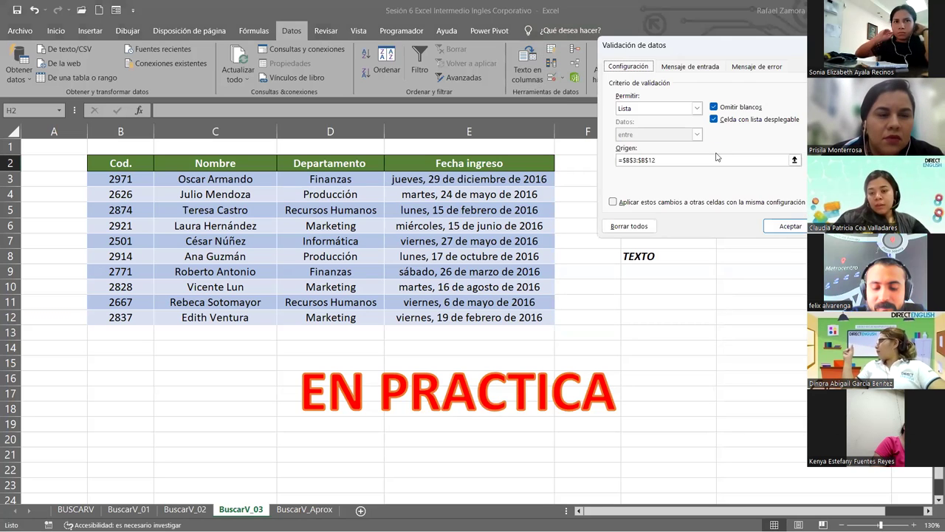
pyautogui.click(781, 227)
pyautogui.click(803, 164)
pyautogui.click(804, 184)
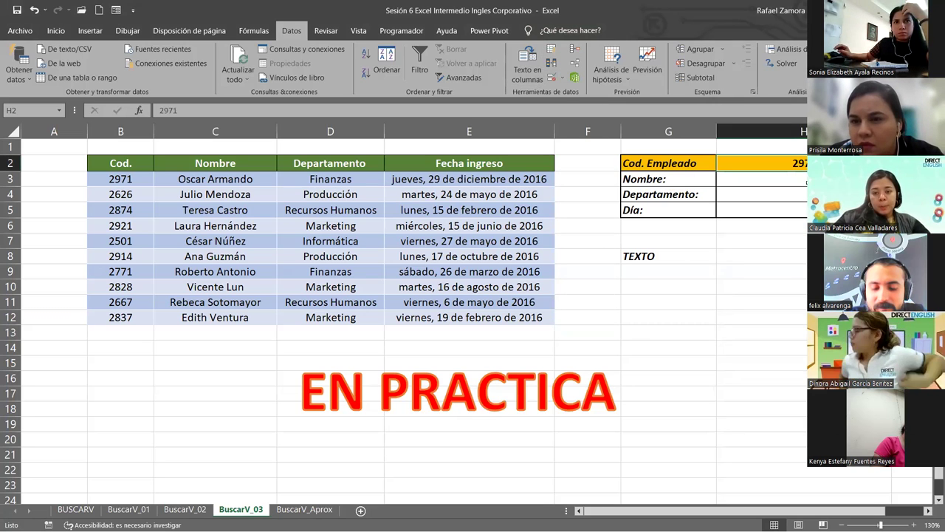
pyautogui.click(805, 180)
# In H3, start a BUSCARV formula with the absolute lookup value $H$2
pyautogui.write('=')
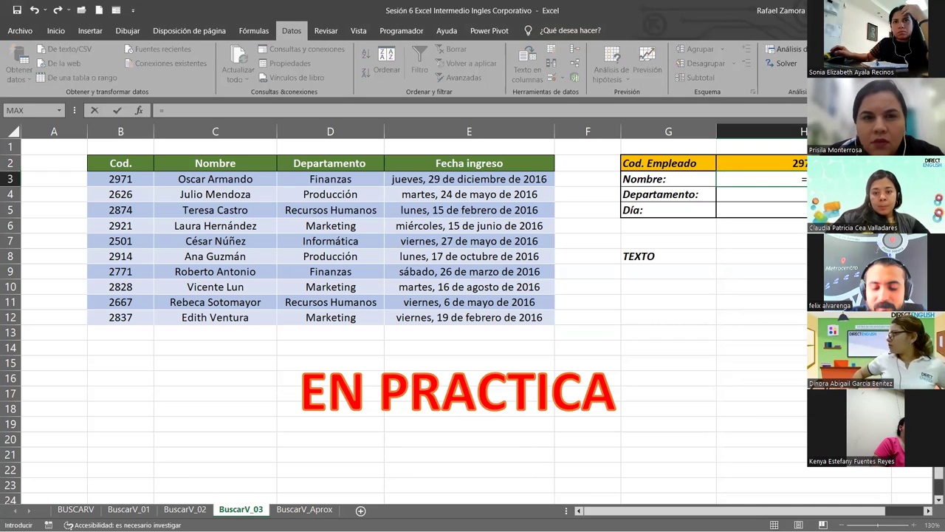
pyautogui.write('buscar')
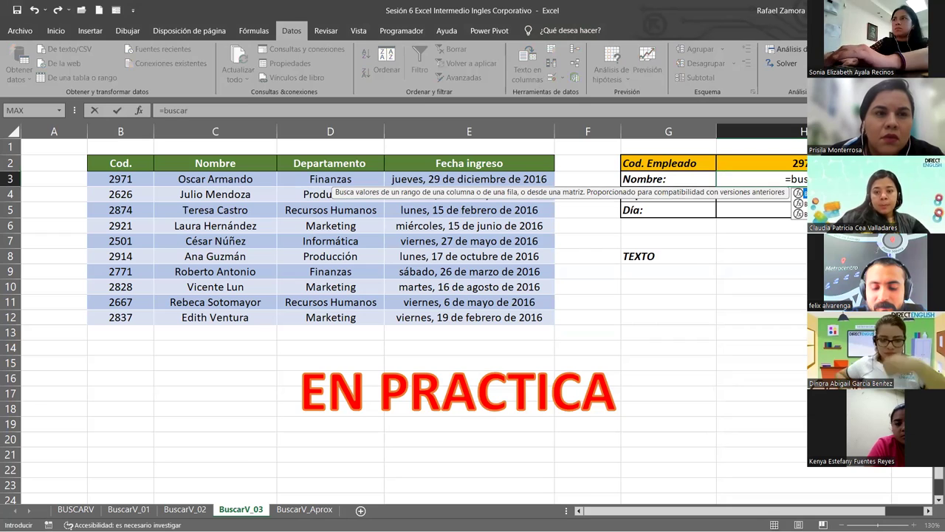
pyautogui.write('v')
pyautogui.press('Tab')
pyautogui.press('Up')
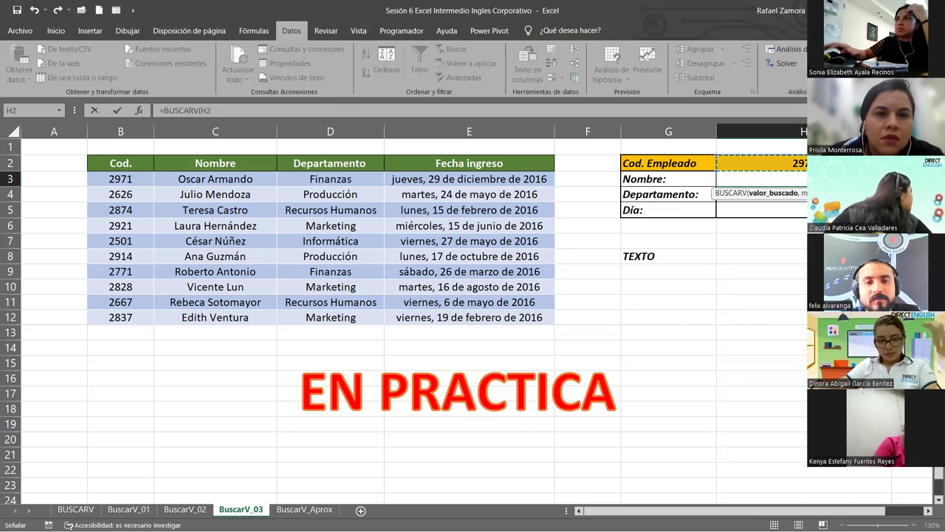
pyautogui.press('F4')
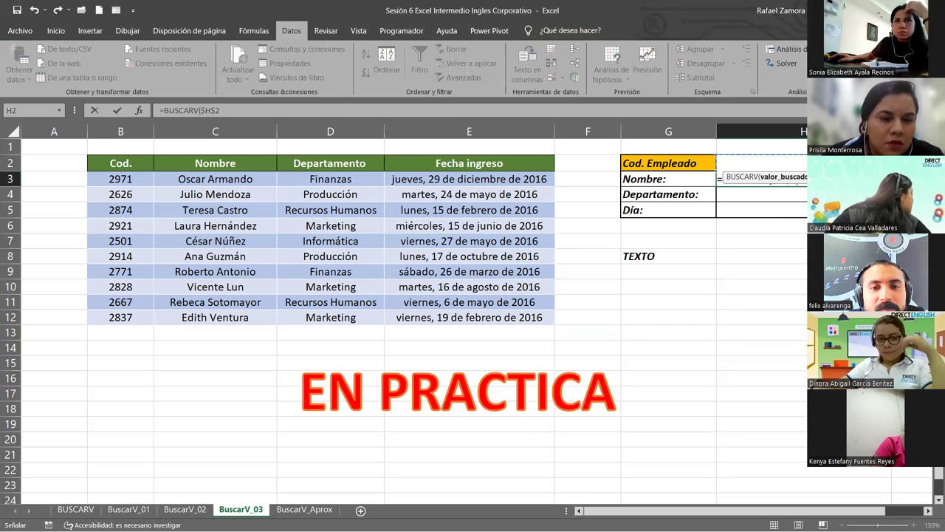
pyautogui.press('Escape')
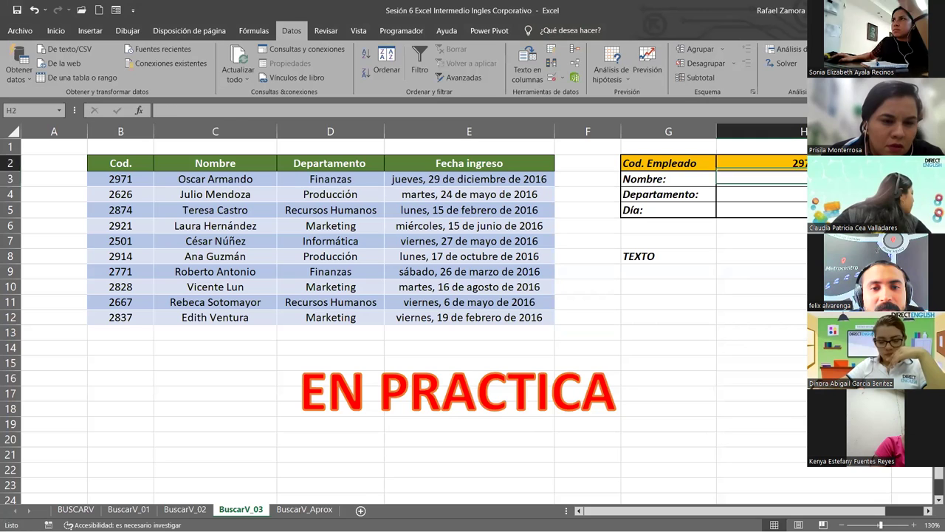
pyautogui.write('=')
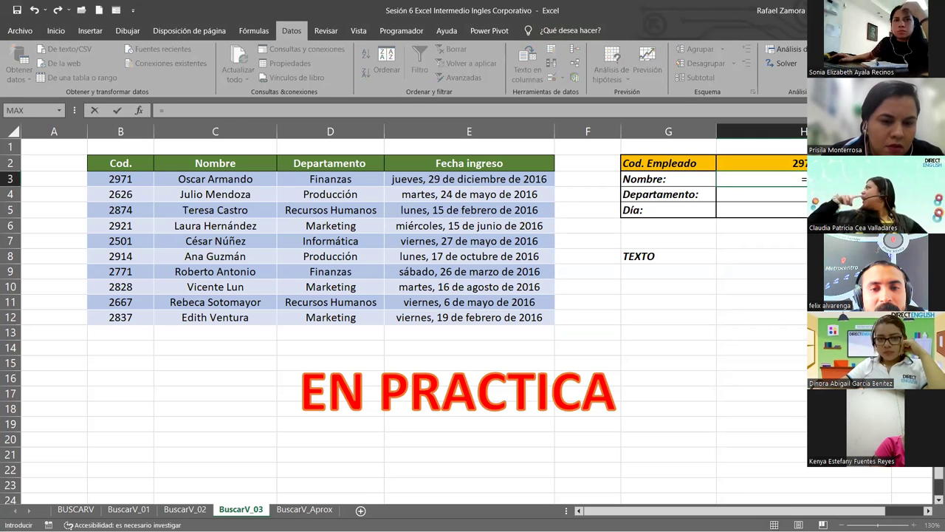
pyautogui.write('busca')
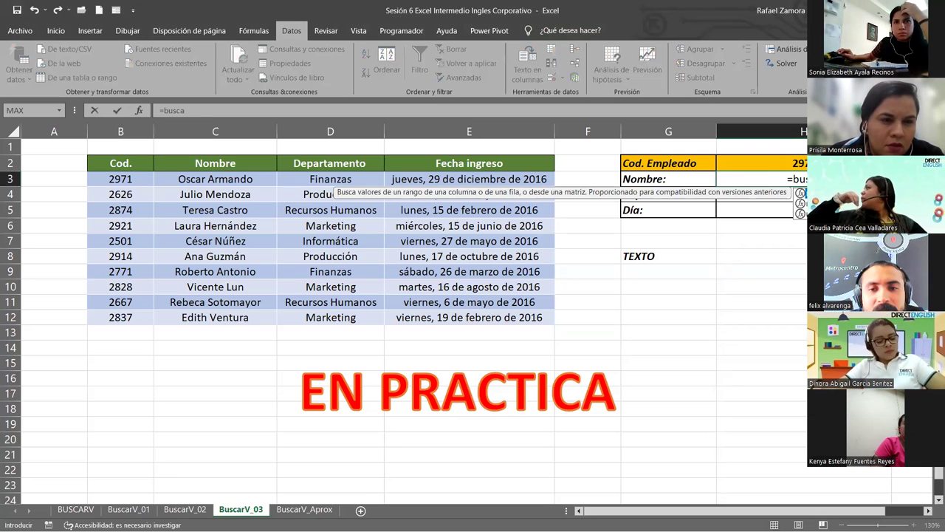
pyautogui.press('Tab')
pyautogui.press('Up')
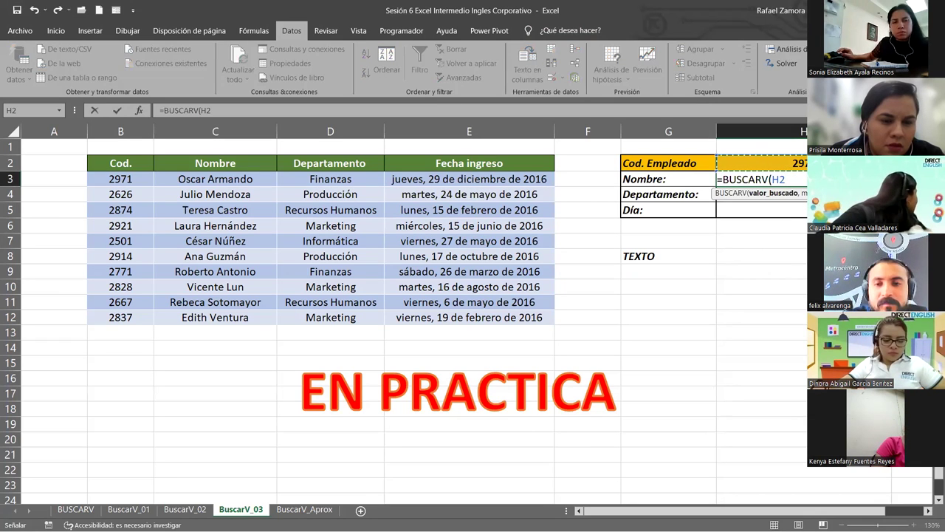
pyautogui.press('F4')
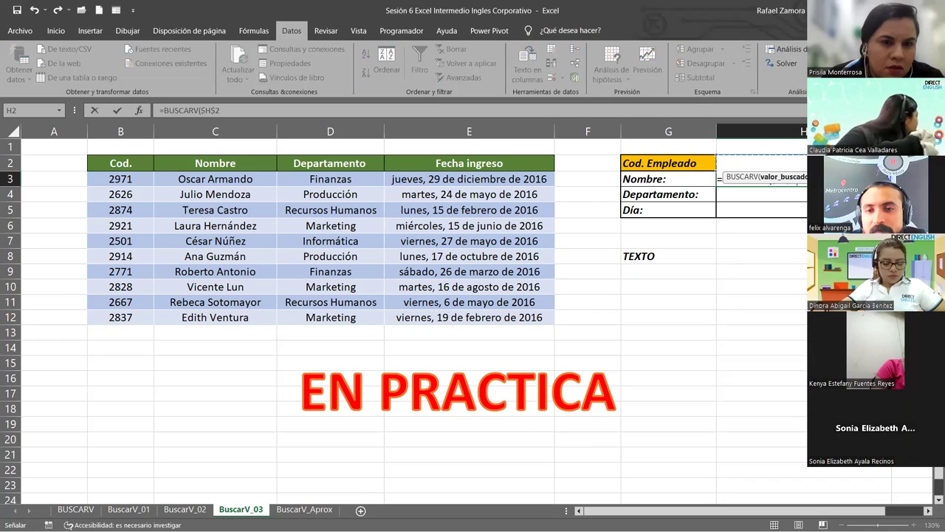
pyautogui.write(',')
# Finish the formula with table B3:C12, column 2 and exact match 0
pyautogui.click(132, 182)
pyautogui.moveTo(453, 302); pyautogui.dragTo(430, 298)
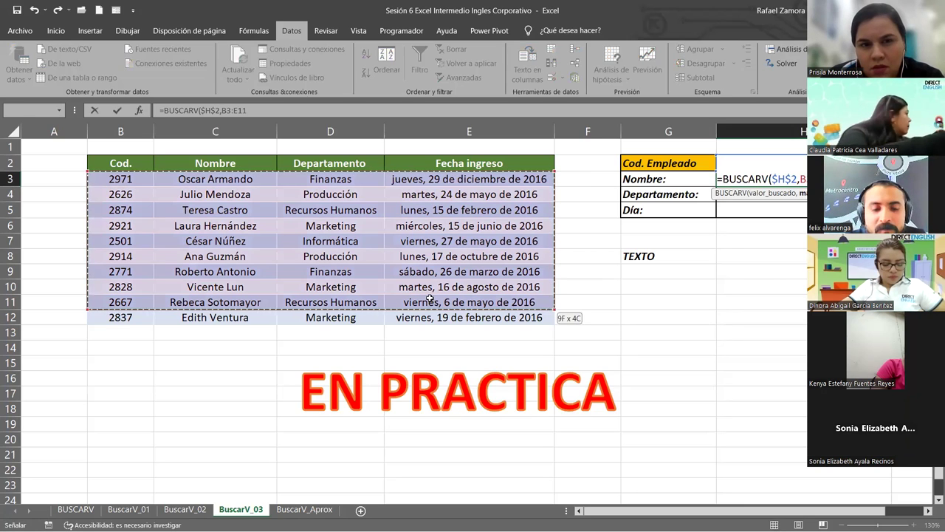
pyautogui.moveTo(202, 317); pyautogui.dragTo(201, 317)
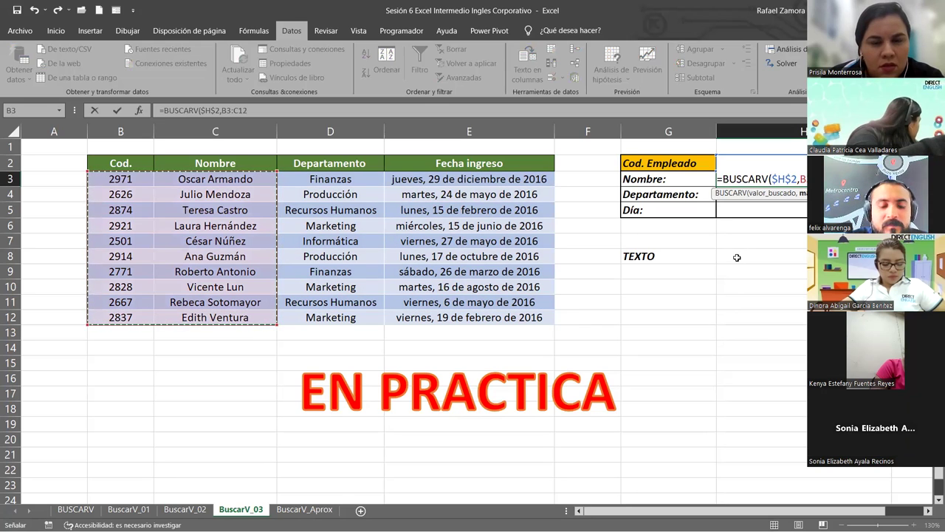
pyautogui.write(',2')
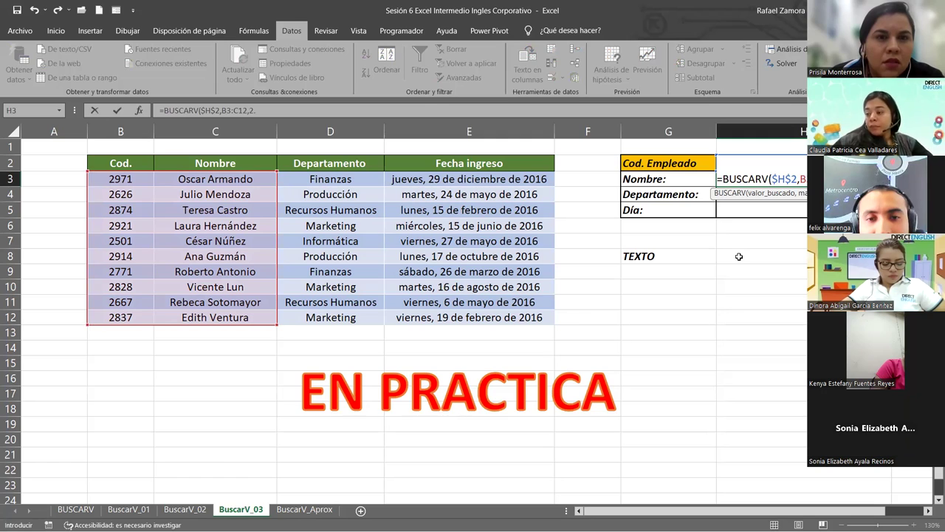
pyautogui.write(',0')
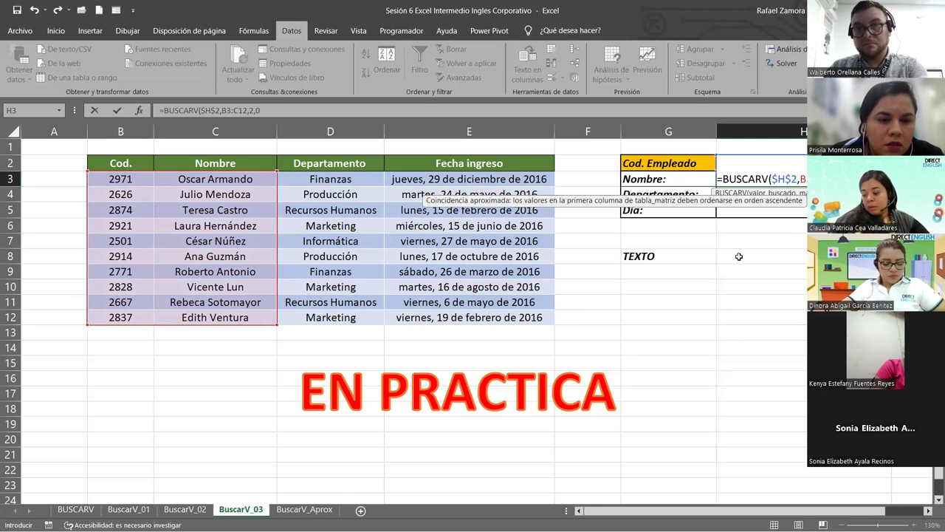
pyautogui.press('Return')
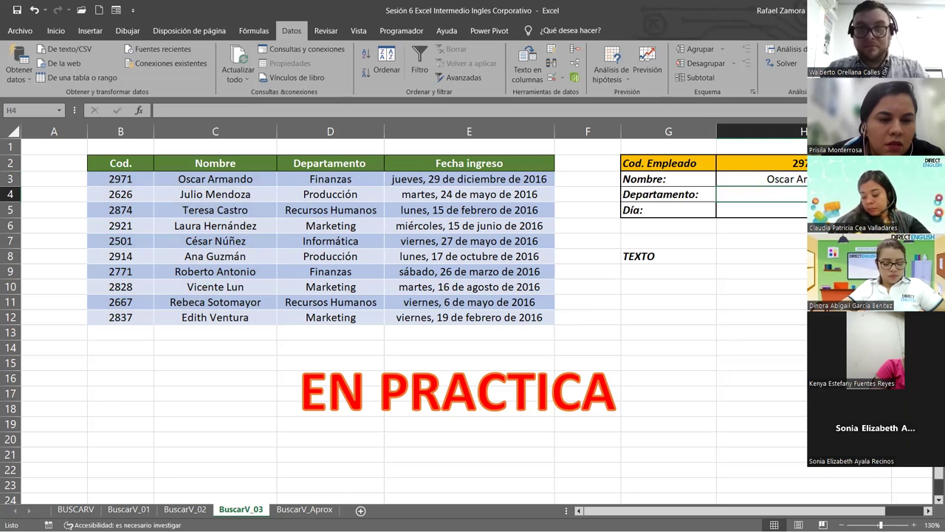
# Copy the lookup down to Departamento and set its table range to B3:D12
pyautogui.click(761, 179)
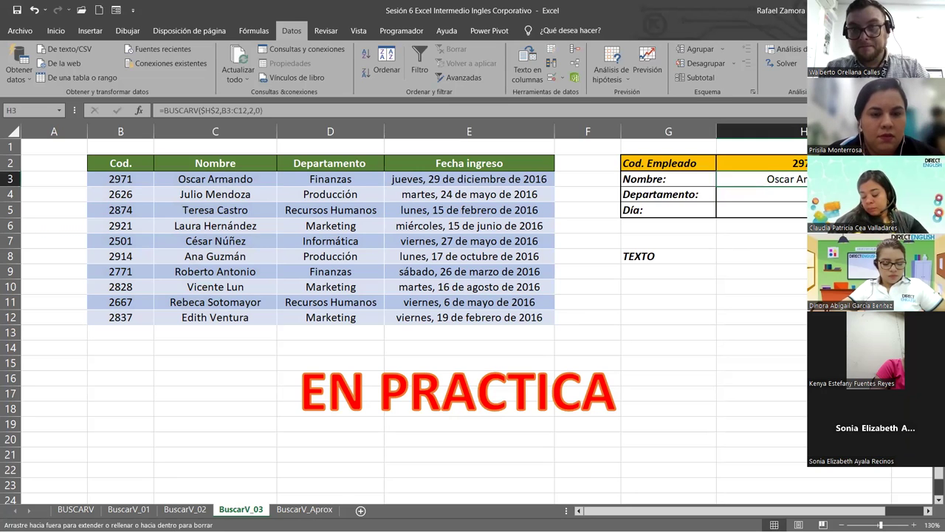
pyautogui.moveTo(812, 187); pyautogui.dragTo(812, 202)
pyautogui.click(760, 180)
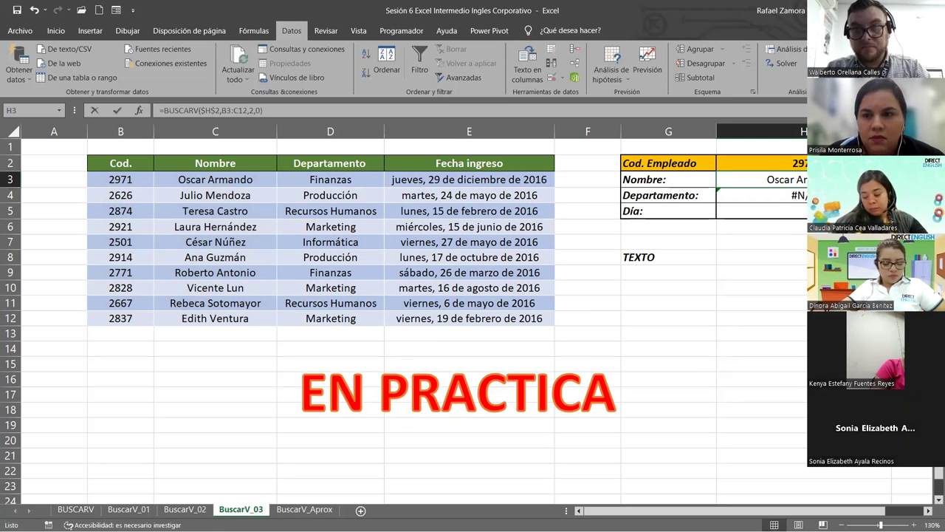
pyautogui.press('F2')
pyautogui.moveTo(272, 177); pyautogui.dragTo(373, 176)
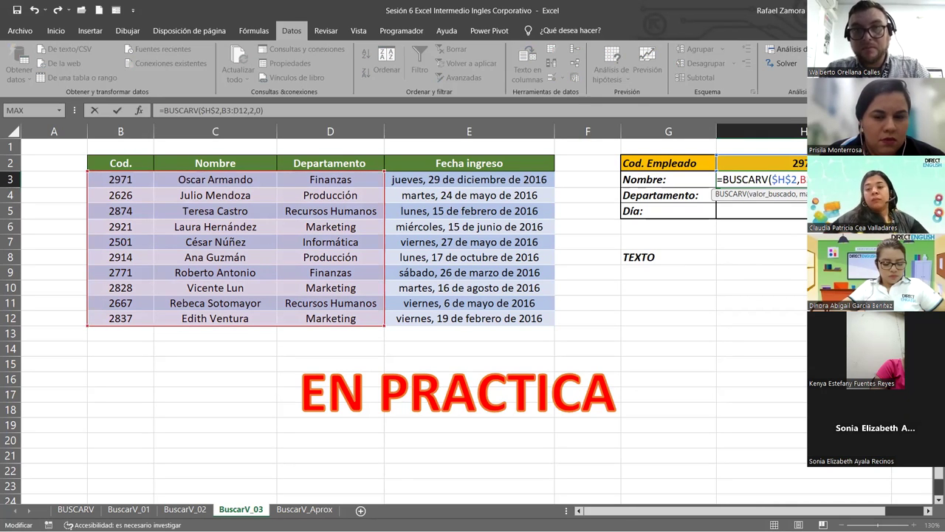
pyautogui.press('Return')
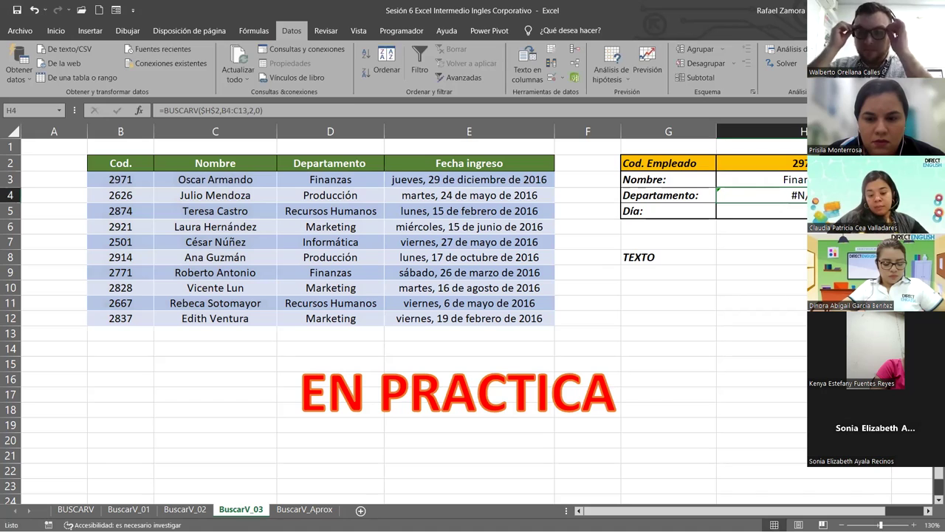
pyautogui.press('F2')
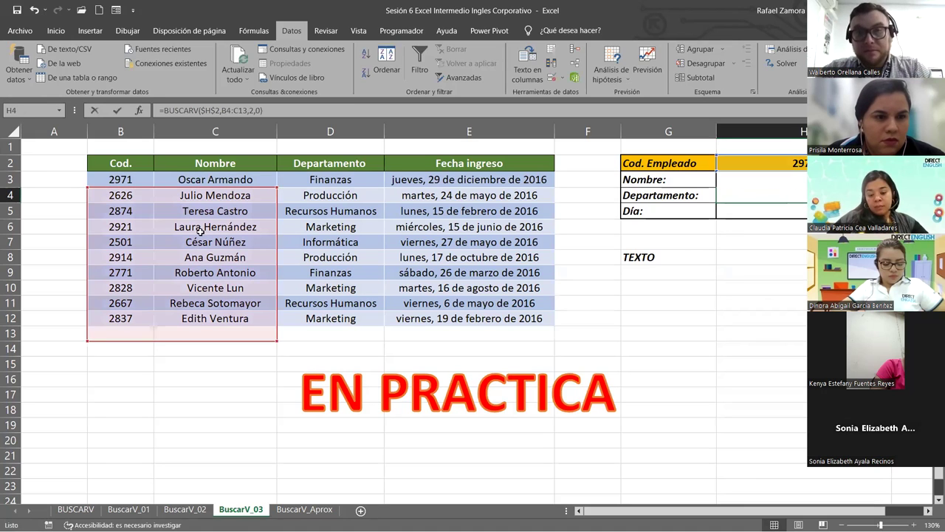
pyautogui.moveTo(264, 190); pyautogui.dragTo(264, 175)
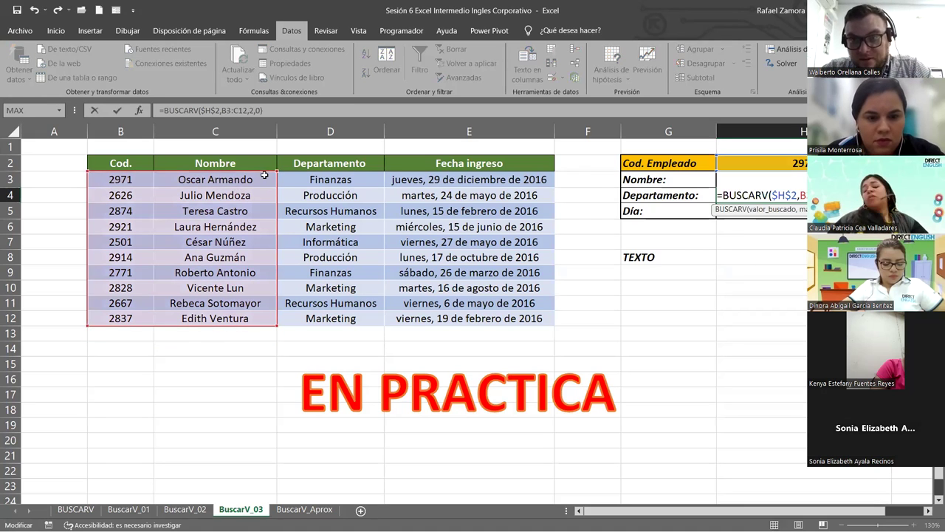
pyautogui.moveTo(376, 185); pyautogui.dragTo(381, 175)
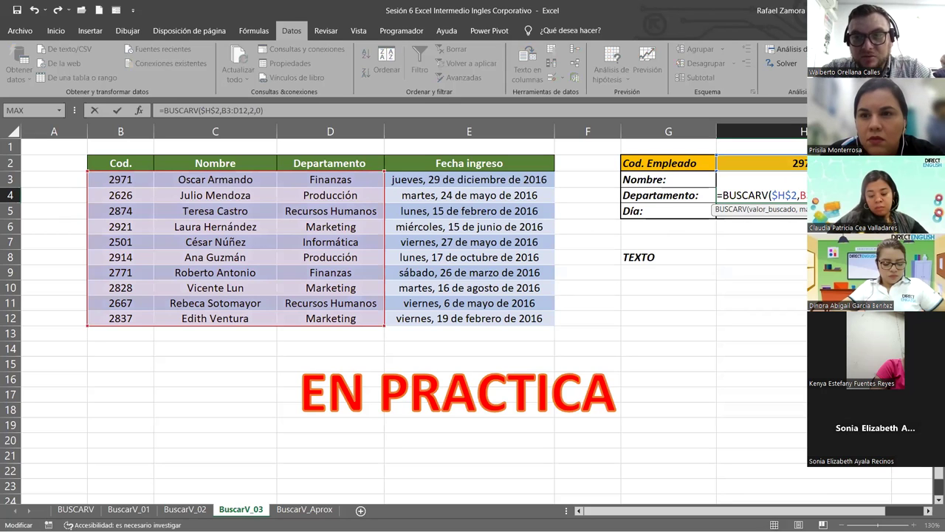
pyautogui.press('Return')
# Correct the Nombre formula, then fill the lookup into Día using B3:E12 and column 4
pyautogui.press('Up')
pyautogui.press('Up')
pyautogui.press('F2')
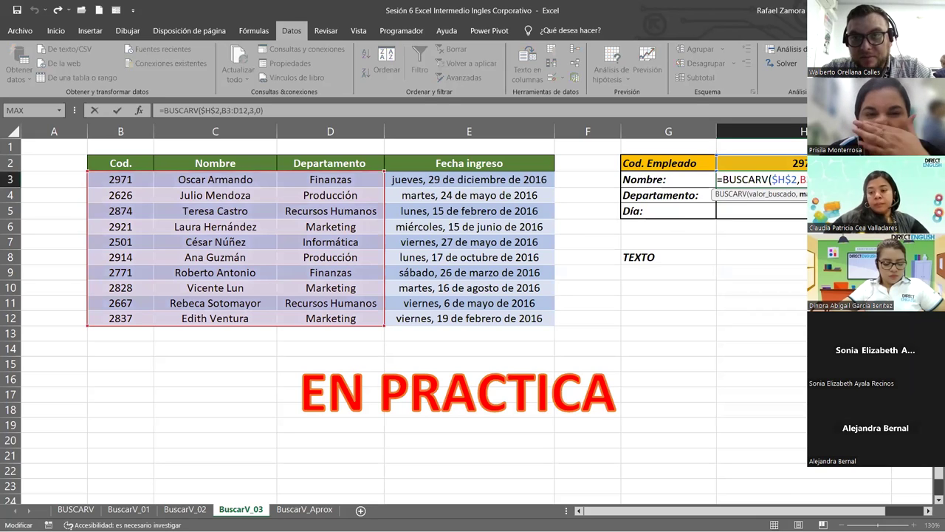
pyautogui.press('Return')
pyautogui.press('Down')
pyautogui.hotkey('ctrl', 'd')
pyautogui.press('F2')
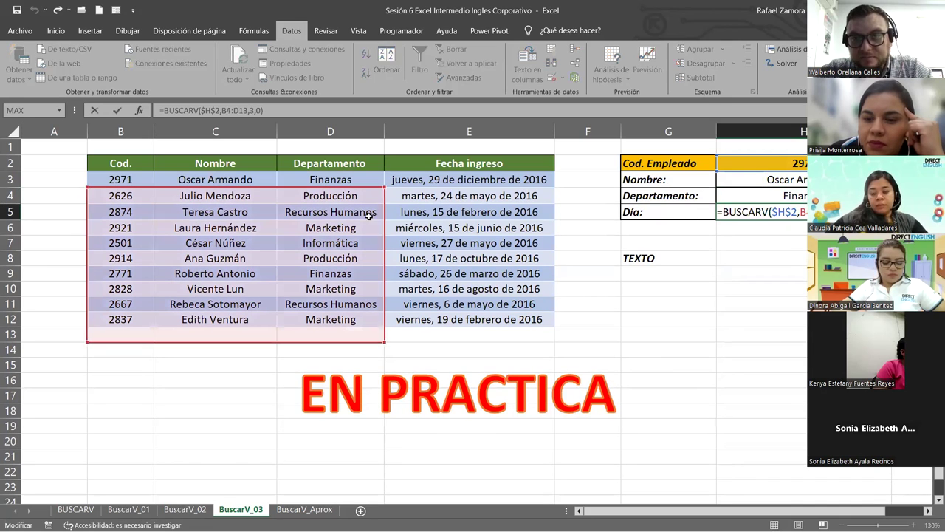
pyautogui.moveTo(366, 189)
pyautogui.mouseDown()
pyautogui.moveTo(365, 173)
pyautogui.moveTo(556, 173)
pyautogui.mouseUp()
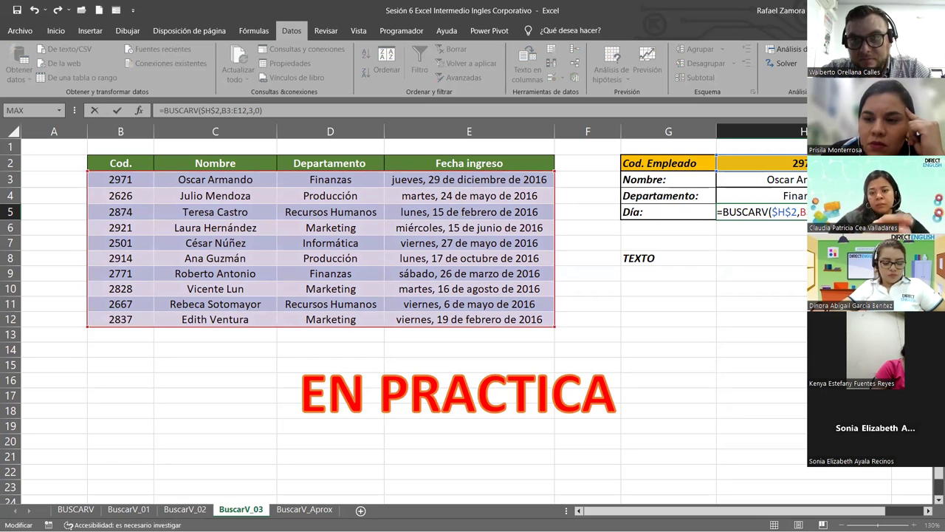
pyautogui.press('BackSpace')
pyautogui.write('4')
pyautogui.press('Return')
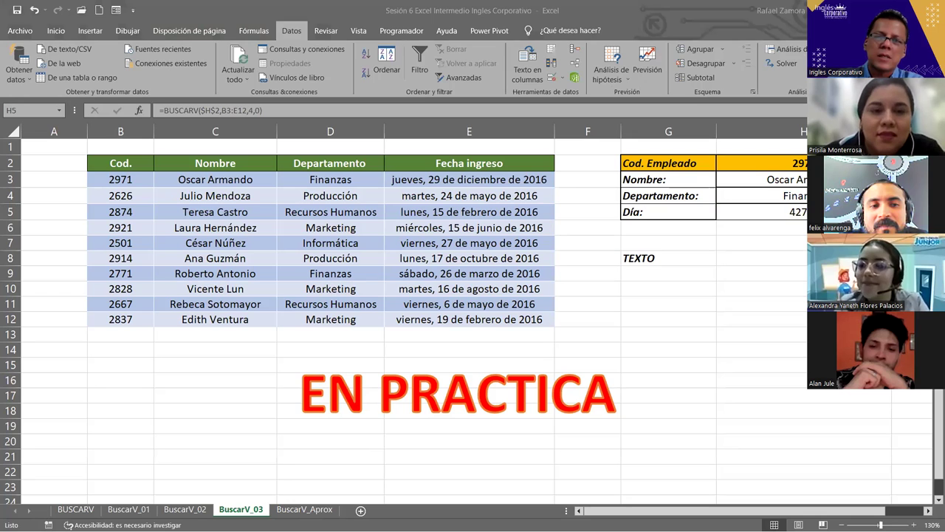
pyautogui.press('F2')
pyautogui.press('Escape')
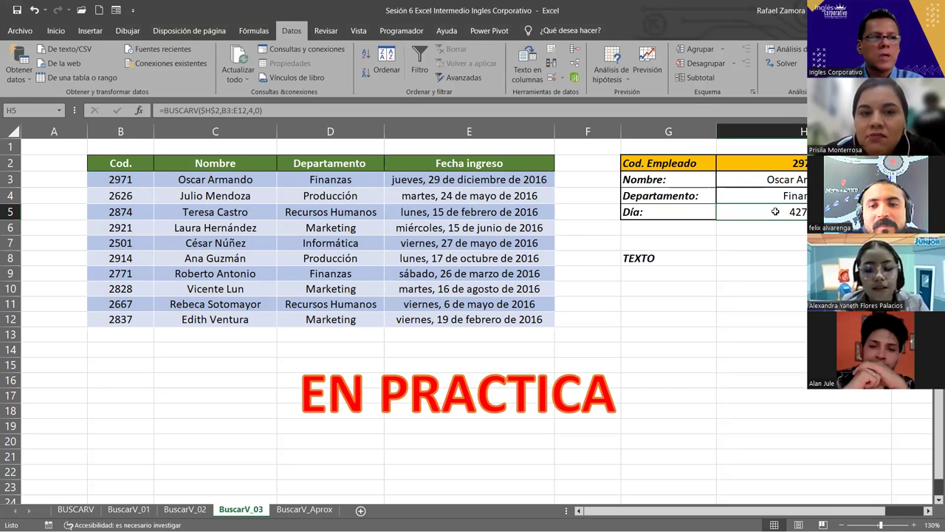
# Try the Short Date and Long Date formats on the Día cell
pyautogui.click(56, 30)
pyautogui.click(468, 54)
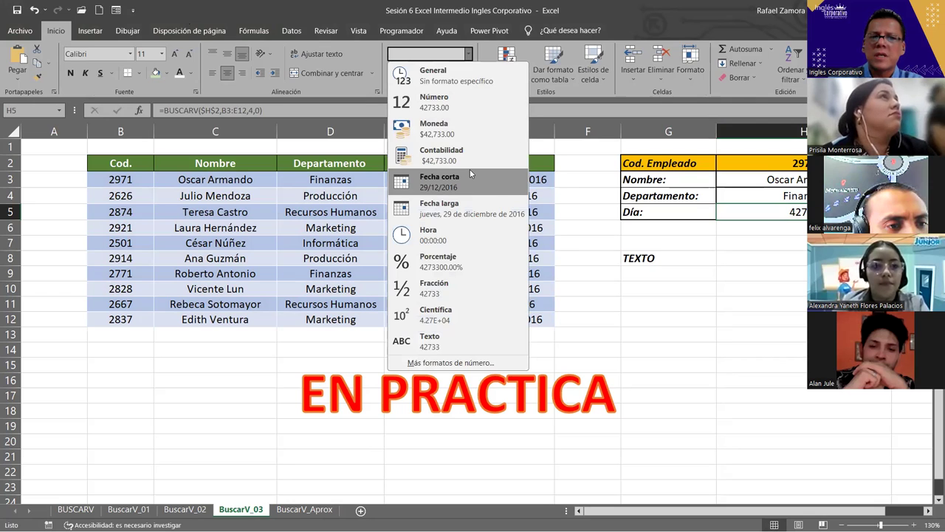
pyautogui.click(470, 173)
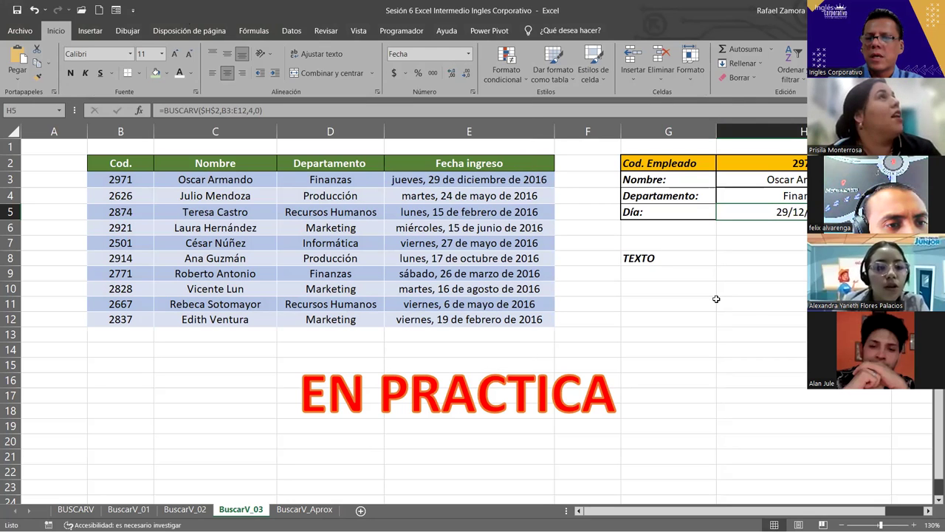
pyautogui.click(469, 54)
pyautogui.click(464, 203)
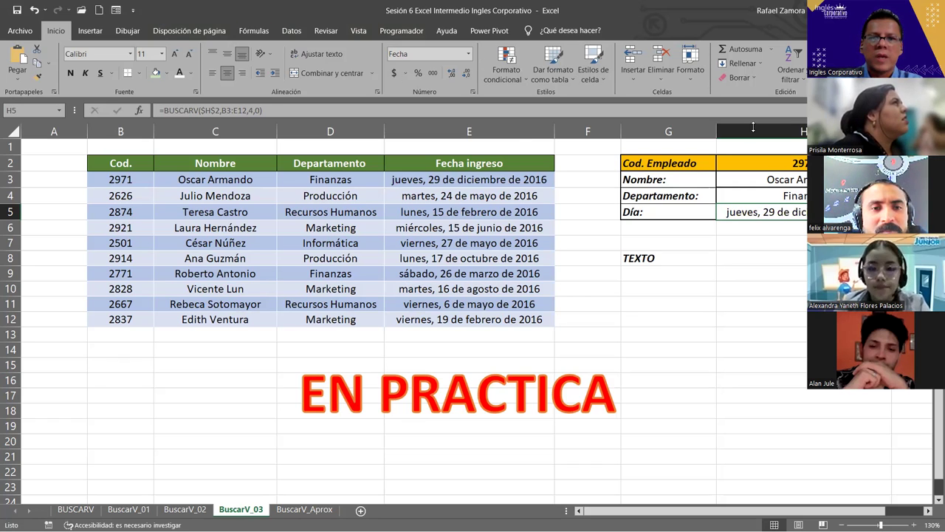
# Apply the custom number format dddd to Día so it shows jueves
pyautogui.click(761, 180)
pyautogui.click(760, 211)
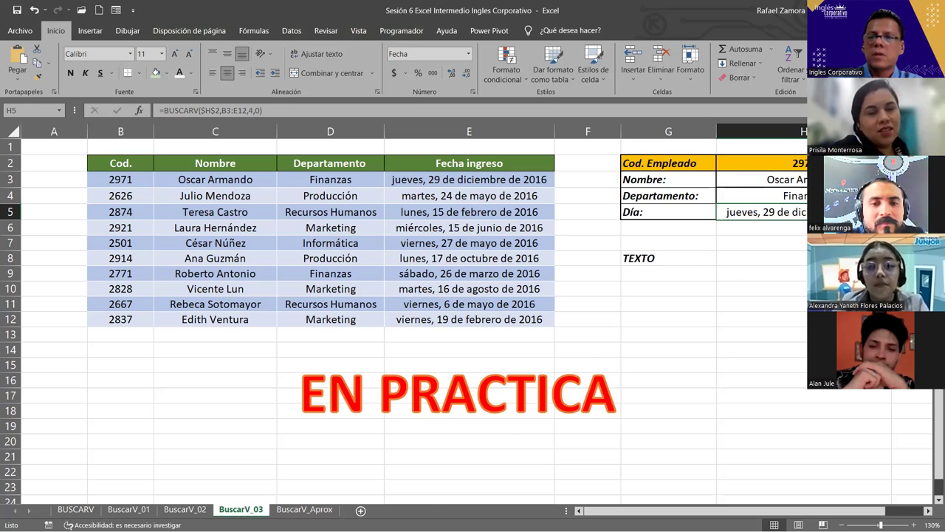
pyautogui.hotkey('ctrl', '1')
pyautogui.click(612, 151)
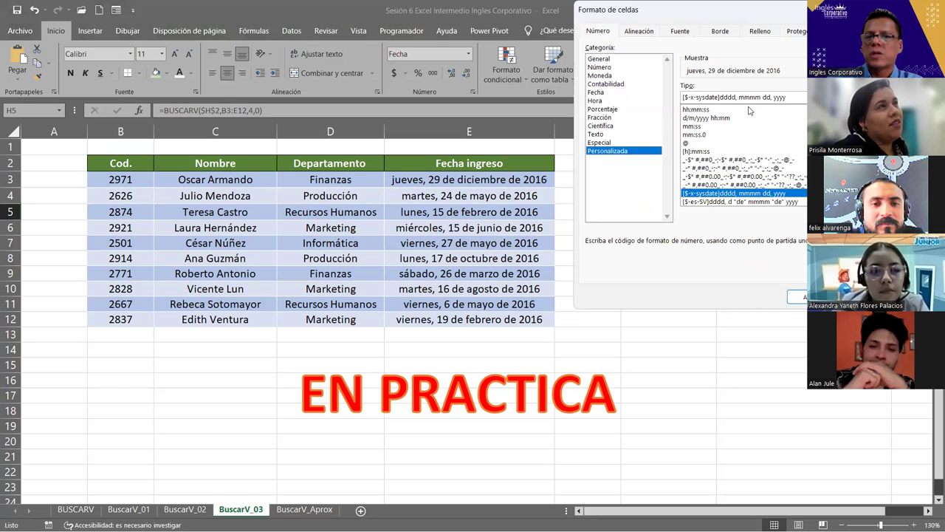
pyautogui.moveTo(805, 98); pyautogui.dragTo(681, 82)
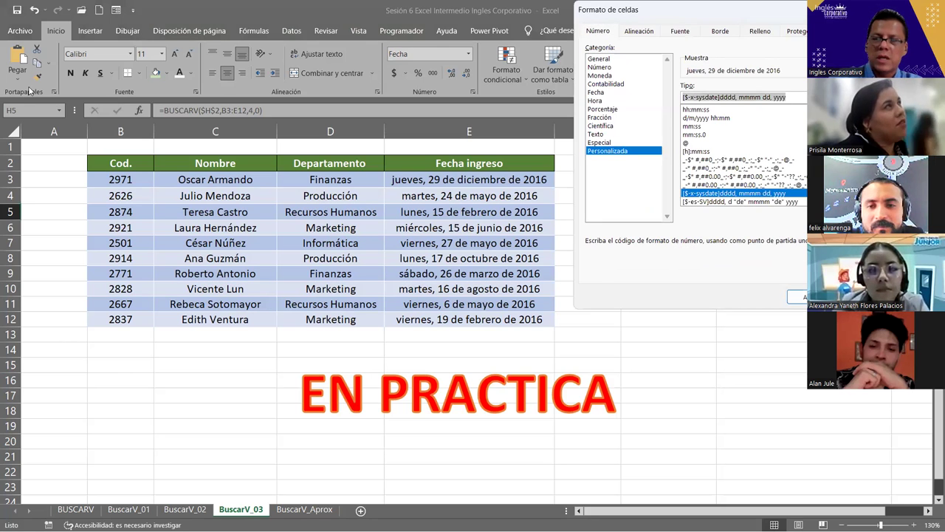
pyautogui.press('BackSpace')
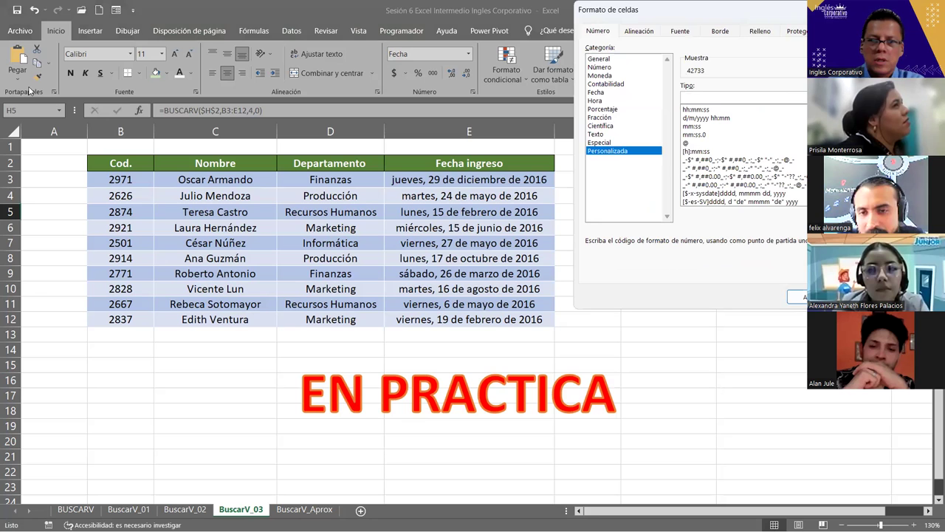
pyautogui.write('dddd')
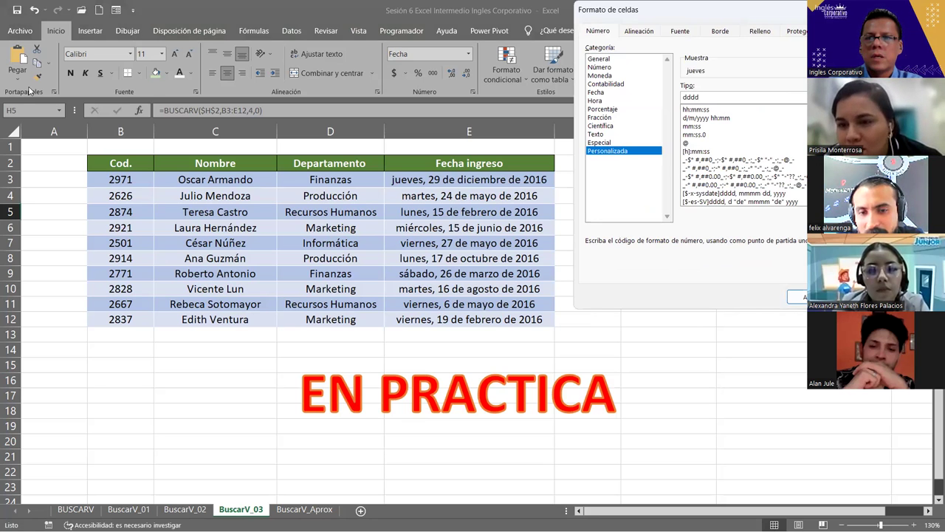
pyautogui.press('Return')
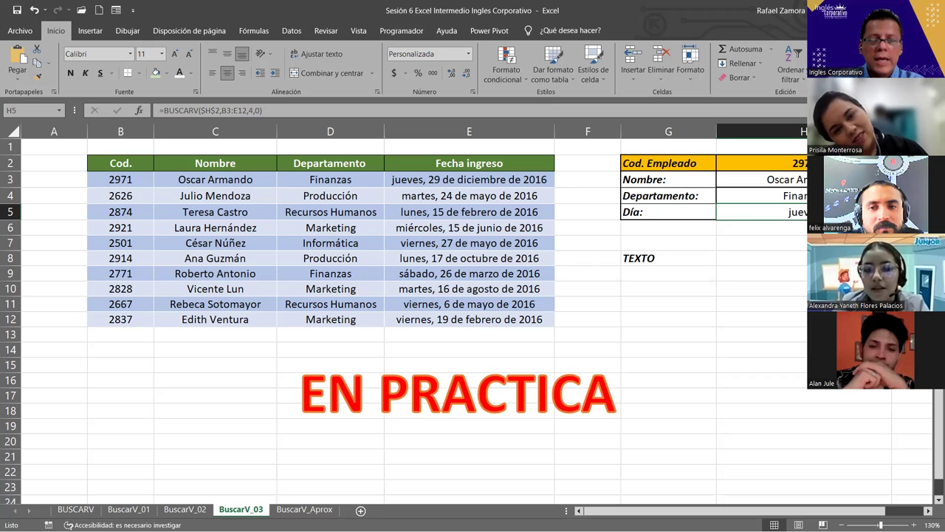
pyautogui.hotkey('ctrl', '1')
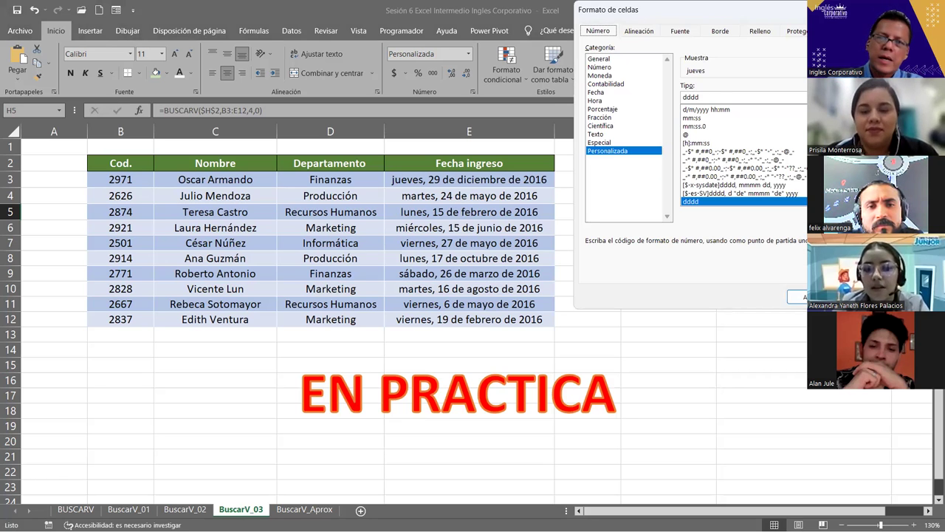
pyautogui.click(796, 296)
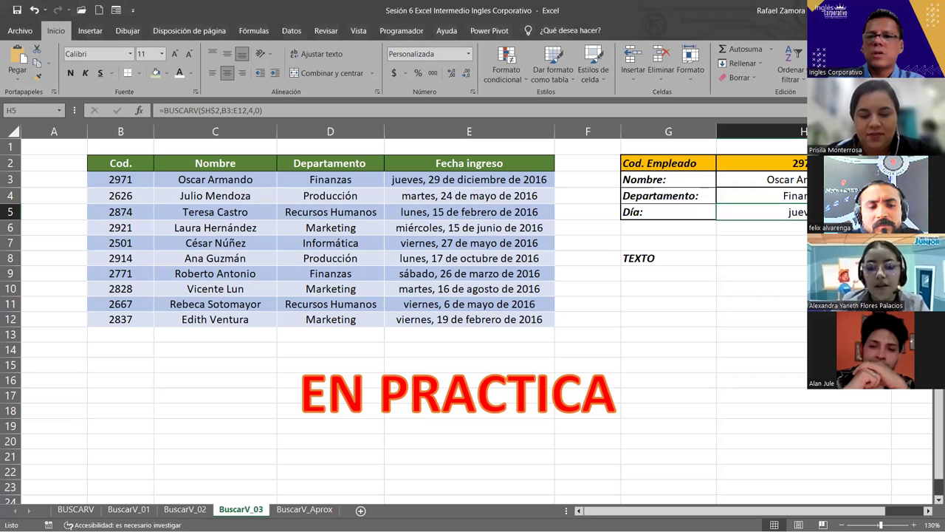
# Clear the TEXTO label from G8 and check the Día cell's formula
pyautogui.click(653, 259)
pyautogui.press('Delete')
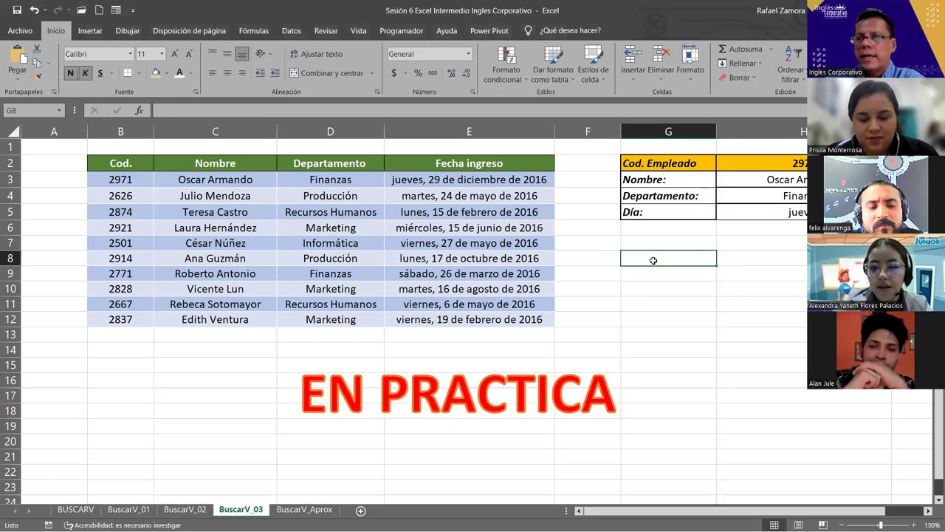
pyautogui.click(706, 364)
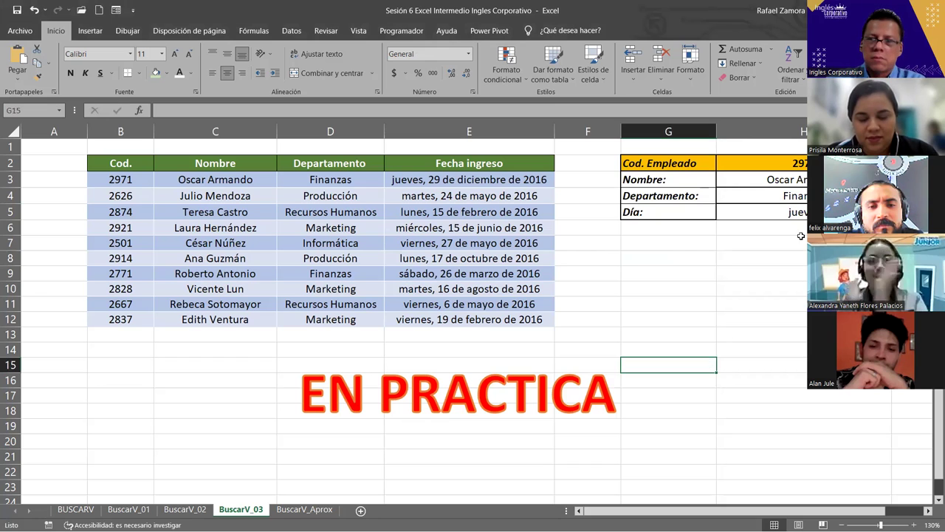
pyautogui.click(761, 212)
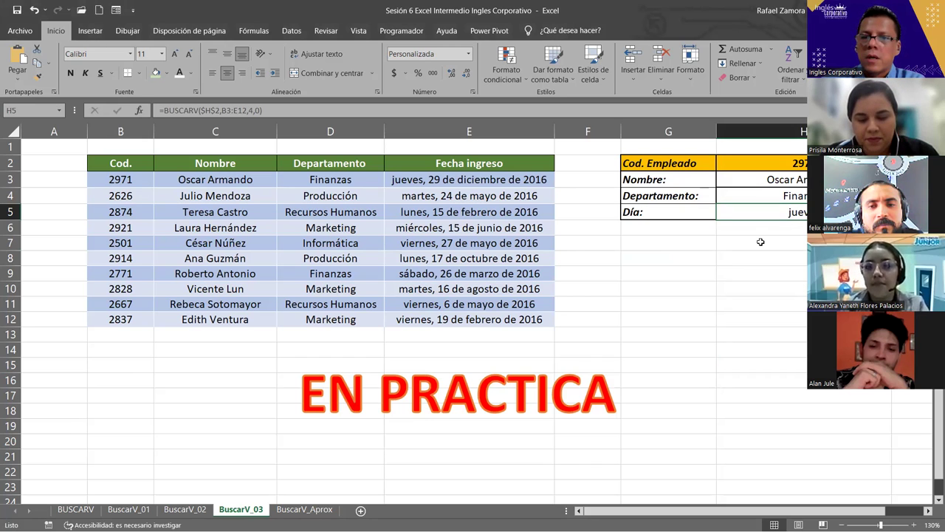
# Enter =BUSCARV(H2,B3:E12,4,0) in H7 to look up the employee's hire date
pyautogui.click(783, 237)
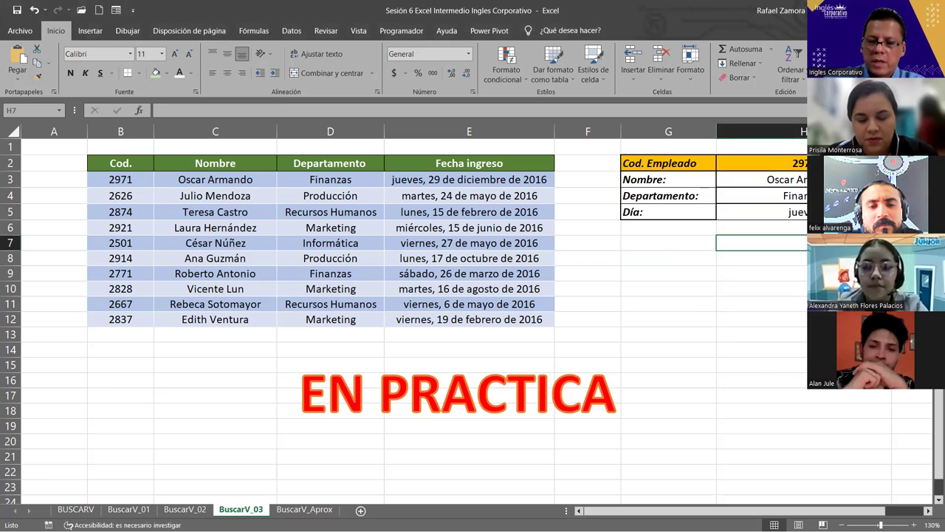
pyautogui.write('=')
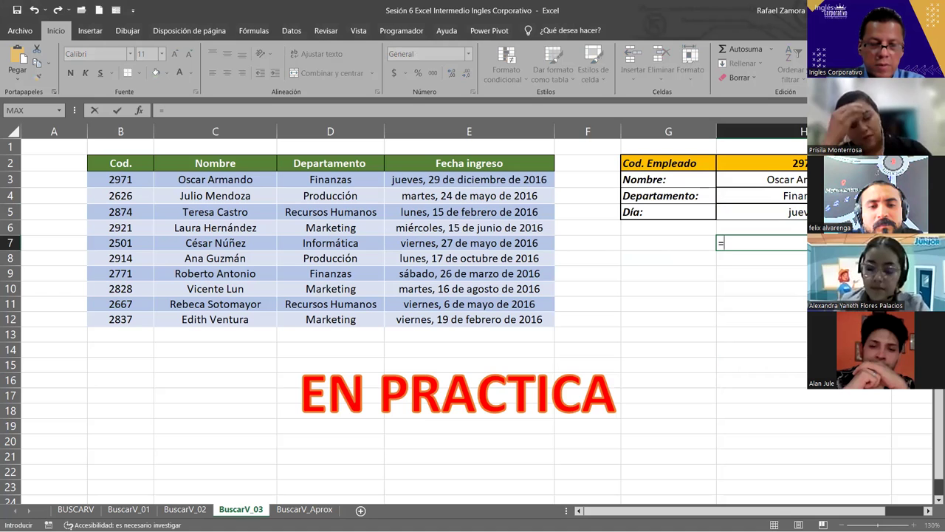
pyautogui.write('busc')
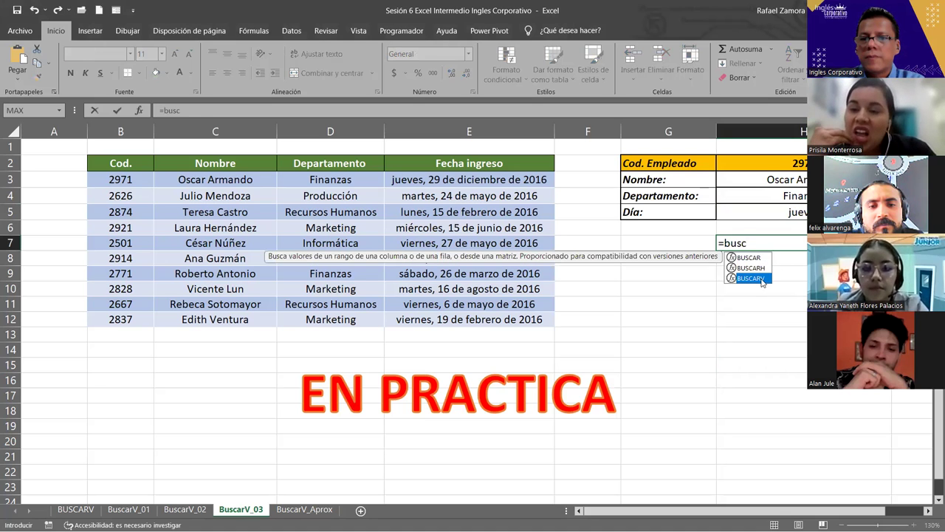
pyautogui.doubleClick(750, 279)
pyautogui.click(761, 163)
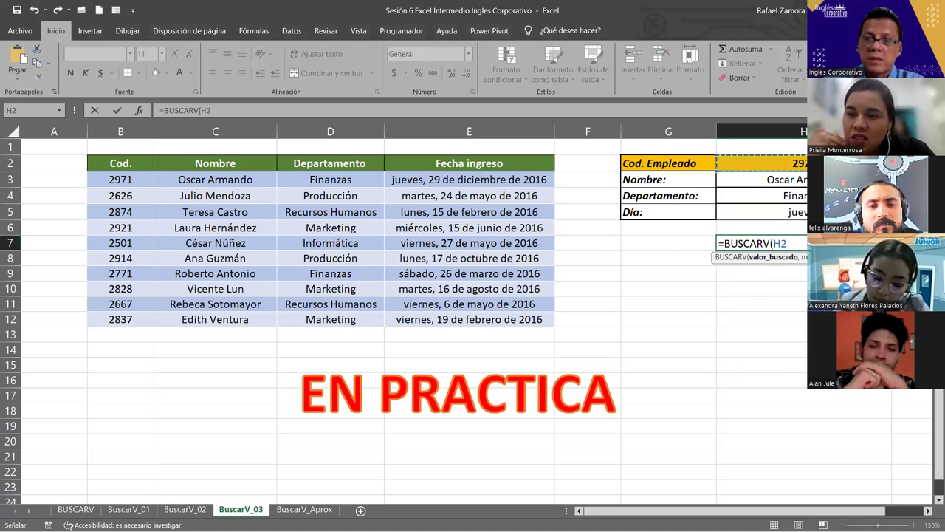
pyautogui.write(',')
pyautogui.click(129, 178)
pyautogui.keyDown('shift'); pyautogui.click(459, 319); pyautogui.keyUp('shift')
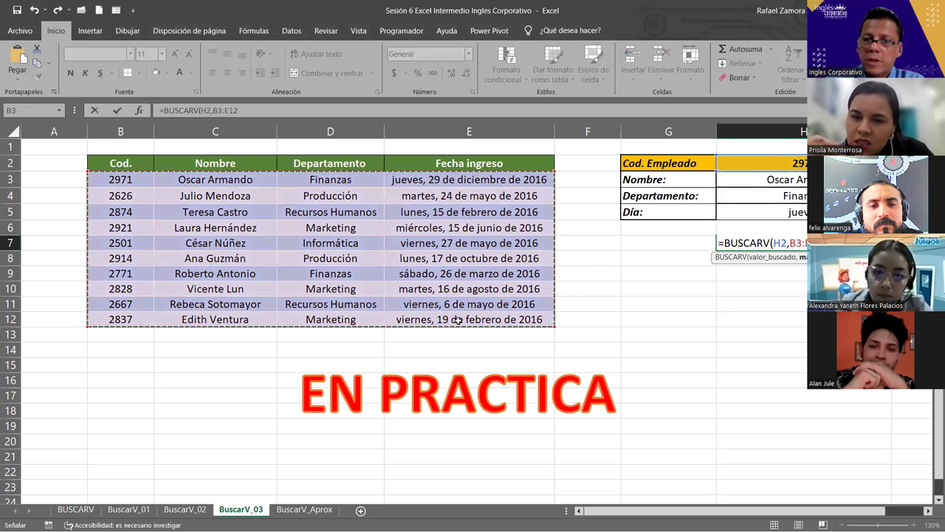
pyautogui.write(',')
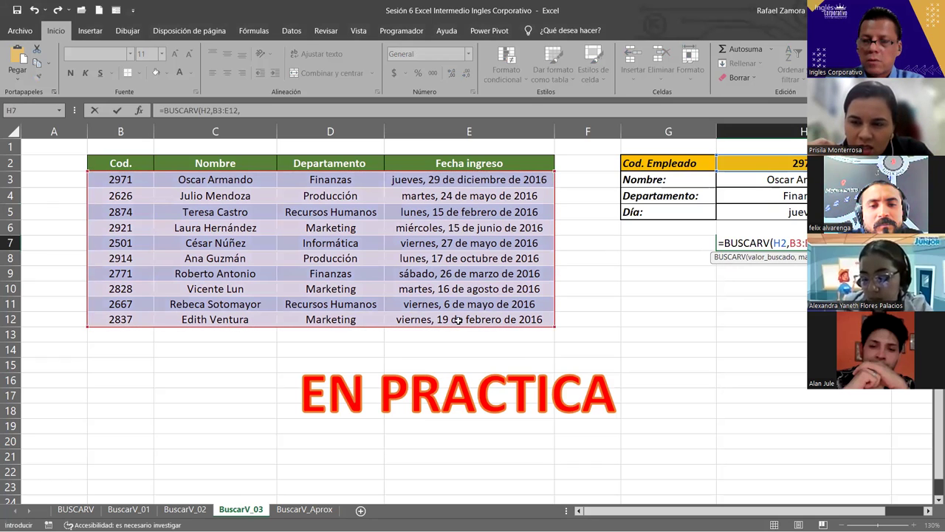
pyautogui.write('4,0')
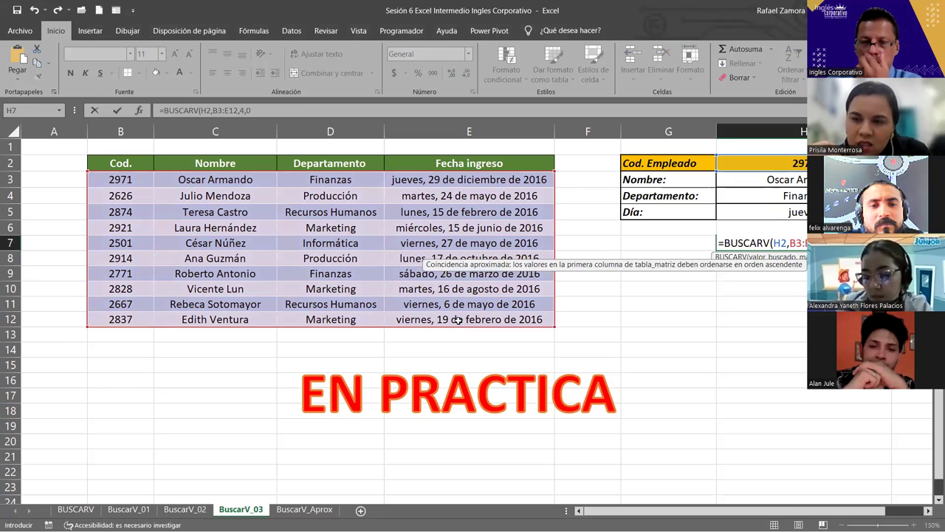
pyautogui.press('Return')
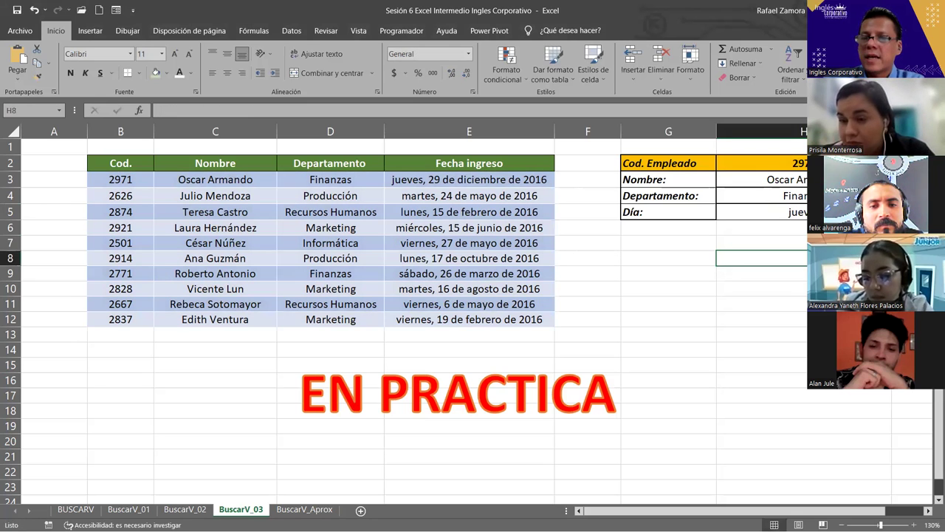
# Format H7 as Fecha larga so the hire date displays as a long date
pyautogui.click(761, 242)
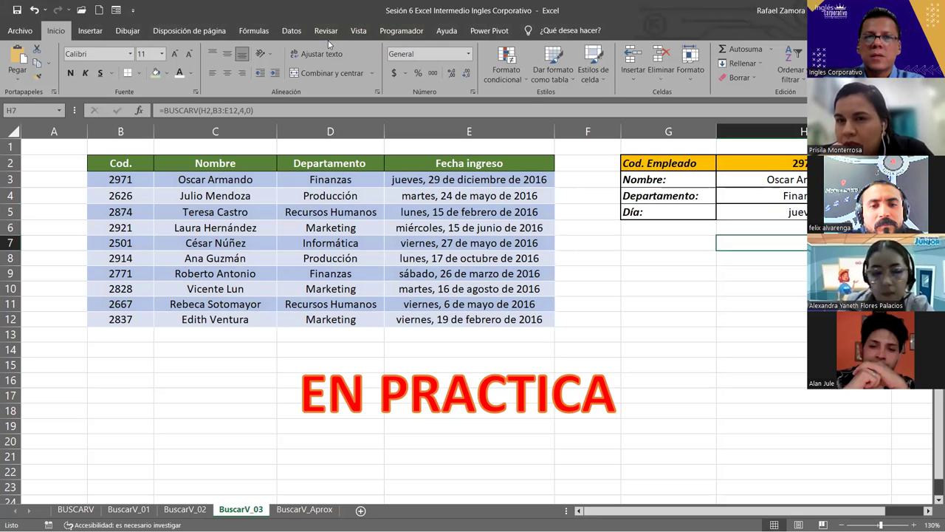
pyautogui.click(468, 53)
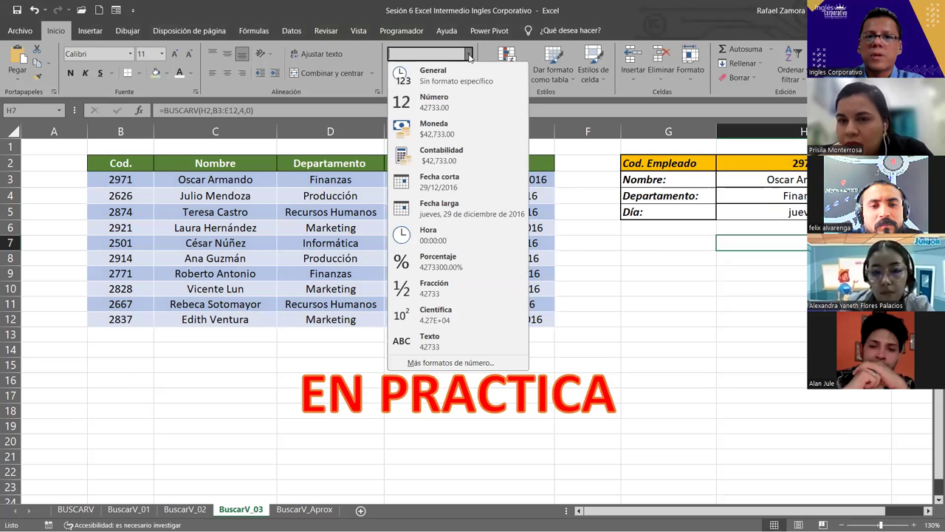
pyautogui.click(485, 197)
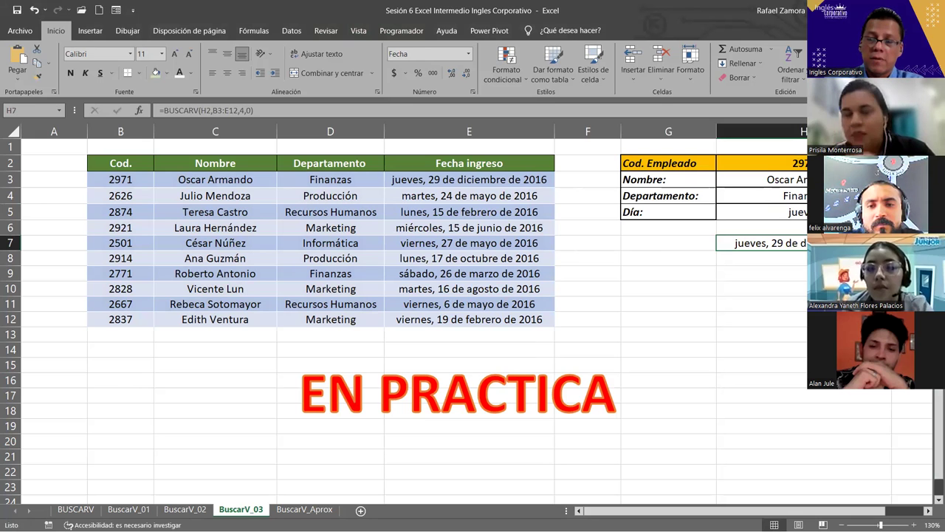
pyautogui.click(658, 320)
pyautogui.write('=')
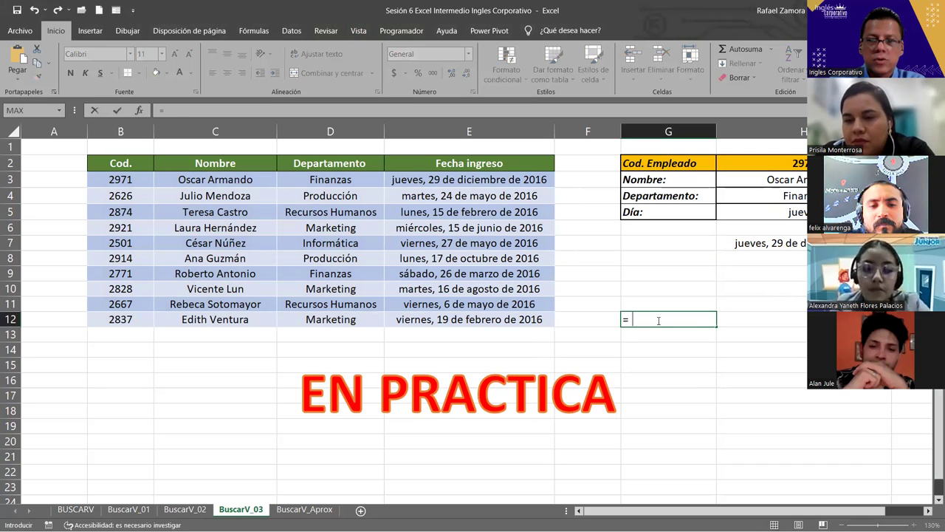
pyautogui.write('text')
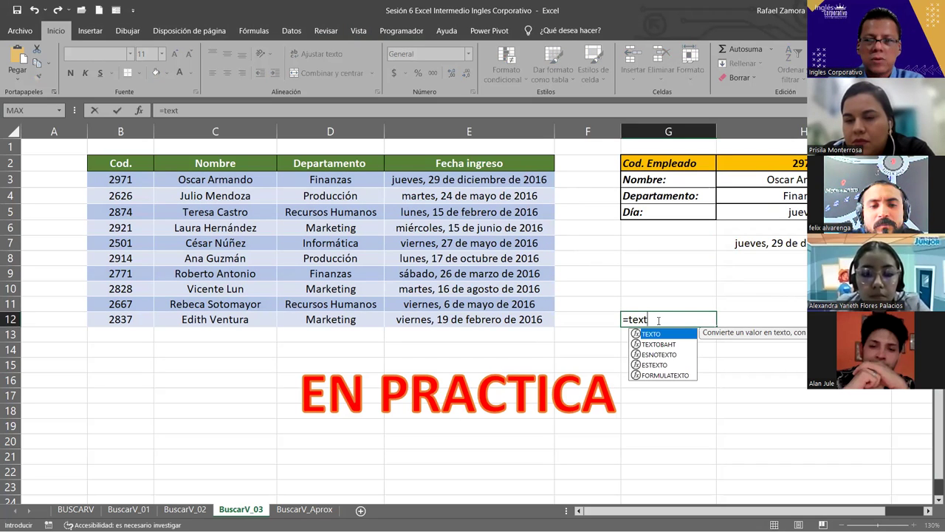
pyautogui.press('Tab')
pyautogui.click(509, 316)
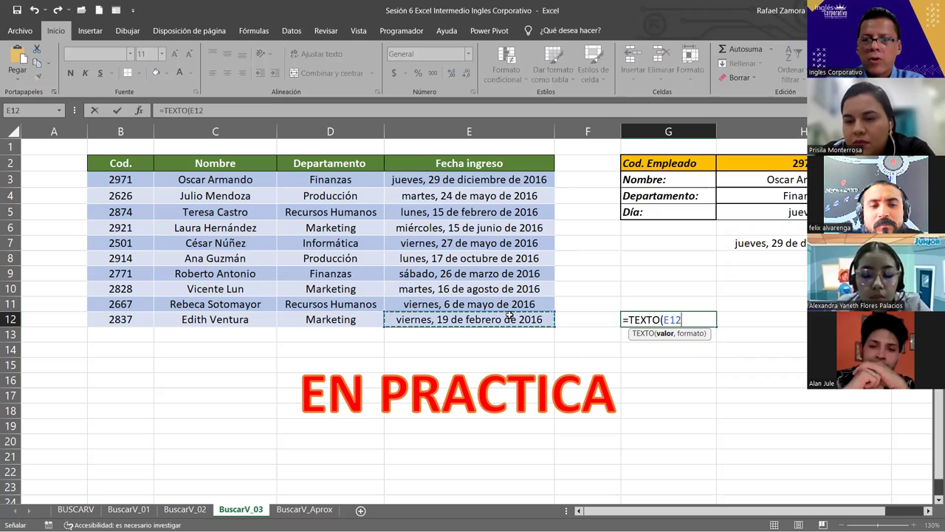
pyautogui.write(',')
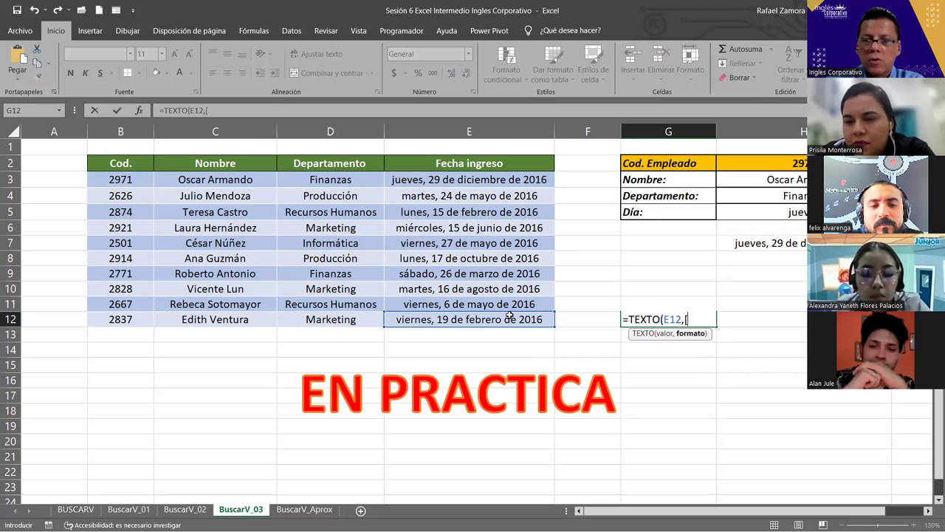
pyautogui.write('"')
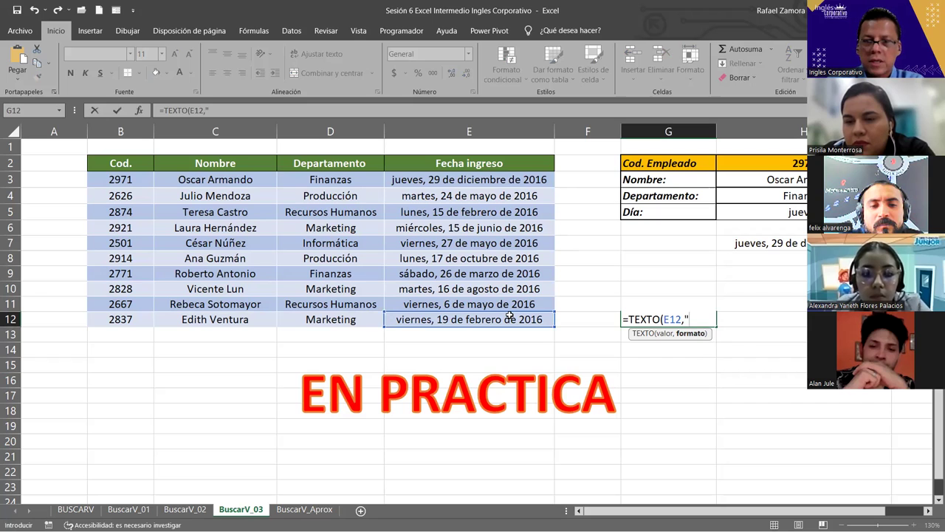
pyautogui.write('dd')
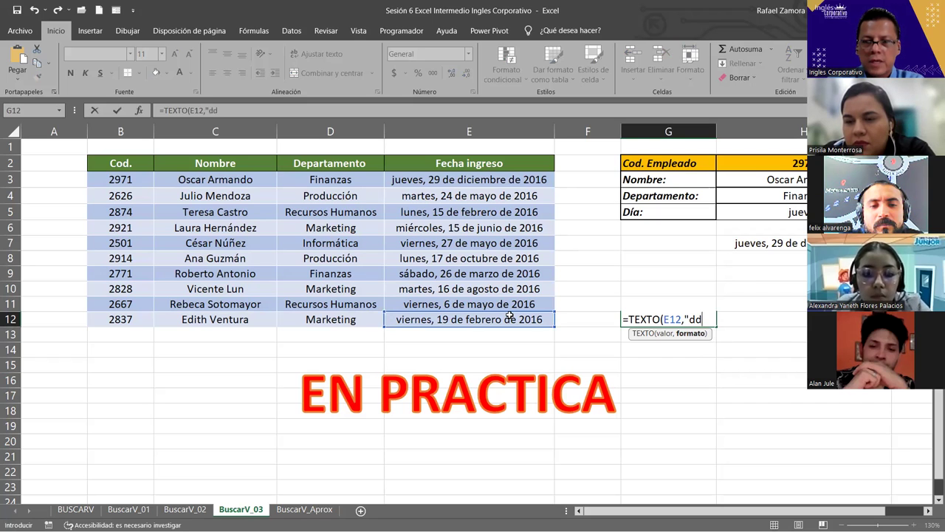
pyautogui.write(')')
pyautogui.press('Return')
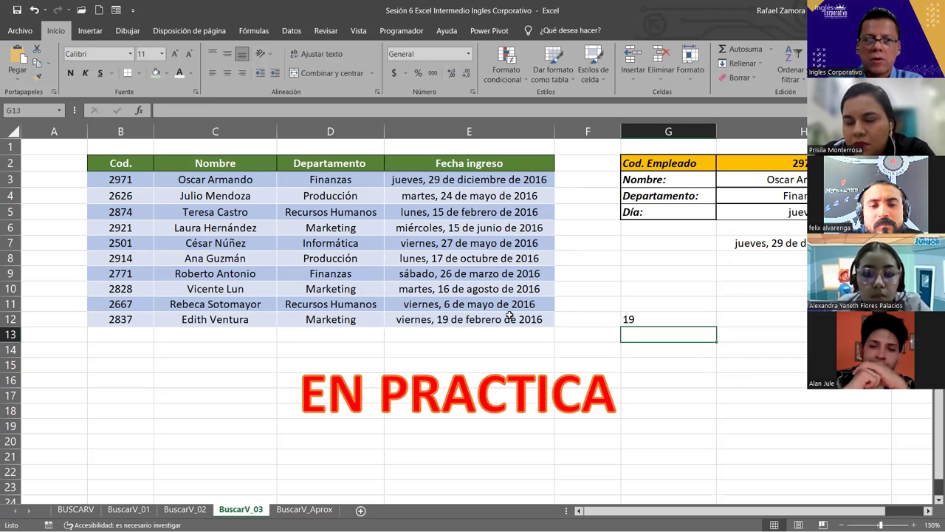
pyautogui.doubleClick(697, 319)
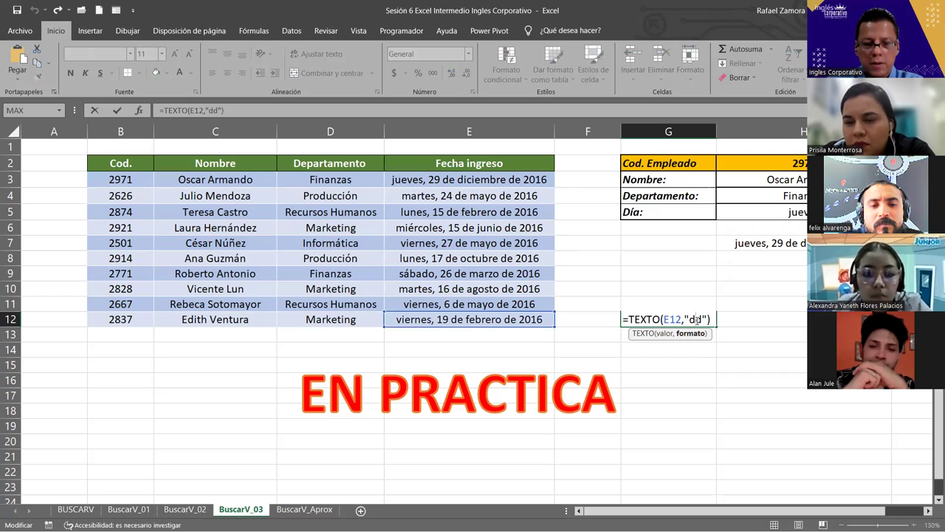
pyautogui.write('dd')
pyautogui.press('Return')
pyautogui.click(696, 320)
pyautogui.press('Delete')
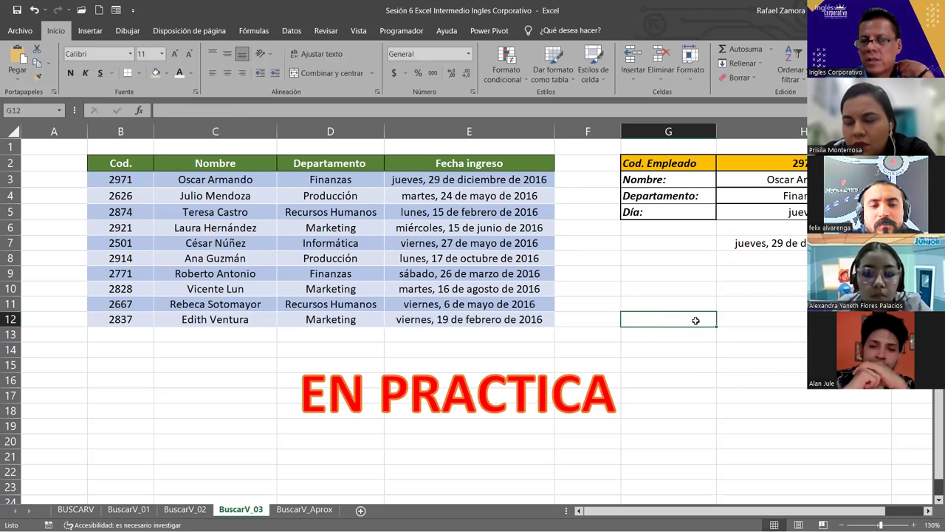
# Change H7 to =TEXTO(BUSCARV(H2,B3:E12,4,0),"dddd") so it shows jueves, and centre it
pyautogui.click(768, 243)
pyautogui.doubleClick(768, 243)
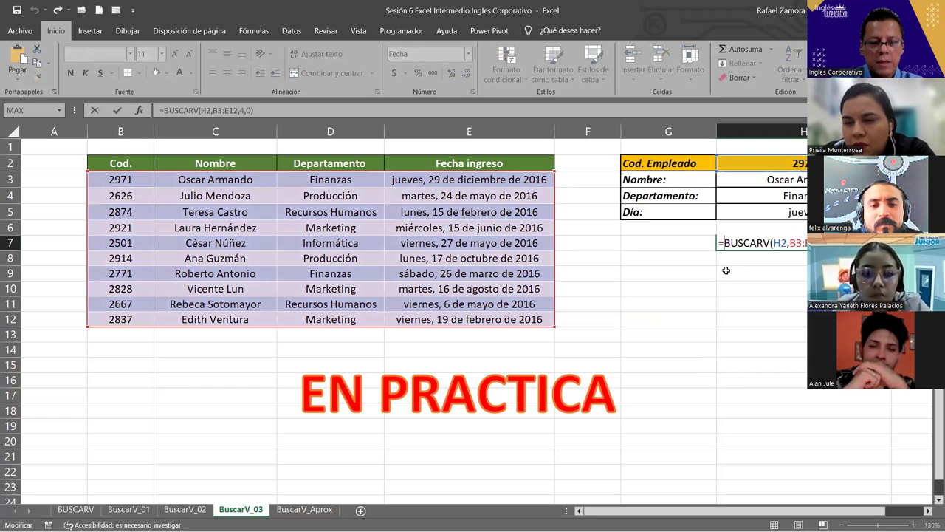
pyautogui.write('TEXTO(')
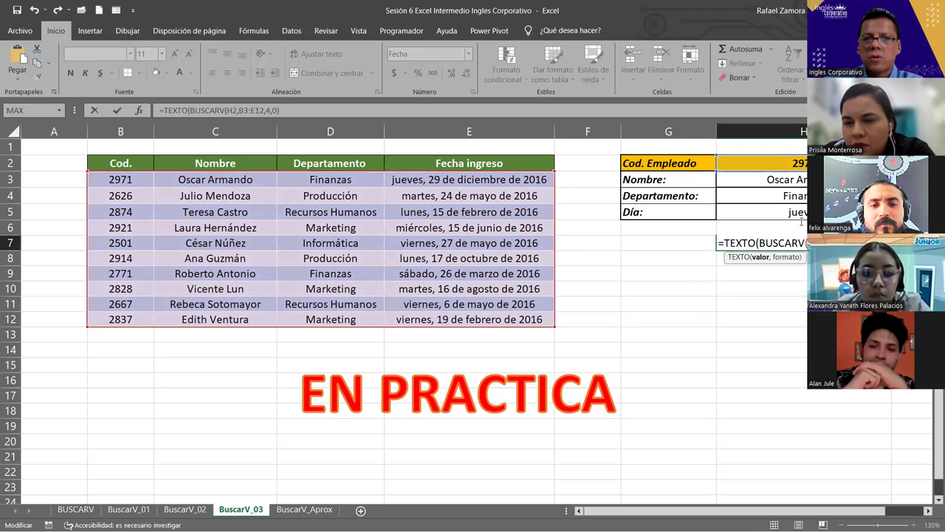
pyautogui.write(',')
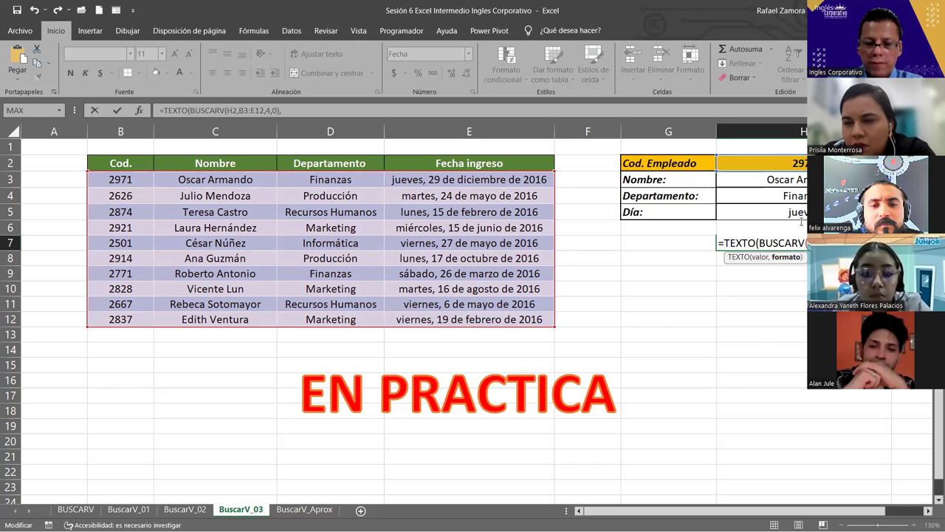
pyautogui.write('"dddd')
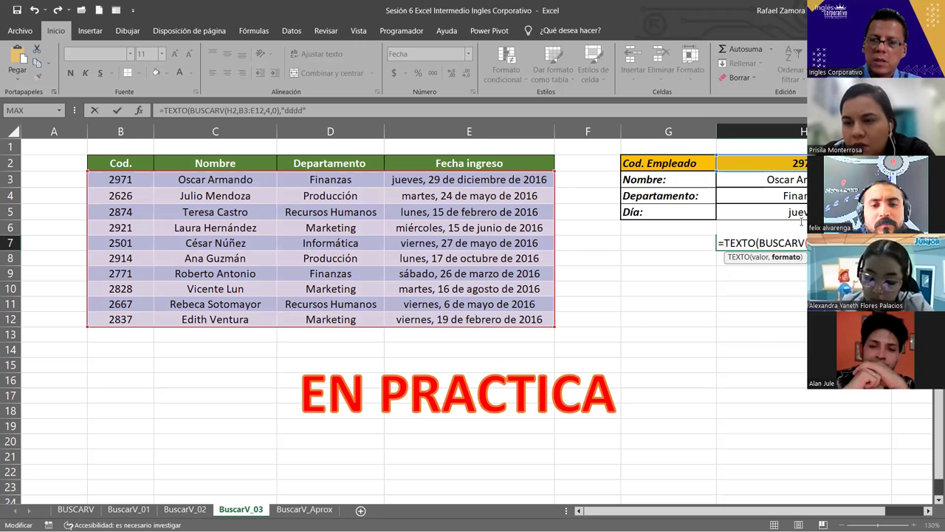
pyautogui.press('Return')
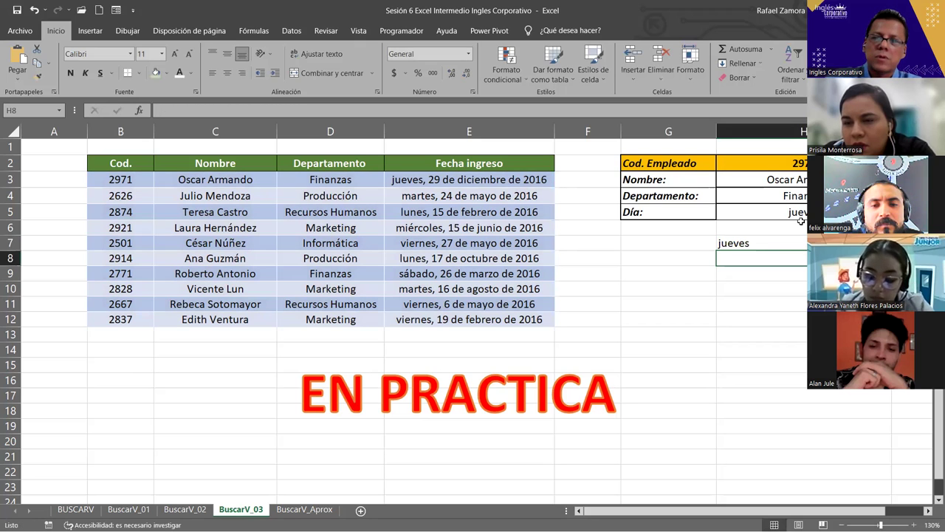
pyautogui.click(789, 242)
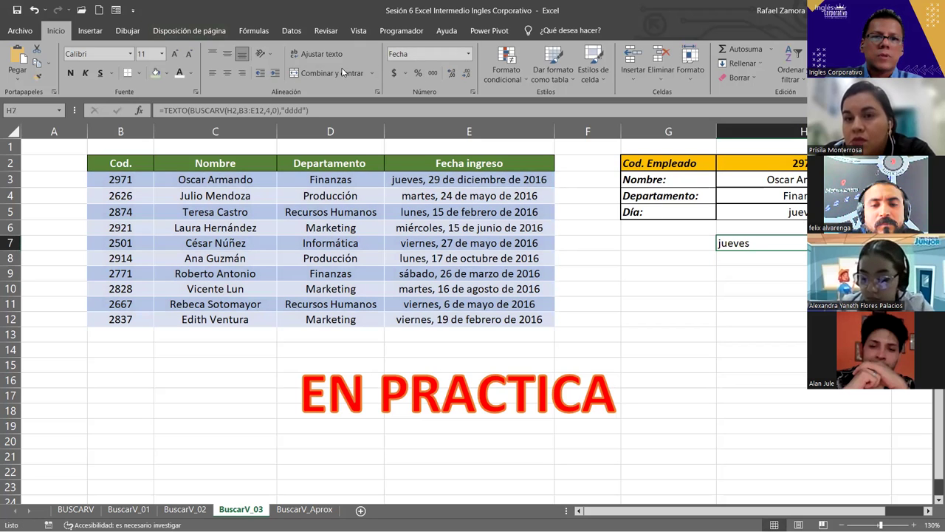
pyautogui.click(226, 74)
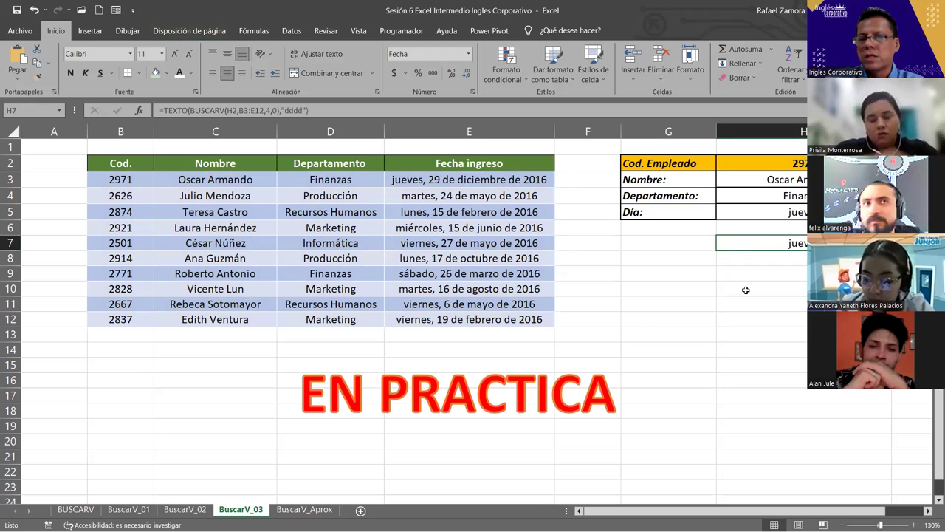
pyautogui.click(794, 214)
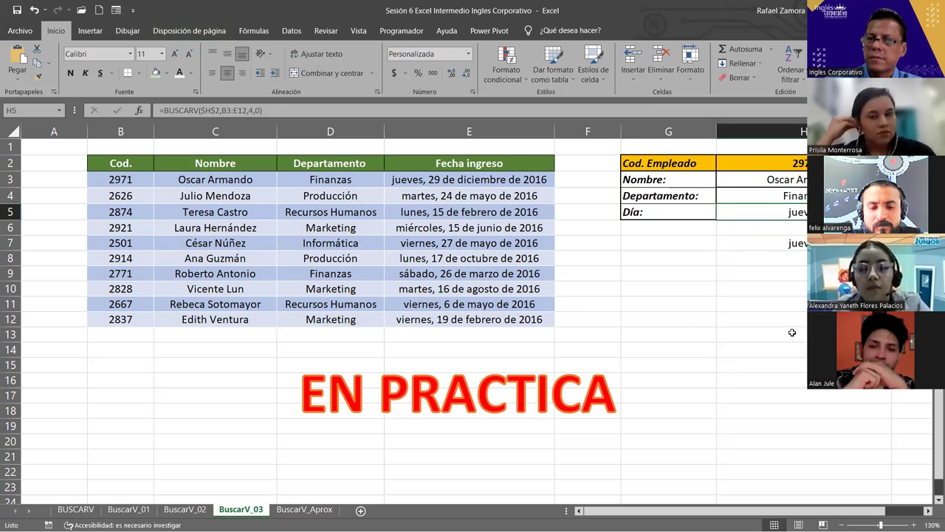
pyautogui.press('Down')
pyautogui.press('Down')
pyautogui.press('F2')
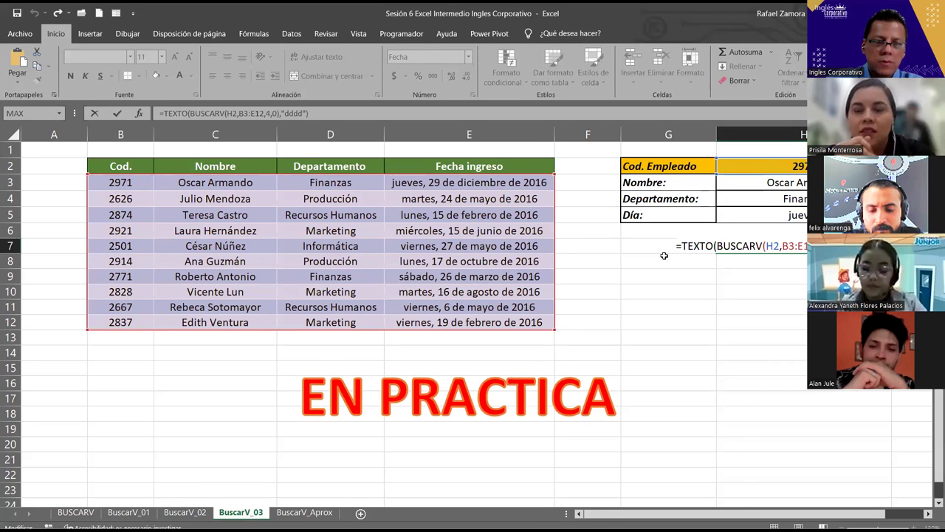
pyautogui.press('Return')
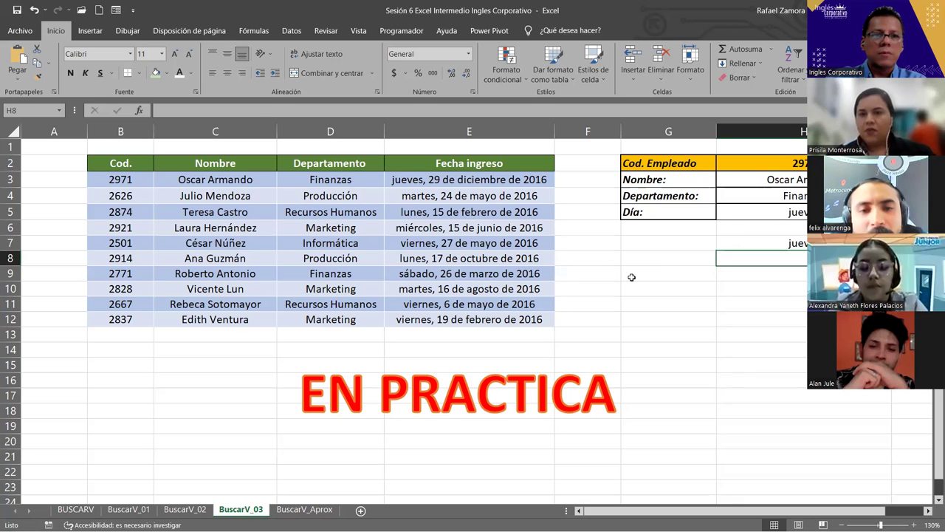
pyautogui.doubleClick(827, 243)
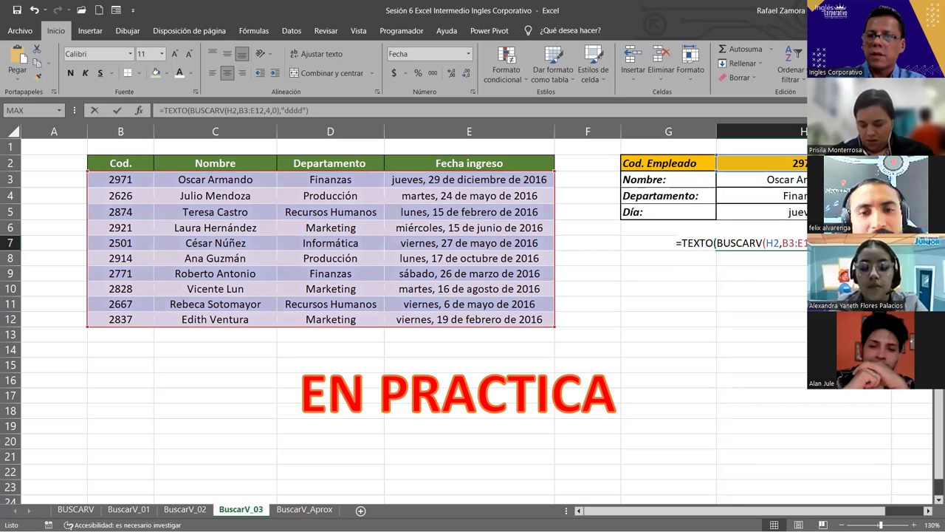
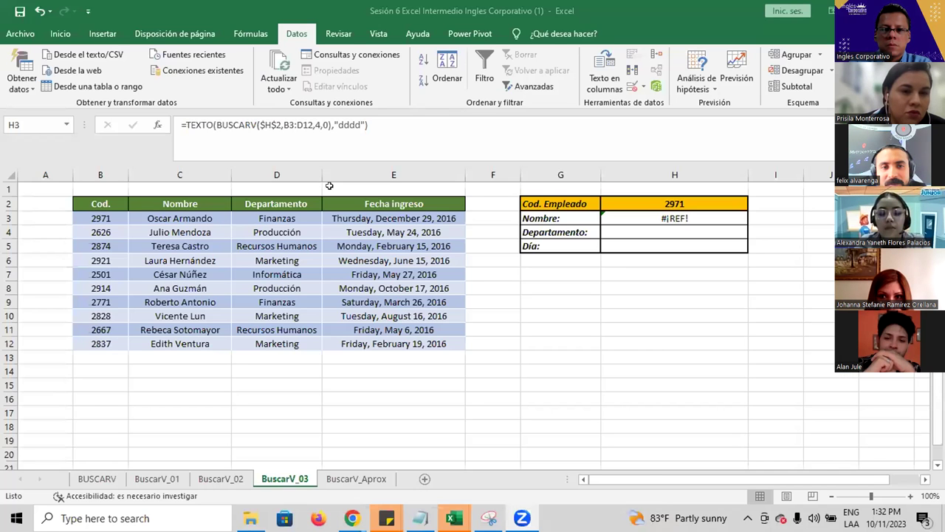
# Extend H3's weekday BUSCARV range to B3:E12 so it returns Thursday instead of #¡REF!
pyautogui.click(613, 218)
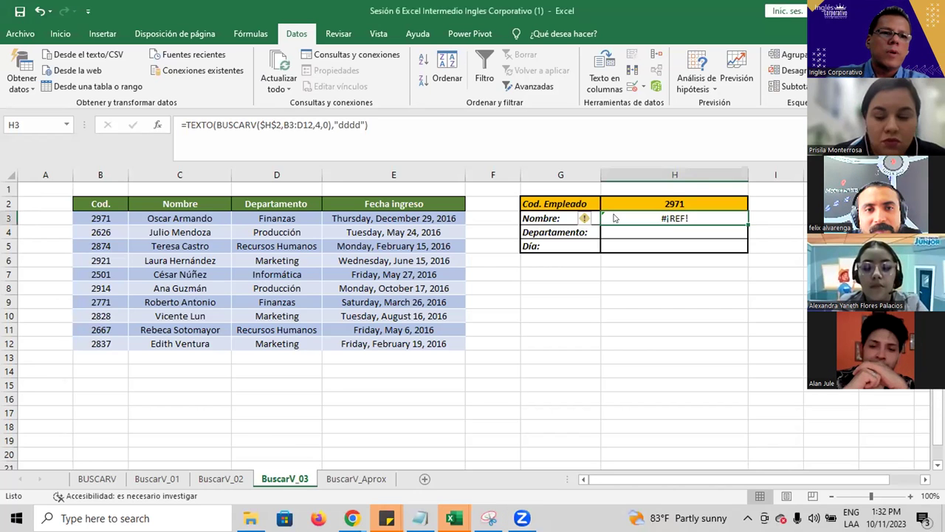
pyautogui.doubleClick(662, 218)
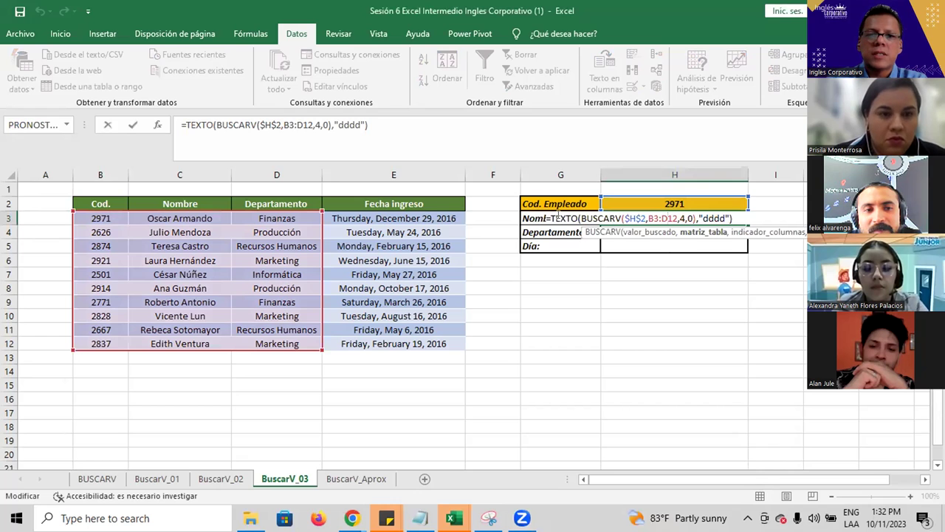
pyautogui.moveTo(322, 349)
pyautogui.mouseDown()
pyautogui.moveTo(450, 334)
pyautogui.moveTo(457, 347)
pyautogui.mouseUp()
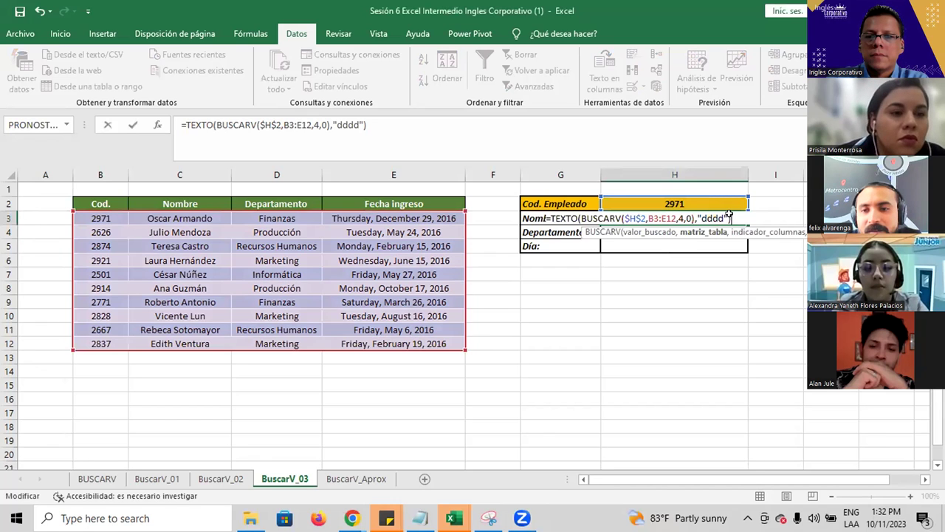
pyautogui.press('Return')
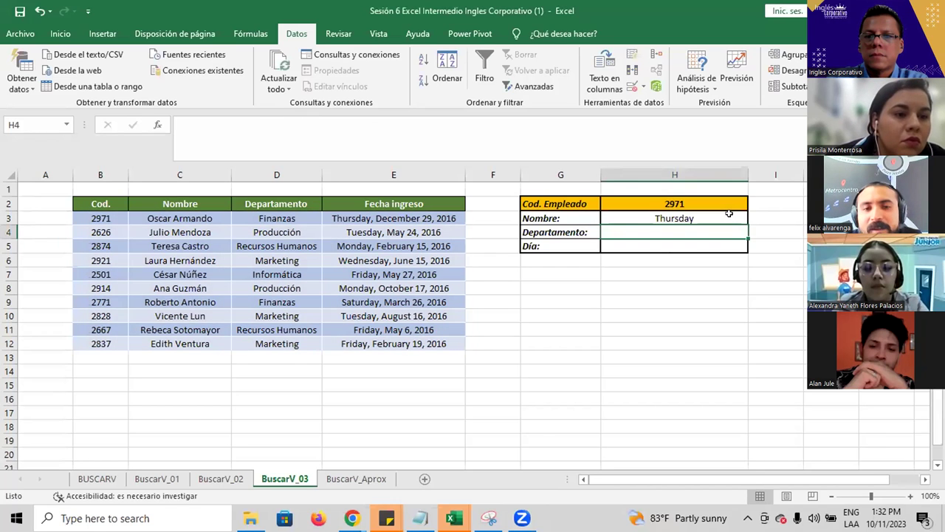
# Move the weekday formula from H3 to the Día cell H5, leaving H3 empty
pyautogui.click(729, 213)
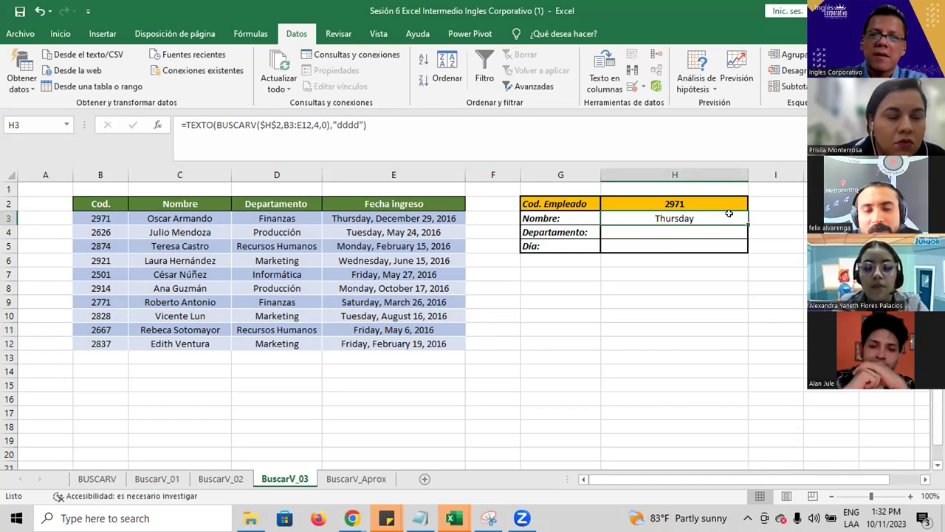
pyautogui.hotkey('ctrl', 'c')
pyautogui.click(677, 241)
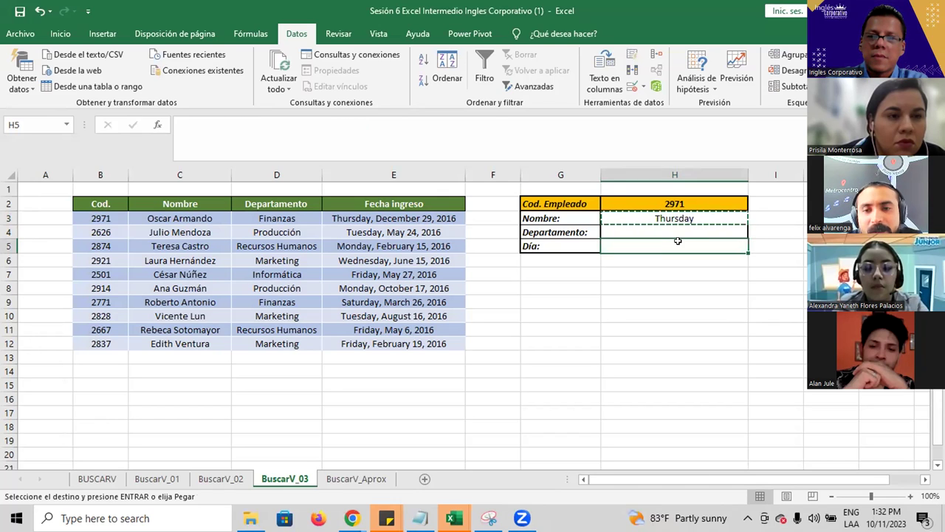
pyautogui.hotkey('ctrl', 'v')
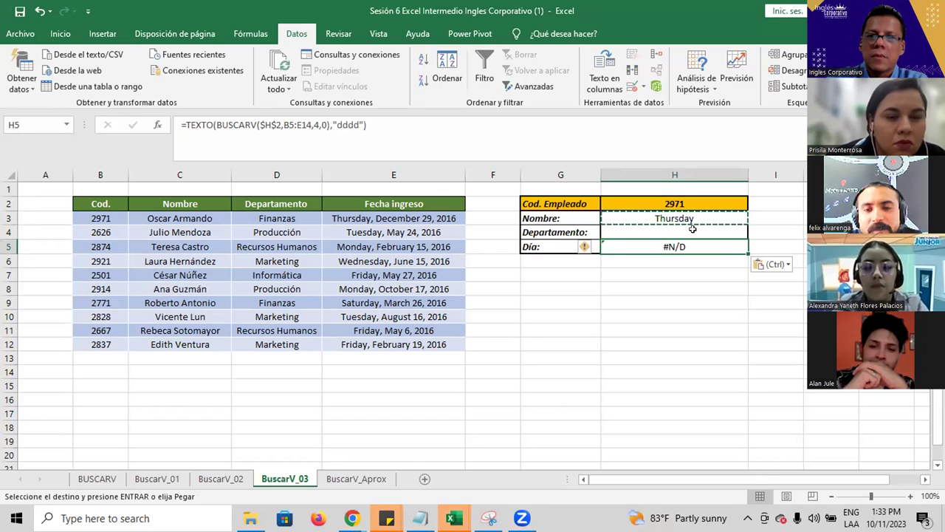
pyautogui.click(689, 217)
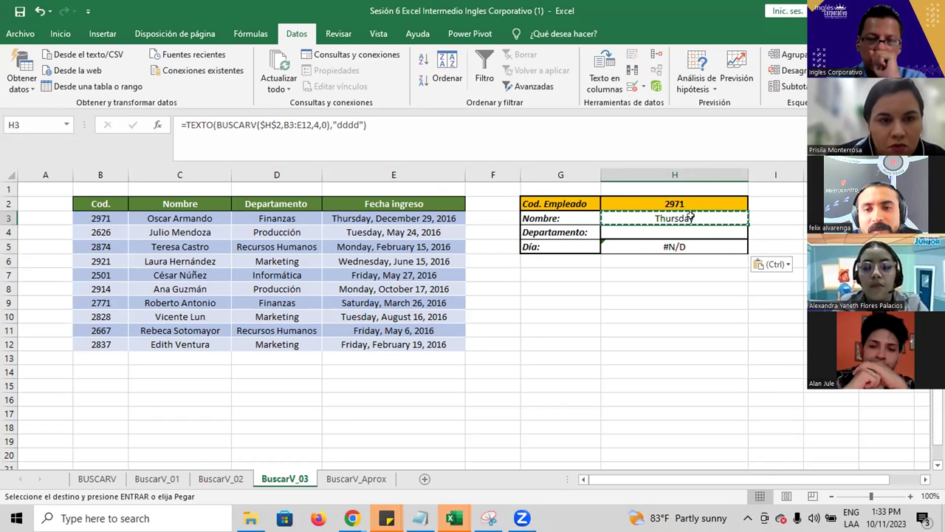
pyautogui.press('Delete')
# Re-edit H5's formula so its range is B3:E12 and it shows Thursday
pyautogui.click(689, 243)
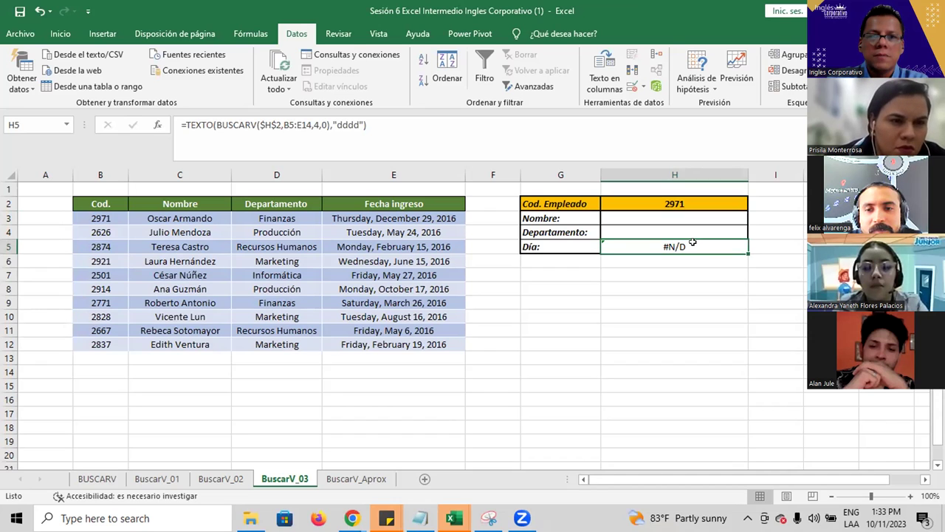
pyautogui.doubleClick(693, 244)
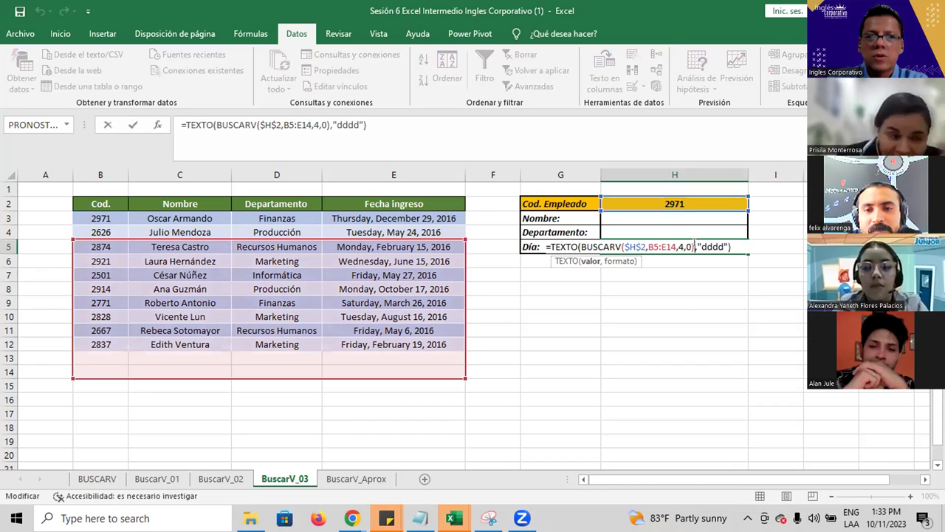
pyautogui.moveTo(194, 230)
pyautogui.mouseDown()
pyautogui.moveTo(177, 219)
pyautogui.moveTo(194, 230)
pyautogui.mouseUp()
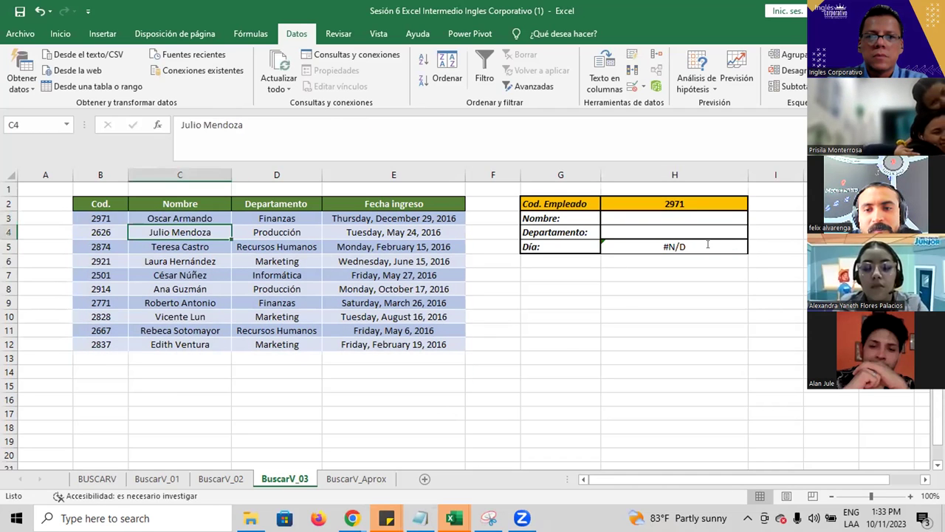
pyautogui.press('F2')
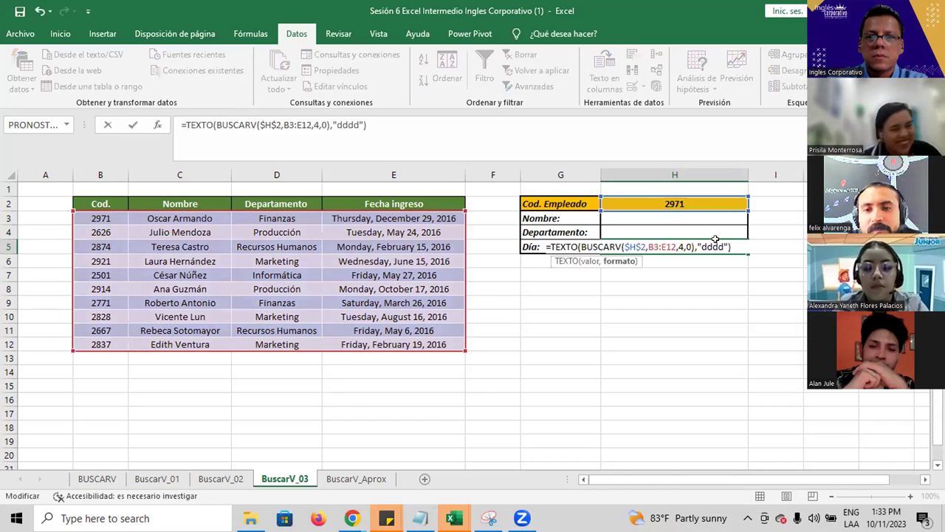
pyautogui.hotkey('ctrl', 'Return')
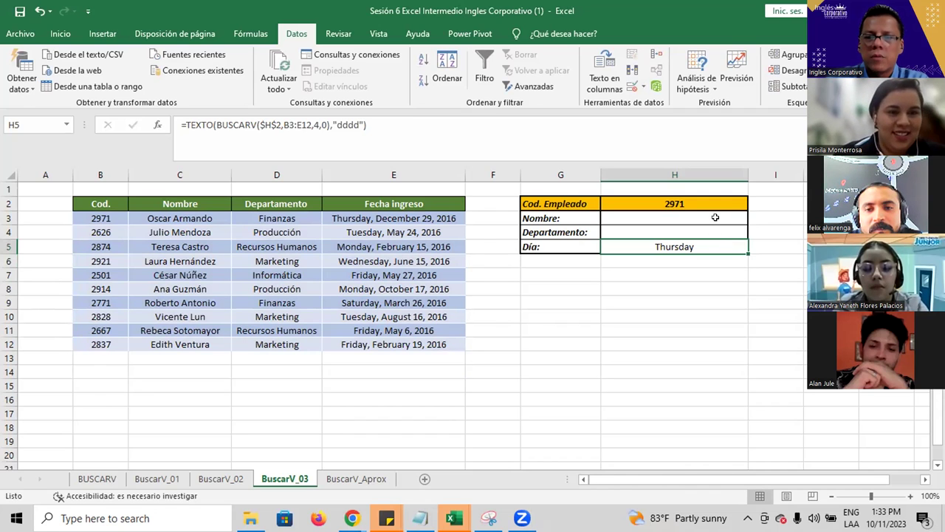
pyautogui.click(715, 217)
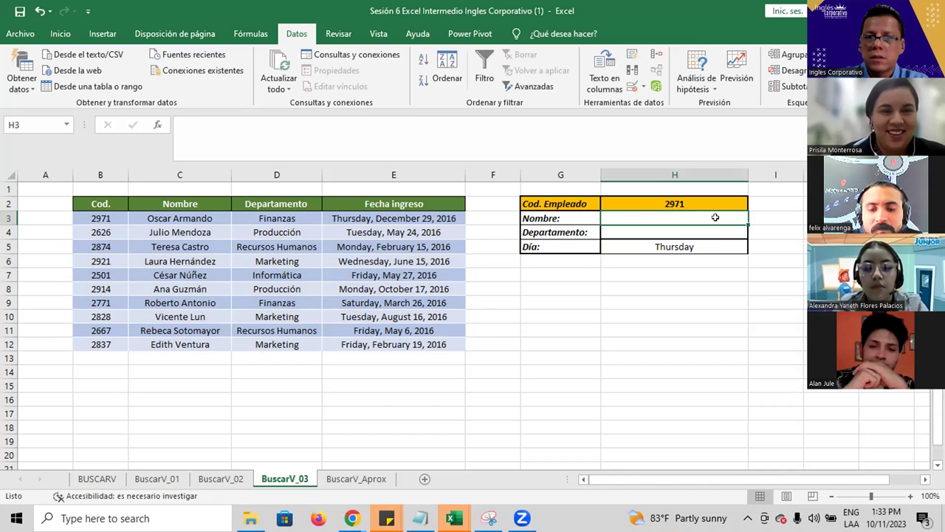
# Start a BUSCARV formula in H3, removing the stray table references
pyautogui.write('=')
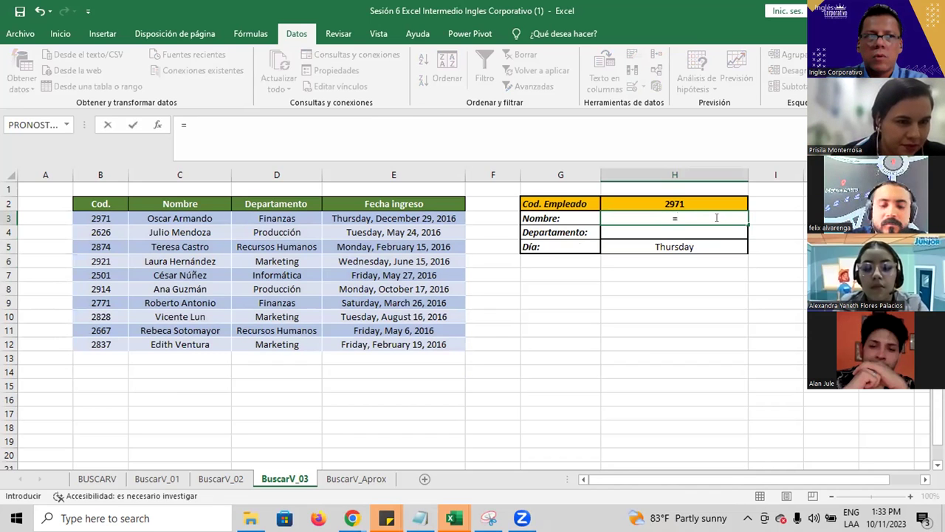
pyautogui.write('buscar')
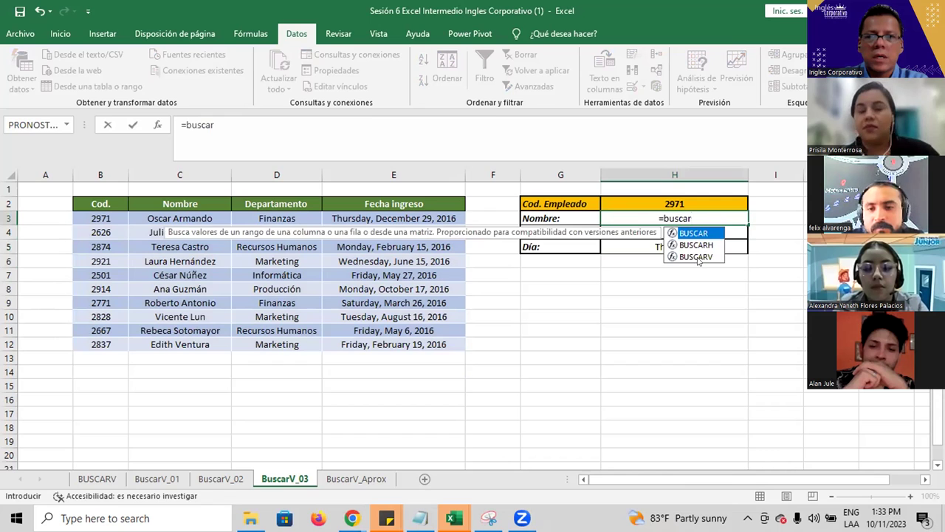
pyautogui.doubleClick(695, 257)
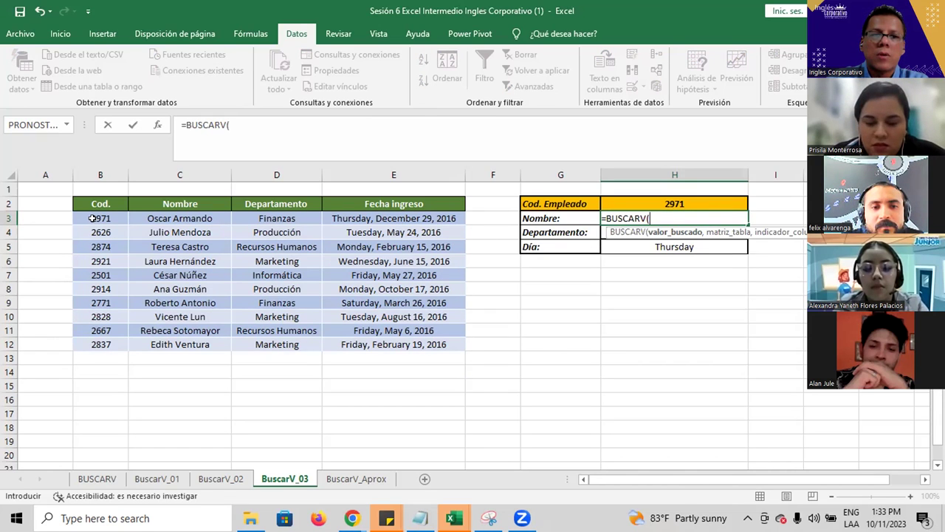
pyautogui.moveTo(87, 217)
pyautogui.mouseDown()
pyautogui.moveTo(438, 337)
pyautogui.moveTo(96, 248)
pyautogui.mouseUp()
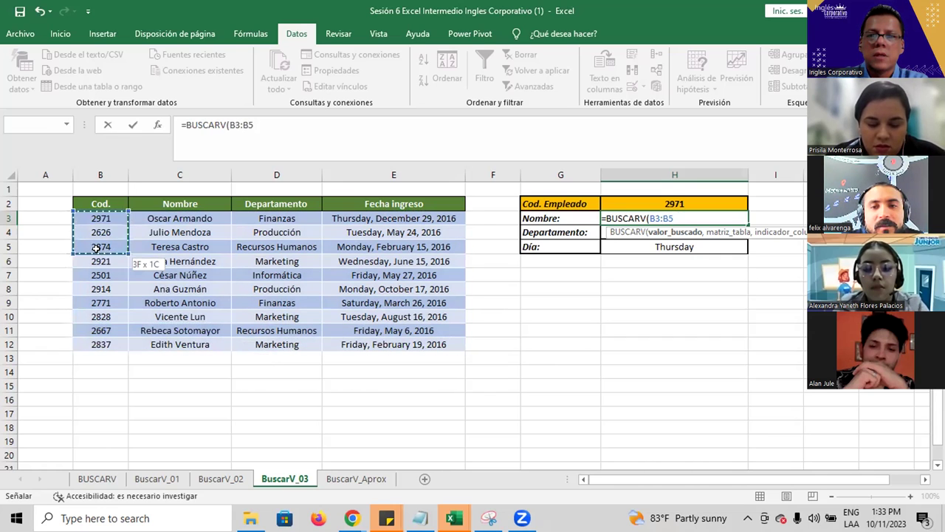
pyautogui.moveTo(108, 207); pyautogui.dragTo(108, 215)
pyautogui.click(108, 215)
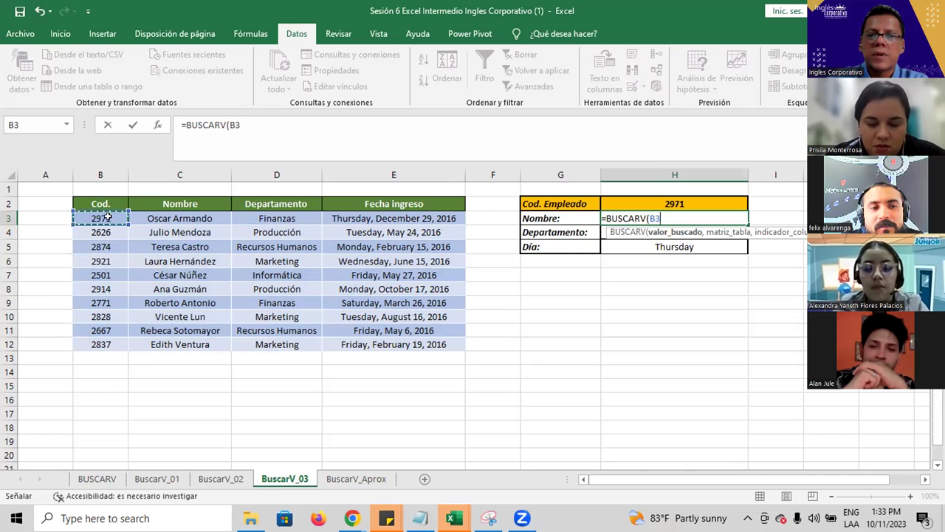
pyautogui.press('BackSpace')
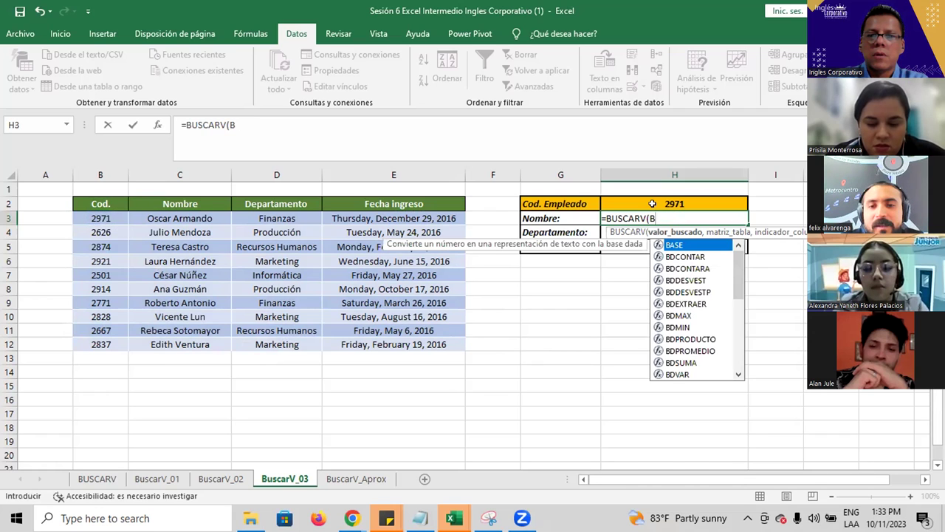
pyautogui.press('BackSpace')
pyautogui.click(664, 197)
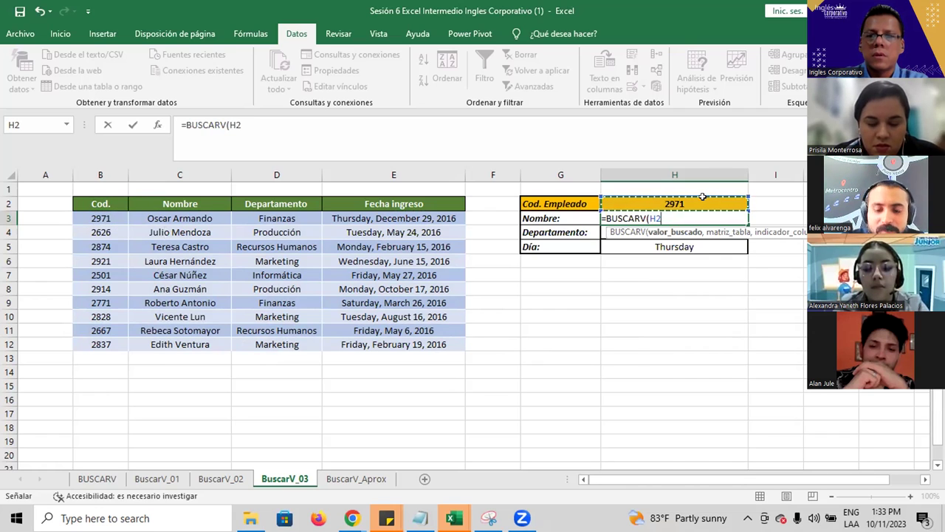
pyautogui.write(',')
pyautogui.click(672, 217)
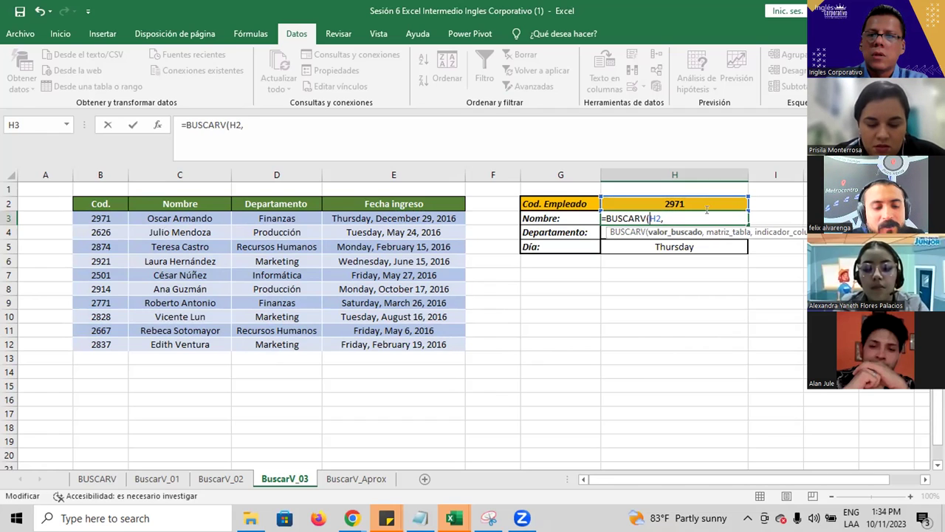
pyautogui.press('F4')
pyautogui.press('Right')
pyautogui.press('Right')
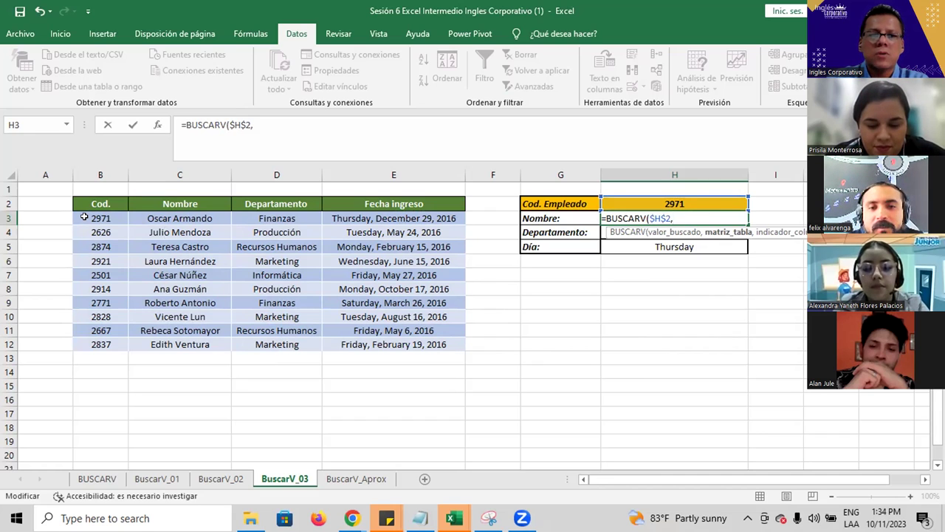
pyautogui.moveTo(84, 216); pyautogui.dragTo(173, 344)
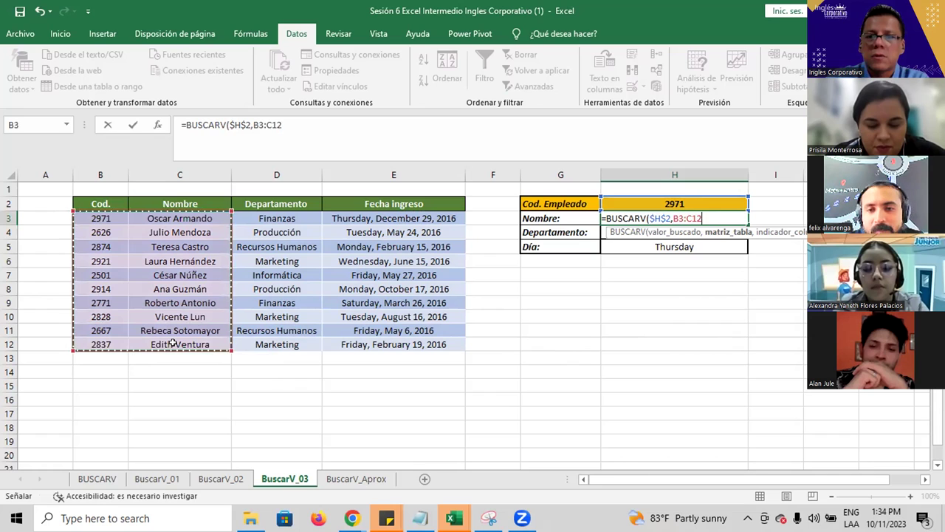
pyautogui.write(',')
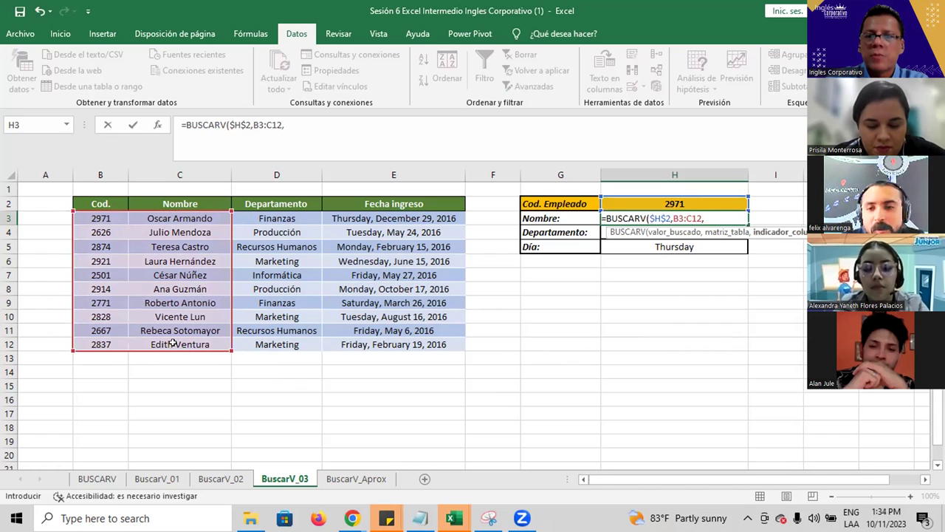
pyautogui.write('2,0')
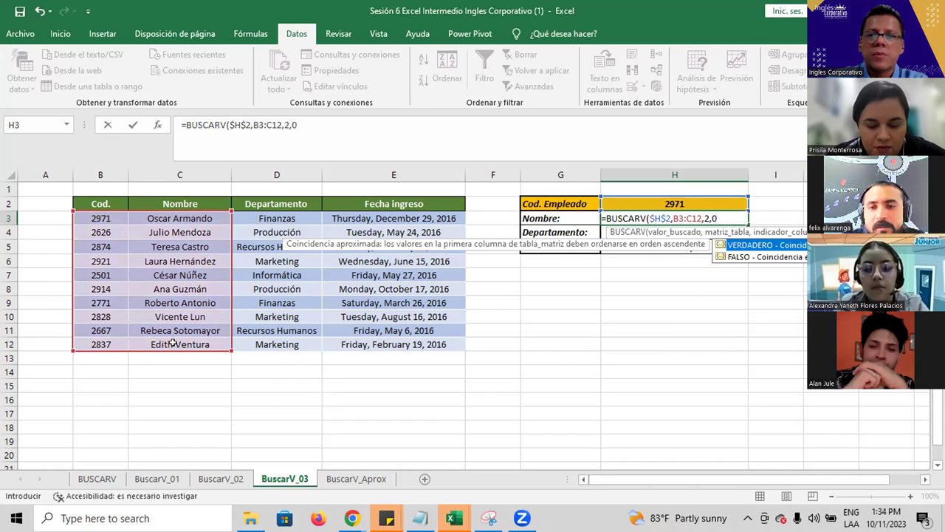
pyautogui.write(')')
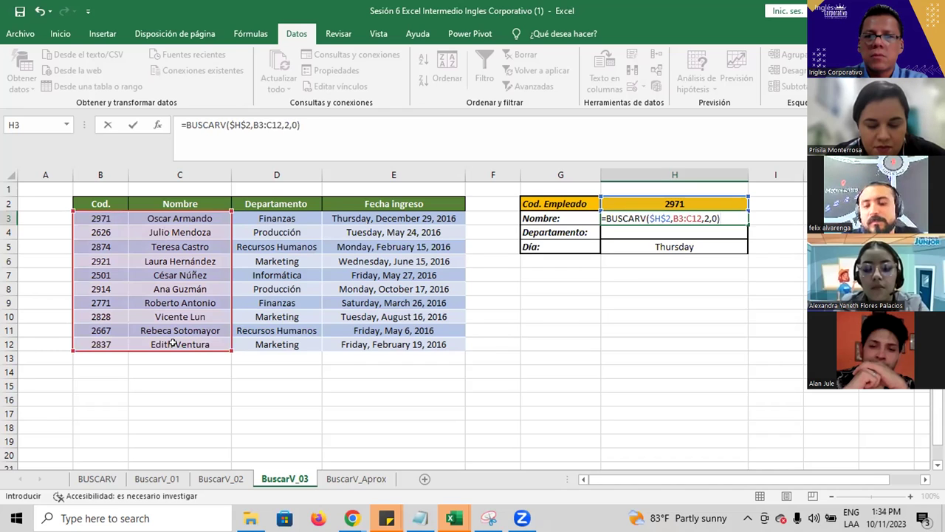
pyautogui.press('Return')
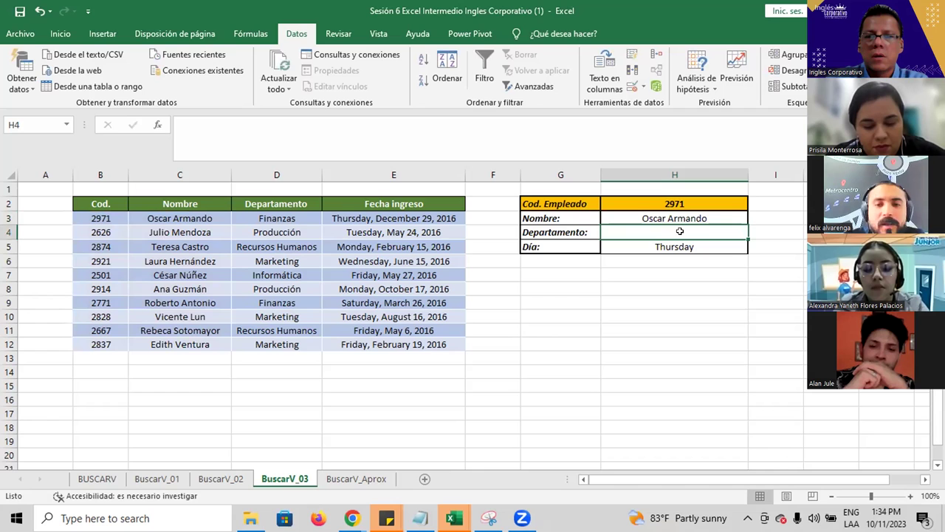
# Copy the Nombre lookup into H4 and change it to =BUSCARV($H$2,B3:D12,3,0), showing Finanzas
pyautogui.write('=')
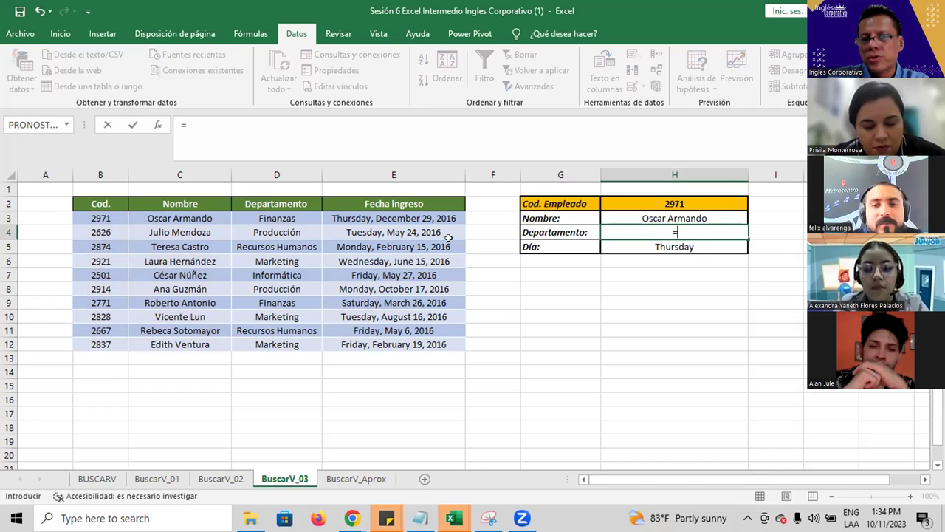
pyautogui.click(704, 217)
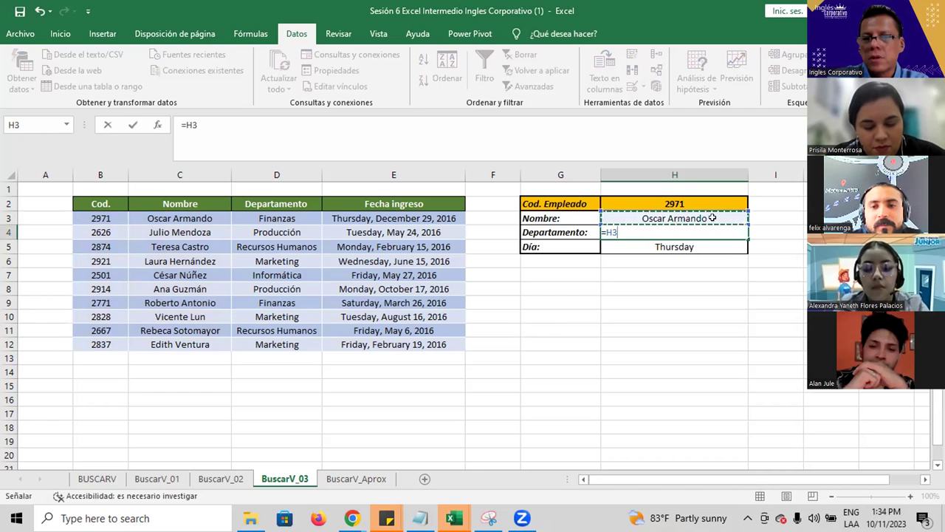
pyautogui.press('Escape')
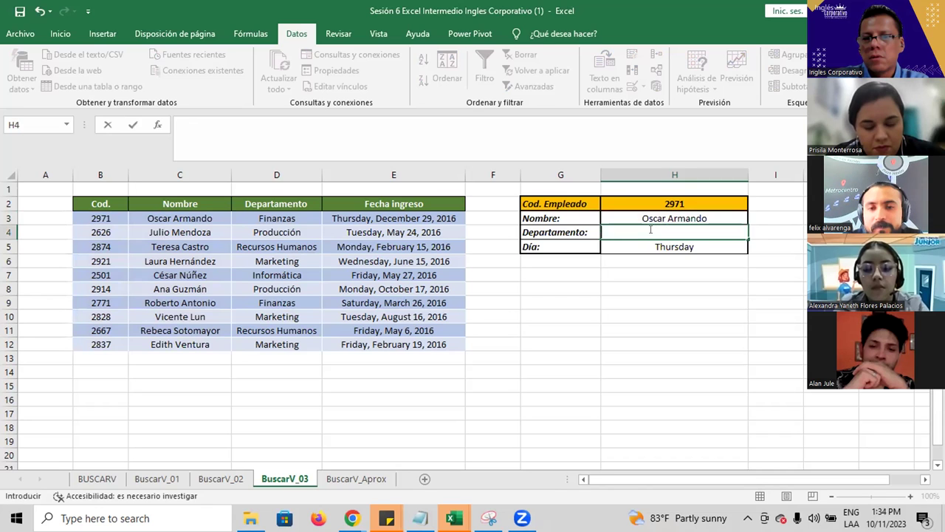
pyautogui.click(709, 218)
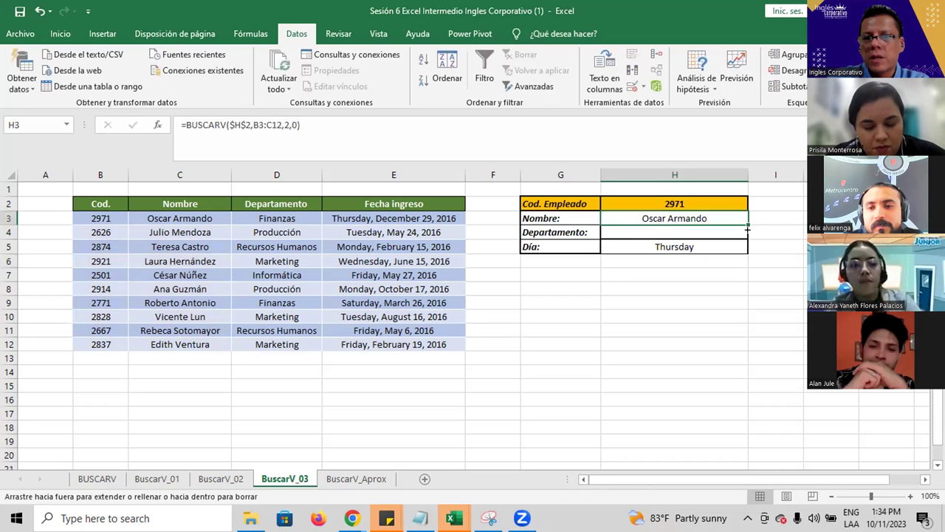
pyautogui.moveTo(748, 218); pyautogui.dragTo(694, 231)
pyautogui.doubleClick(685, 232)
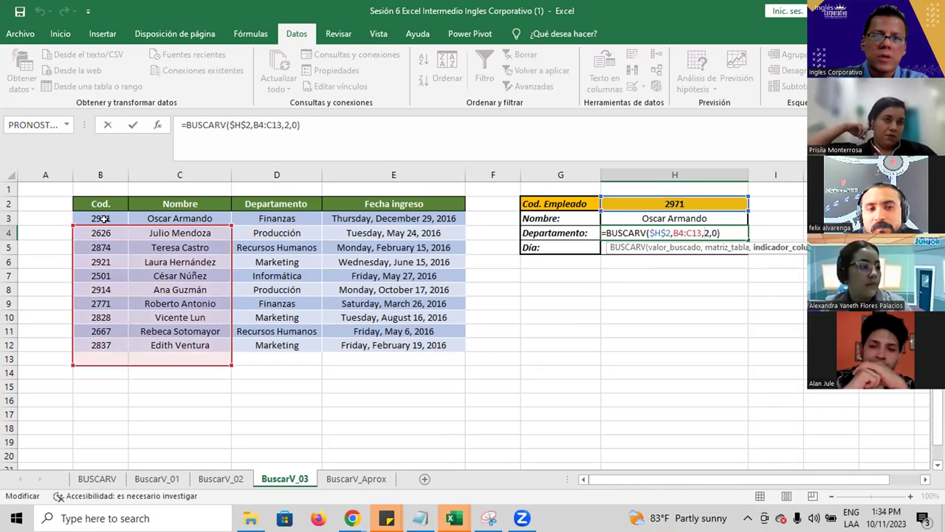
pyautogui.moveTo(122, 226); pyautogui.dragTo(123, 217)
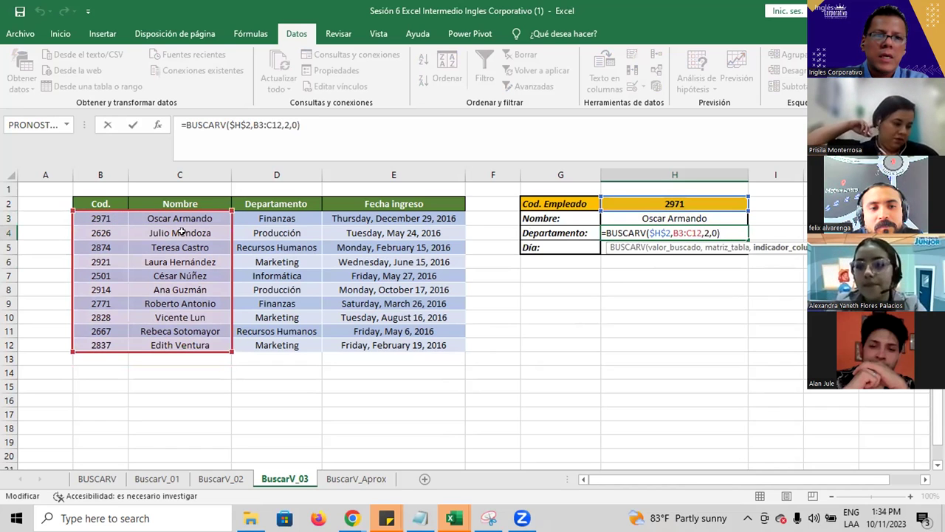
pyautogui.keyDown('shift'); pyautogui.click(274, 344); pyautogui.keyUp('shift')
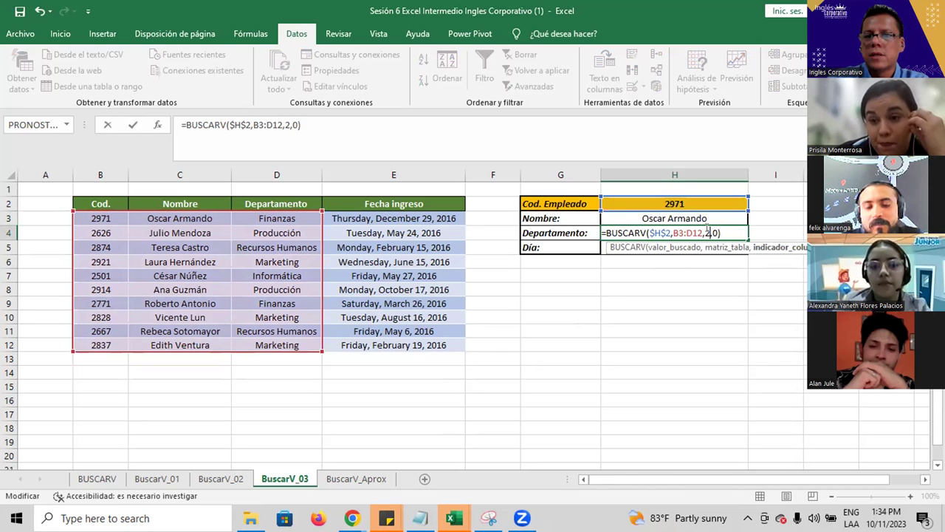
pyautogui.press('BackSpace')
pyautogui.write('3')
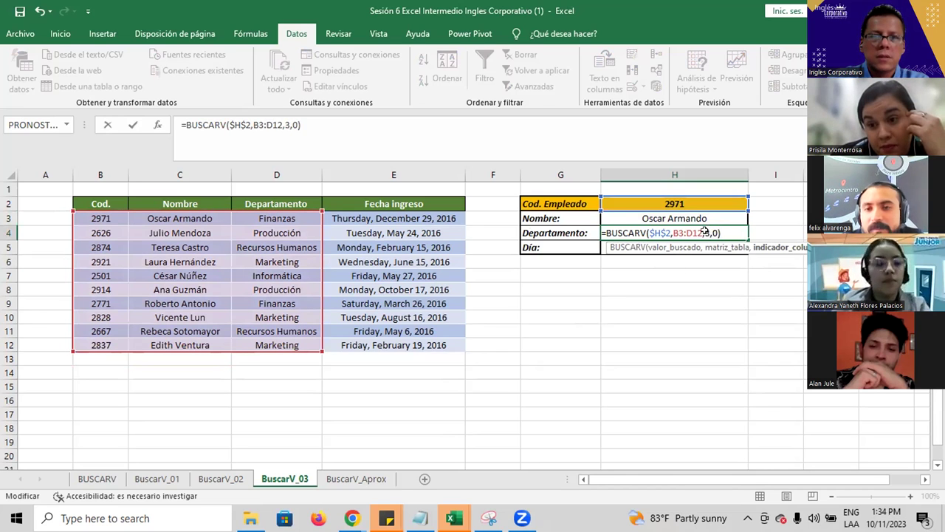
pyautogui.hotkey('ctrl', 'Return')
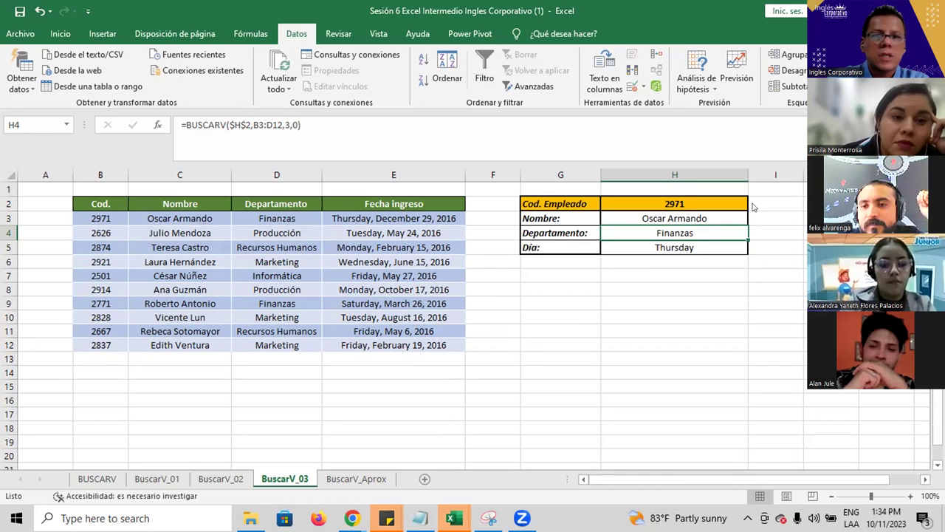
# Switch the employee code in H2 to 2874 using its dropdown list
pyautogui.press('Up')
pyautogui.press('Up')
pyautogui.hotkey('alt', 'Down')
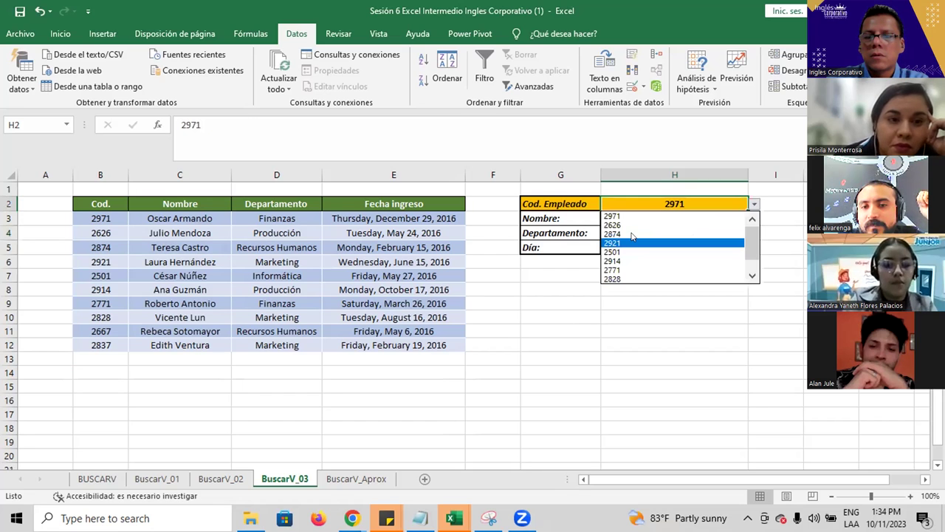
pyautogui.click(632, 234)
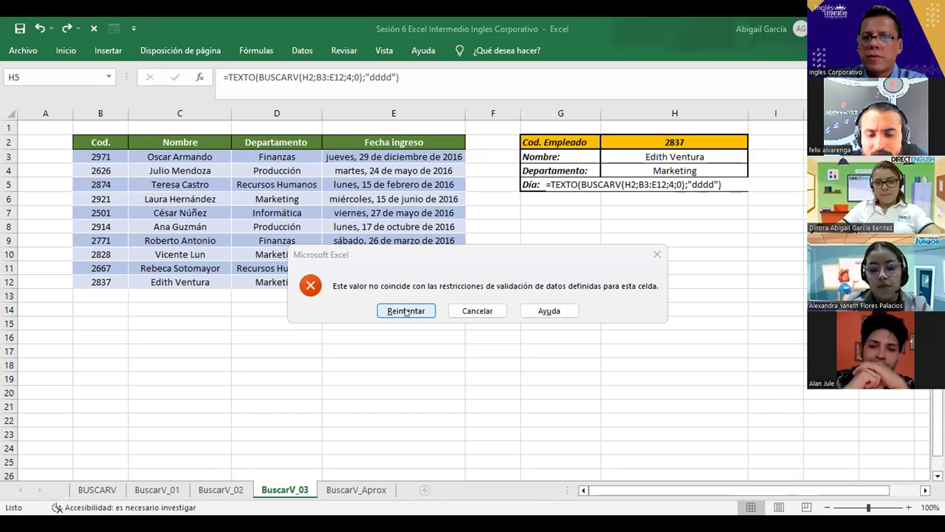
pyautogui.press('Return')
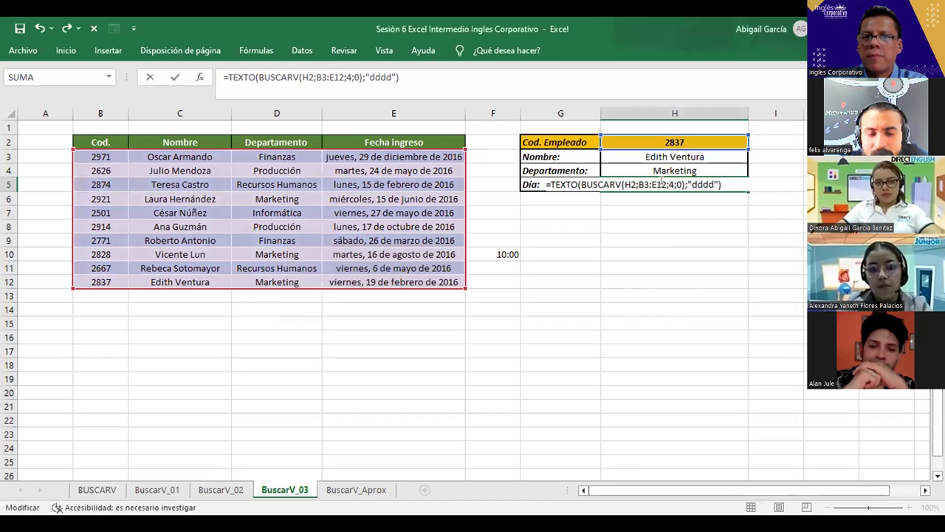
pyautogui.hotkey('shift', 'Home')
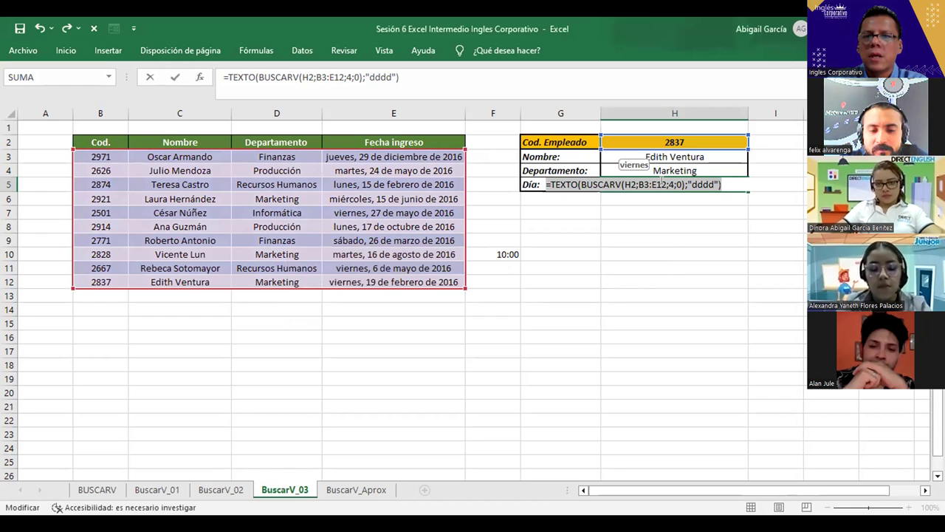
pyautogui.click(627, 182)
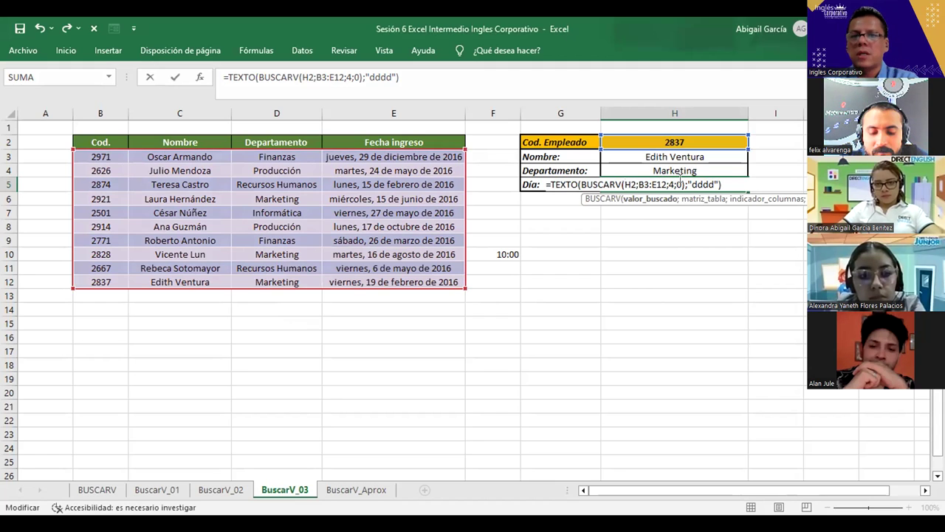
pyautogui.click(662, 184)
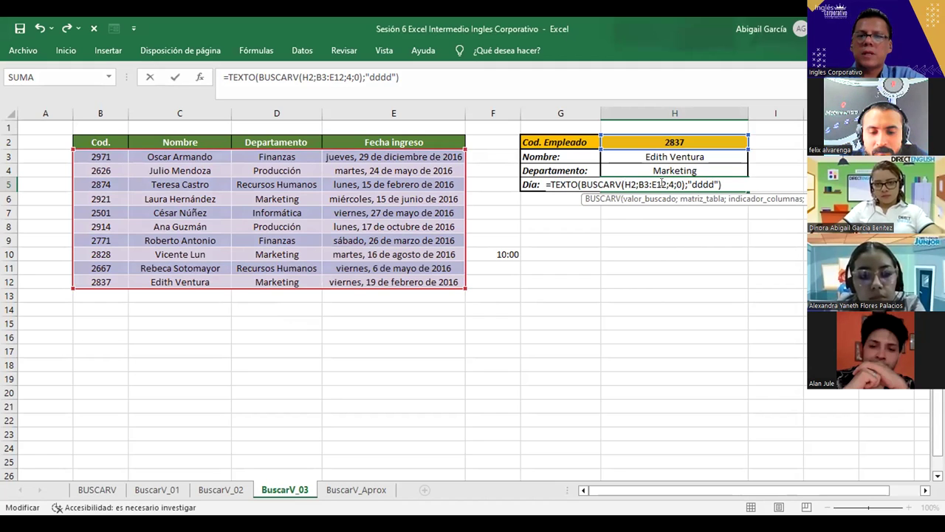
pyautogui.doubleClick(673, 184)
pyautogui.moveTo(639, 184); pyautogui.dragTo(660, 186)
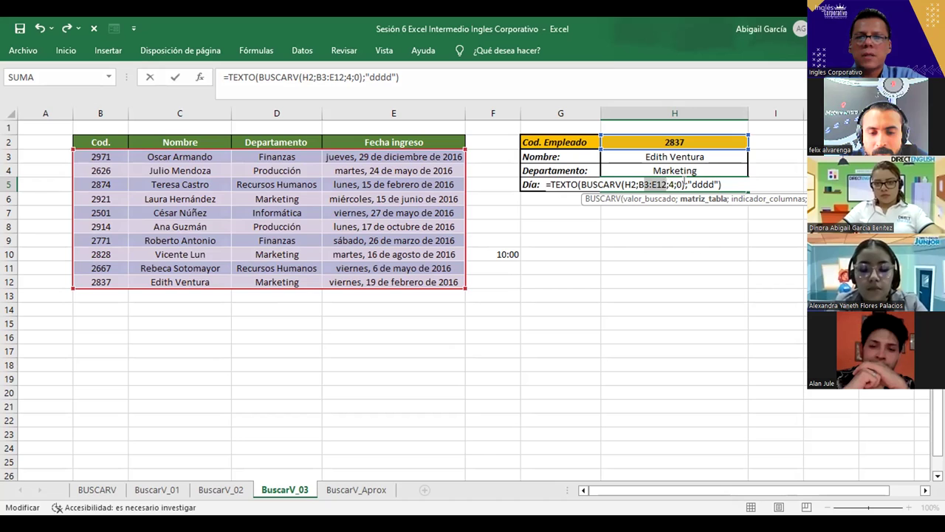
pyautogui.click(694, 182)
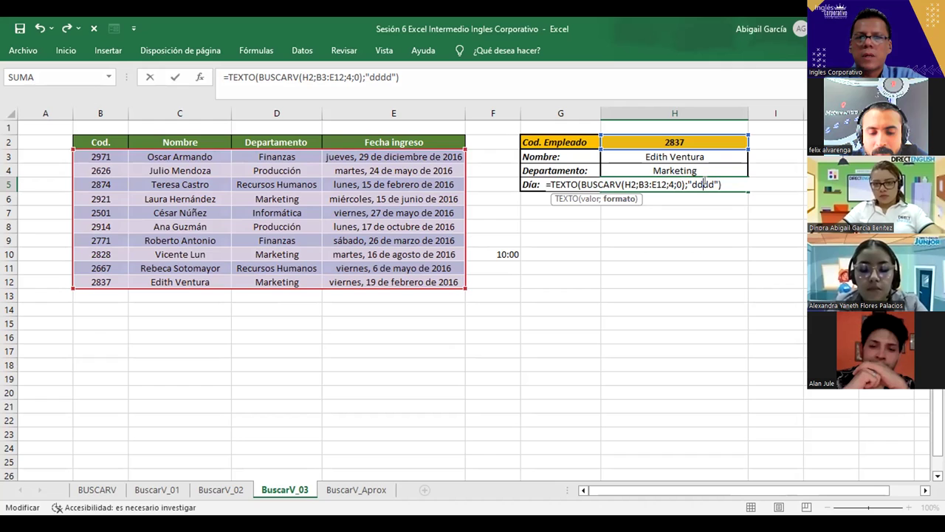
pyautogui.doubleClick(706, 181)
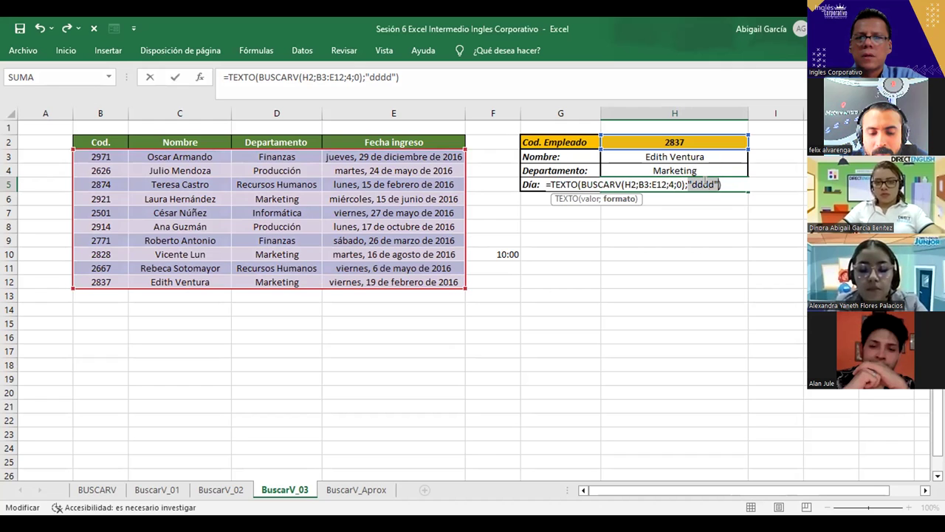
pyautogui.press('Return')
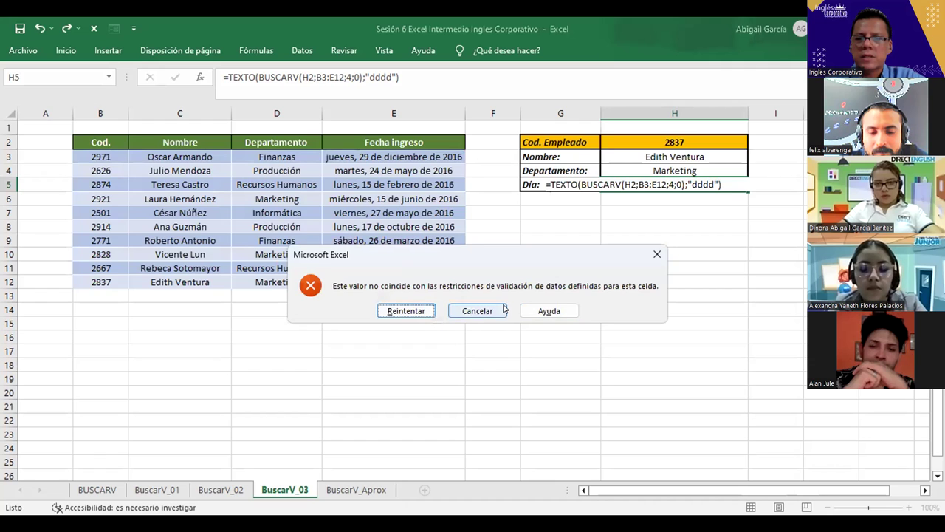
pyautogui.click(492, 314)
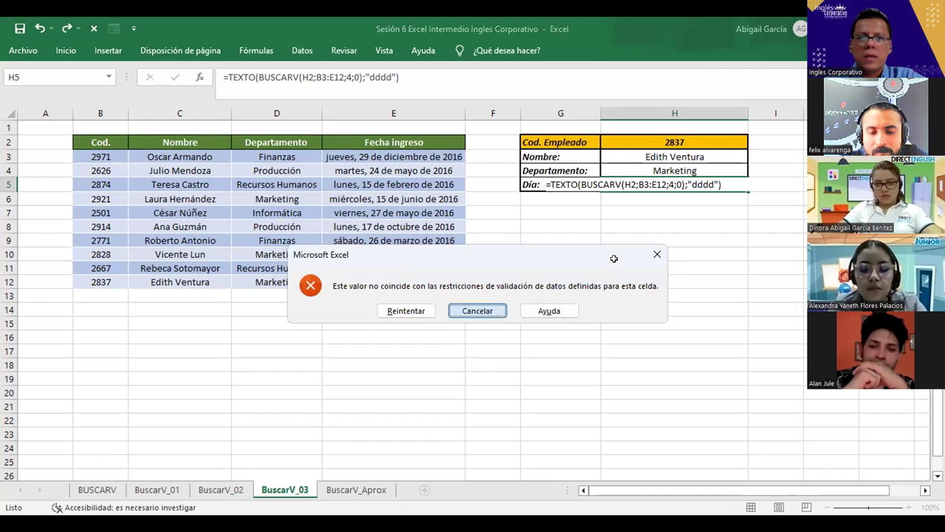
# Discard the rejected H5 edit and select an empty cell beside the grade table
pyautogui.press('Escape')
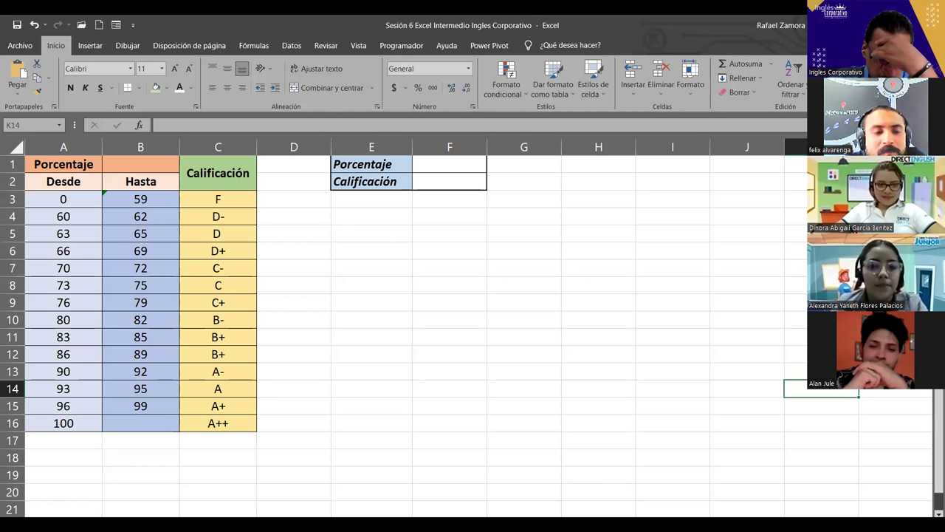
pyautogui.click(376, 299)
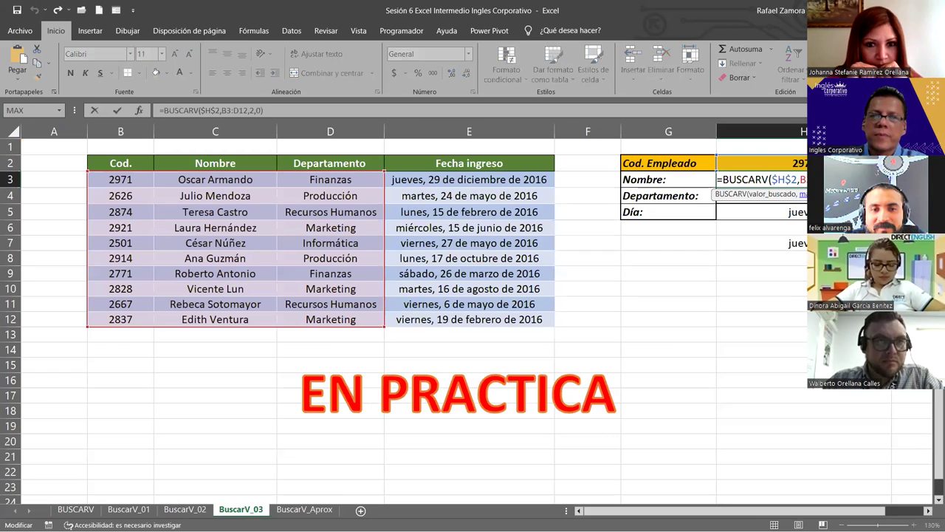
# Inspect H3's lookup arguments and shrink its table range to B3:C12
pyautogui.moveTo(771, 179); pyautogui.dragTo(786, 178)
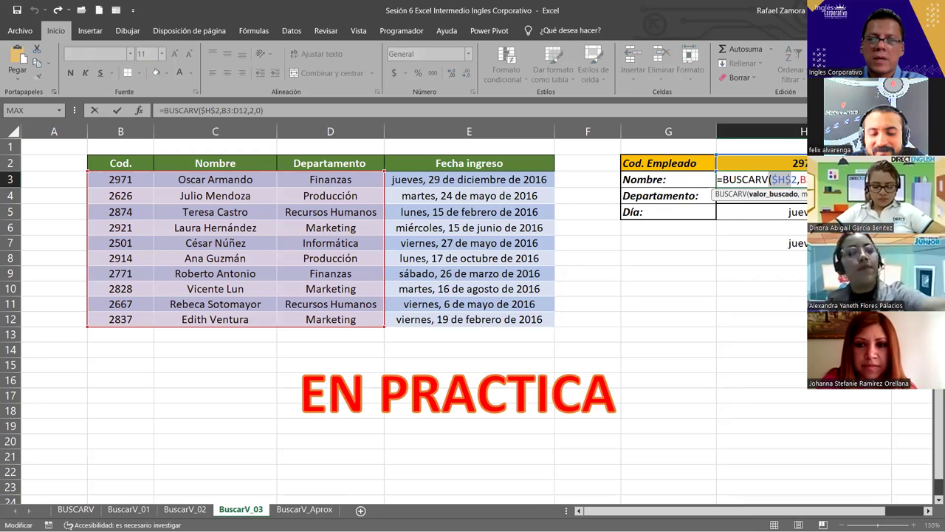
pyautogui.click(795, 180)
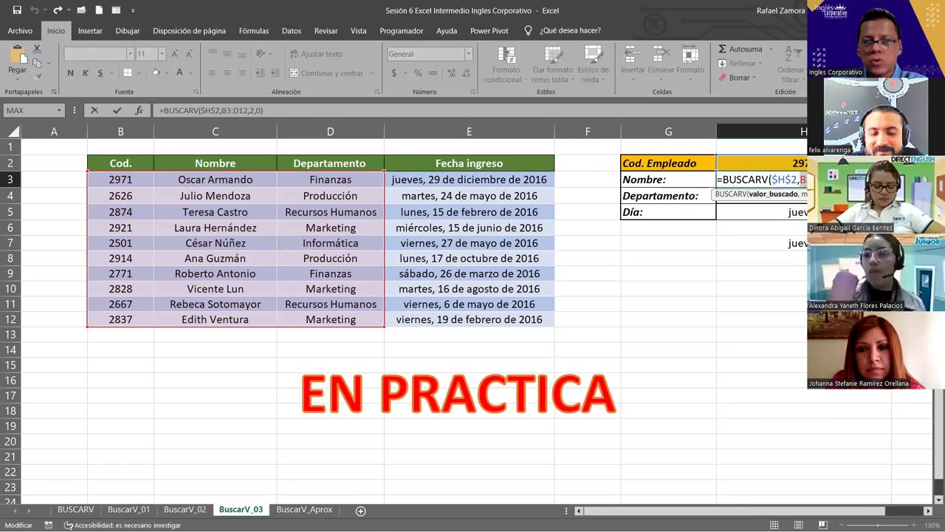
pyautogui.moveTo(800, 180); pyautogui.dragTo(849, 180)
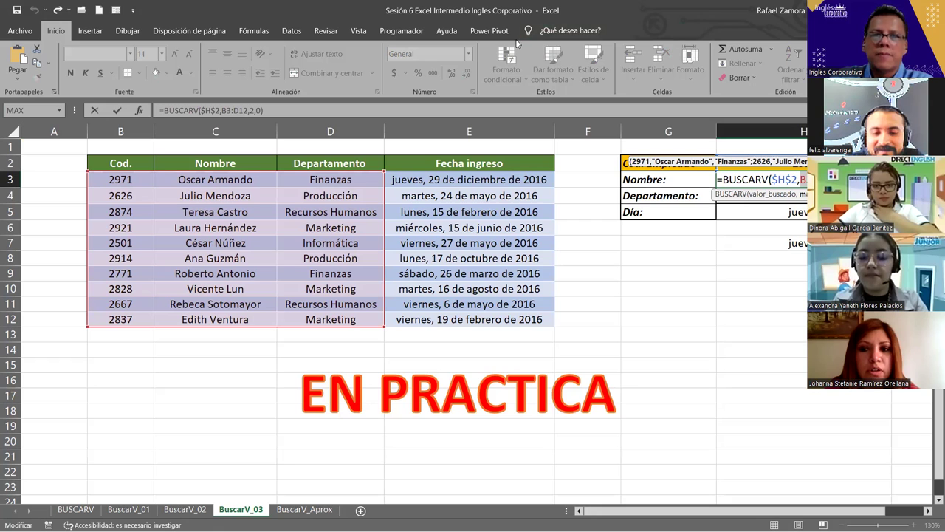
pyautogui.moveTo(385, 327); pyautogui.dragTo(292, 325)
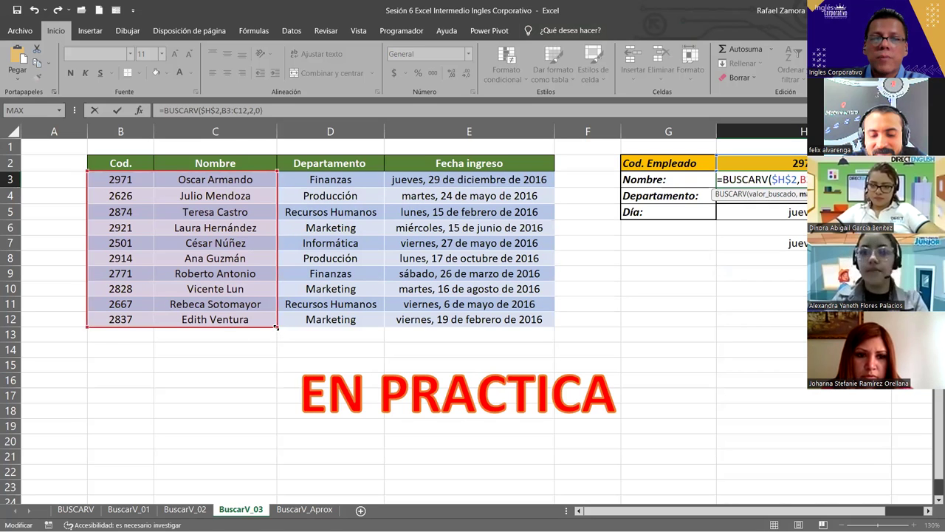
# Widen the H3 lookup range to B3:E12, commit it, and move to the BuscarV_Aprox sheet
pyautogui.moveTo(329, 322); pyautogui.dragTo(347, 321)
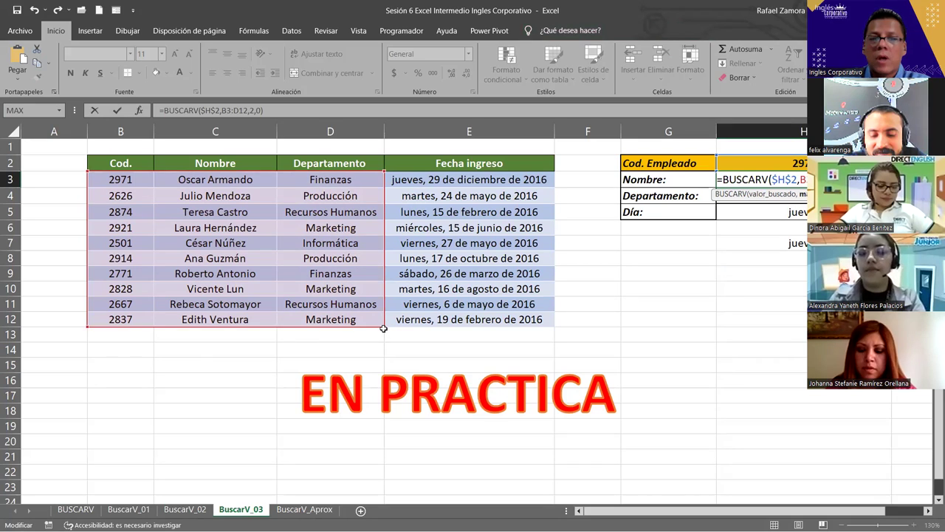
pyautogui.moveTo(384, 327); pyautogui.dragTo(531, 329)
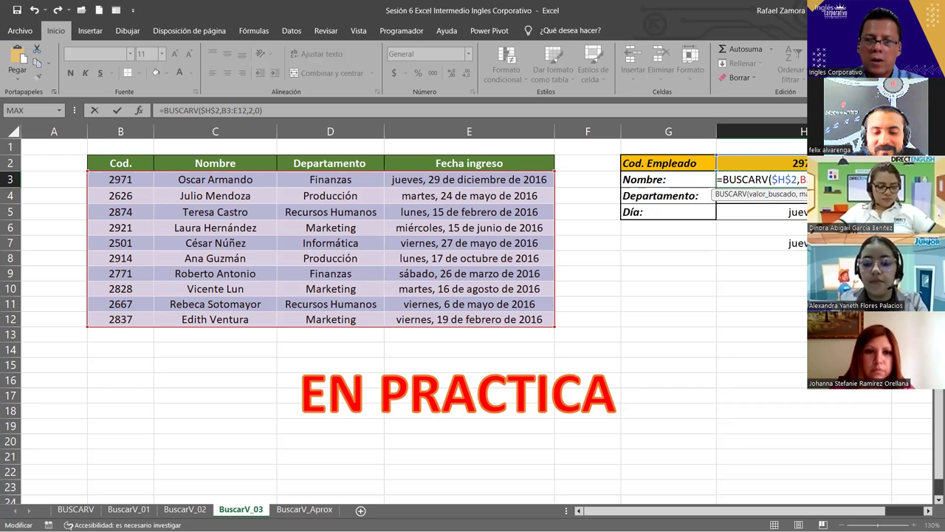
pyautogui.press('Return')
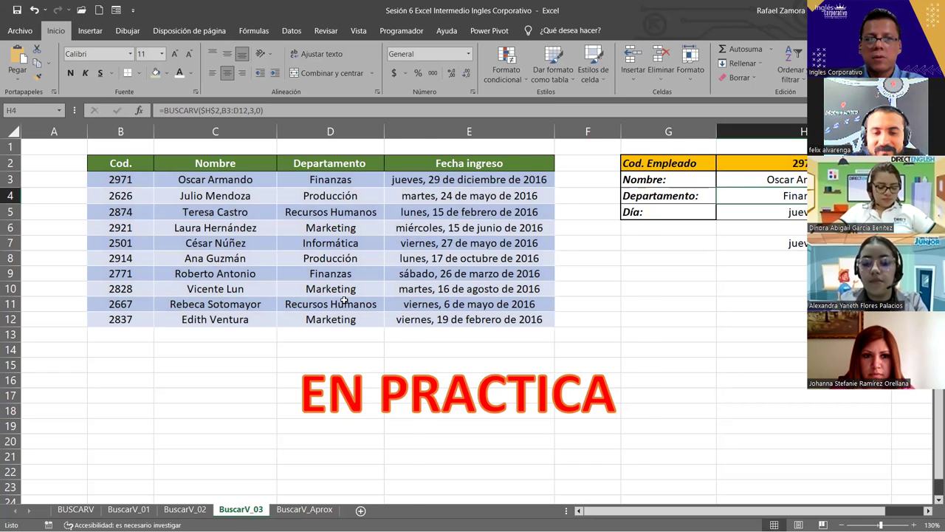
pyautogui.hotkey('ctrl', 'pagedown')
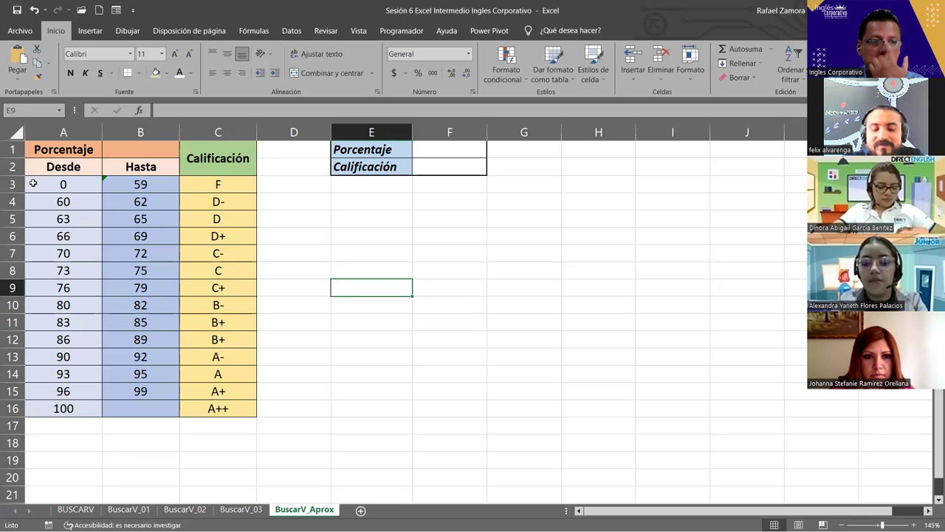
# Enter 60 as the percentage in F1
pyautogui.click(66, 189)
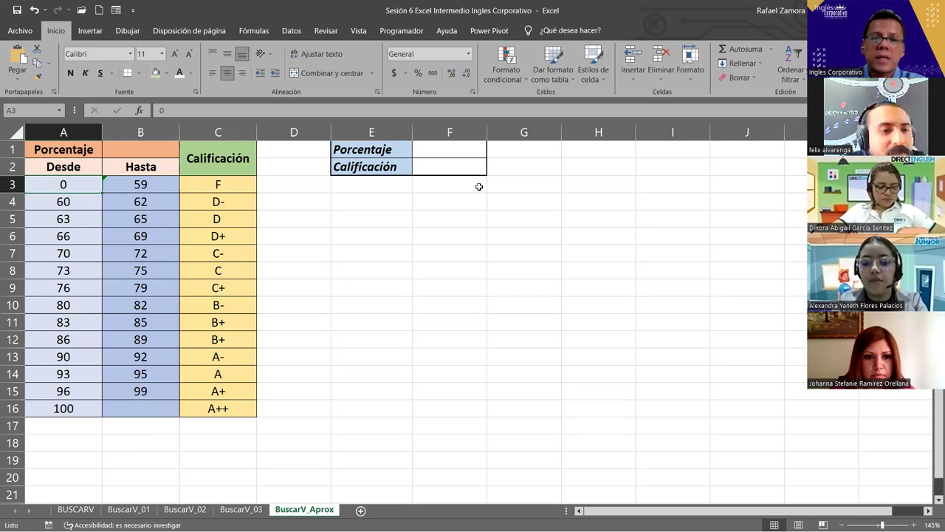
pyautogui.click(448, 149)
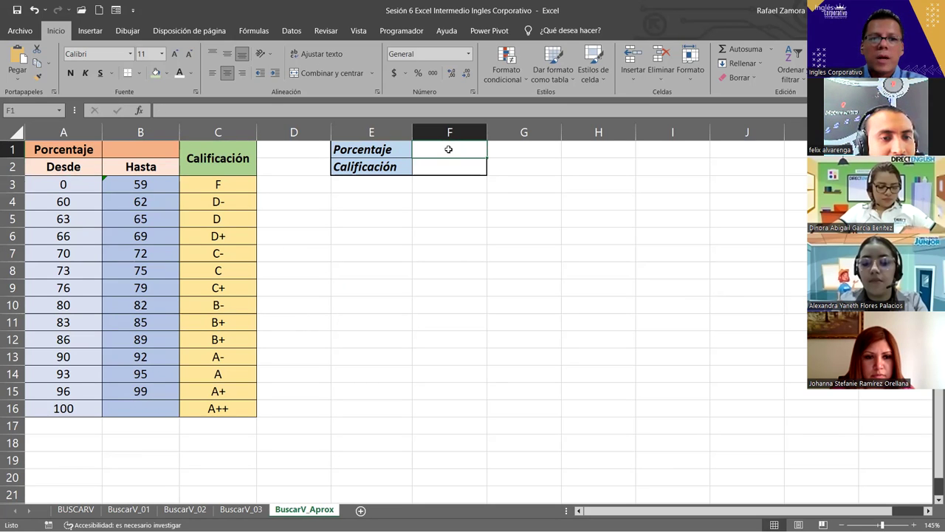
pyautogui.write('60')
pyautogui.press('Return')
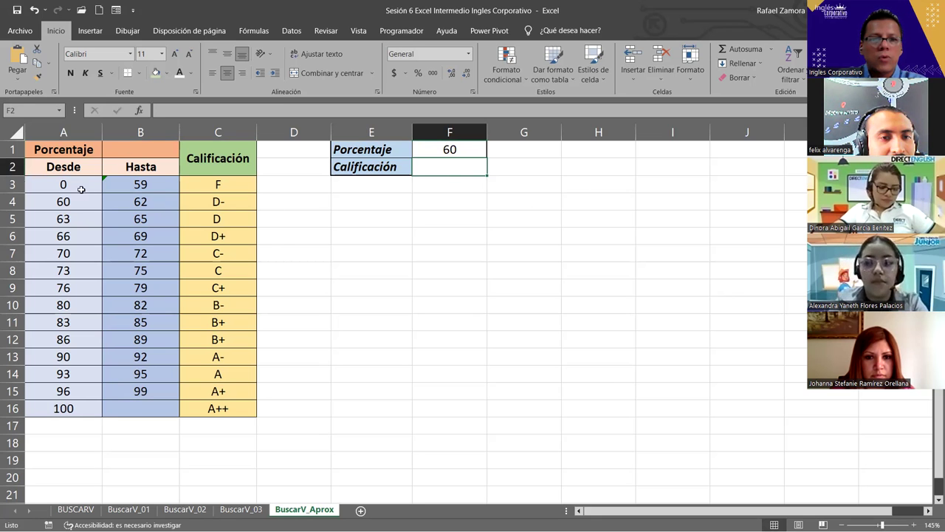
# Start F2's BUSCARV with F1 as lookup value and A3:C16 as the table
pyautogui.moveTo(226, 186); pyautogui.dragTo(206, 411)
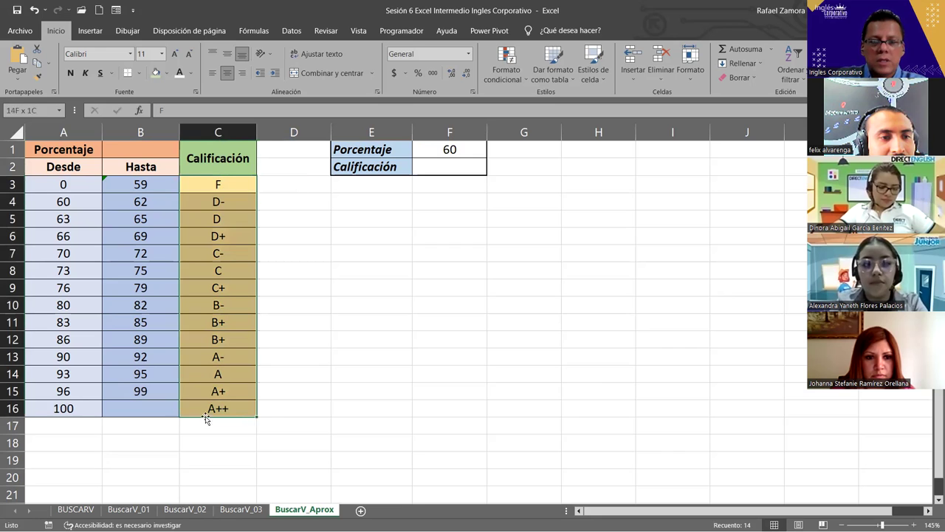
pyautogui.click(442, 171)
pyautogui.write('=')
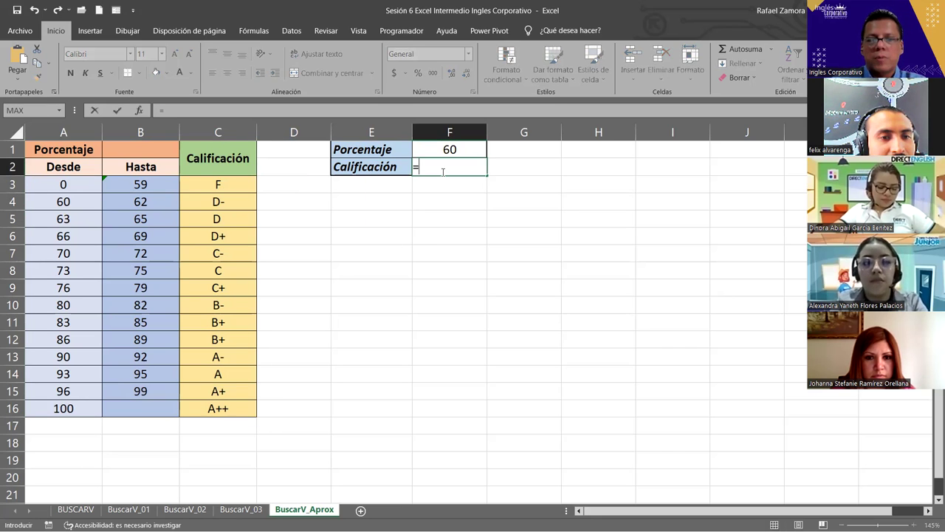
pyautogui.write('buscar')
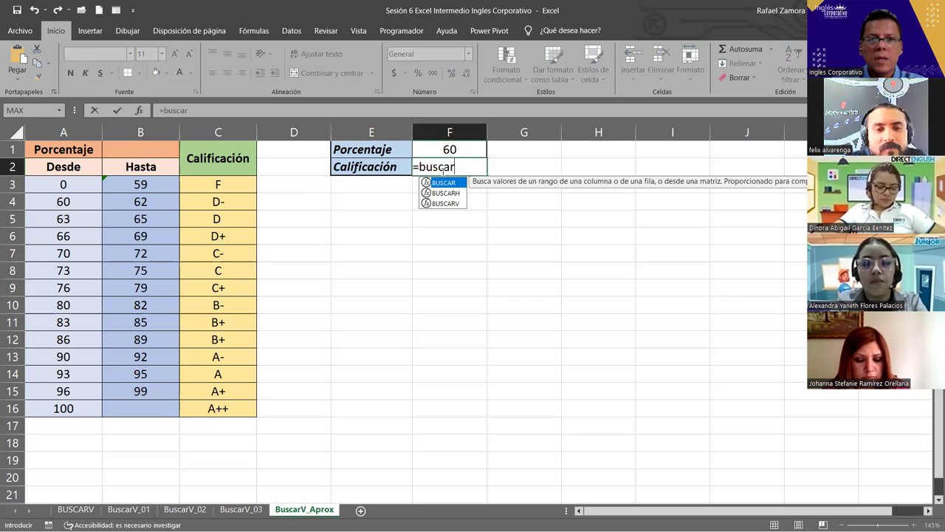
pyautogui.write('v')
pyautogui.press('Tab')
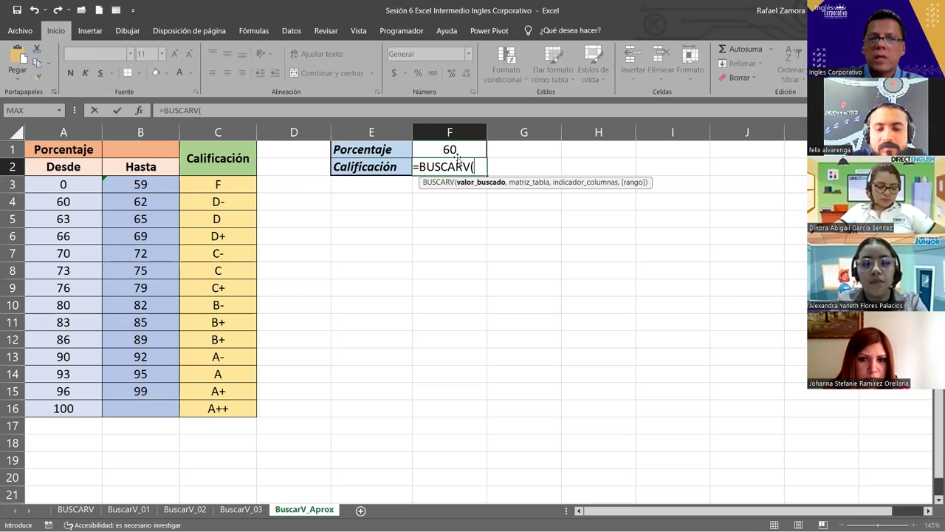
pyautogui.click(462, 150)
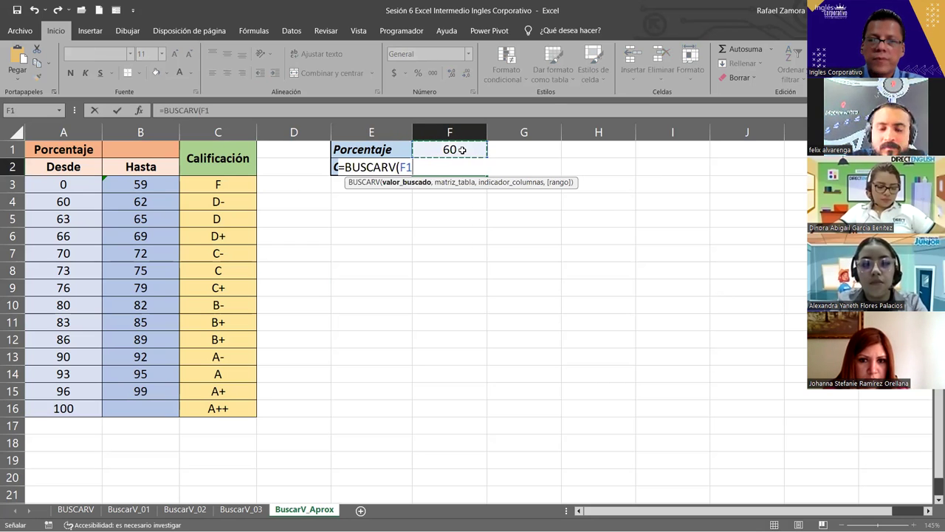
pyautogui.write(',')
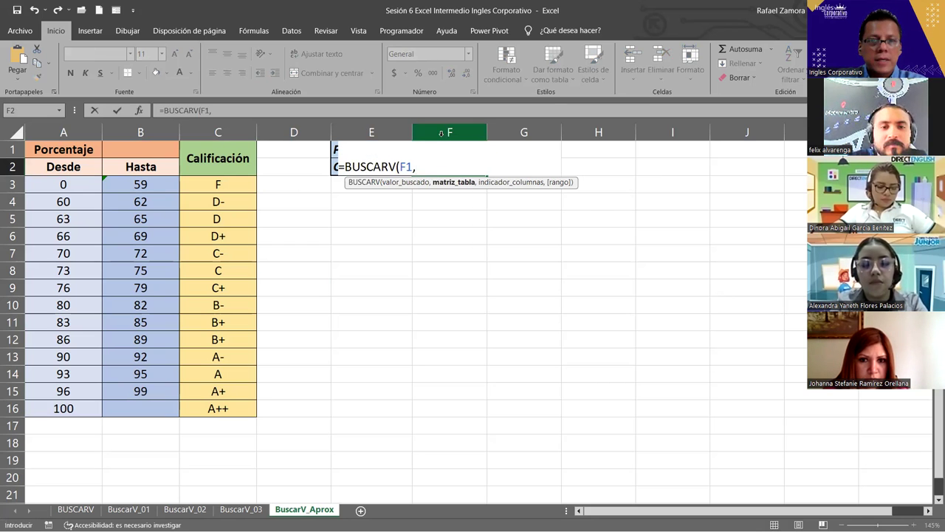
pyautogui.click(66, 182)
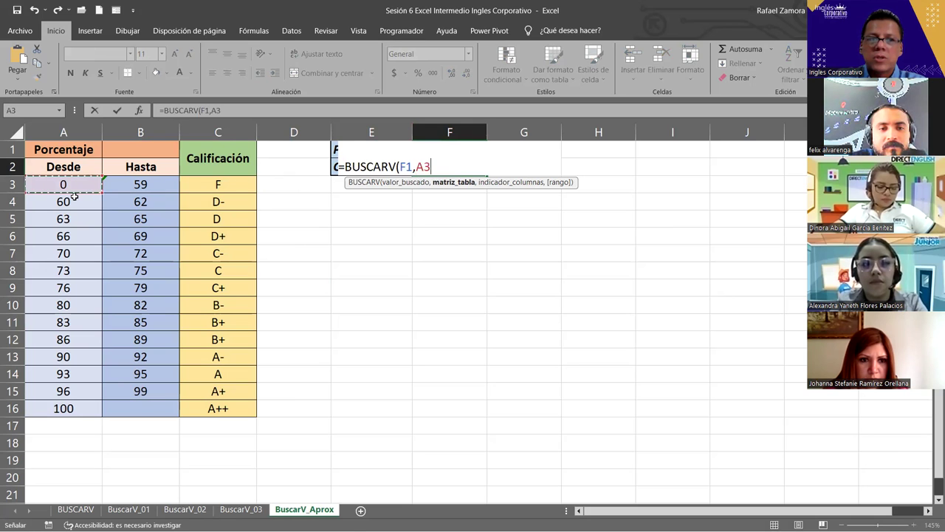
pyautogui.keyDown('shift'); pyautogui.click(209, 407); pyautogui.keyUp('shift')
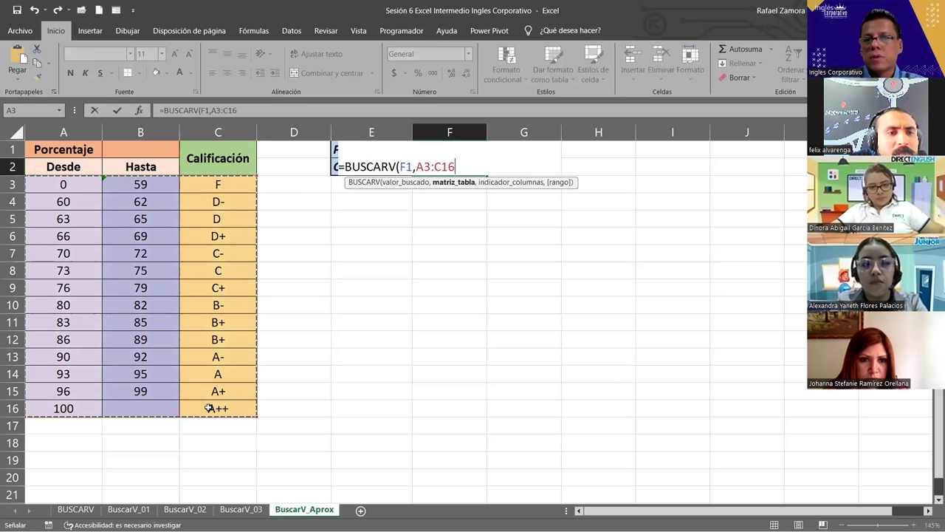
# Finish with column index 3 and approximate matching, committing =BUSCARV(F1,A3:C16,3)
pyautogui.write(',')
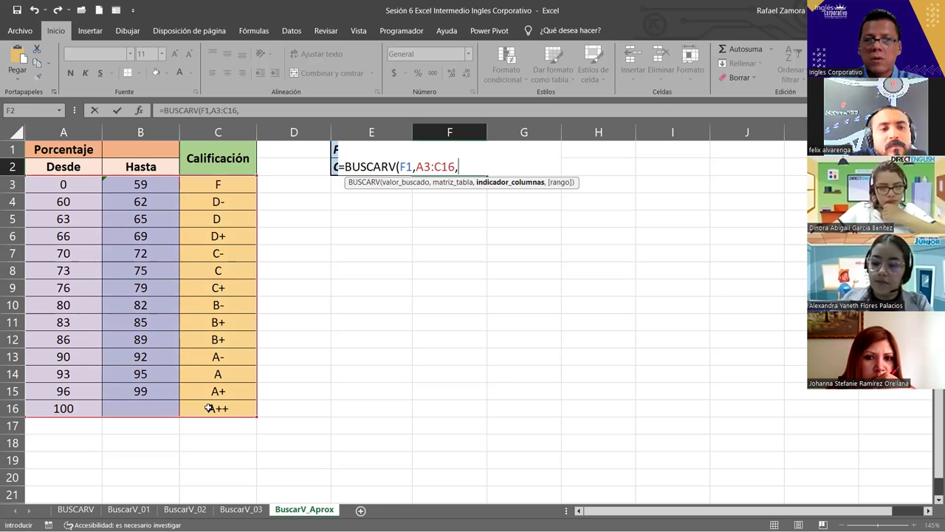
pyautogui.write('3')
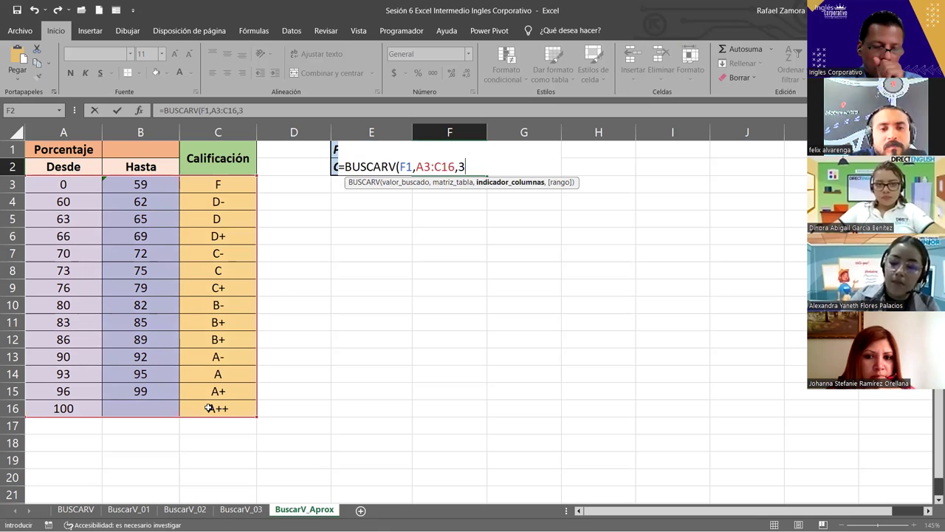
pyautogui.write(',')
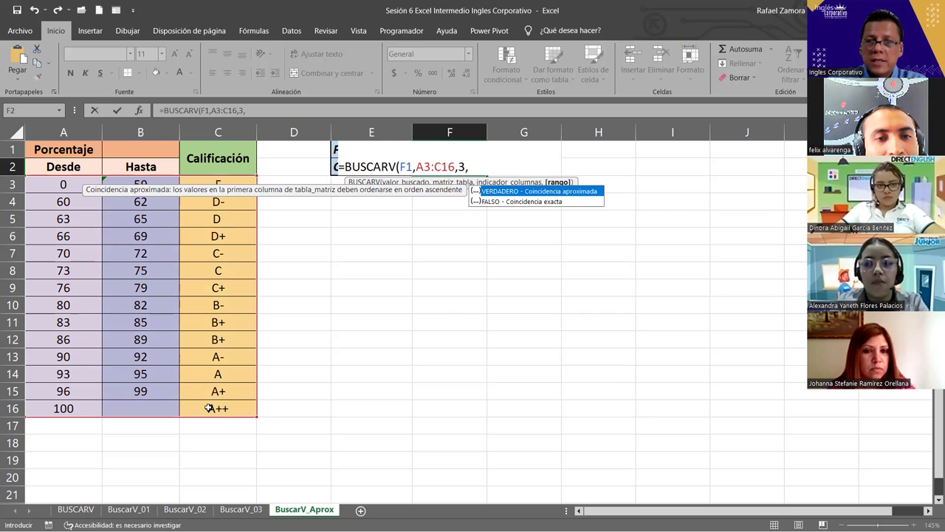
pyautogui.press('BackSpace')
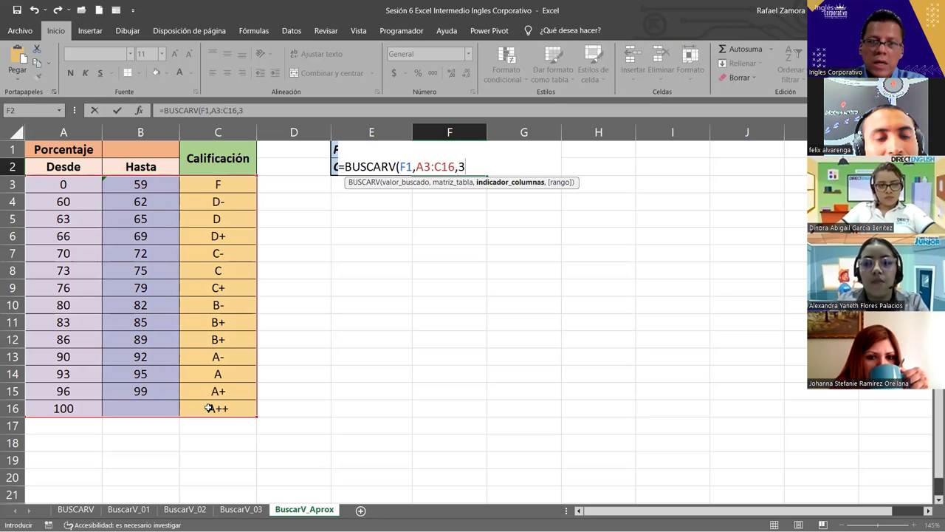
pyautogui.write(',')
pyautogui.write('1')
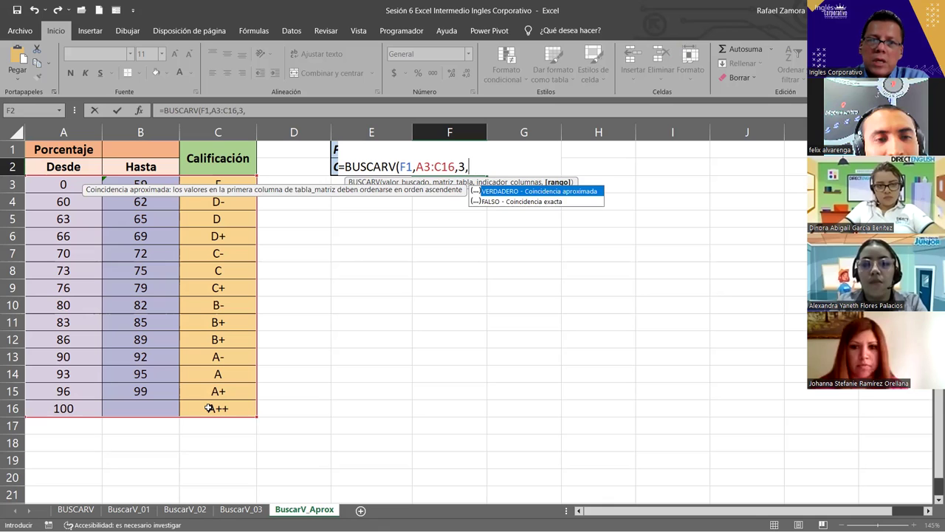
pyautogui.press('BackSpace')
pyautogui.press('BackSpace')
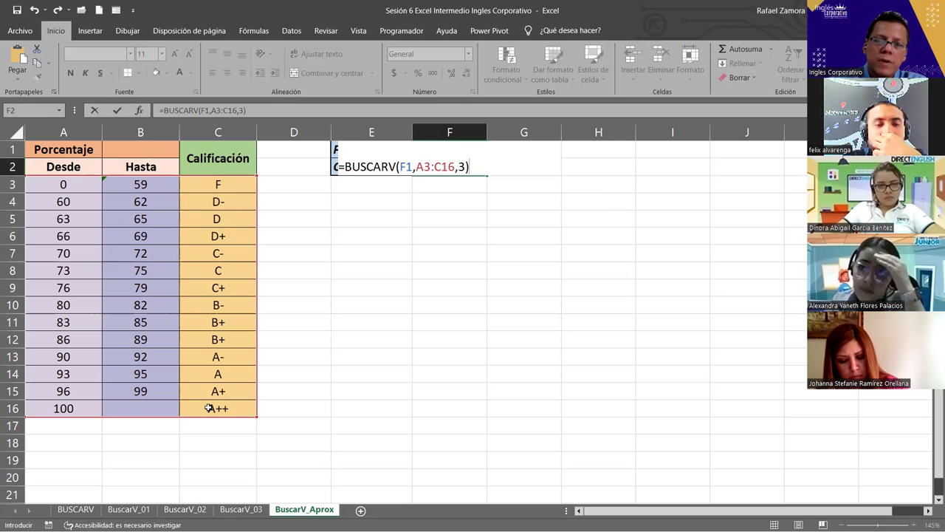
pyautogui.press('Return')
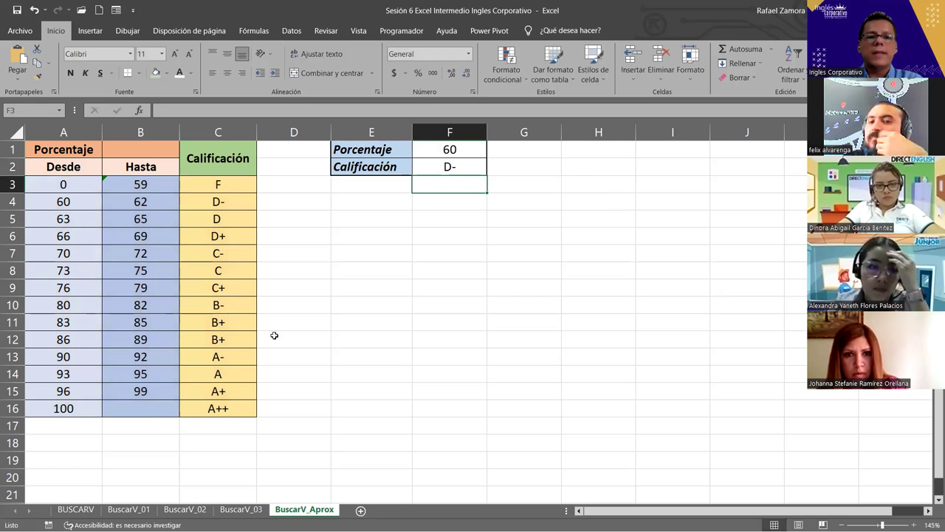
# Try percentages 80, 92 and 74 in F1, ending with grade C in F2
pyautogui.moveTo(74, 199); pyautogui.dragTo(247, 200)
pyautogui.click(463, 149)
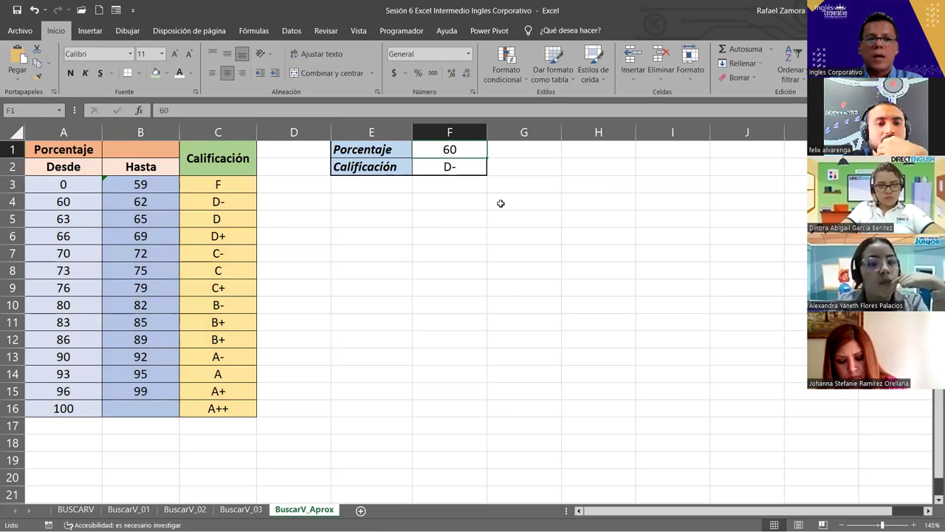
pyautogui.write('80')
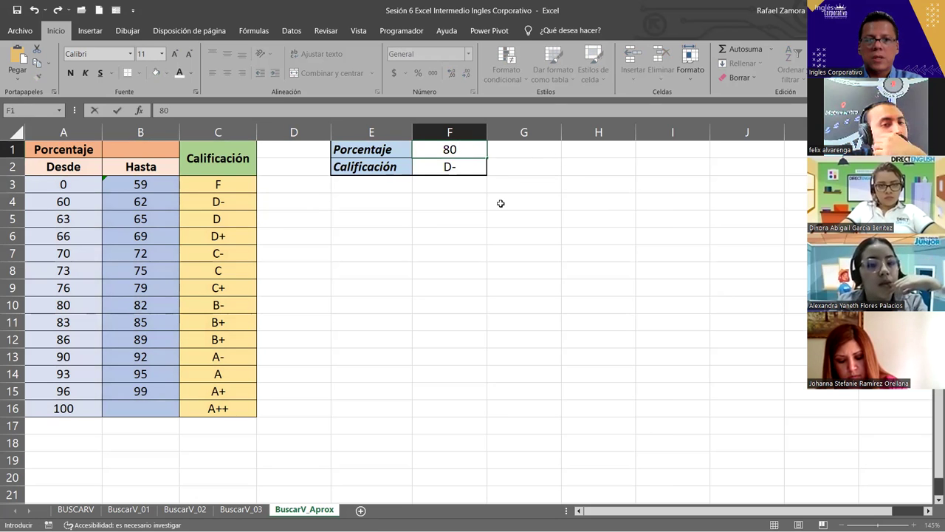
pyautogui.hotkey('ctrl', 'Return')
pyautogui.click(247, 309)
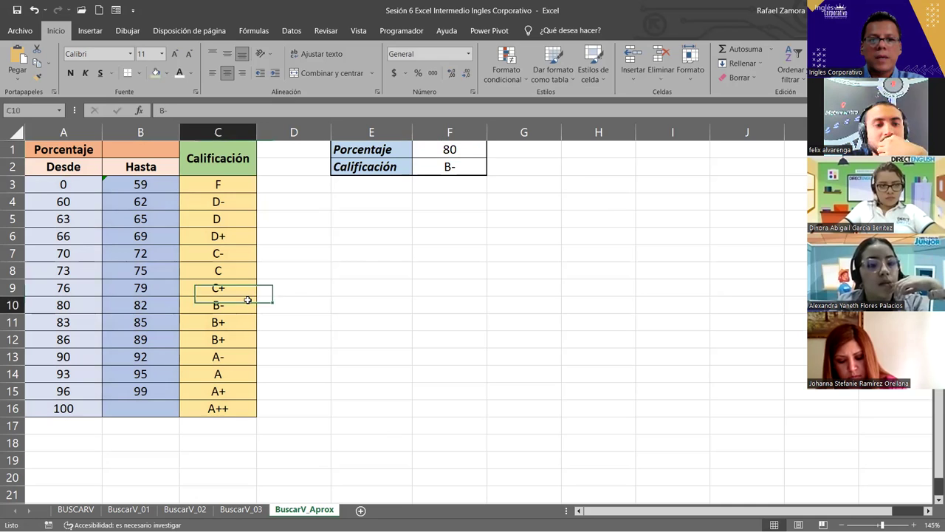
pyautogui.click(463, 148)
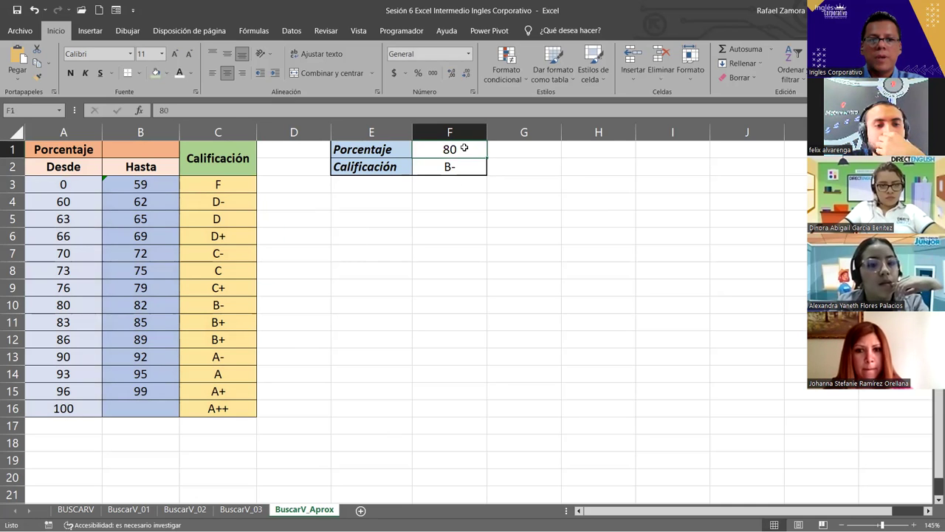
pyautogui.write('92')
pyautogui.hotkey('ctrl', 'Return')
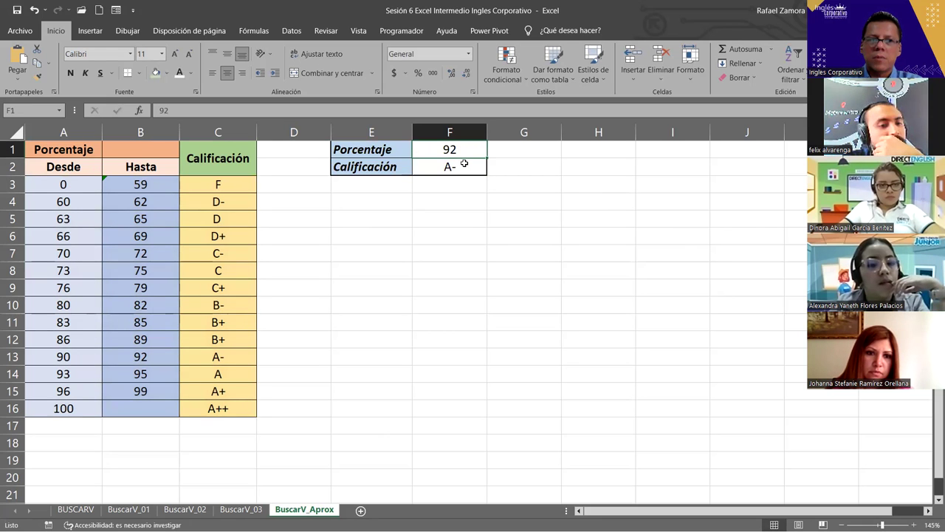
pyautogui.write('74')
pyautogui.hotkey('ctrl', 'Return')
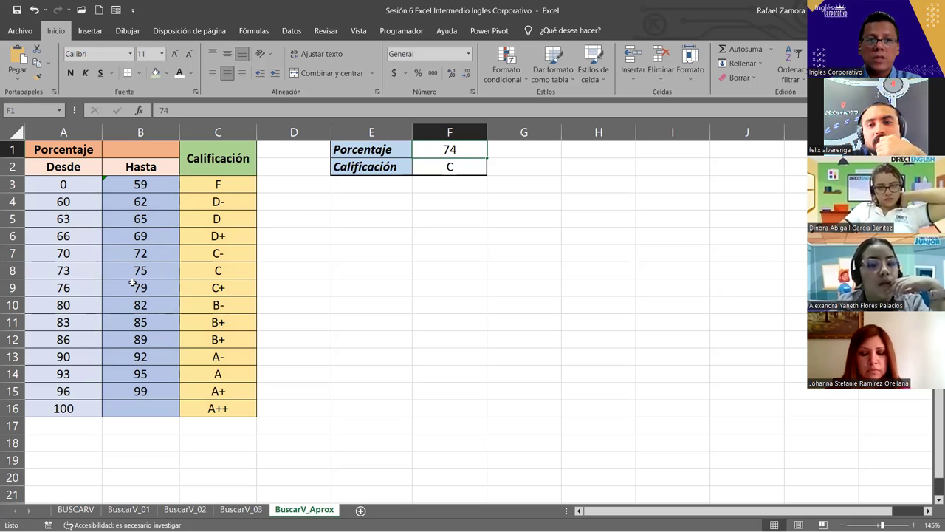
pyautogui.click(70, 272)
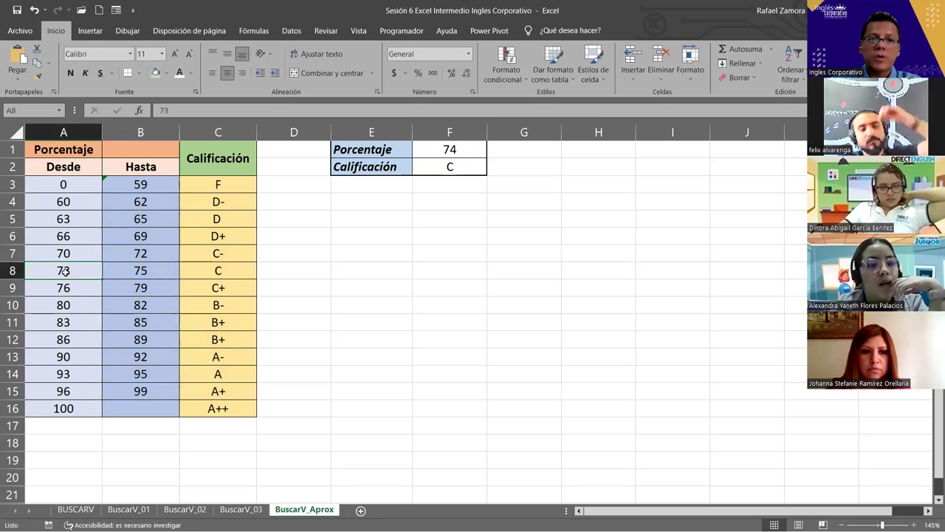
pyautogui.moveTo(82, 263); pyautogui.dragTo(138, 270)
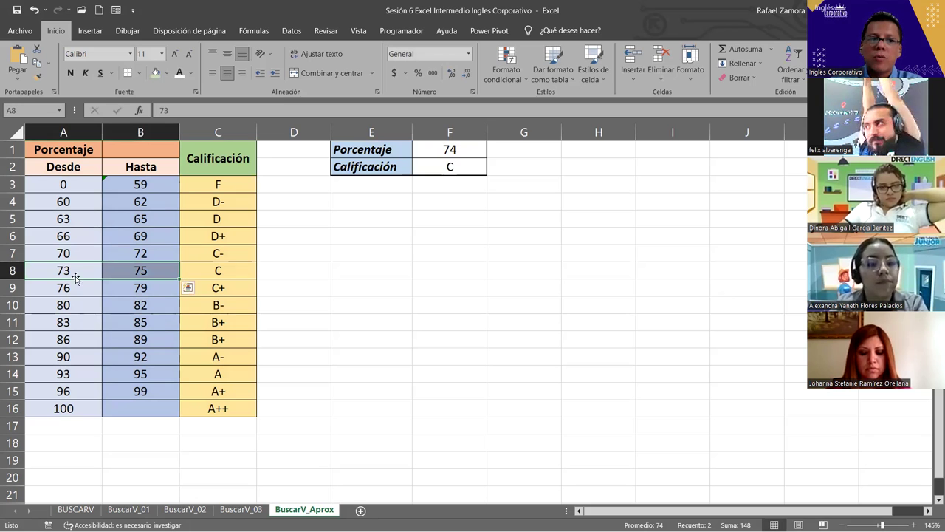
pyautogui.click(221, 270)
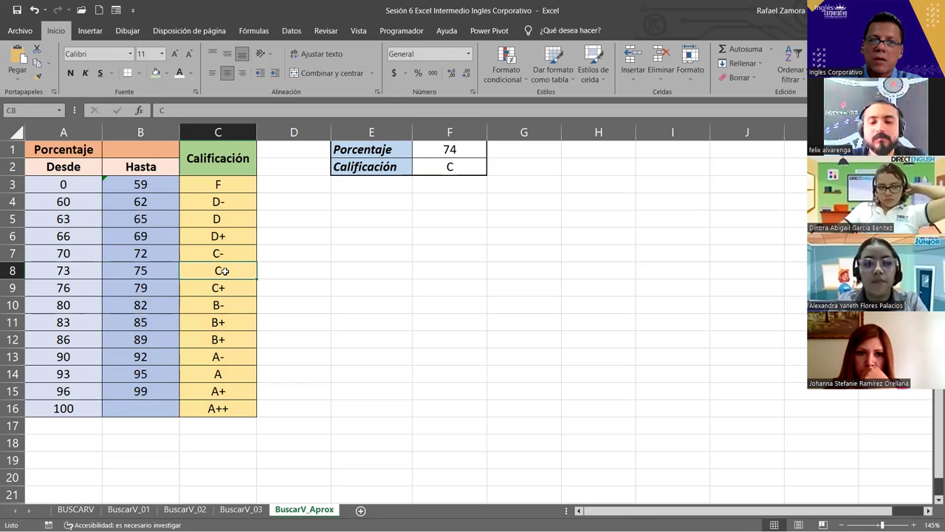
pyautogui.click(434, 149)
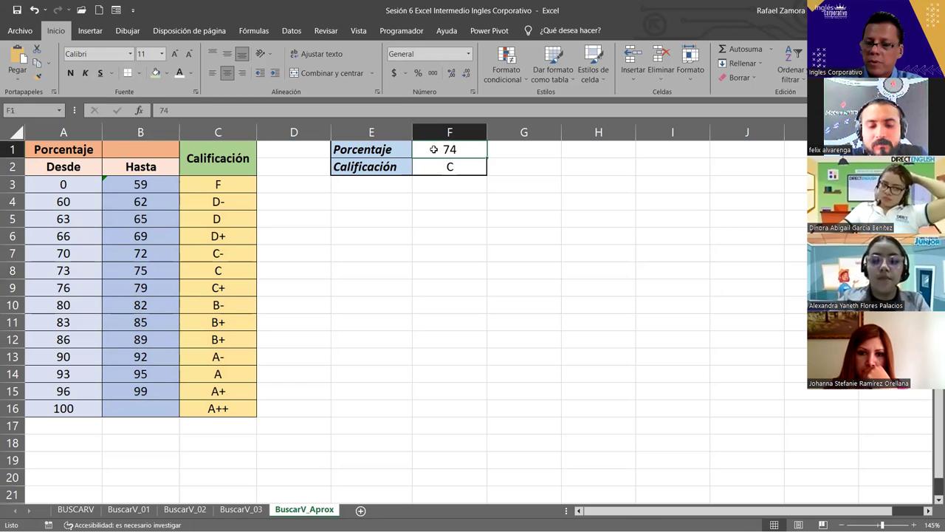
# Enter 20 as the percentage in F1 and compare the resulting F grade with C3
pyautogui.write('20')
pyautogui.hotkey('ctrl', 'Return')
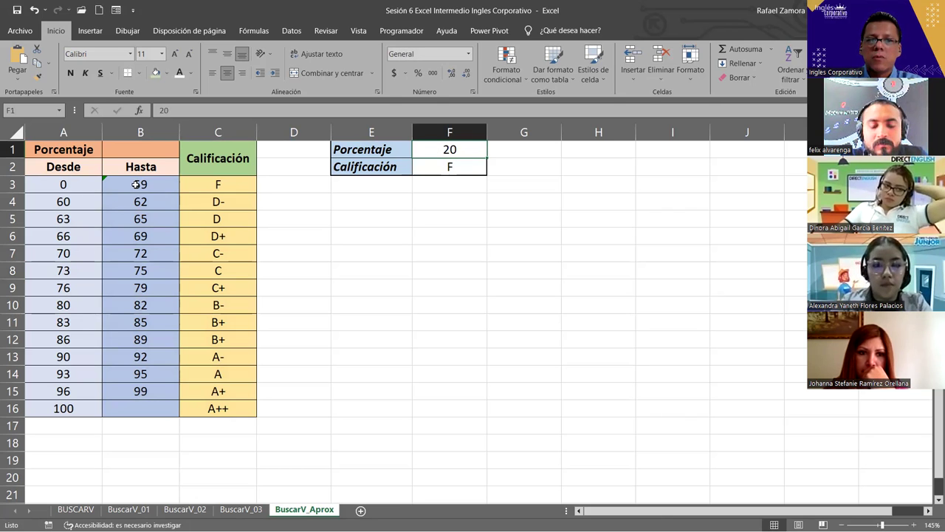
pyautogui.click(237, 187)
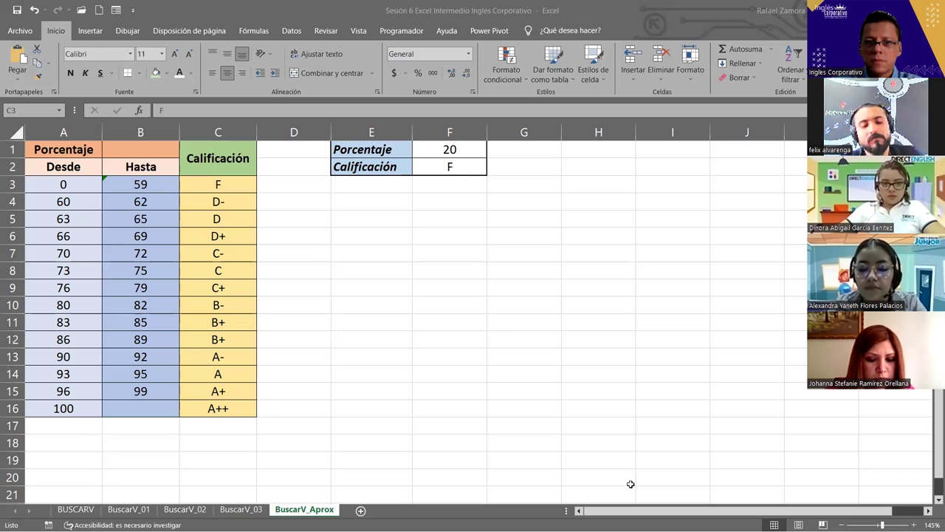
# Bring the Sesión 7 Excel Intermedio workbook, on its BUSCARH sheet, into focus
pyautogui.click(524, 356)
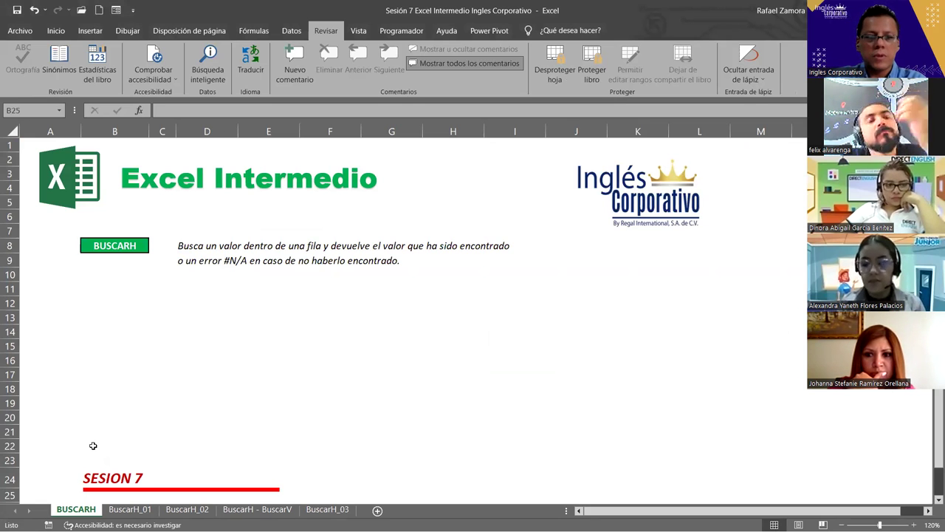
pyautogui.click(130, 510)
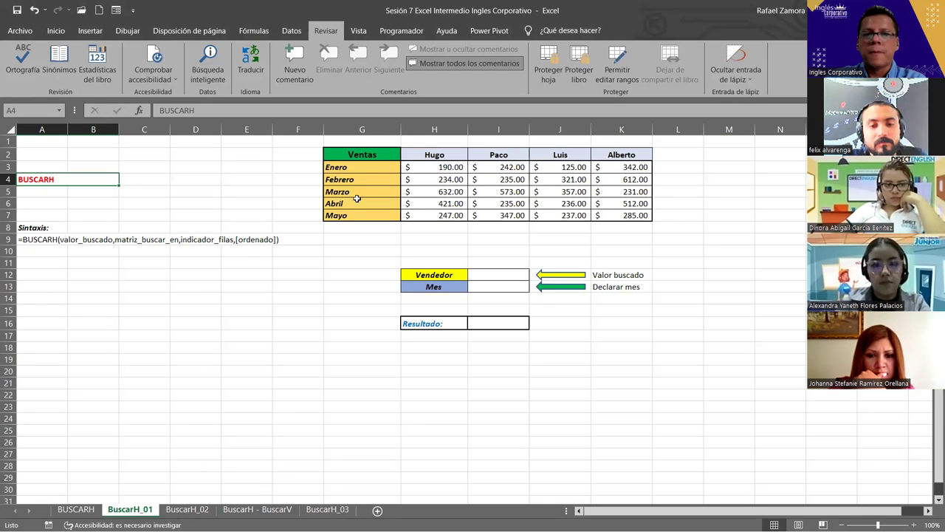
pyautogui.keyDown('ctrl'); pyautogui.scroll(1, 651, 411); pyautogui.keyUp('ctrl')
pyautogui.keyDown('ctrl'); pyautogui.scroll(1, 650, 411); pyautogui.keyUp('ctrl')
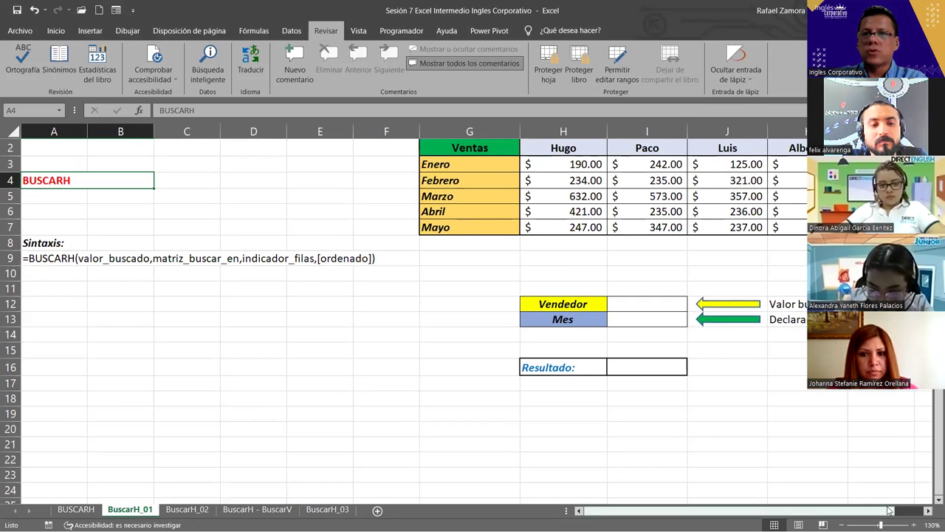
pyautogui.hscroll(1, 813, 513)
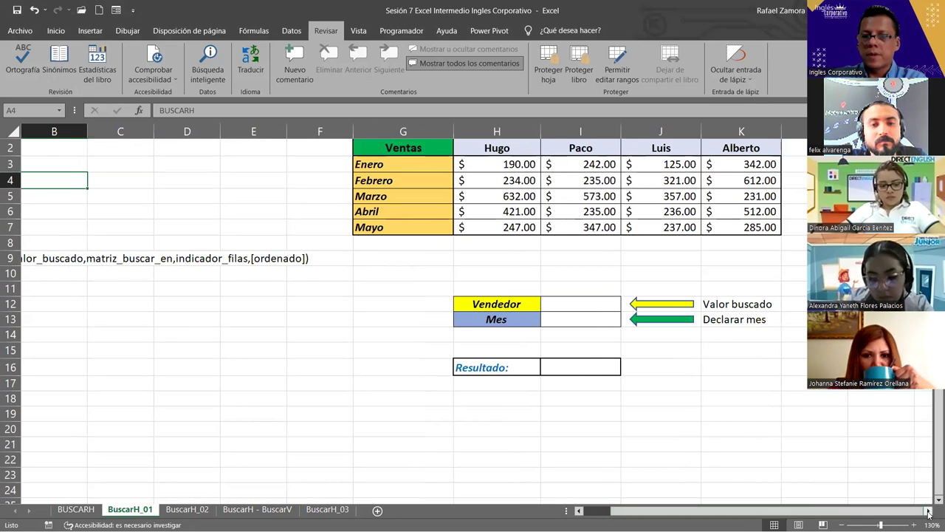
pyautogui.click(928, 510)
pyautogui.click(928, 509)
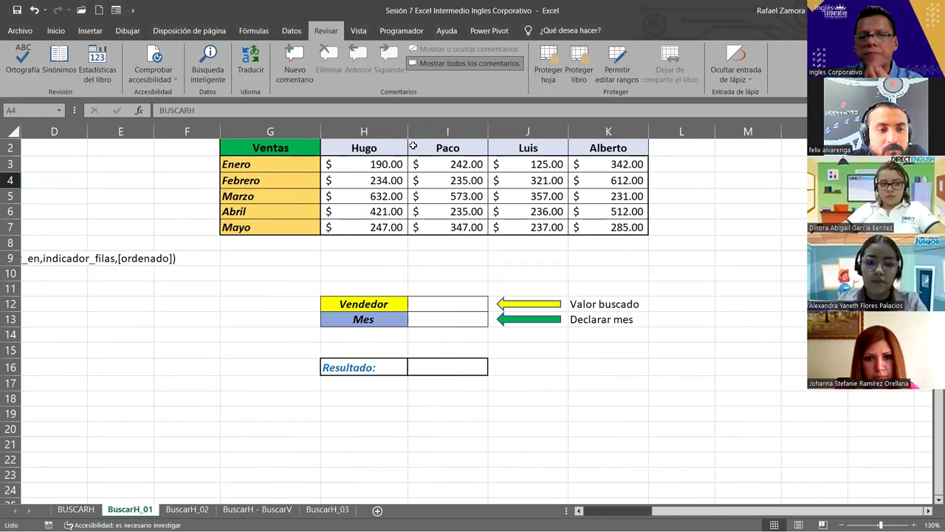
pyautogui.click(434, 305)
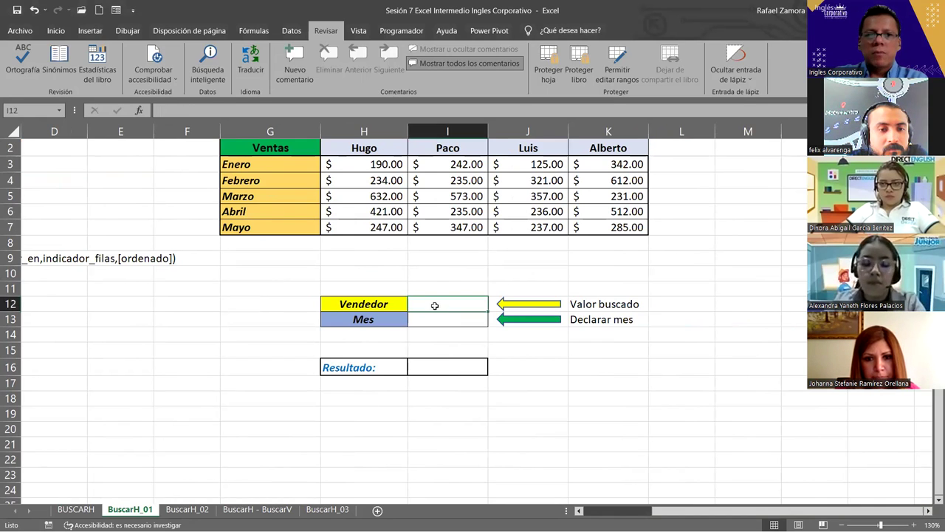
# Add a data-validation list to I12 sourced from the vendor headers H2:K2
pyautogui.click(291, 31)
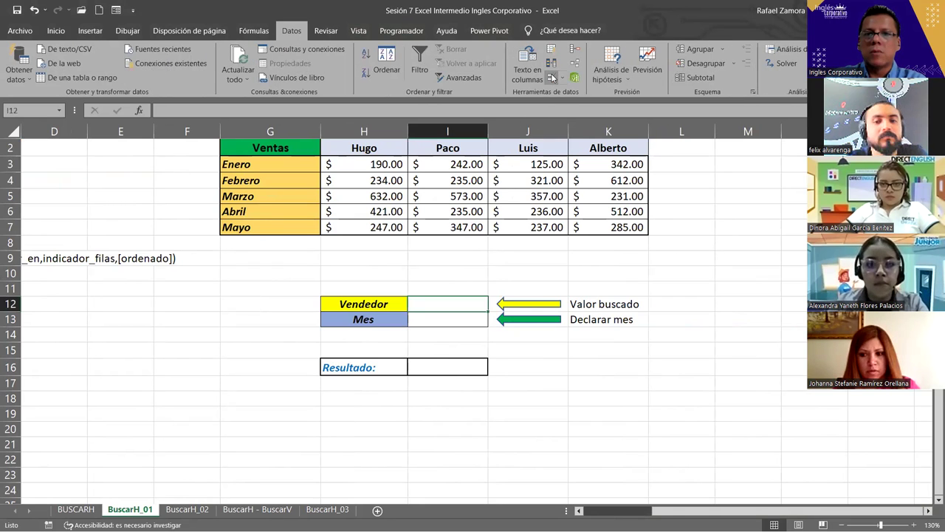
pyautogui.click(551, 76)
pyautogui.click(696, 127)
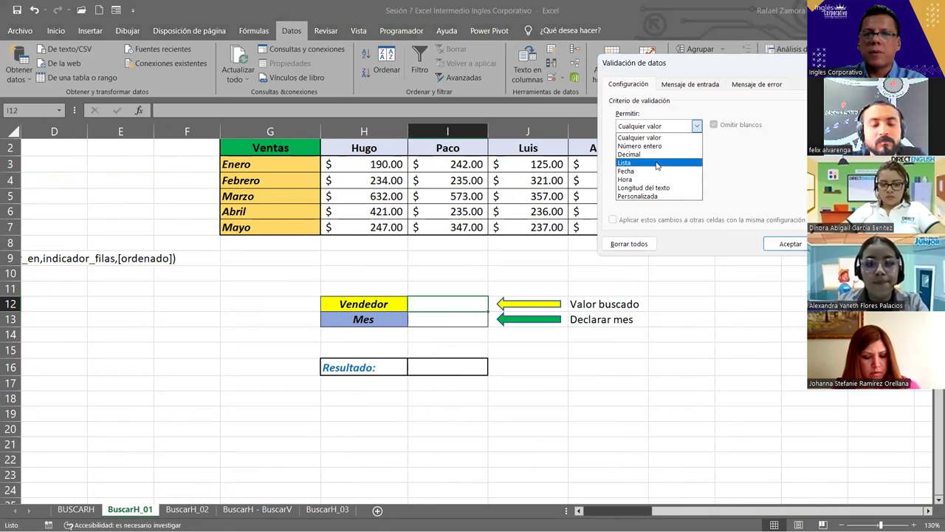
pyautogui.click(639, 167)
pyautogui.click(732, 178)
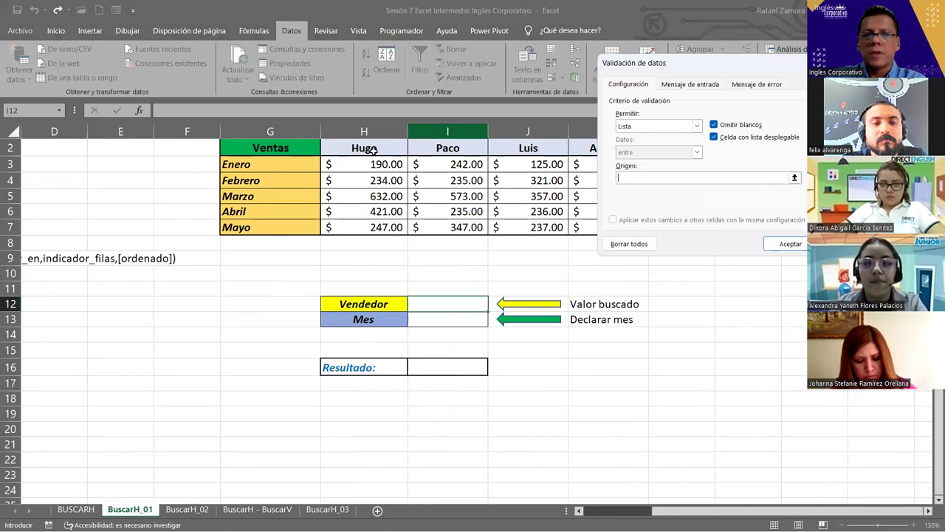
pyautogui.moveTo(592, 149); pyautogui.dragTo(325, 148)
pyautogui.click(779, 242)
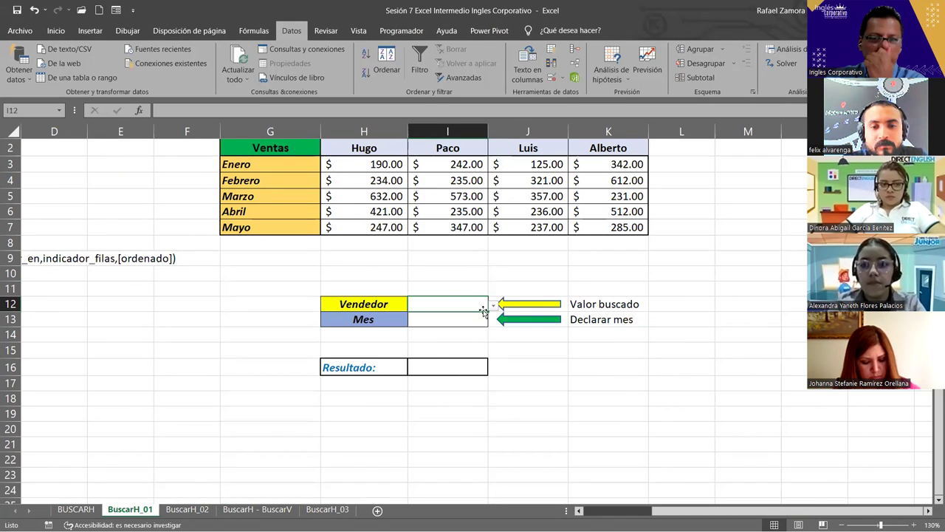
# Choose Paco as the vendor in I12 and enter Enero as the month in I13
pyautogui.click(492, 305)
pyautogui.click(424, 329)
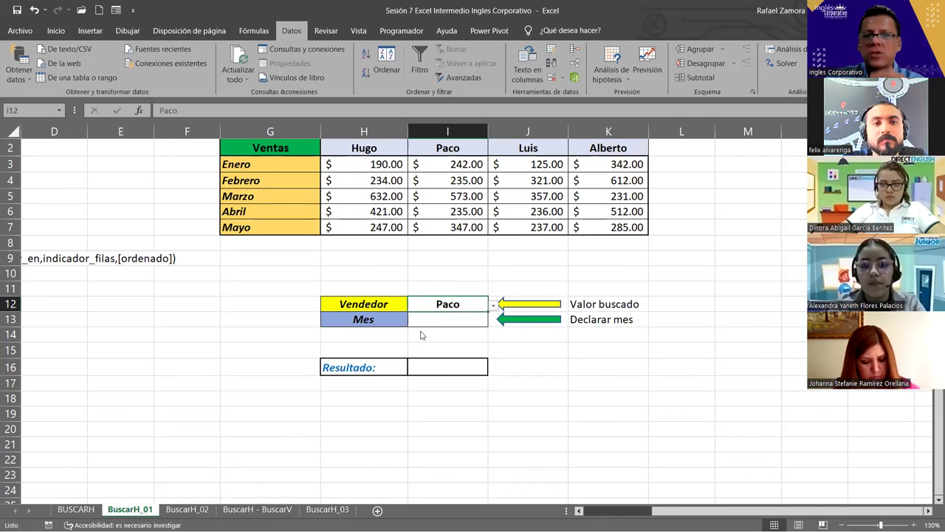
pyautogui.click(655, 266)
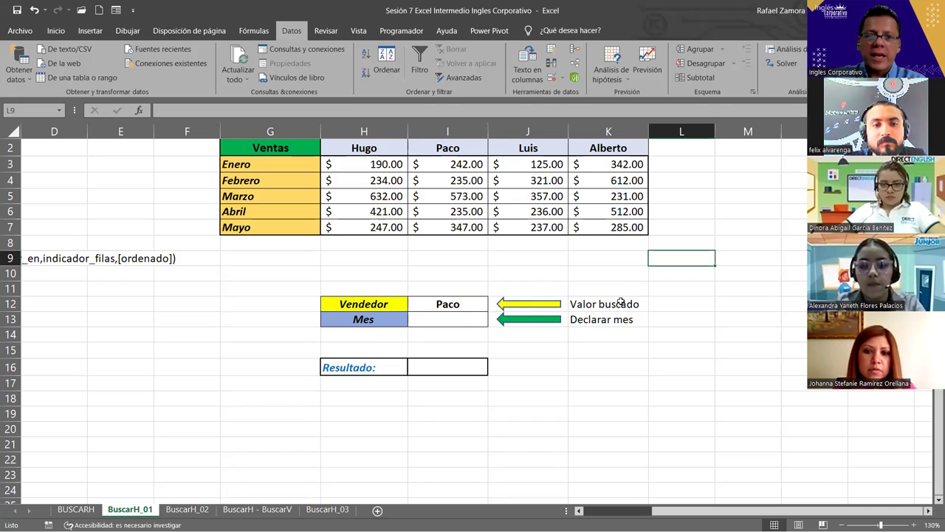
pyautogui.click(462, 303)
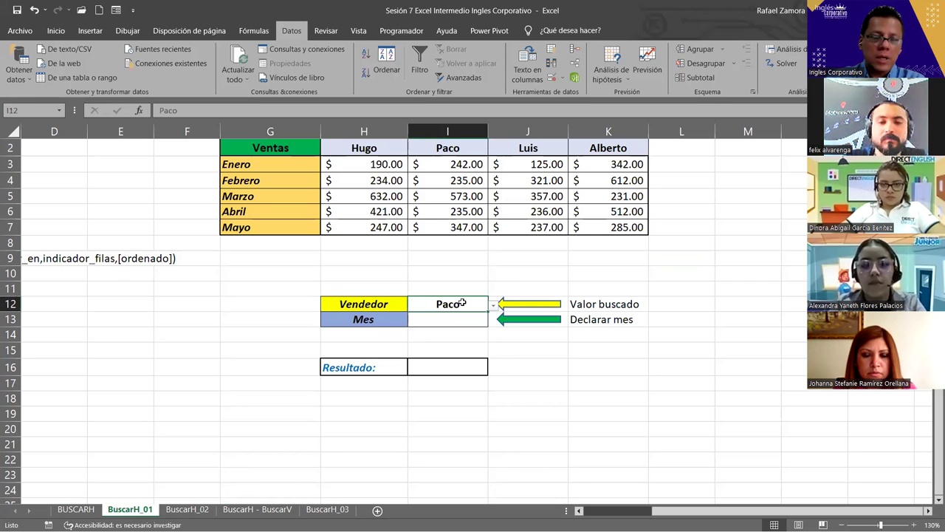
pyautogui.click(478, 319)
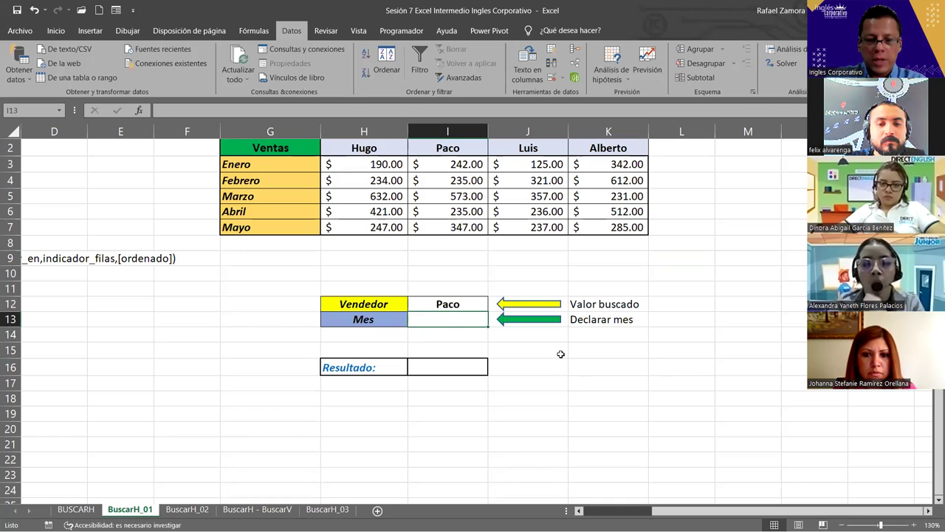
pyautogui.write('Enero')
pyautogui.press('Return')
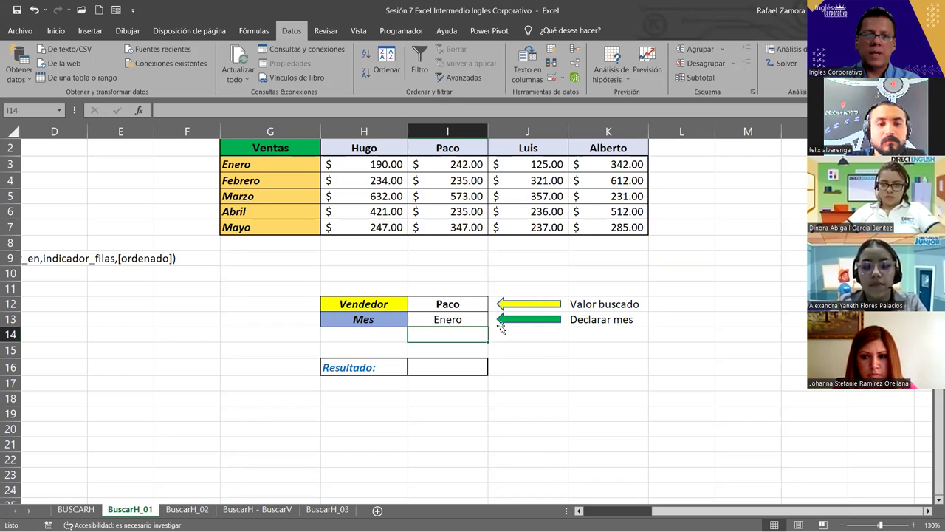
pyautogui.click(449, 321)
pyautogui.click(460, 304)
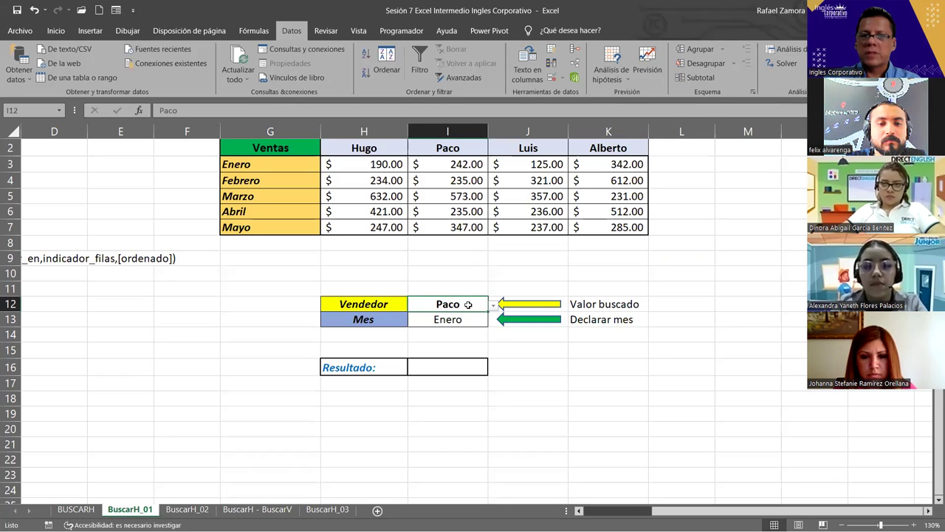
# Enter =BUSCARH(I12,H2:K7,2,0) in I16, returning Paco's Enero sales of $242.00
pyautogui.click(448, 372)
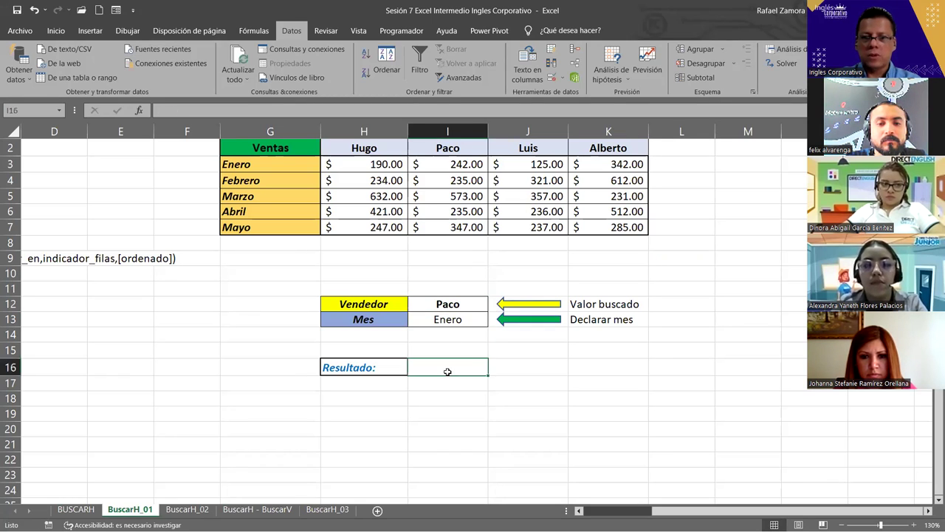
pyautogui.write('=')
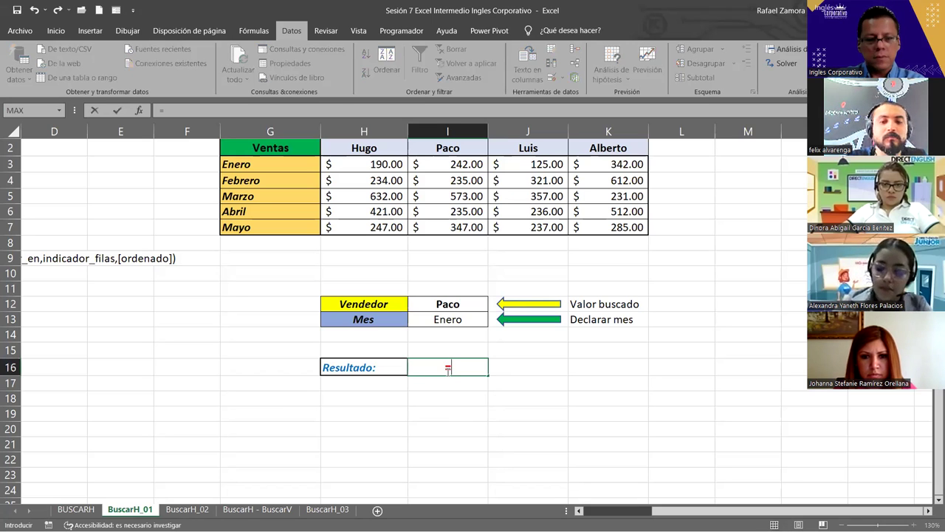
pyautogui.write('BUSCARH(')
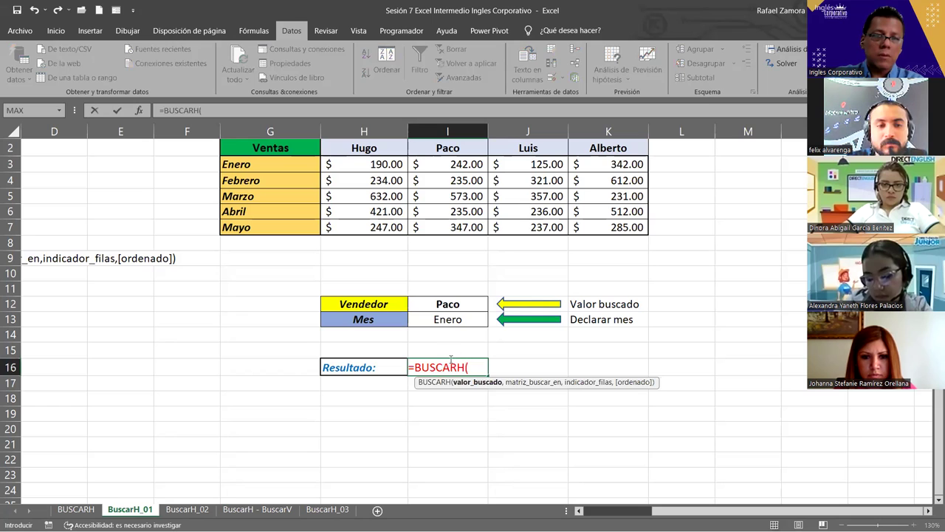
pyautogui.click(456, 304)
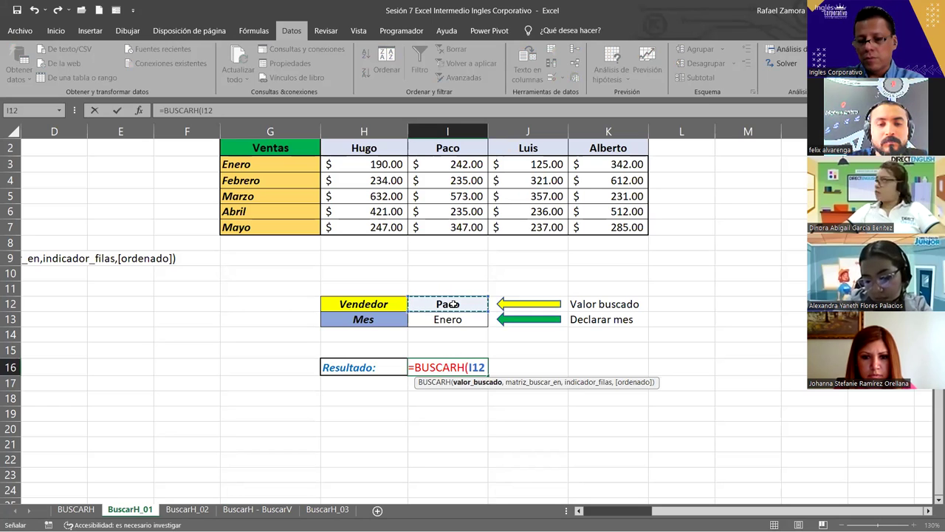
pyautogui.write(',')
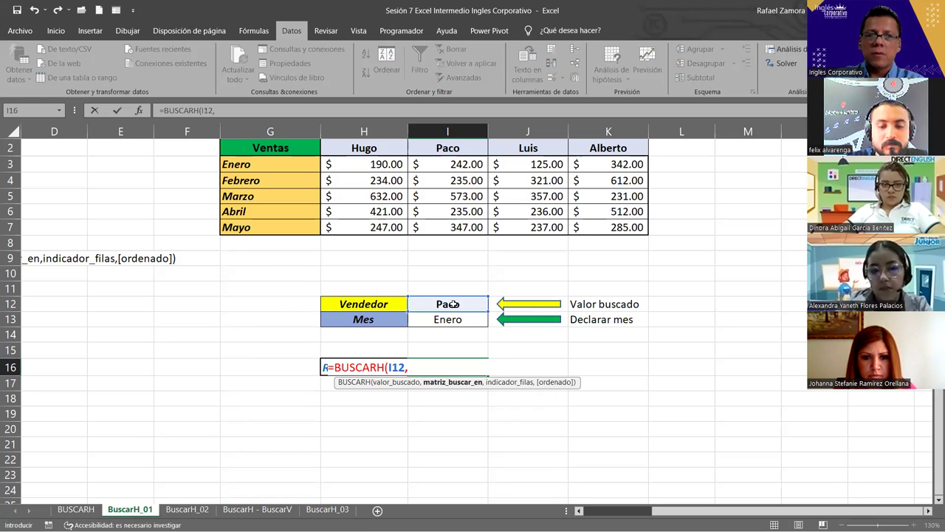
pyautogui.click(361, 144)
pyautogui.click(361, 144)
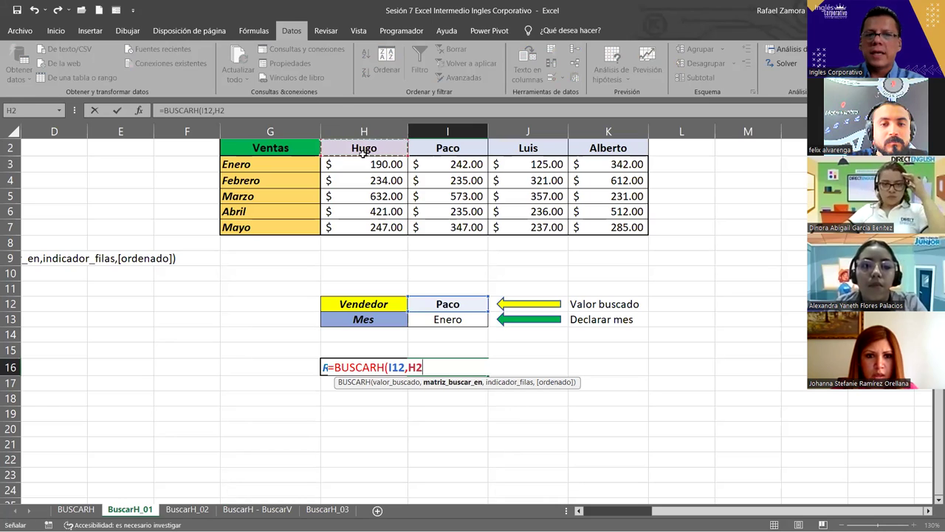
pyautogui.keyDown('shift'); pyautogui.click(590, 223); pyautogui.keyUp('shift')
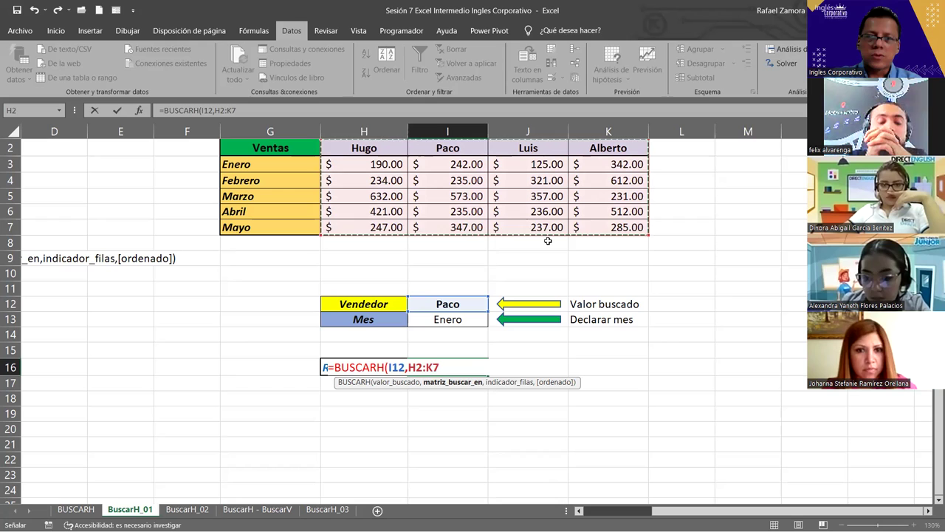
pyautogui.write(',')
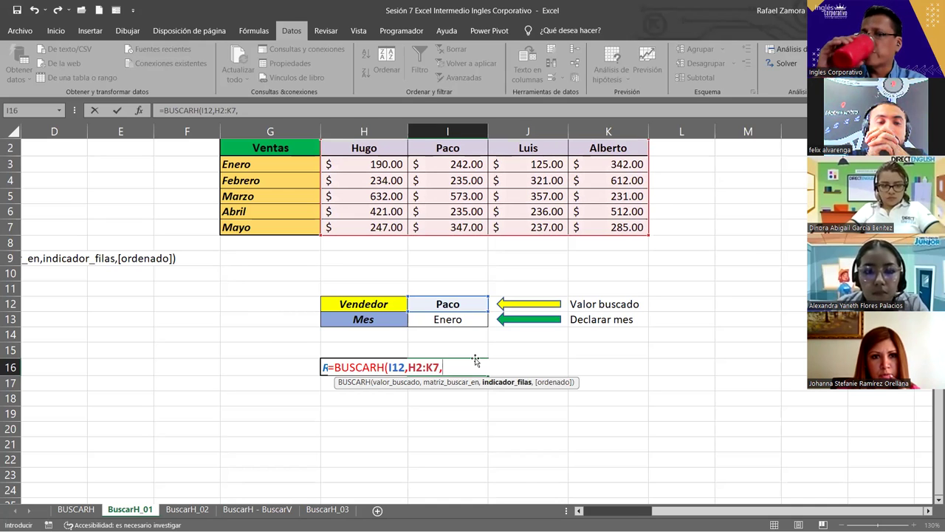
pyautogui.write('2')
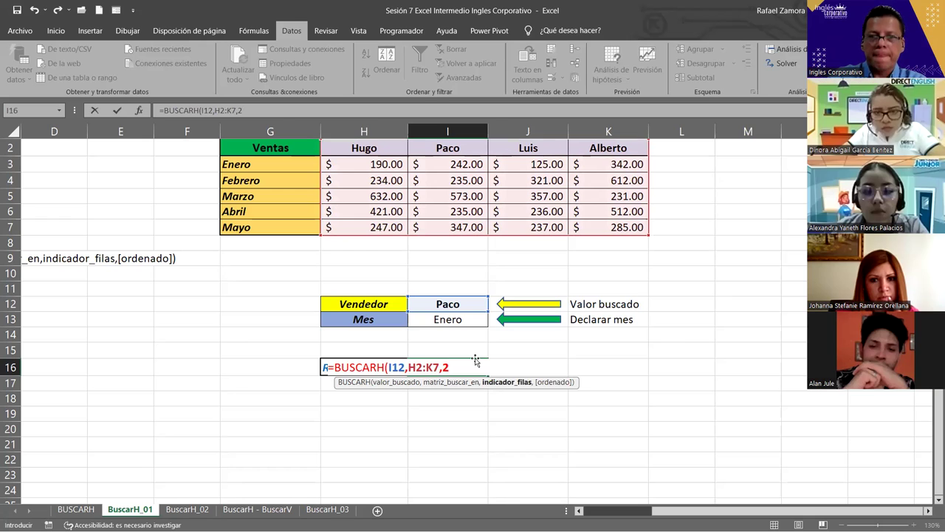
pyautogui.write(',')
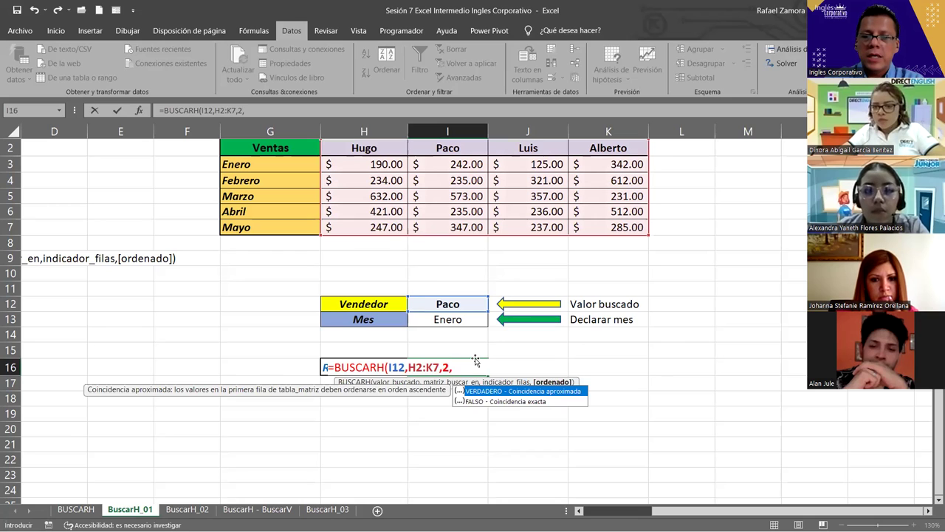
pyautogui.write('0')
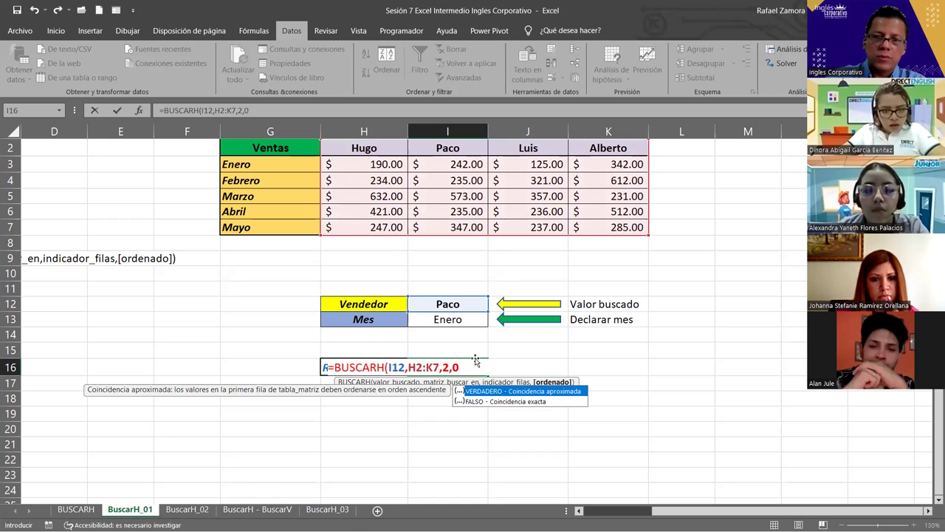
pyautogui.press('Return')
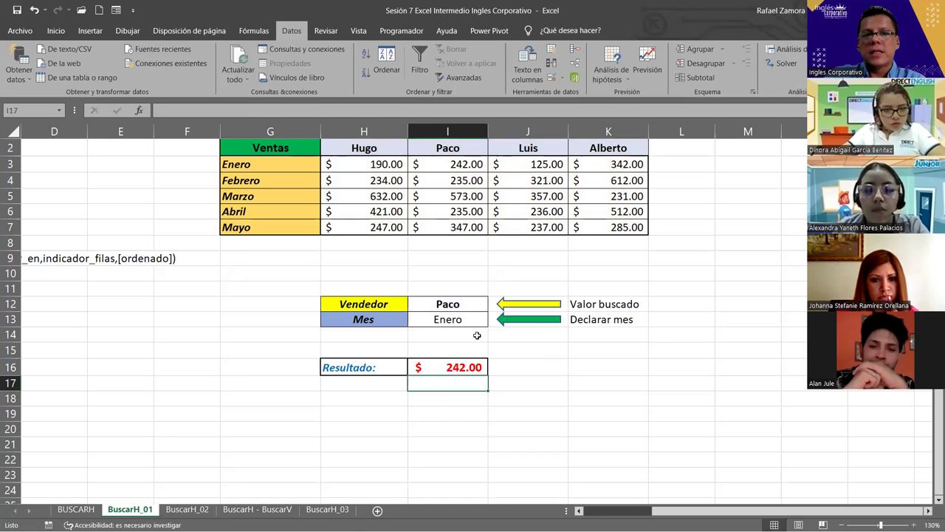
# Cycle the I12 vendor through Luis, Alberto and Hugo to watch the result change
pyautogui.click(466, 164)
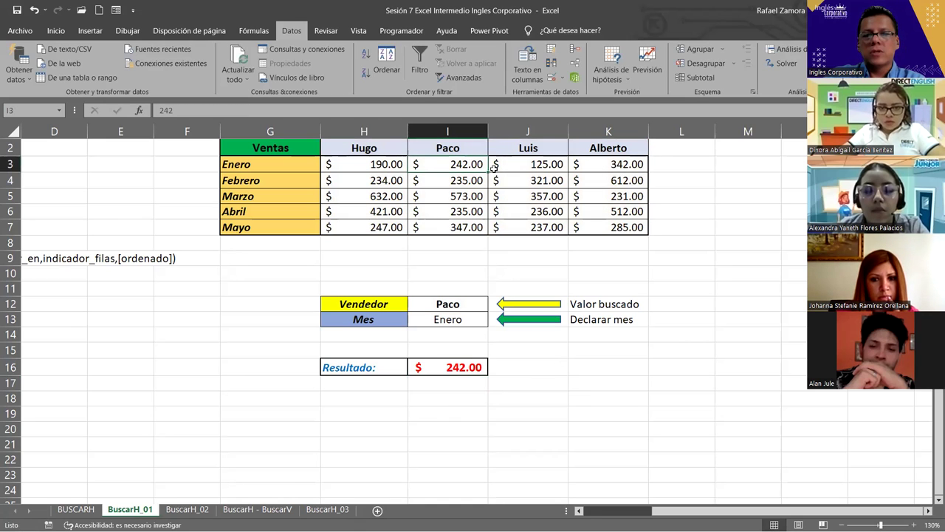
pyautogui.click(485, 306)
pyautogui.click(492, 306)
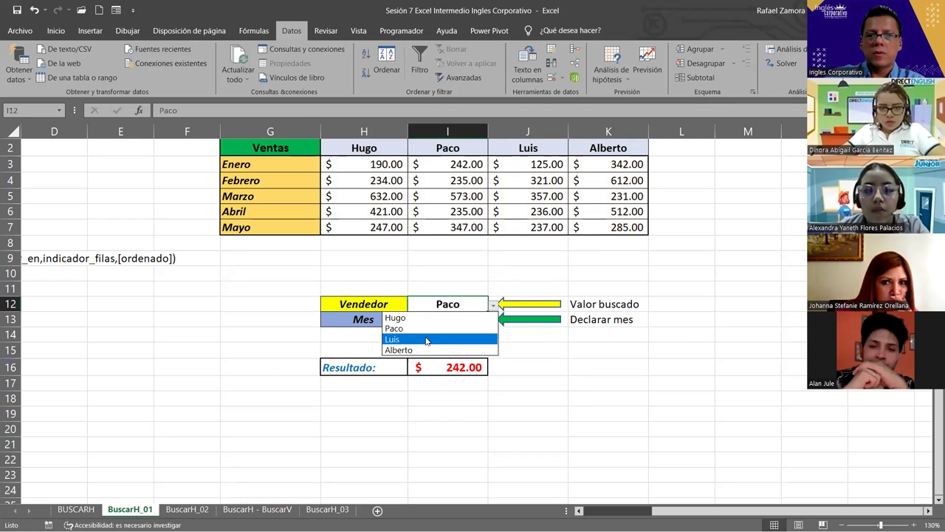
pyautogui.click(429, 337)
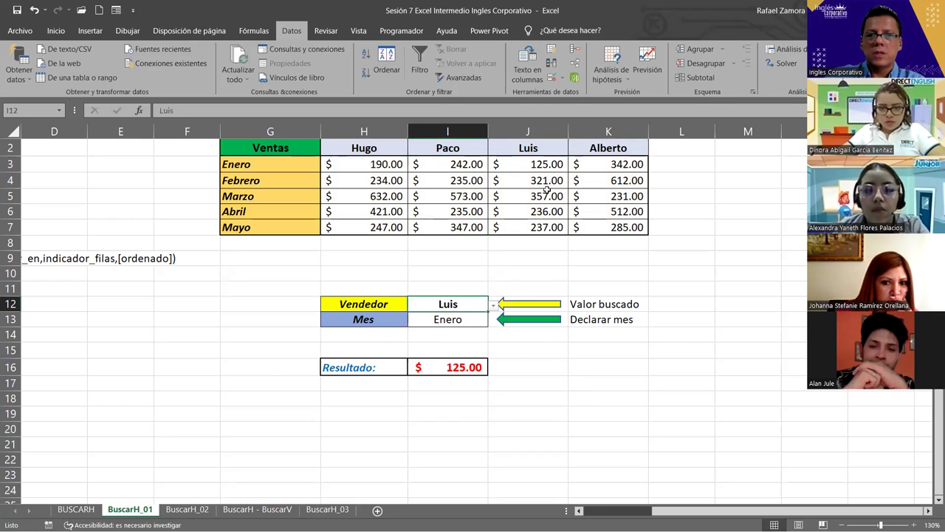
pyautogui.click(492, 305)
pyautogui.click(427, 350)
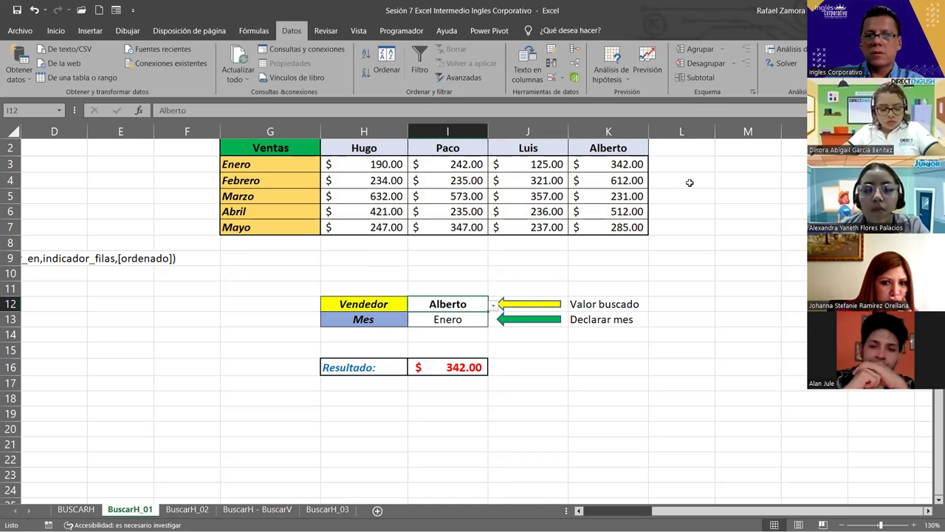
pyautogui.click(492, 304)
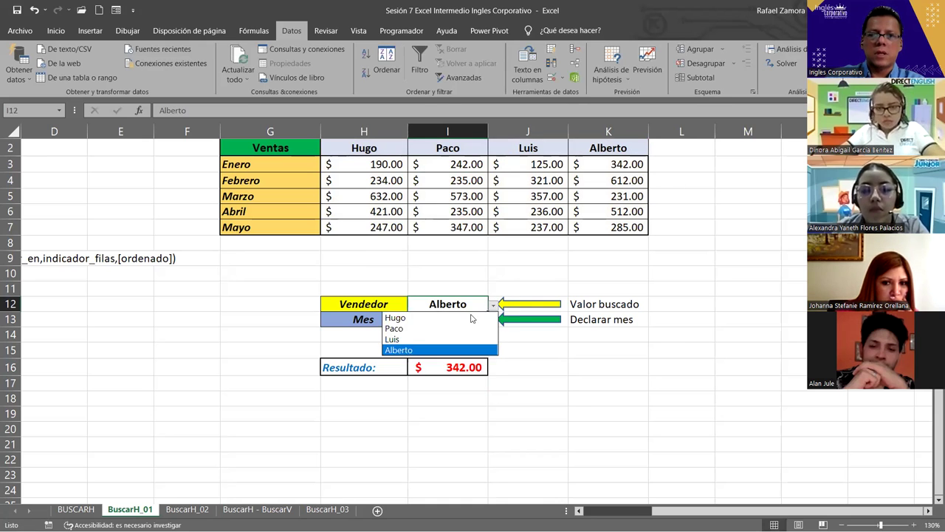
pyautogui.click(417, 315)
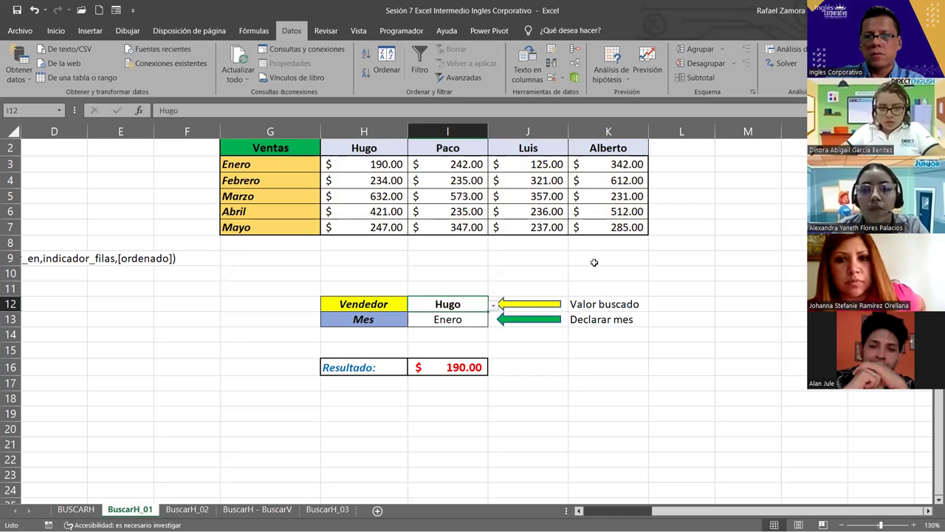
# Set the month in I13 to Febrero and change the formula's row index from 2 to 3
pyautogui.click(473, 321)
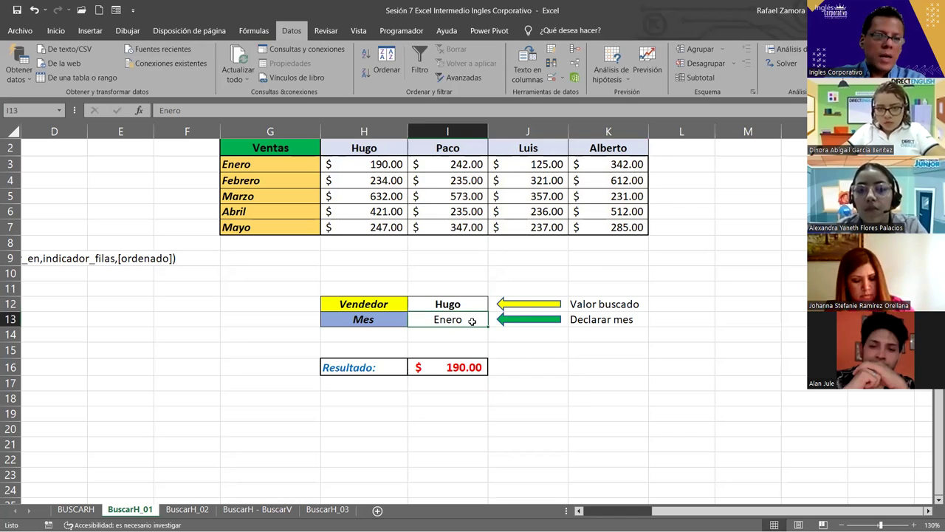
pyautogui.write('Febrero')
pyautogui.press('Return')
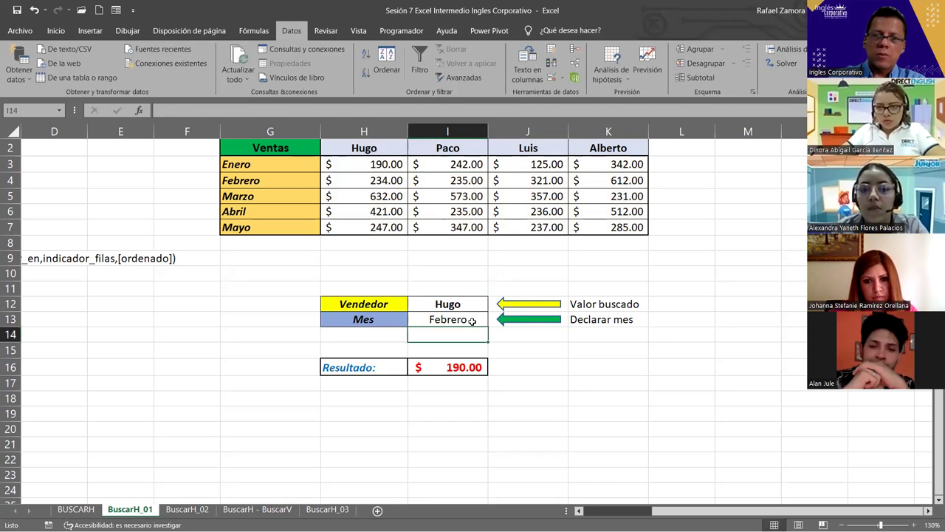
pyautogui.doubleClick(467, 361)
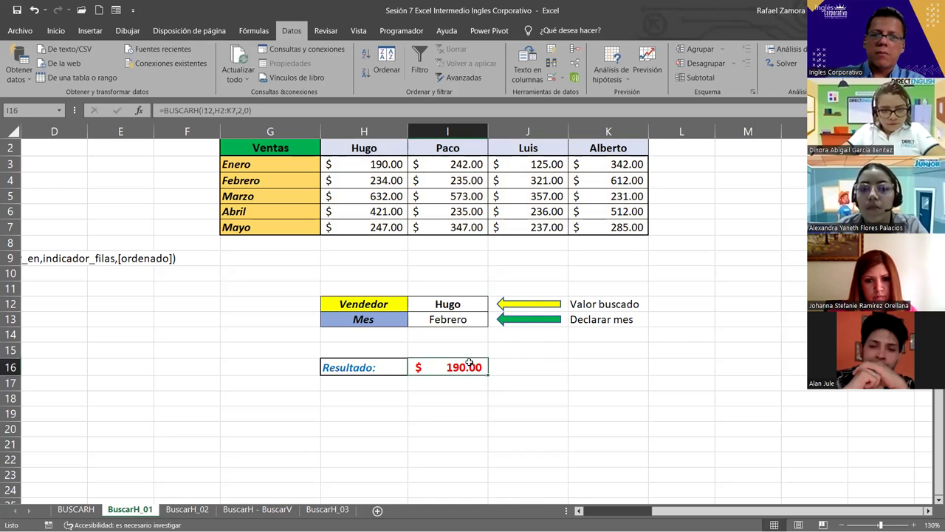
pyautogui.doubleClick(446, 368)
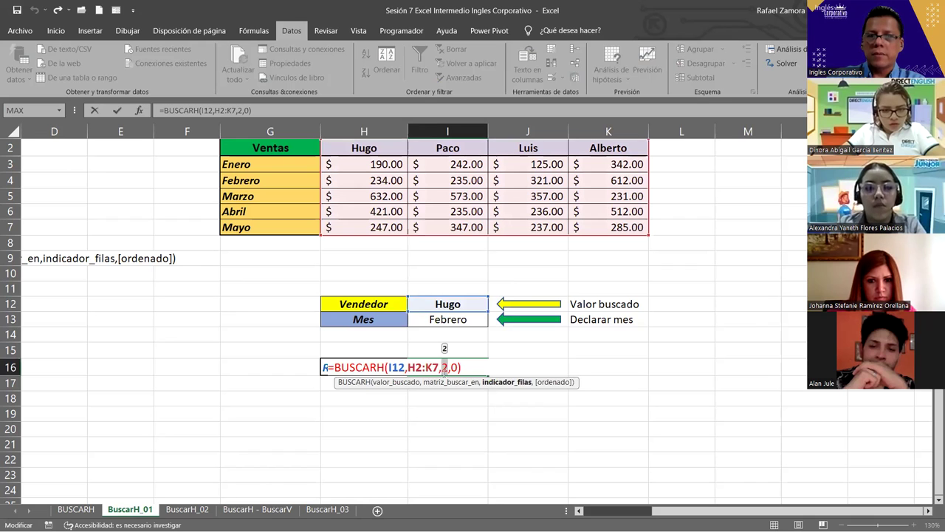
pyautogui.write('3')
pyautogui.press('Return')
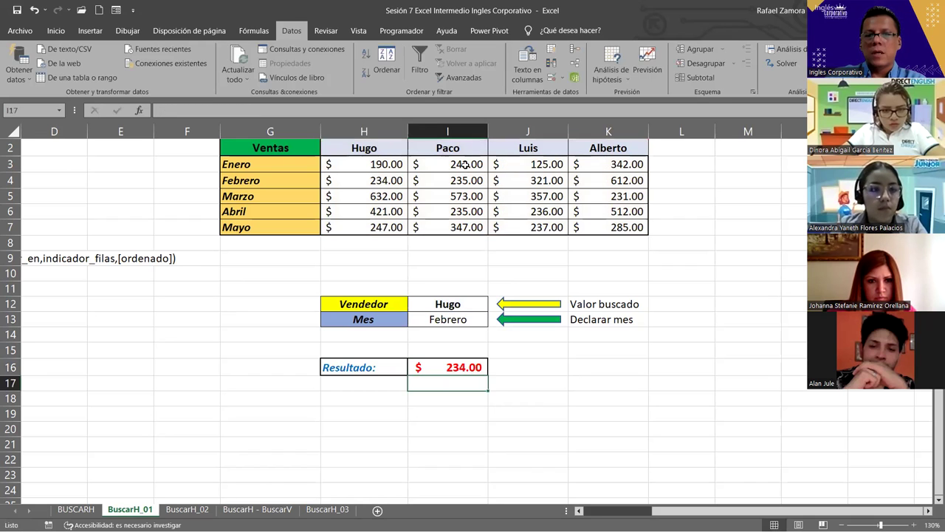
# Switch the vendor to Luis to show his Febrero sales of $321.00
pyautogui.click(397, 181)
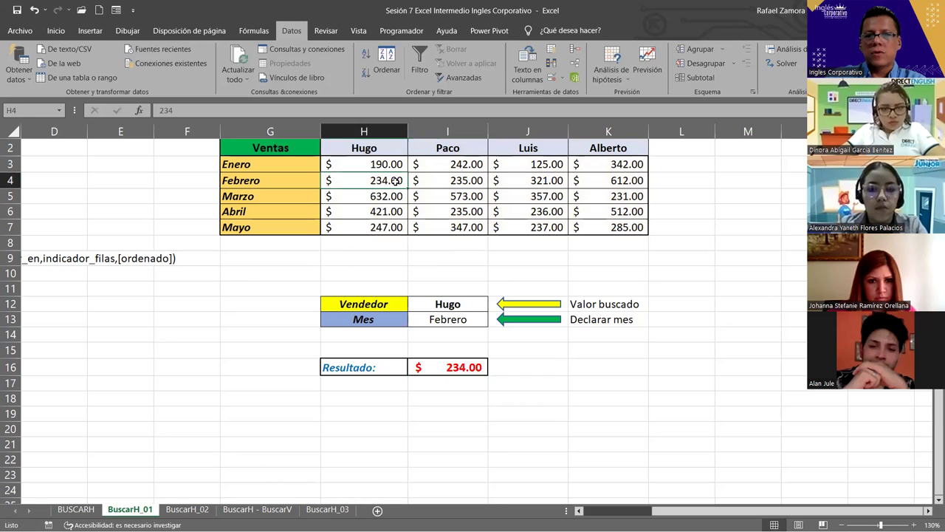
pyautogui.click(474, 303)
pyautogui.click(493, 305)
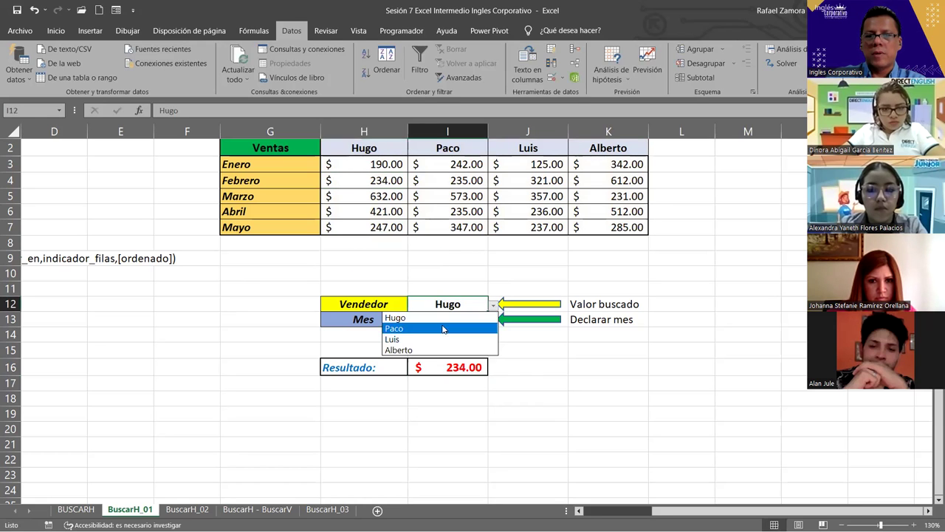
pyautogui.click(418, 339)
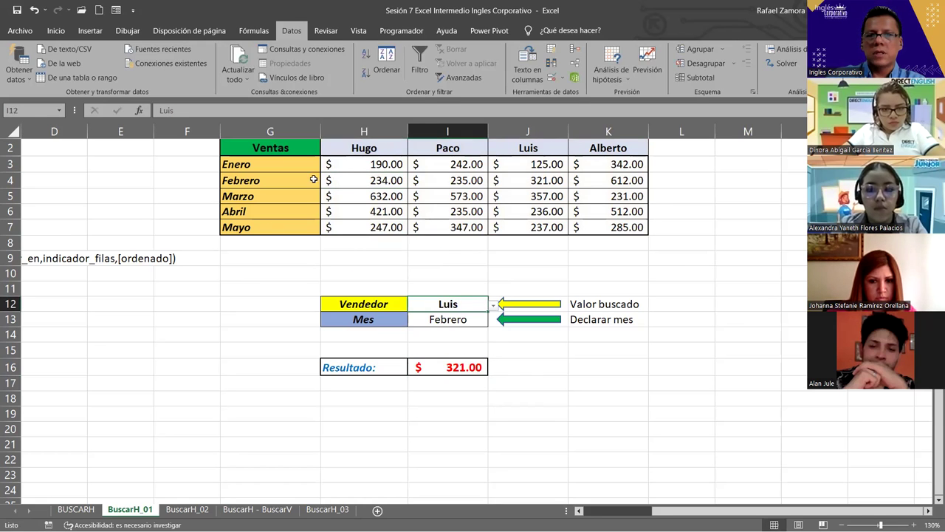
pyautogui.click(544, 361)
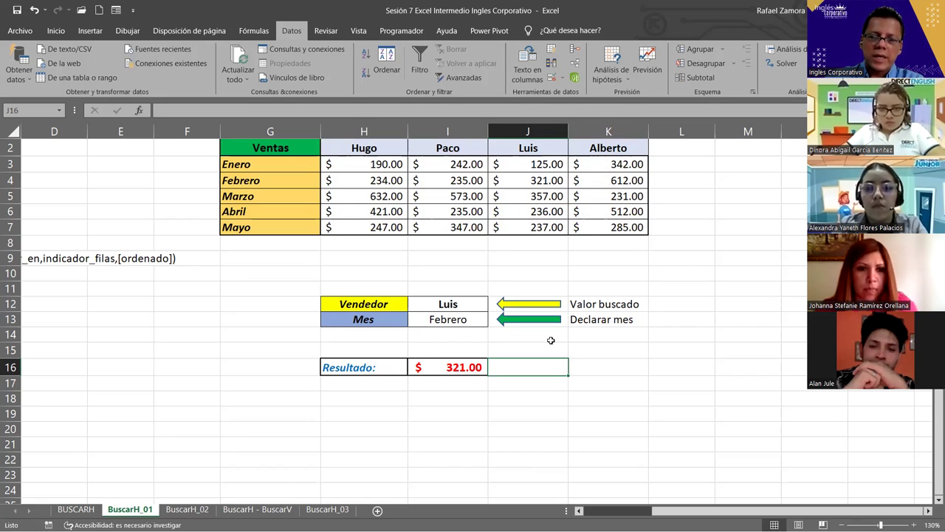
pyautogui.doubleClick(438, 367)
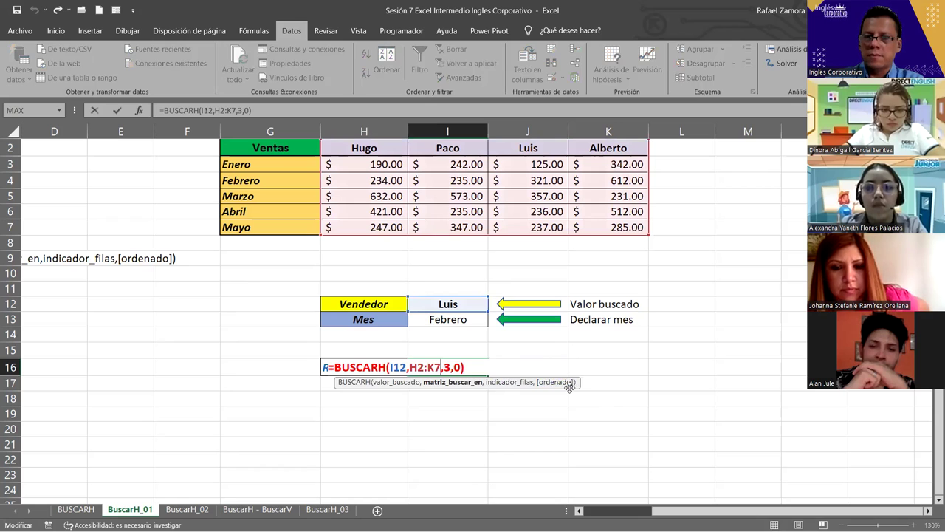
pyautogui.press('Return')
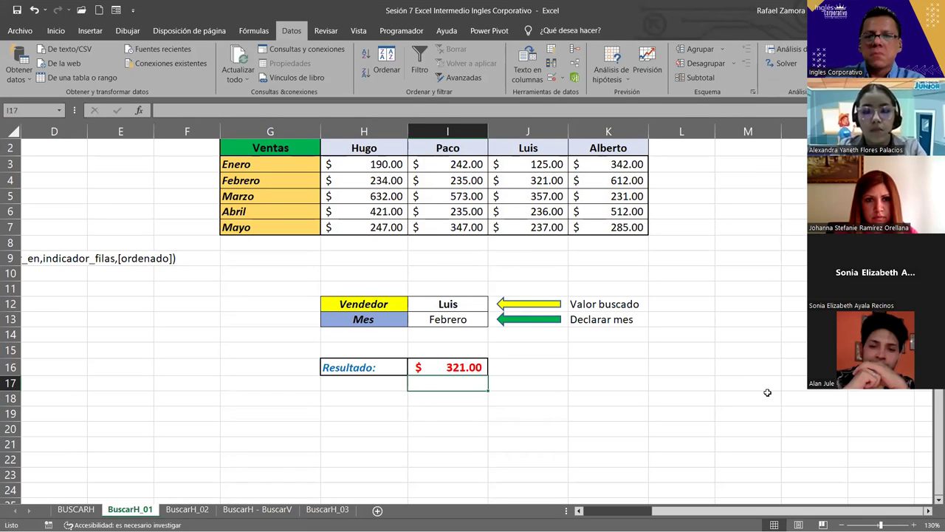
# Pick Paco from the I12 vendor list to show his Febrero sales of $235.00
pyautogui.click(468, 319)
pyautogui.click(477, 304)
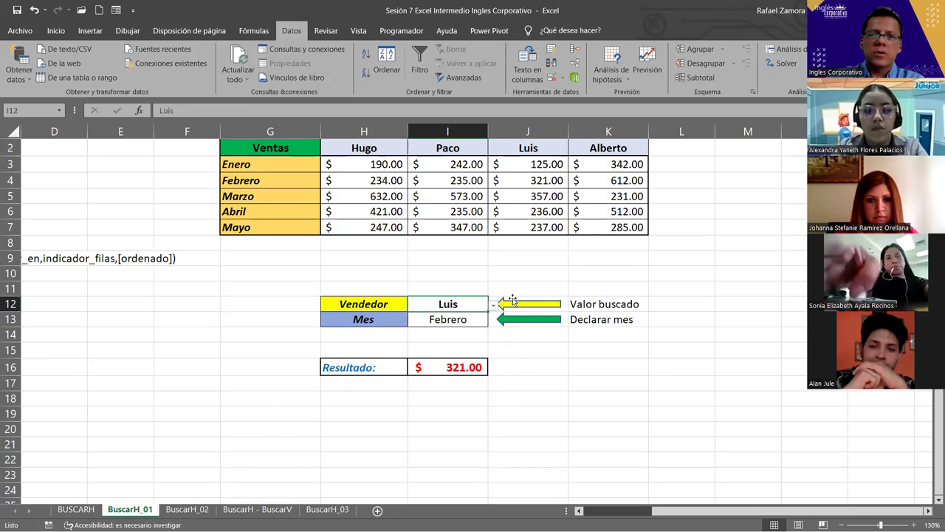
pyautogui.click(492, 304)
pyautogui.click(446, 323)
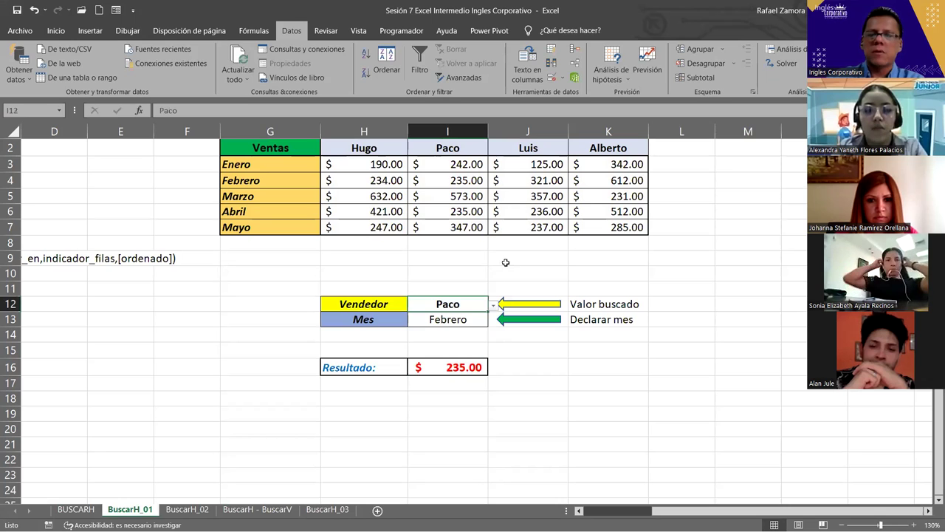
pyautogui.click(467, 319)
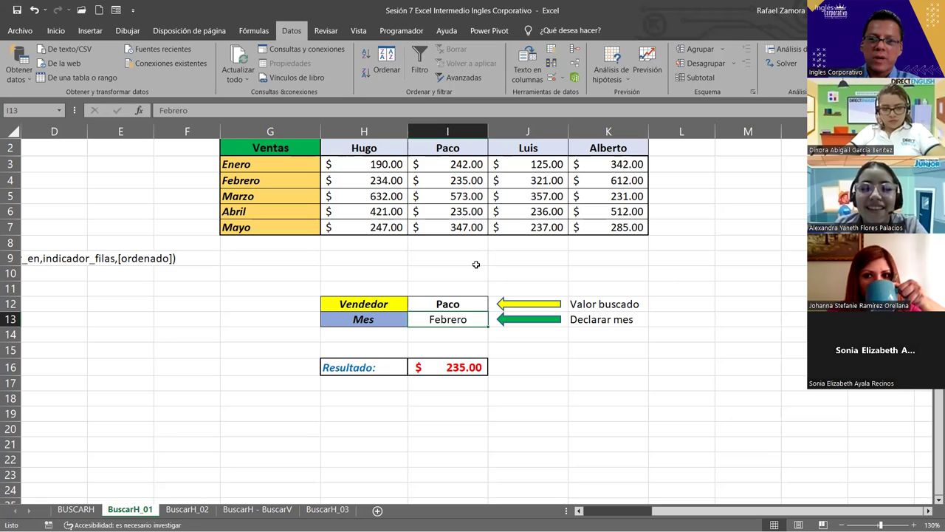
# Choose Luis as vendor and Abril as month, showing the result still at $321.00
pyautogui.click(482, 304)
pyautogui.click(494, 303)
pyautogui.click(438, 301)
pyautogui.click(493, 304)
pyautogui.click(472, 332)
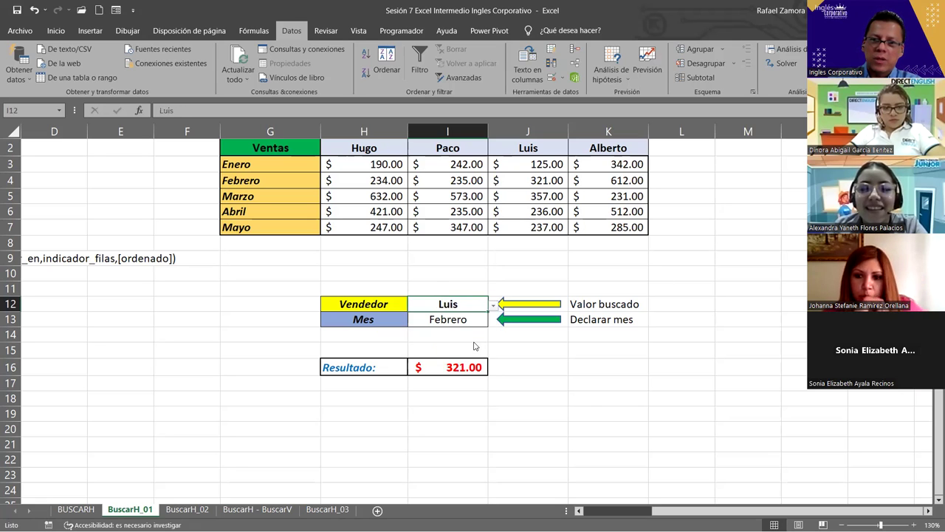
pyautogui.click(471, 319)
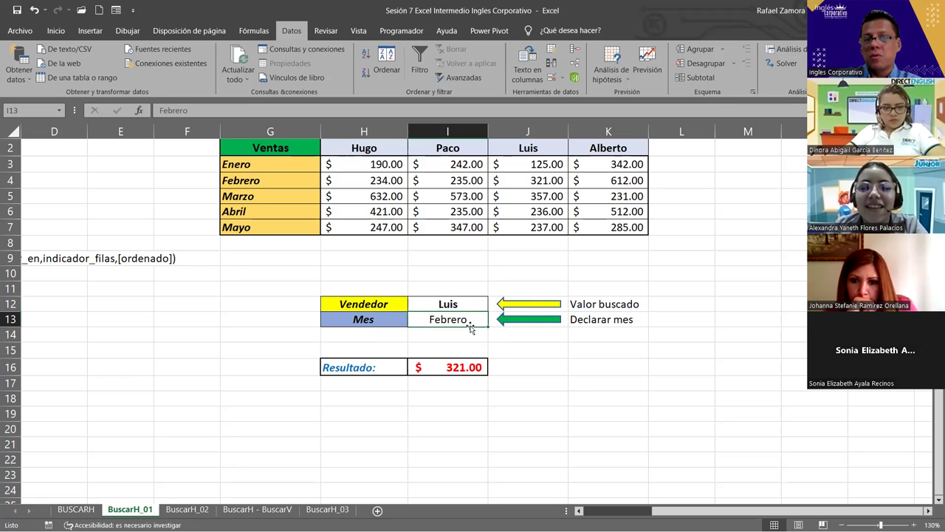
pyautogui.write('A')
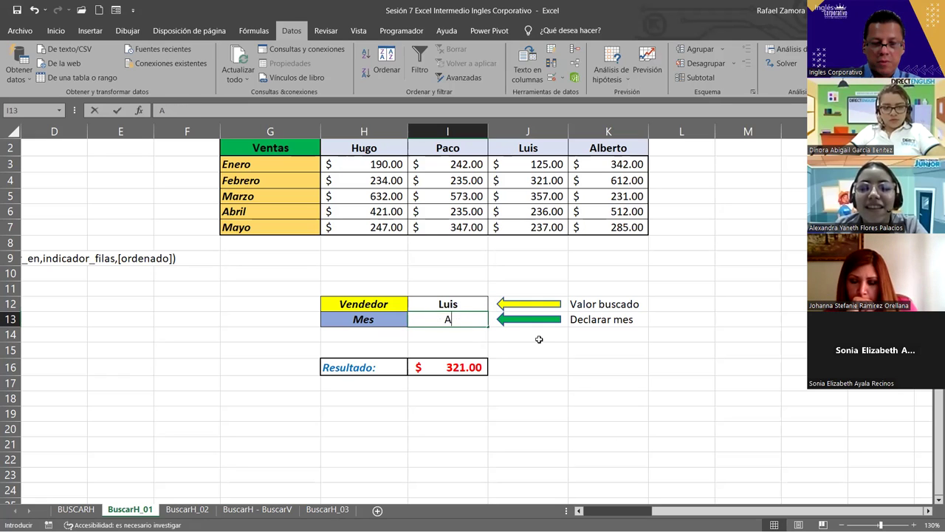
pyautogui.write('br')
pyautogui.press('Return')
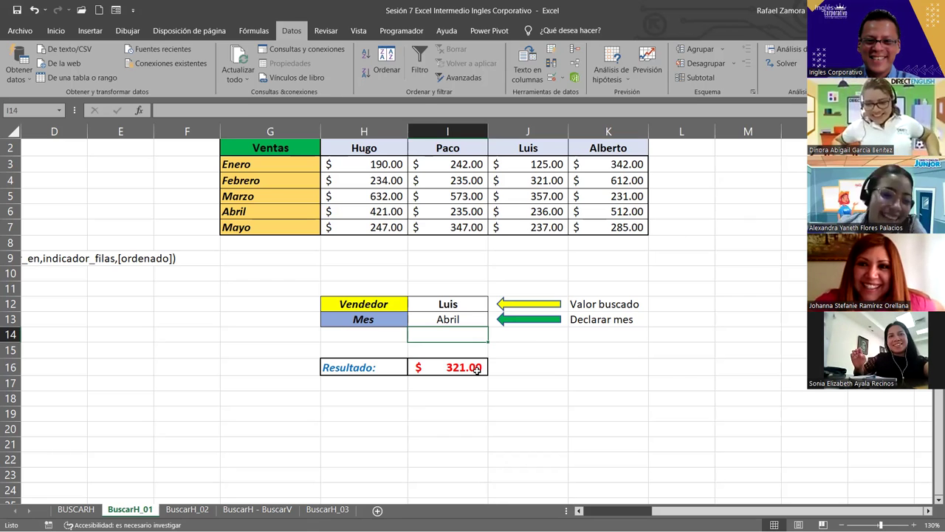
pyautogui.click(476, 367)
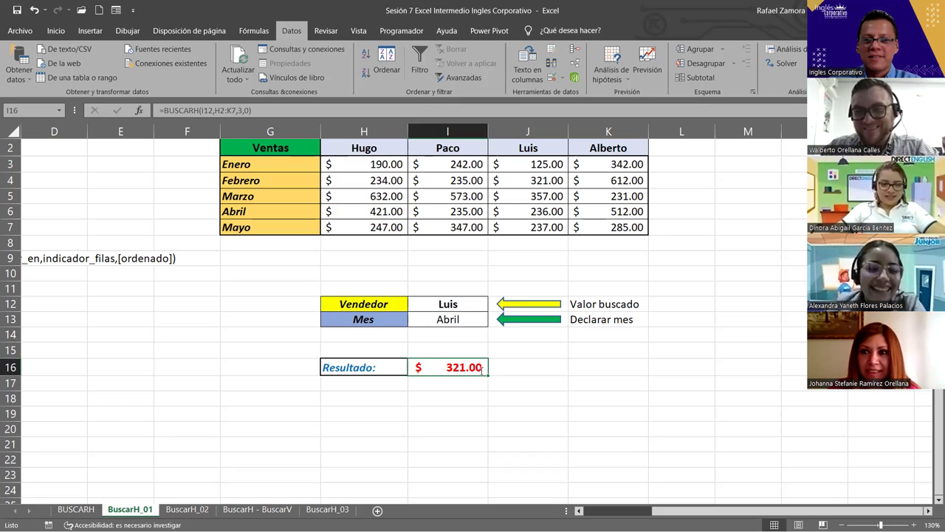
# Edit the I16 formula and delete its fixed row-number argument 3
pyautogui.doubleClick(481, 369)
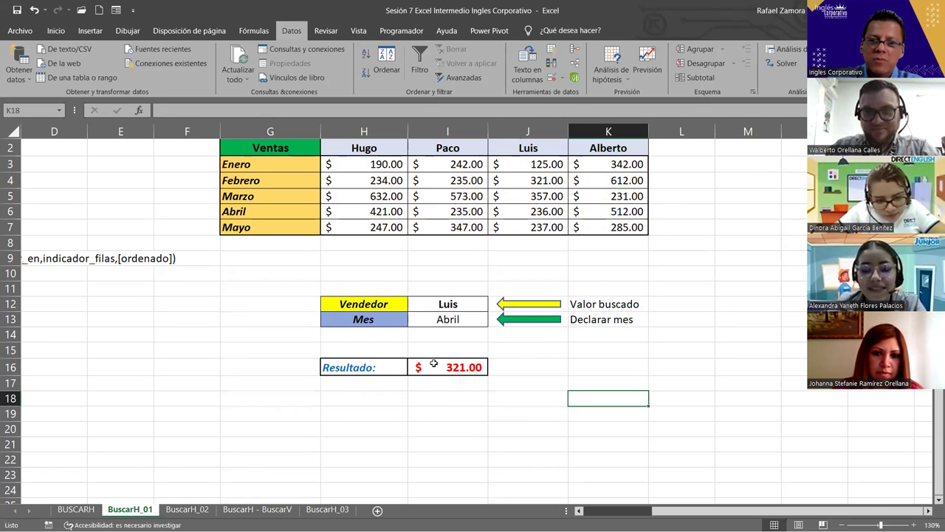
pyautogui.click(435, 363)
pyautogui.doubleClick(434, 364)
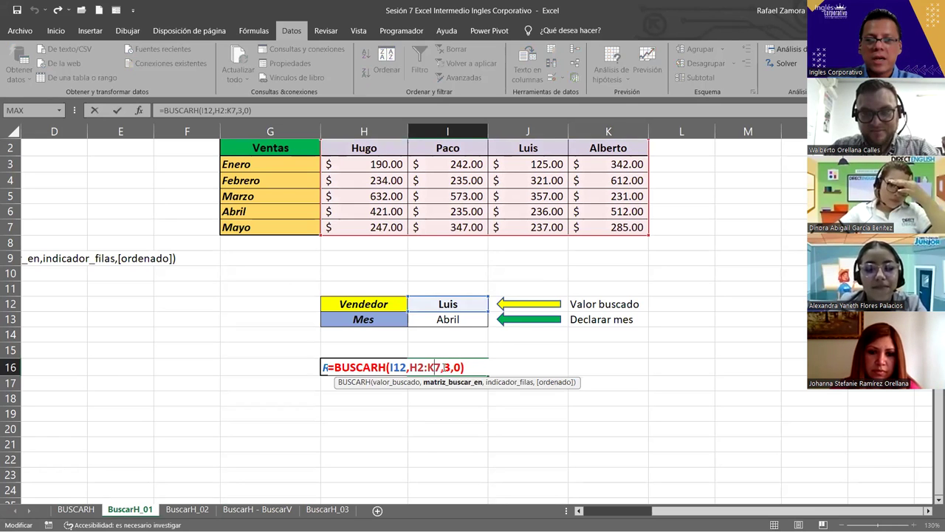
pyautogui.click(445, 367)
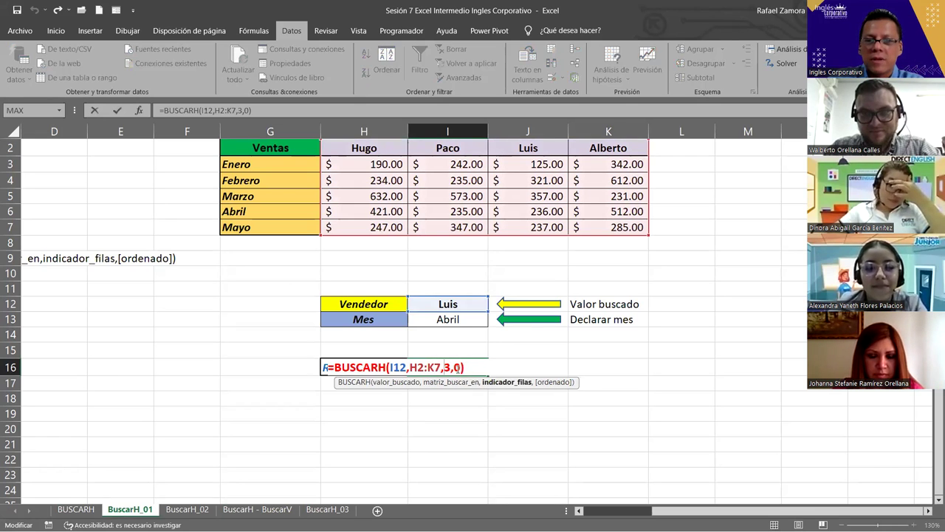
pyautogui.press('Right')
pyautogui.press('BackSpace')
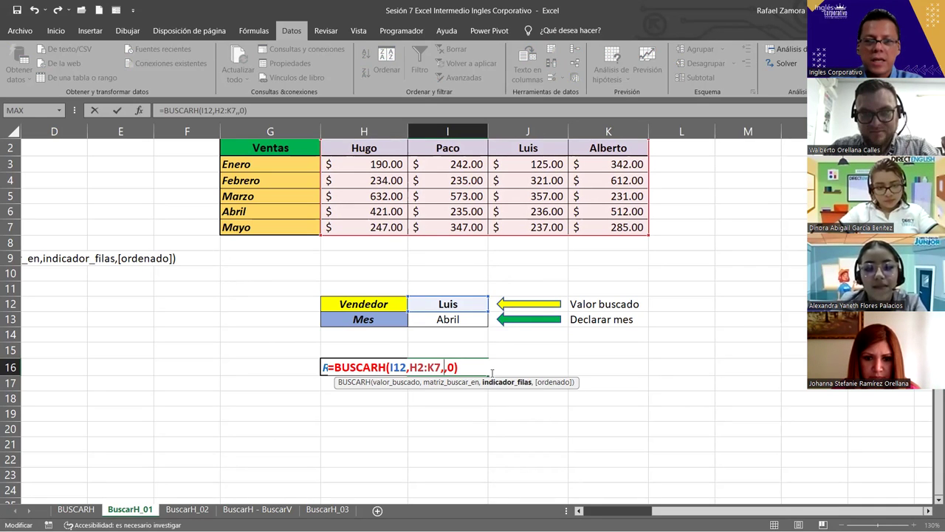
# Use SI(I13="Enero",2, as the row argument and begin a nested SI testing I13
pyautogui.write('SI(')
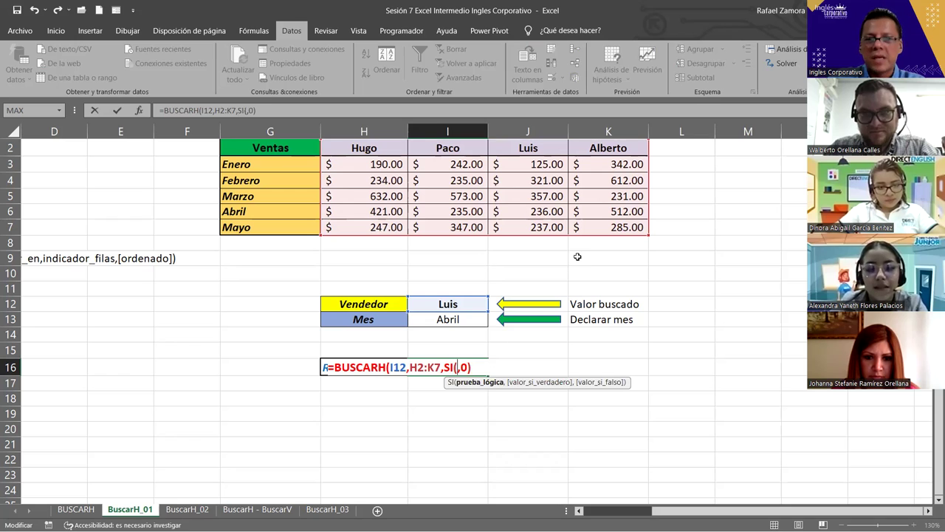
pyautogui.click(469, 320)
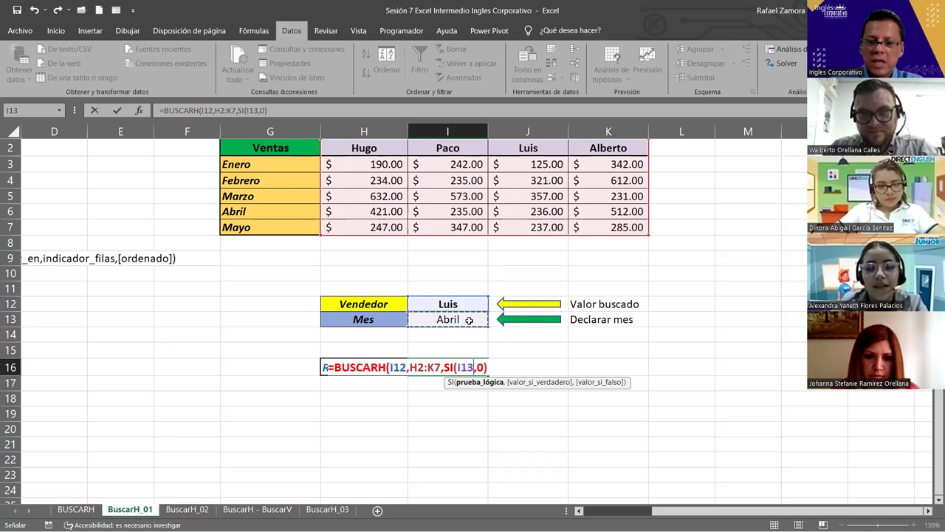
pyautogui.write('=[')
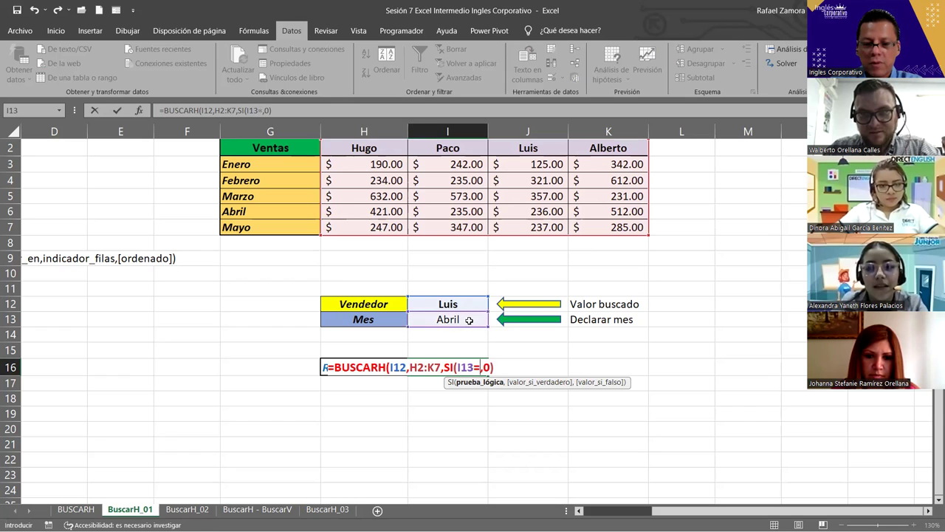
pyautogui.write('Enero[')
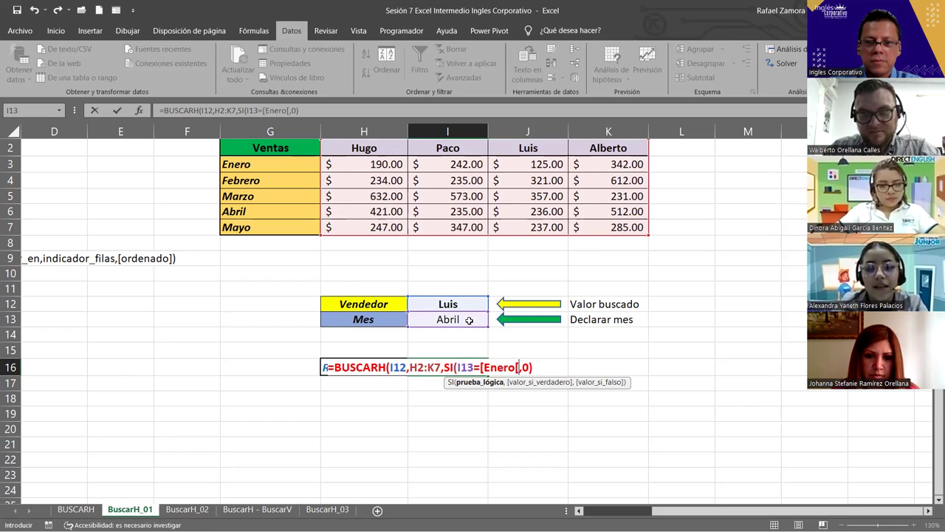
pyautogui.press('BackSpace')
pyautogui.write('"')
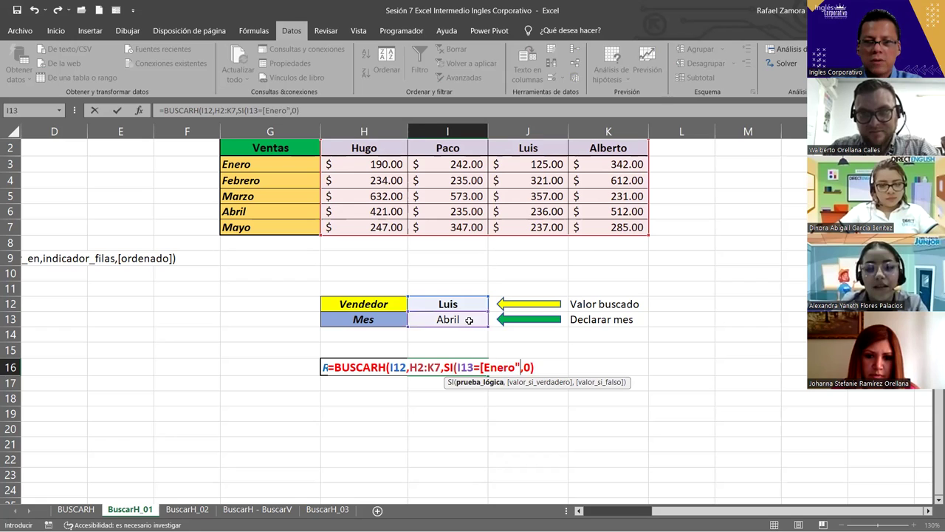
pyautogui.press('BackSpace')
pyautogui.press('BackSpace')
pyautogui.press('BackSpace')
pyautogui.press('BackSpace')
pyautogui.press('BackSpace')
pyautogui.press('BackSpace')
pyautogui.press('BackSpace')
pyautogui.write('Enero"')
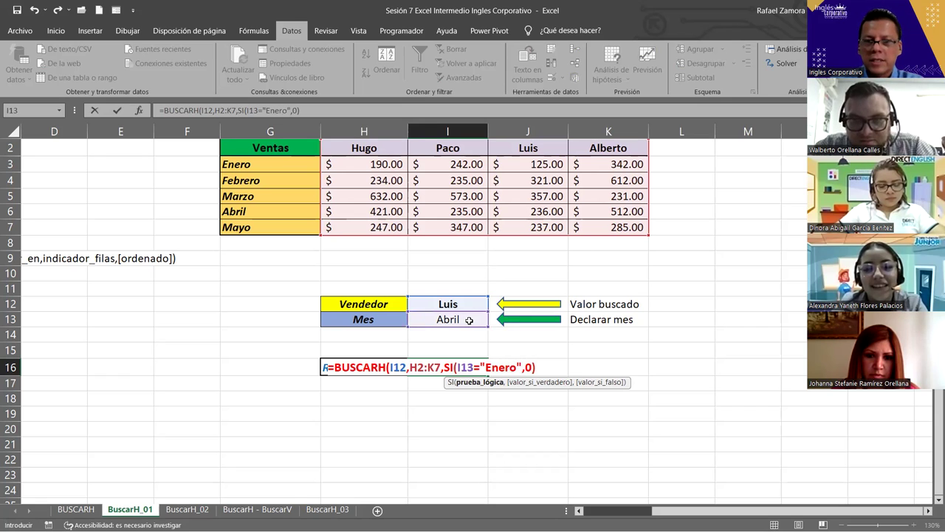
pyautogui.write(',')
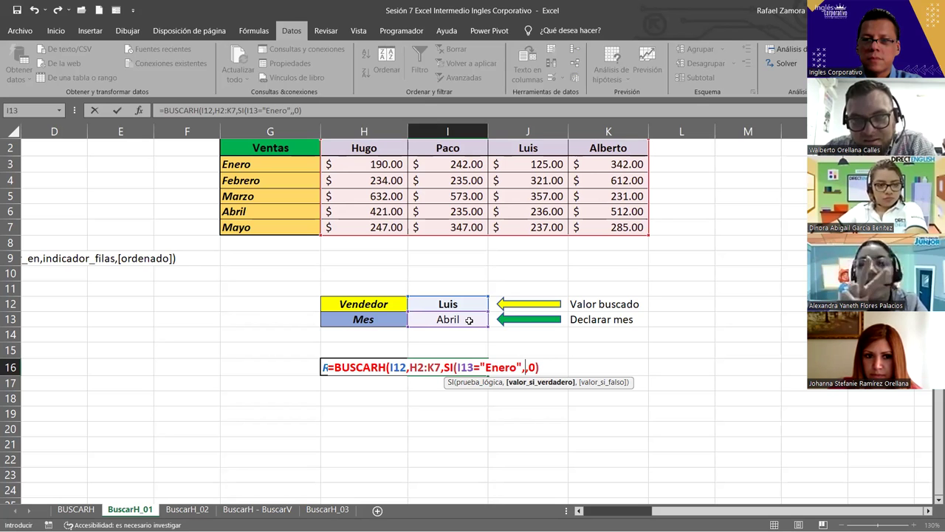
pyautogui.write('2')
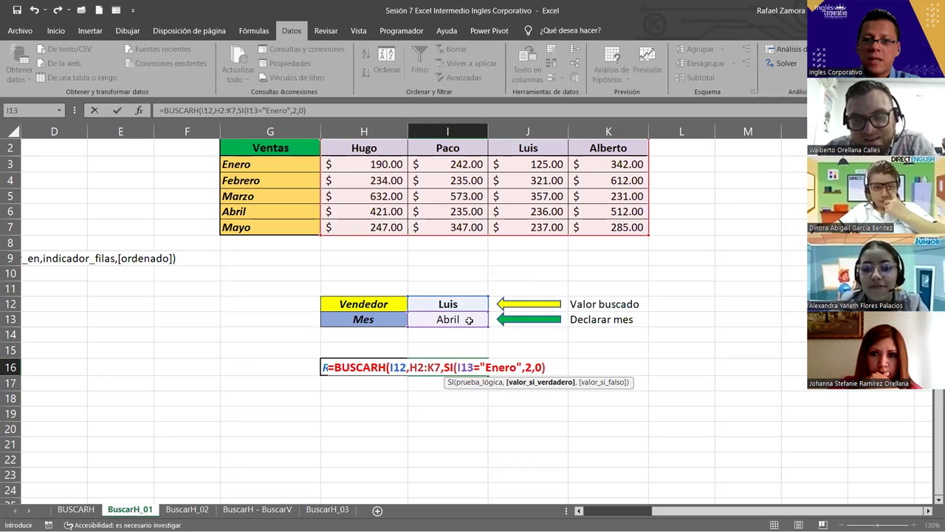
pyautogui.write(',')
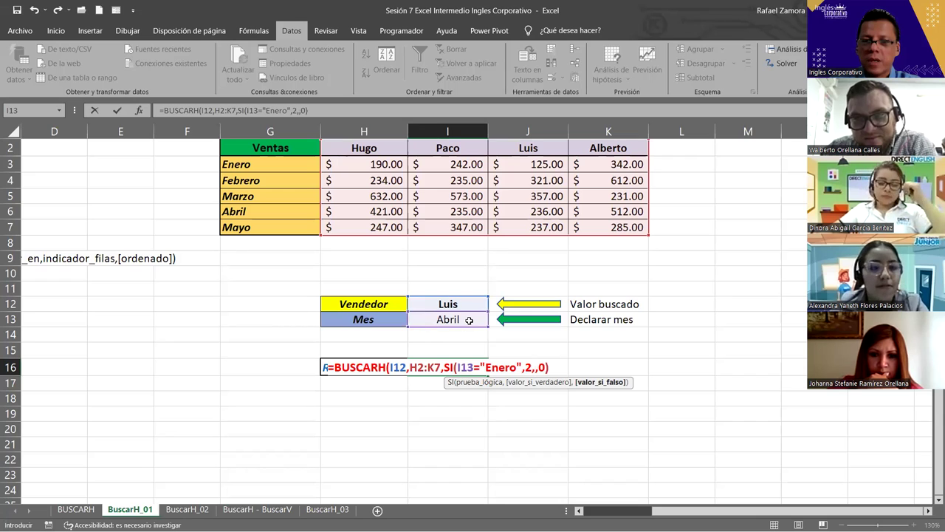
pyautogui.write('s')
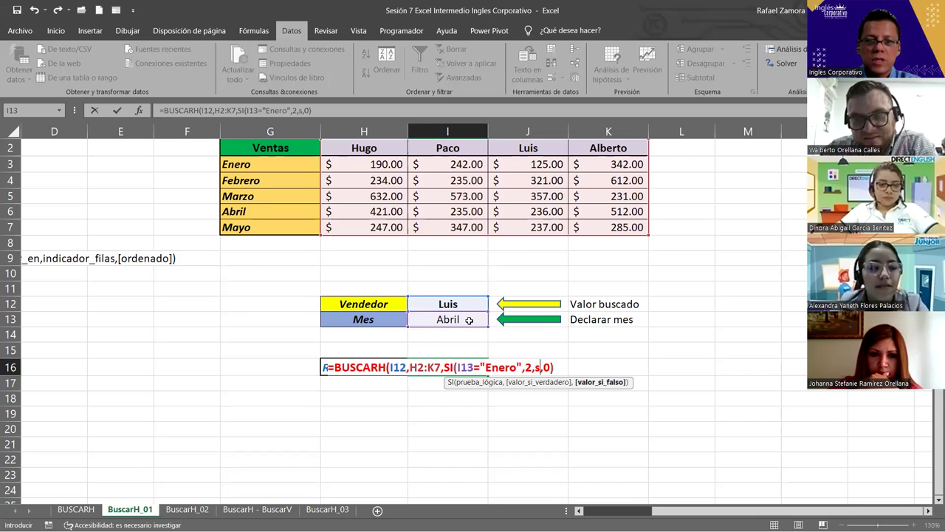
pyautogui.write('i')
pyautogui.press('Tab')
pyautogui.click(465, 320)
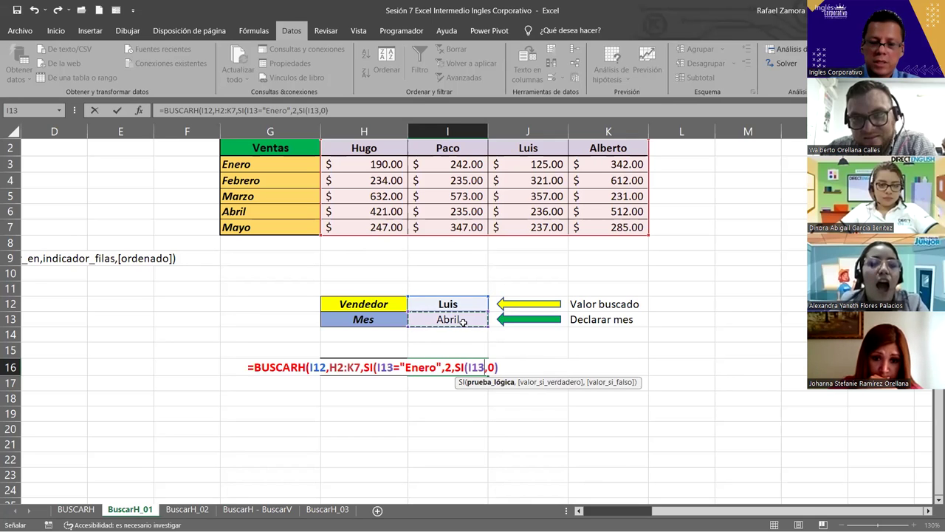
# Add the condition I13="Febrero" returning row 3, then start a third nested SI
pyautogui.write('=')
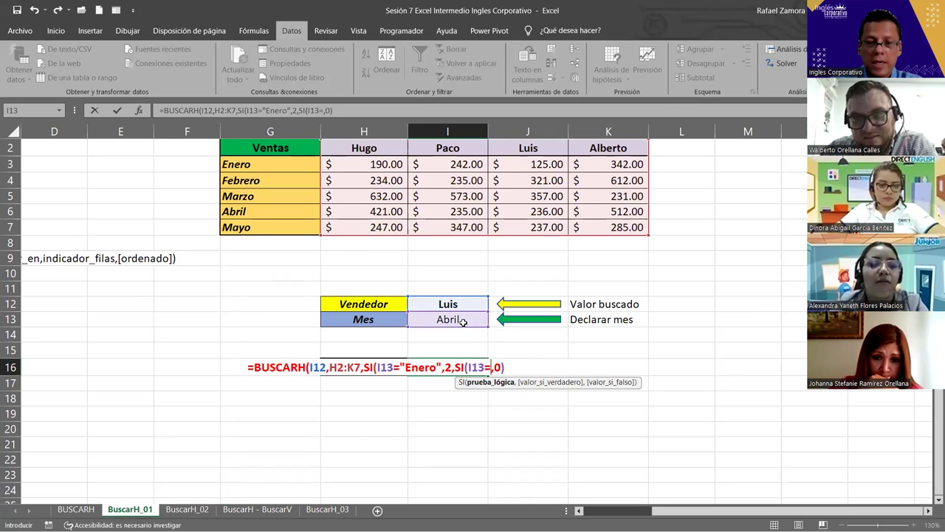
pyautogui.write('2')
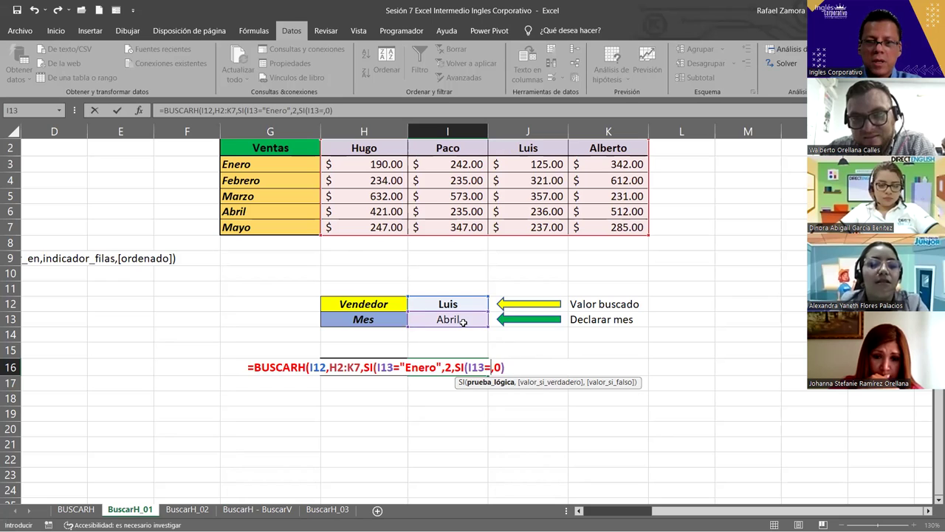
pyautogui.press('BackSpace')
pyautogui.write('"')
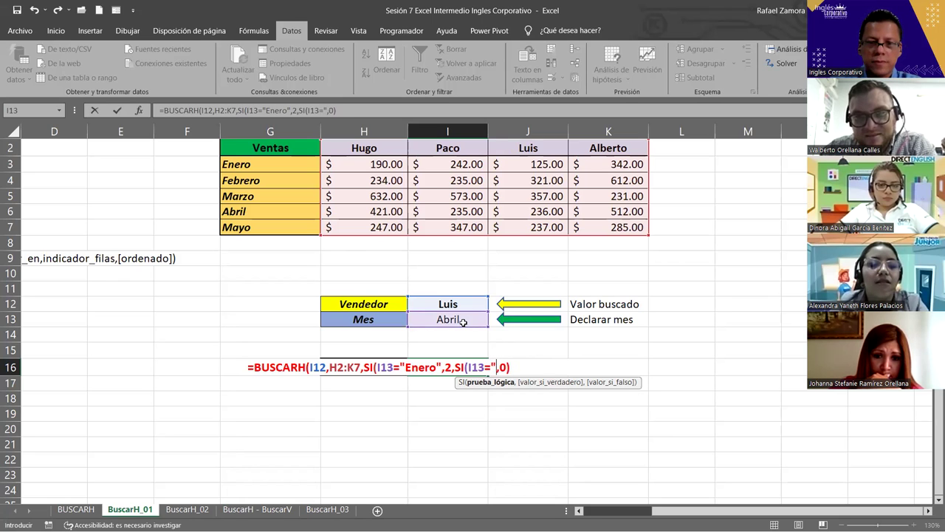
pyautogui.write('Febrero')
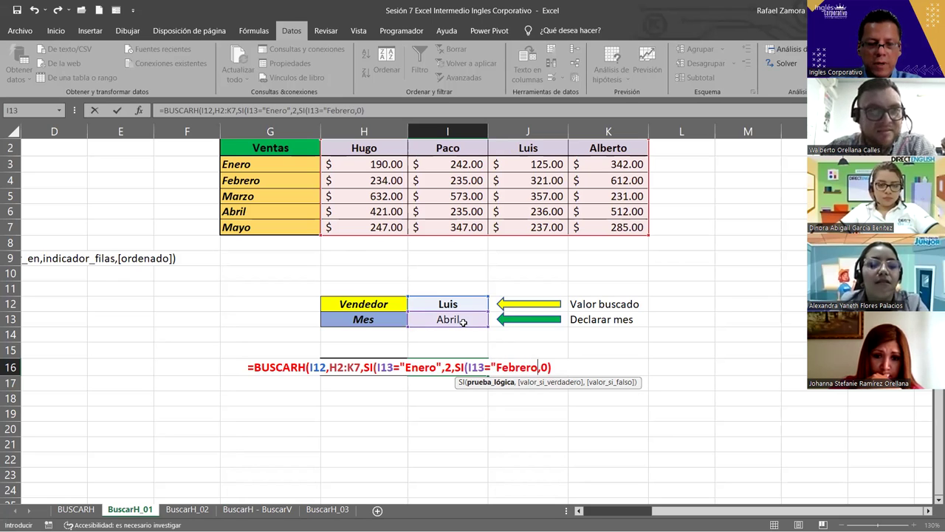
pyautogui.write('"')
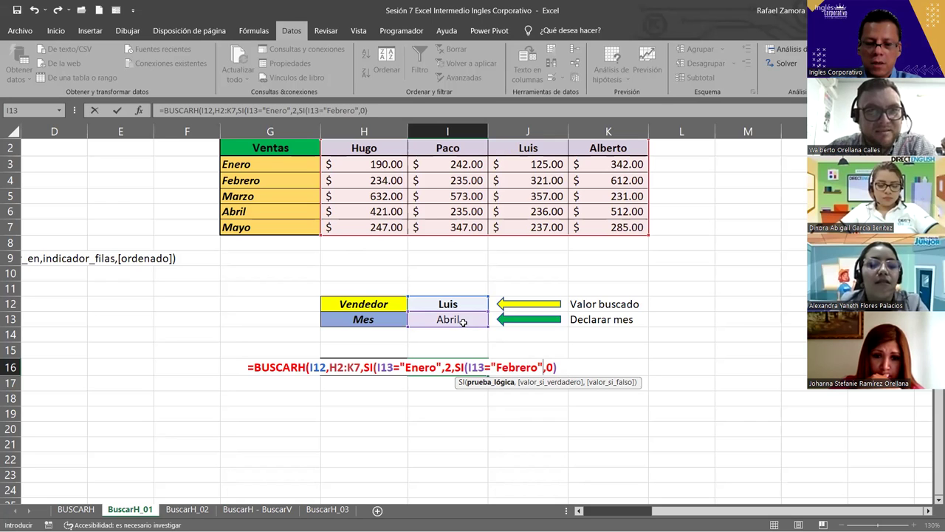
pyautogui.write(',')
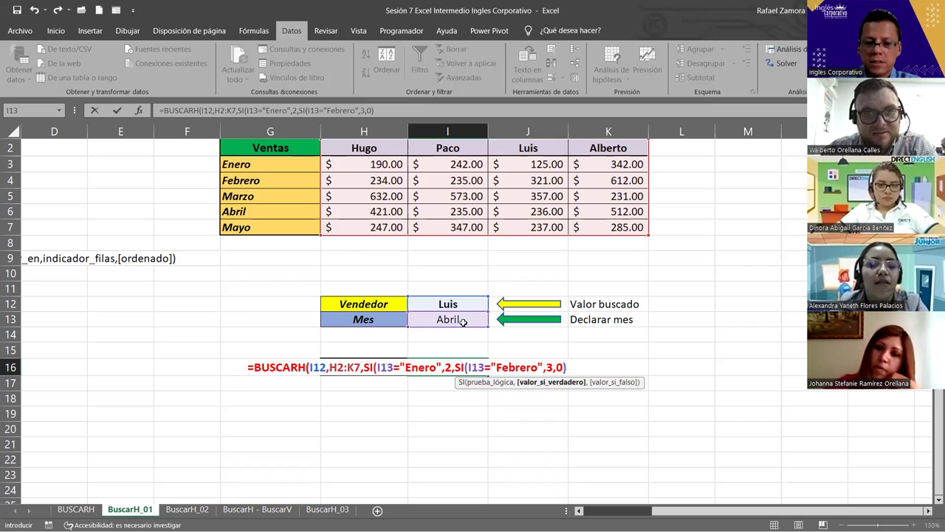
pyautogui.write(',')
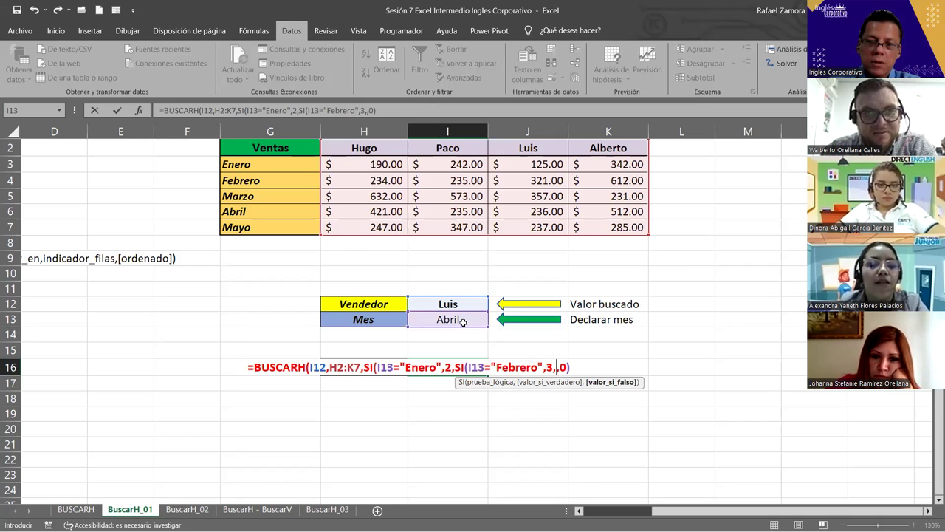
pyautogui.write('si')
pyautogui.press('Tab')
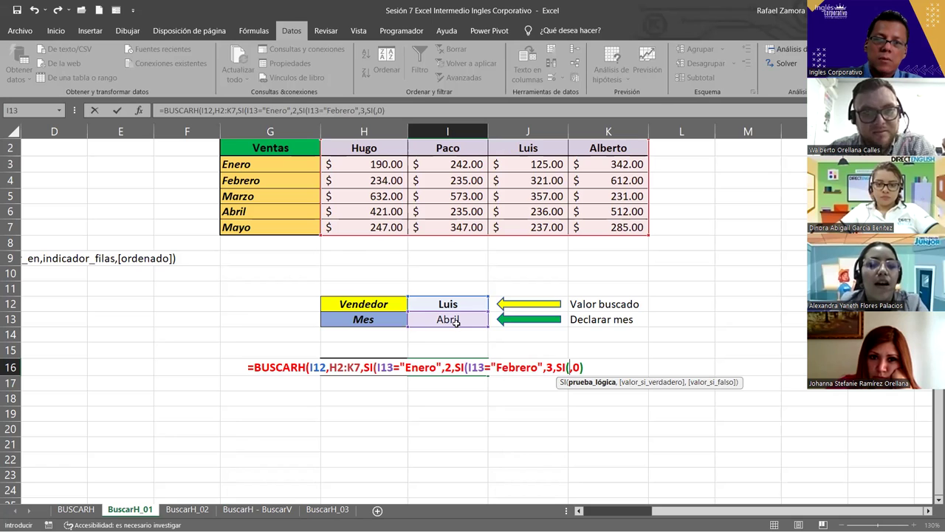
# Extend I16's nested SI formula with I13="Marzo" returning 4 and I13="Abril" returning 5
pyautogui.click(455, 318)
pyautogui.write('=')
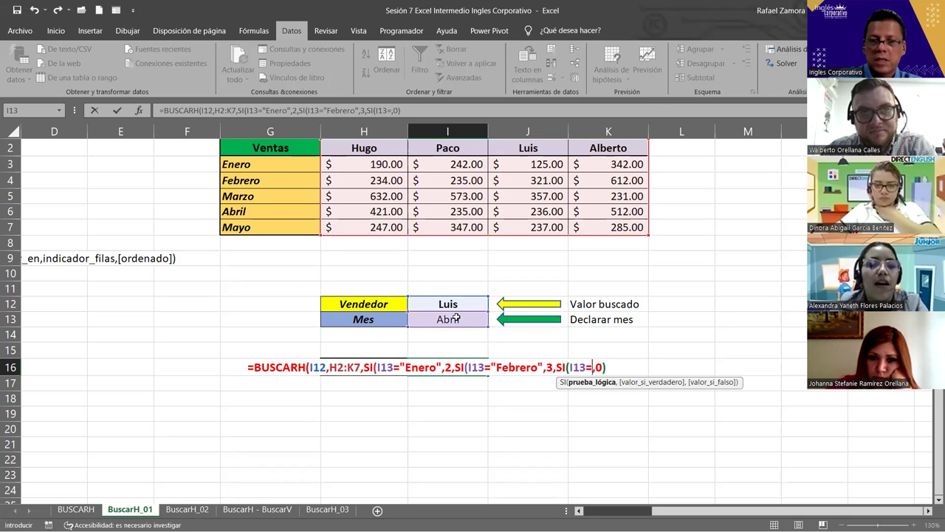
pyautogui.write('[')
pyautogui.write('"')
pyautogui.write('Marzo')
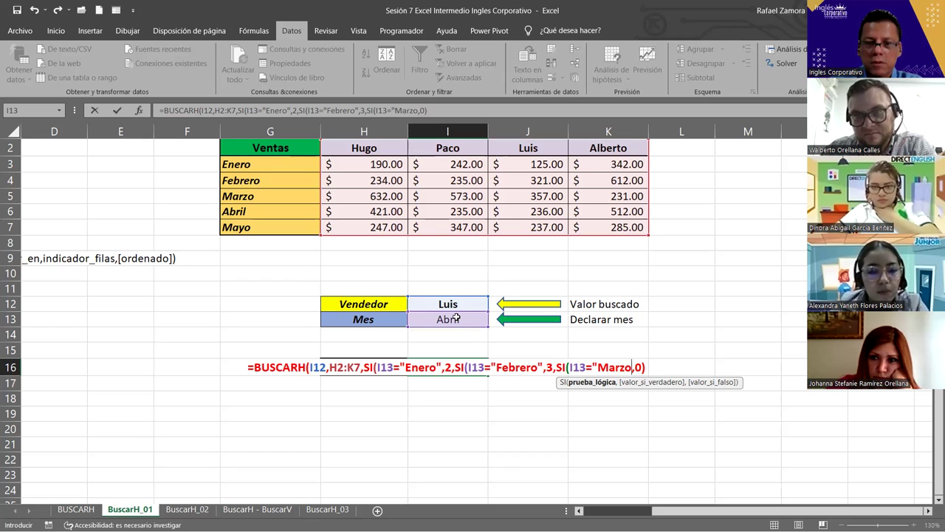
pyautogui.write('",')
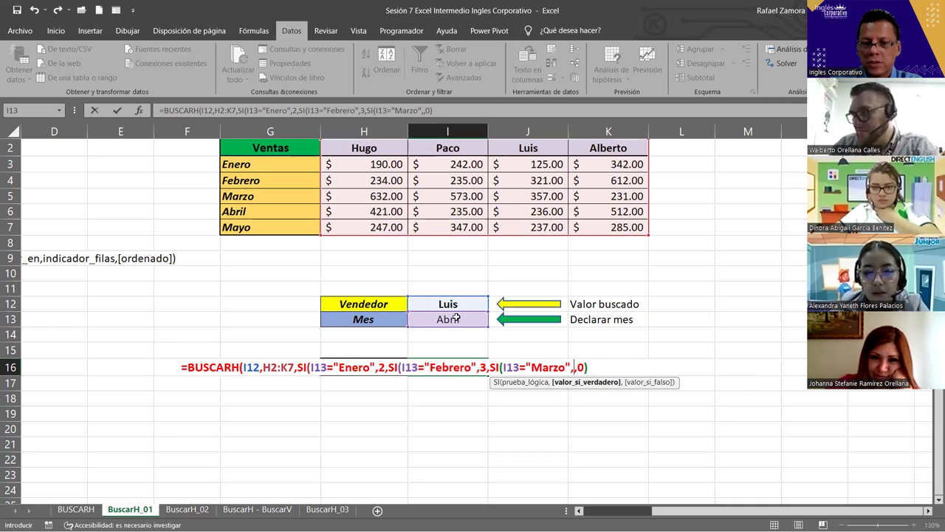
pyautogui.write('4')
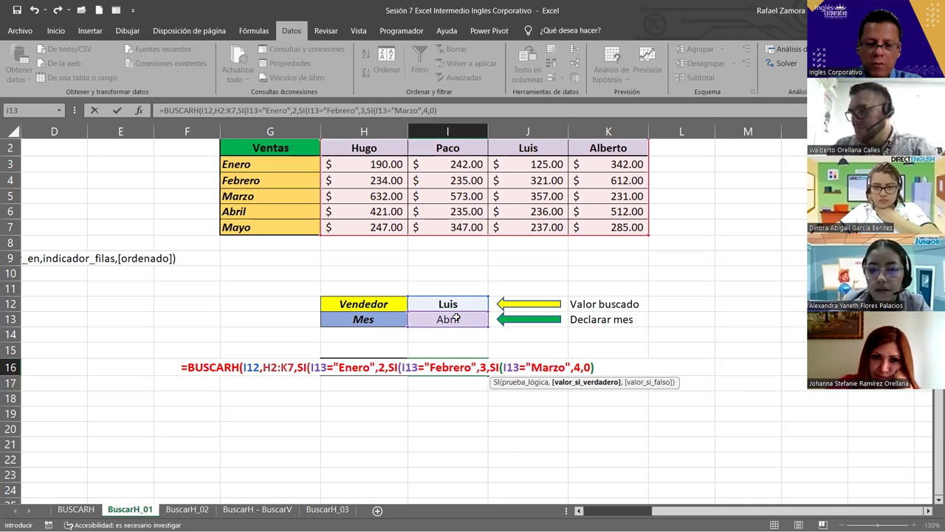
pyautogui.write(',')
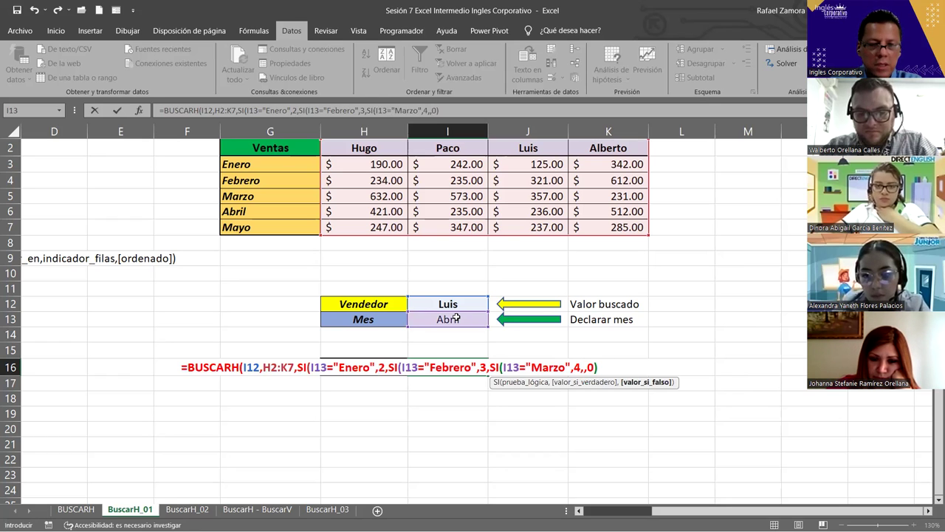
pyautogui.write('SI(')
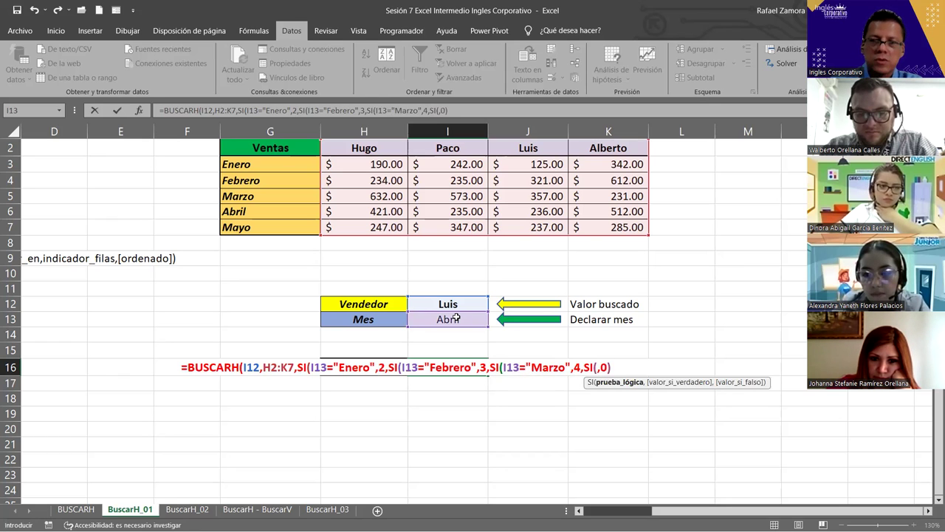
pyautogui.click(475, 319)
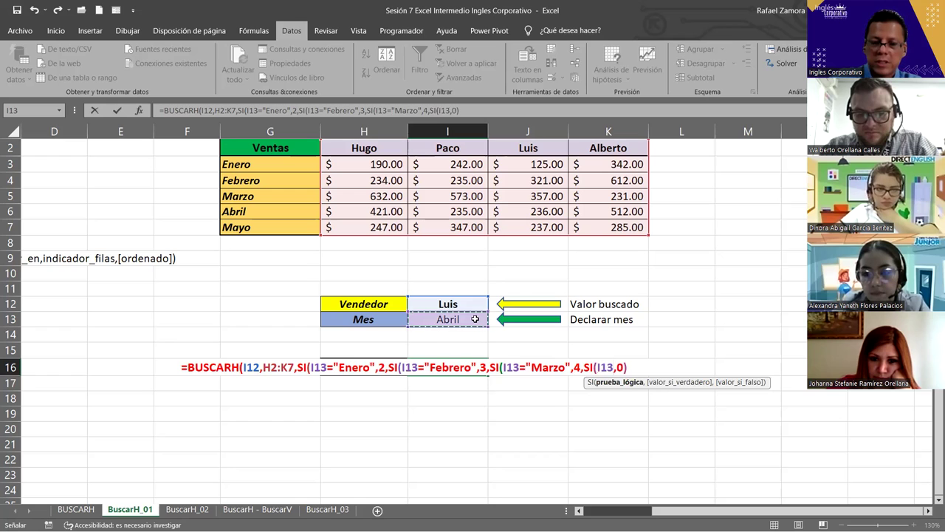
pyautogui.write('=')
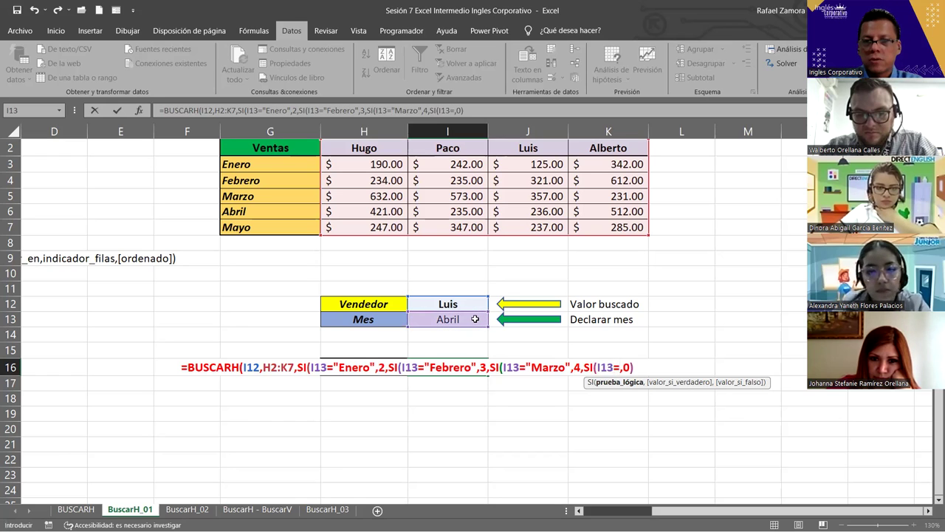
pyautogui.write('[')
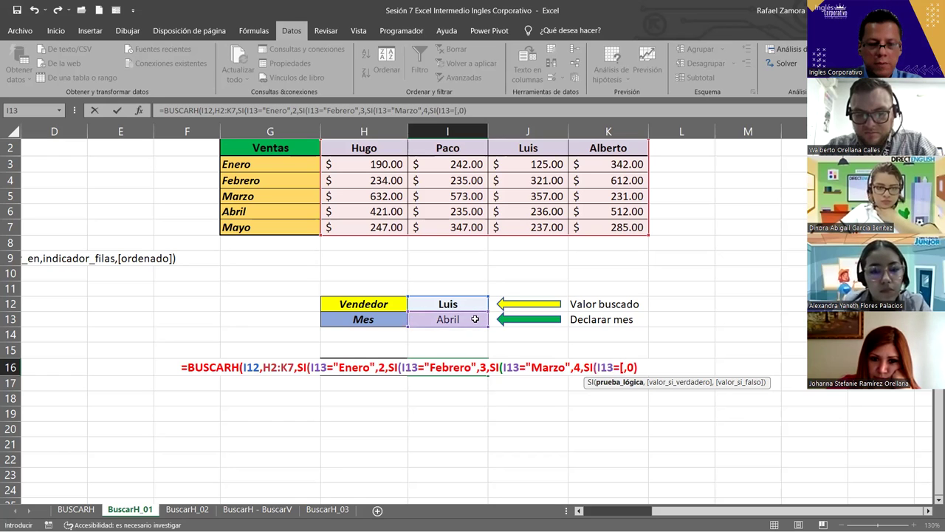
pyautogui.press('BackSpace')
pyautogui.write('"Abril"')
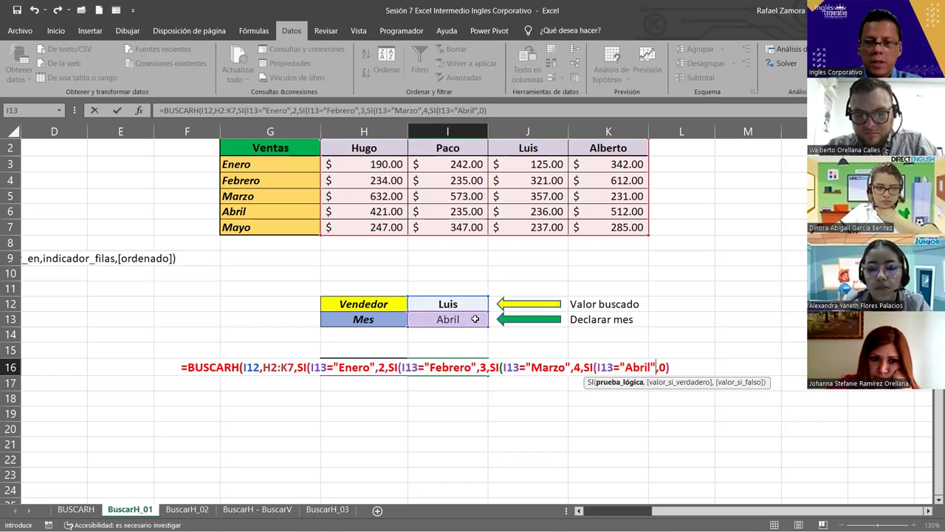
pyautogui.write(',')
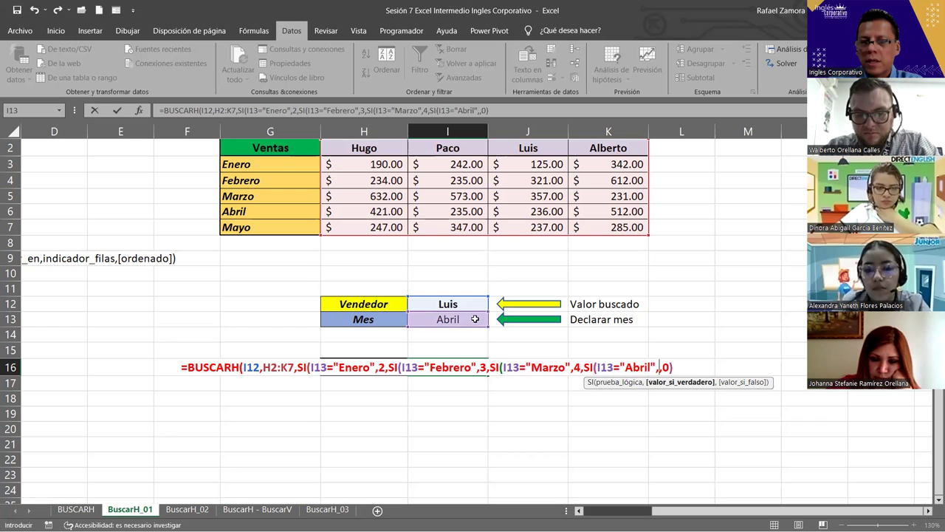
pyautogui.write('5')
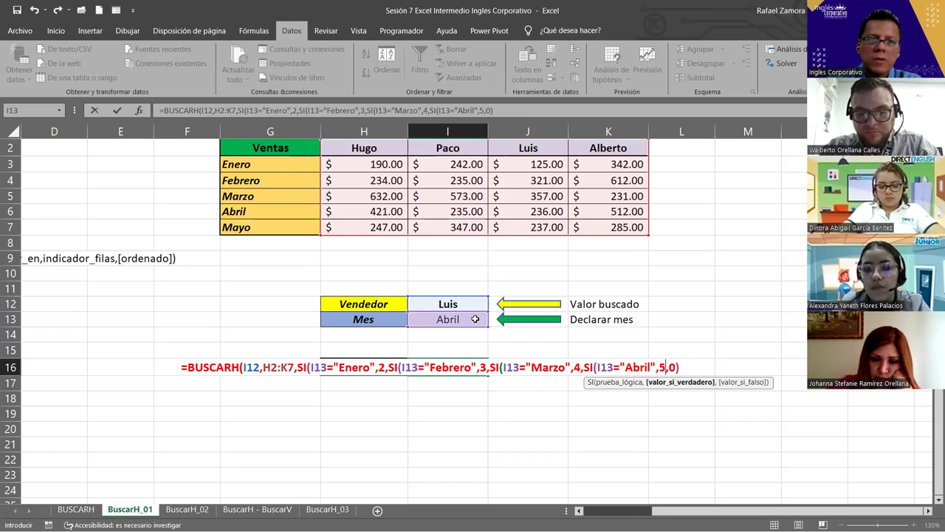
# Fix the closing parentheses of the nested SI conditions and confirm the formula
pyautogui.write(',')
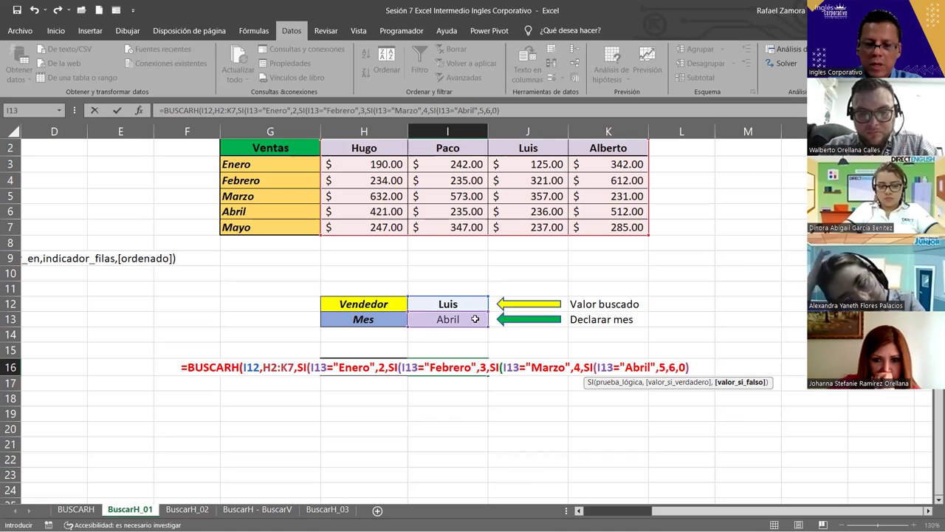
pyautogui.write(')')
pyautogui.write(')')
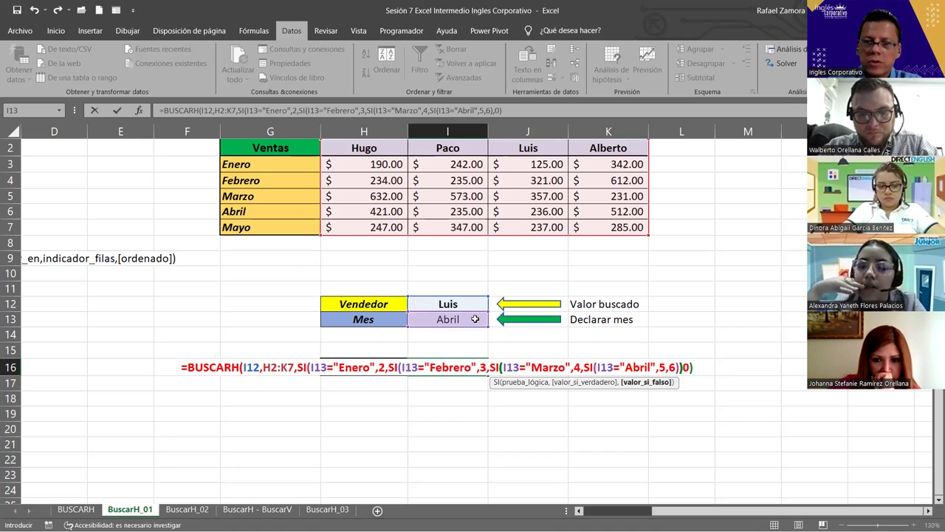
pyautogui.write('))')
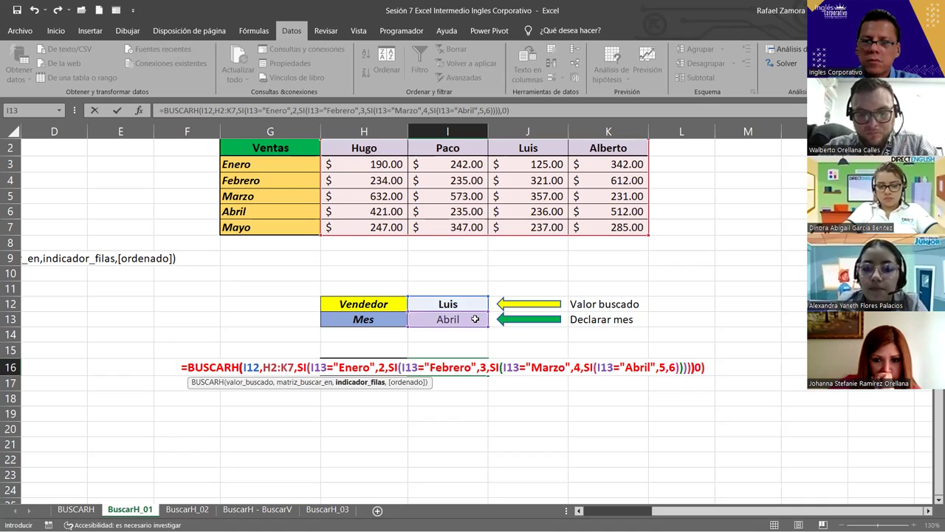
pyautogui.write(',')
pyautogui.press('Left')
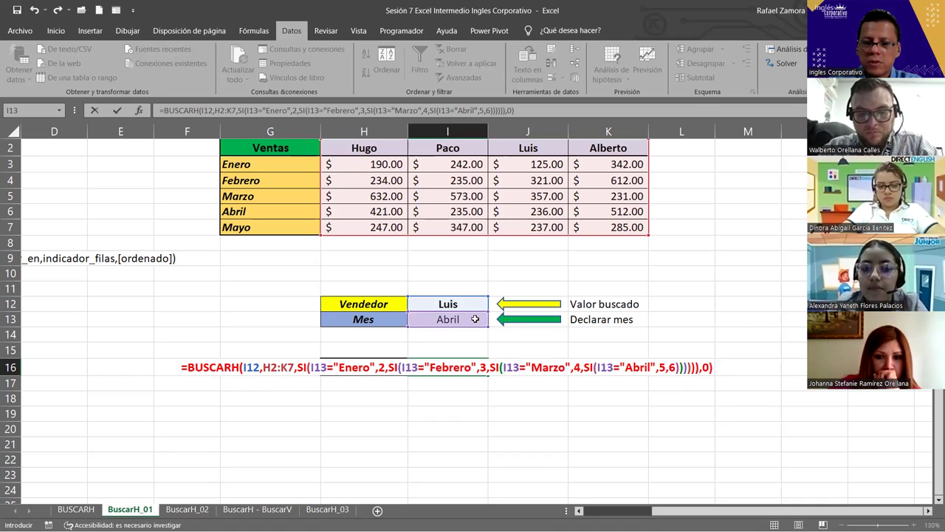
pyautogui.press('BackSpace')
pyautogui.press('BackSpace')
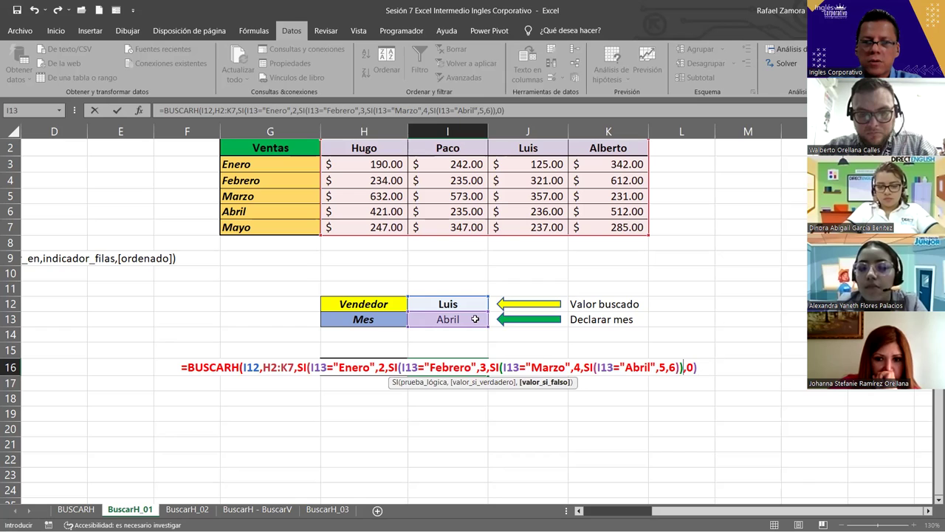
pyautogui.write(')')
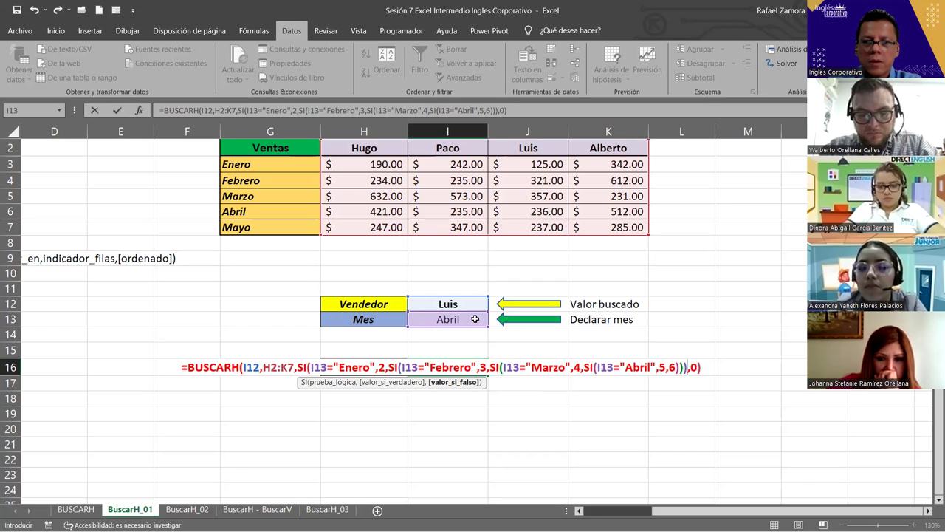
pyautogui.write(')')
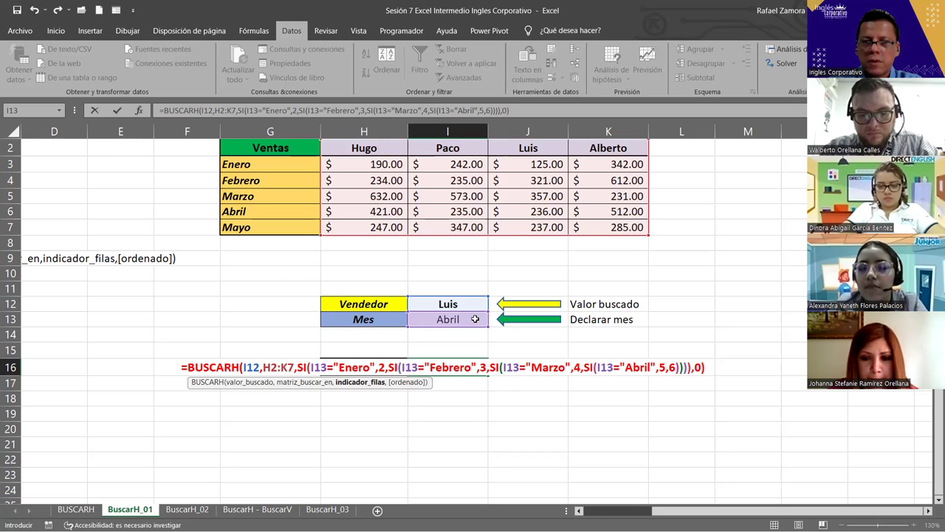
pyautogui.press('Return')
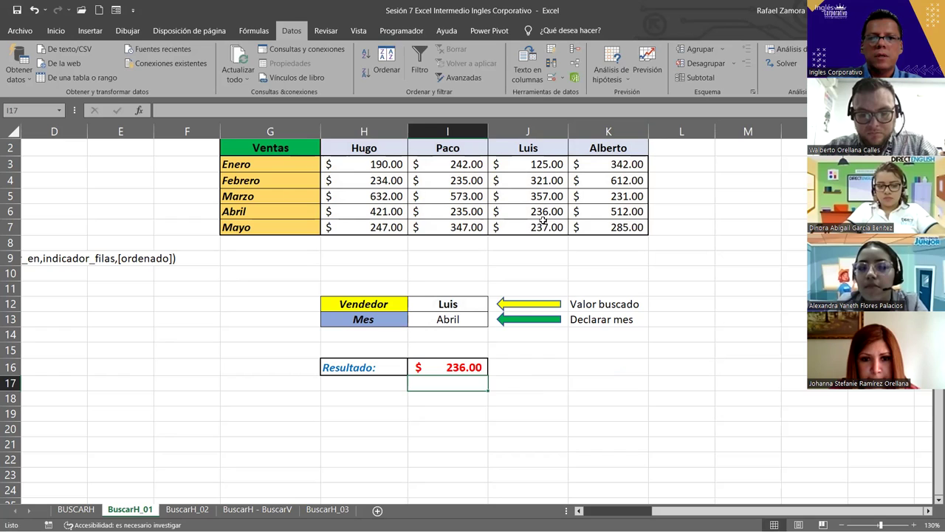
# Add List data validation to I13 with source G3:G7 (the months)
pyautogui.click(476, 362)
pyautogui.click(480, 319)
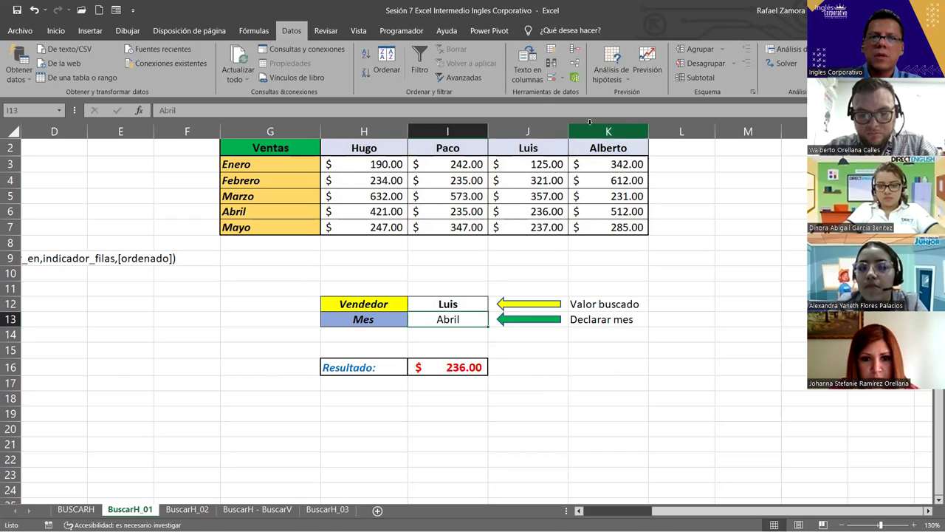
pyautogui.click(556, 82)
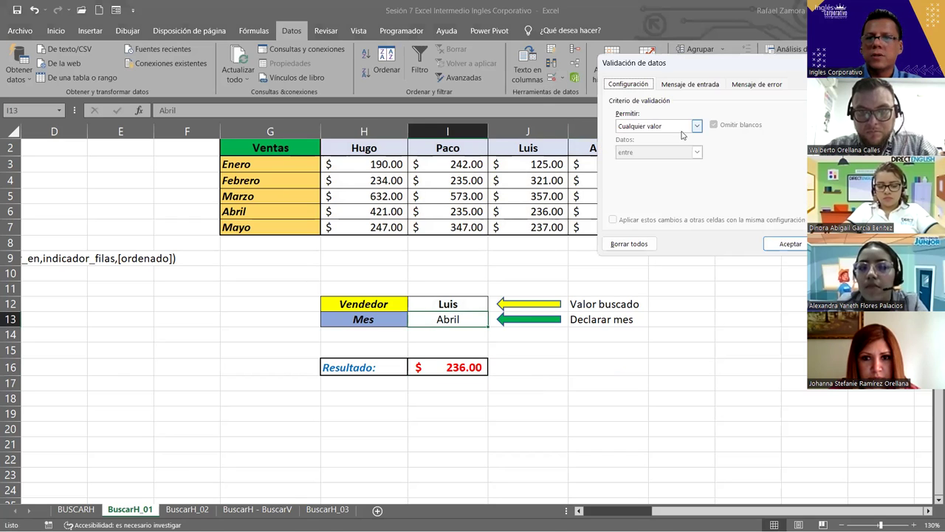
pyautogui.click(686, 133)
pyautogui.click(642, 163)
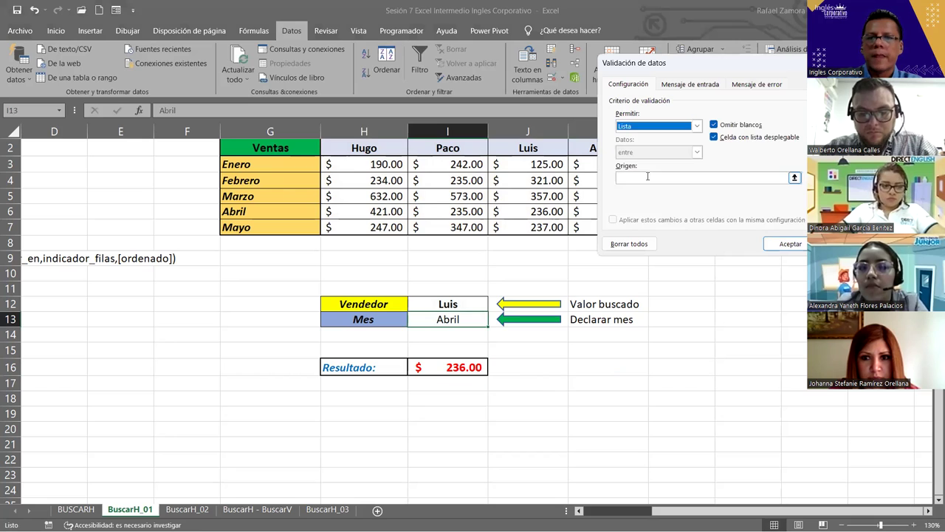
pyautogui.click(304, 167)
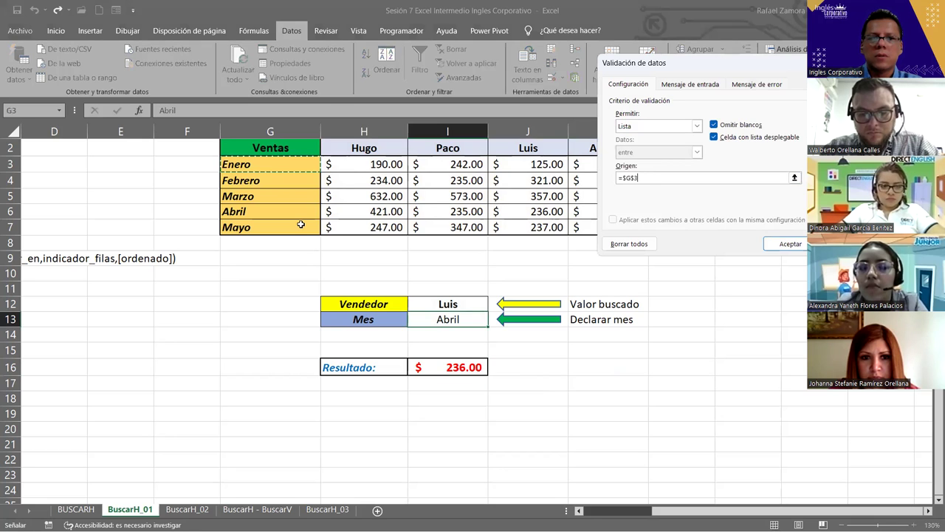
pyautogui.moveTo(302, 224); pyautogui.dragTo(302, 227)
pyautogui.click(790, 244)
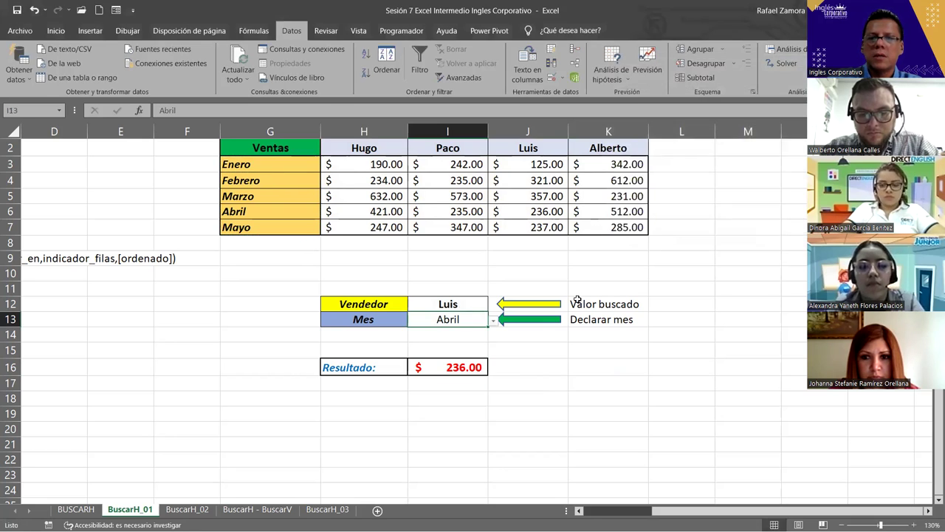
# Choose Enero from I13's dropdown so Resultado shows $125.00
pyautogui.click(493, 320)
pyautogui.click(429, 332)
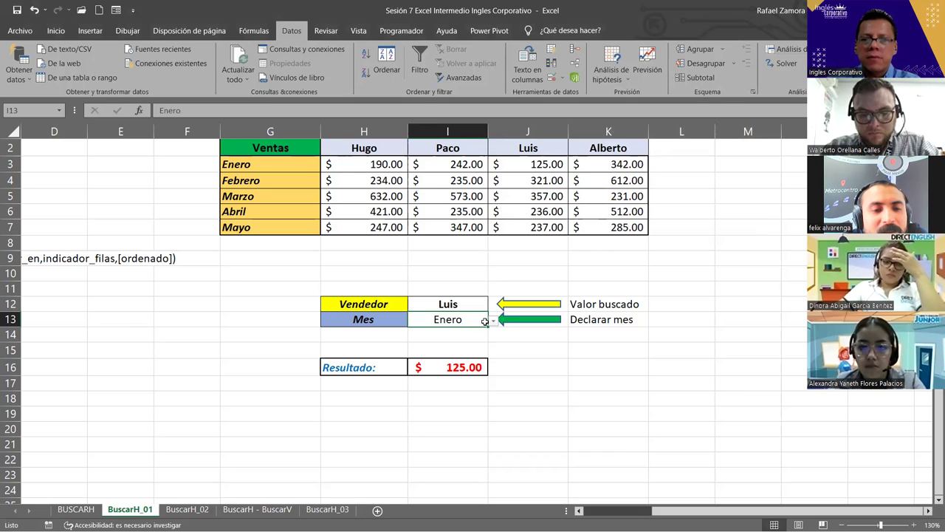
pyautogui.scroll(1, 480, 355)
# In I18 start =SI.CONJUNTO with the test I13="Enero" returning 2
pyautogui.click(464, 414)
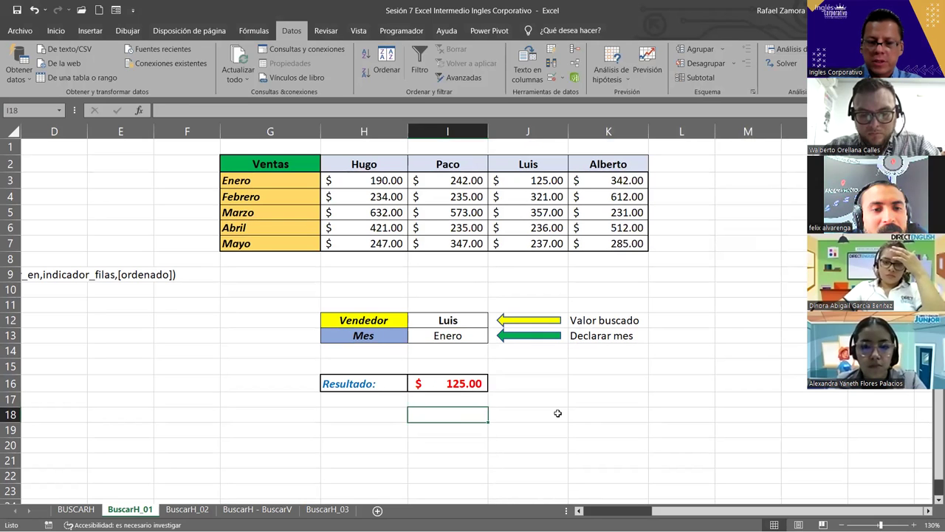
pyautogui.write('=')
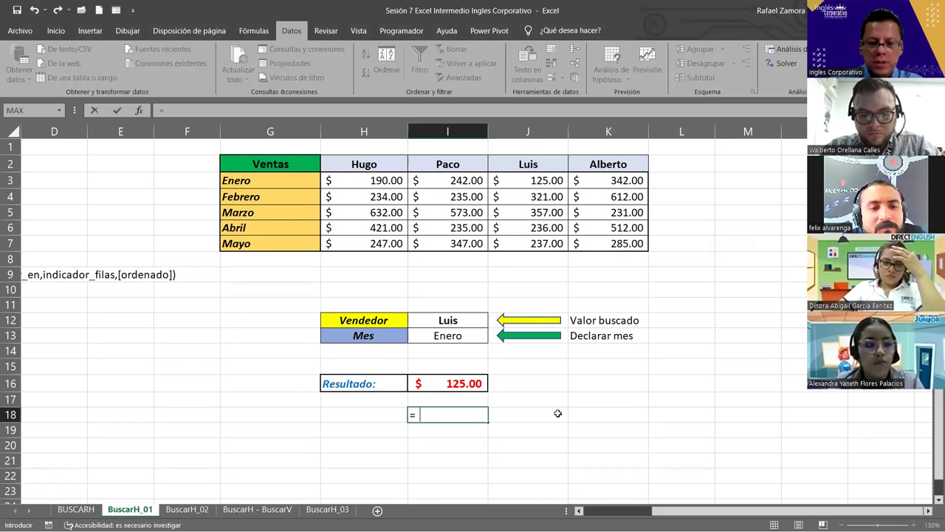
pyautogui.write('si.')
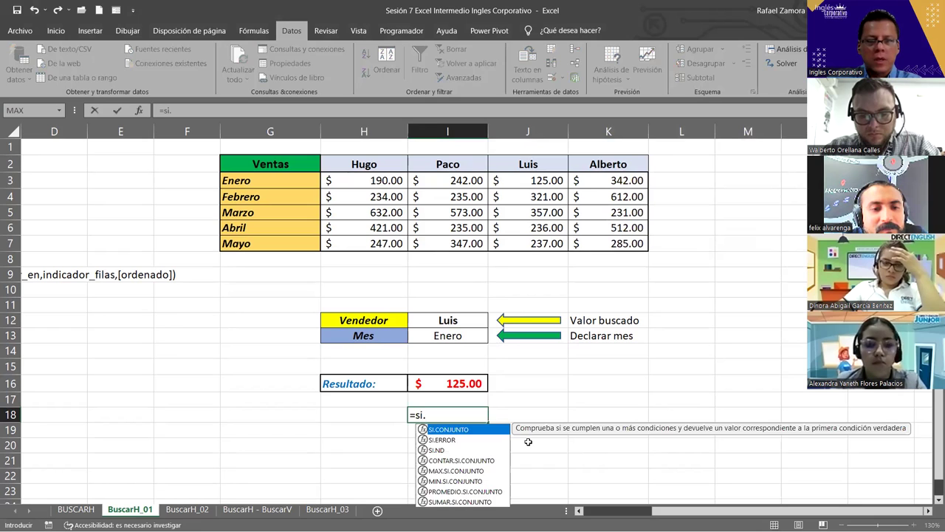
pyautogui.press('Tab')
pyautogui.click(461, 336)
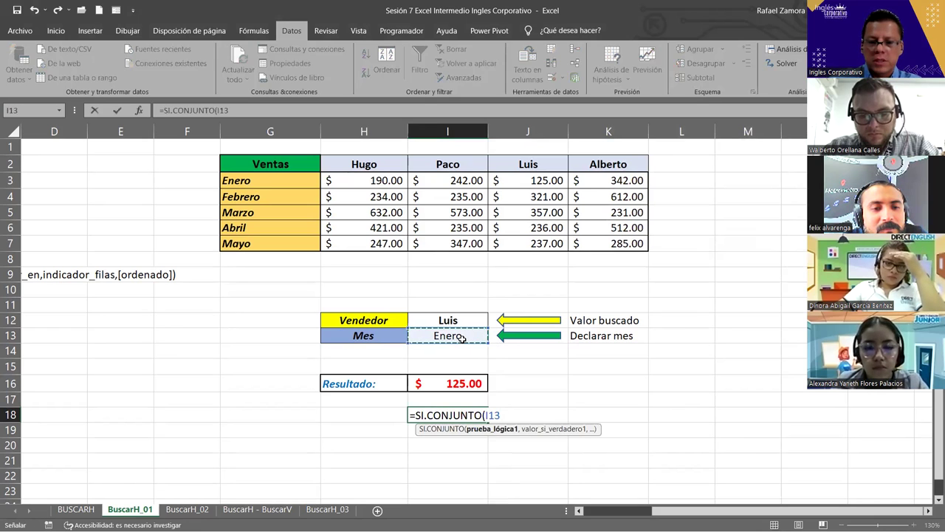
pyautogui.write('=[E')
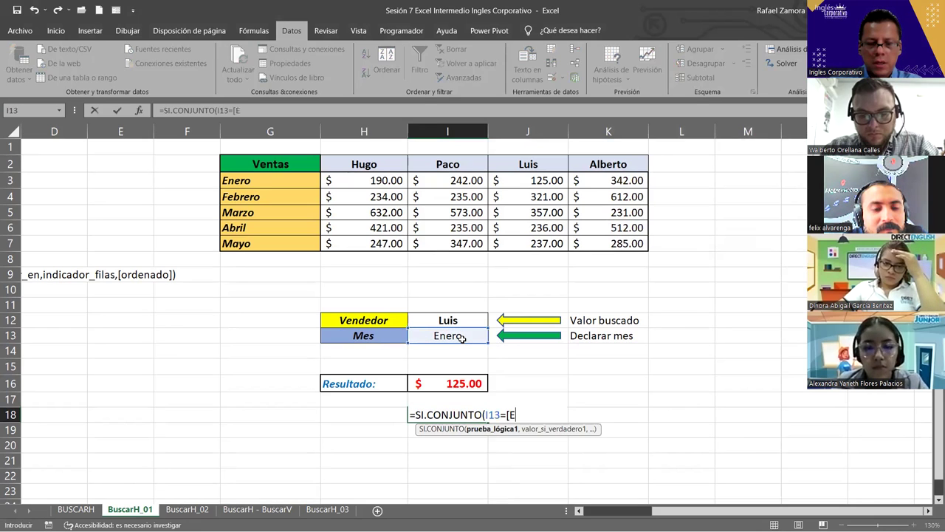
pyautogui.press('BackSpace')
pyautogui.press('BackSpace')
pyautogui.press('BackSpace')
pyautogui.write('"')
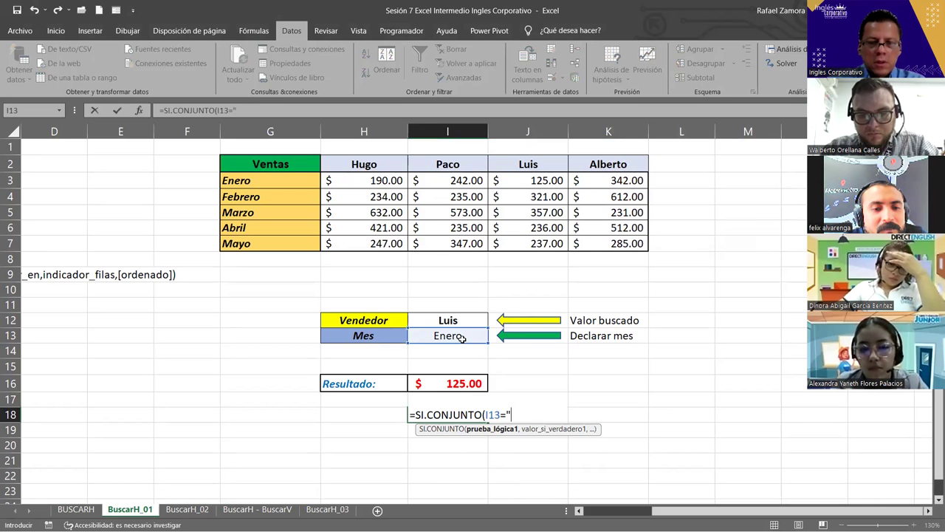
pyautogui.write('Enero')
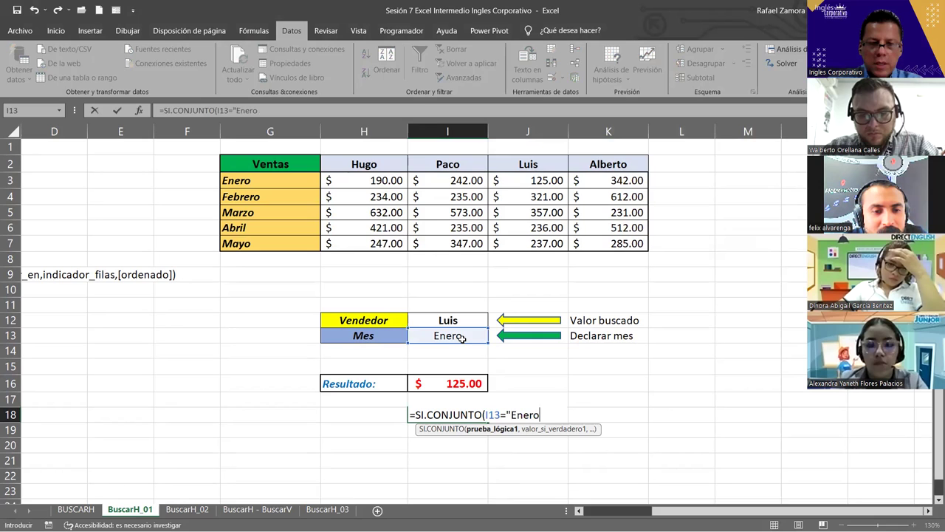
pyautogui.write('",')
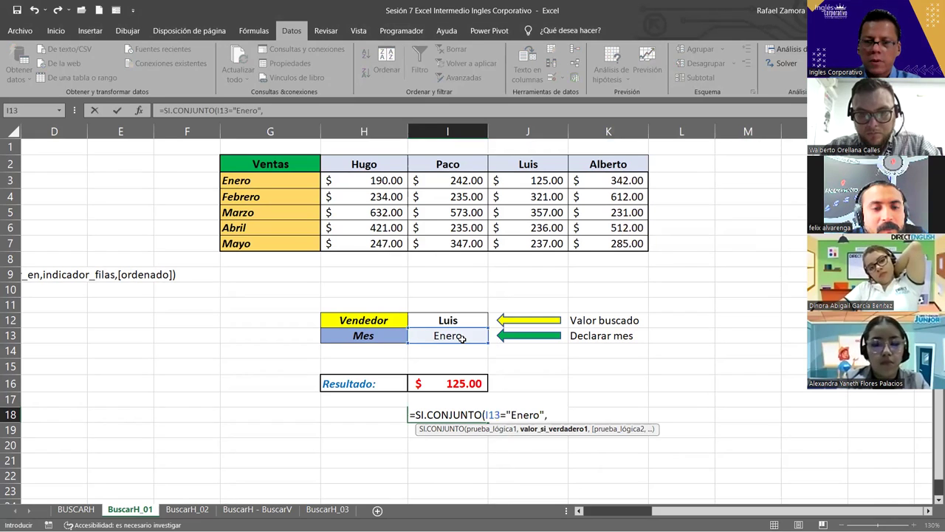
pyautogui.write('2')
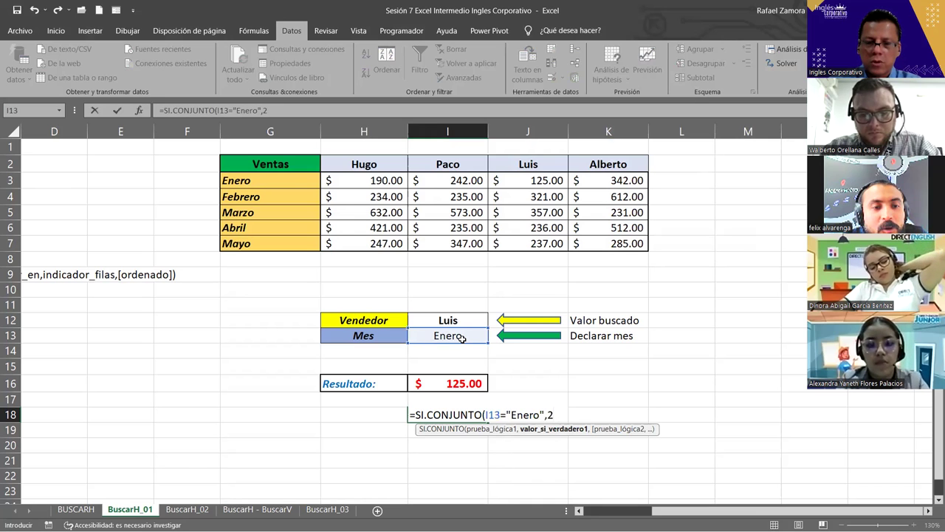
pyautogui.write(',')
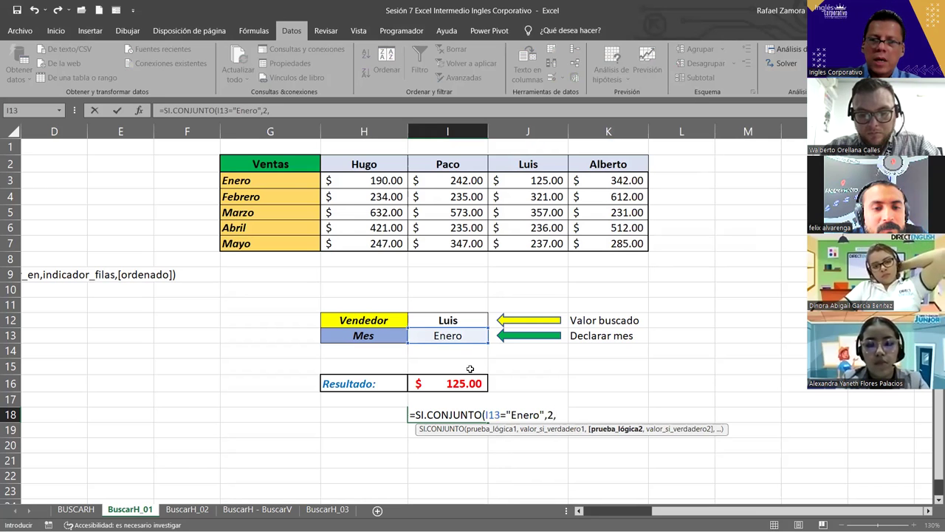
# Add the I13="Febrero" condition, then delete the literal "Enero" text from the formula
pyautogui.click(472, 336)
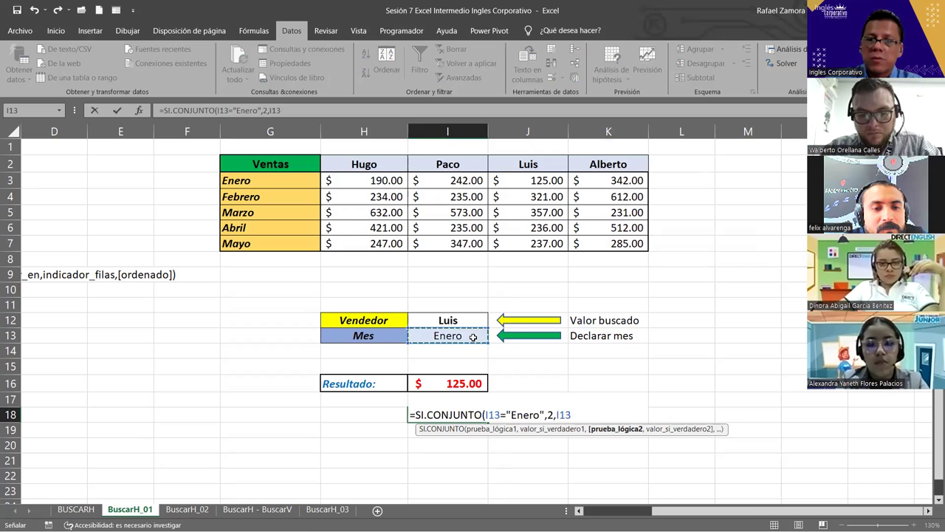
pyautogui.write('="')
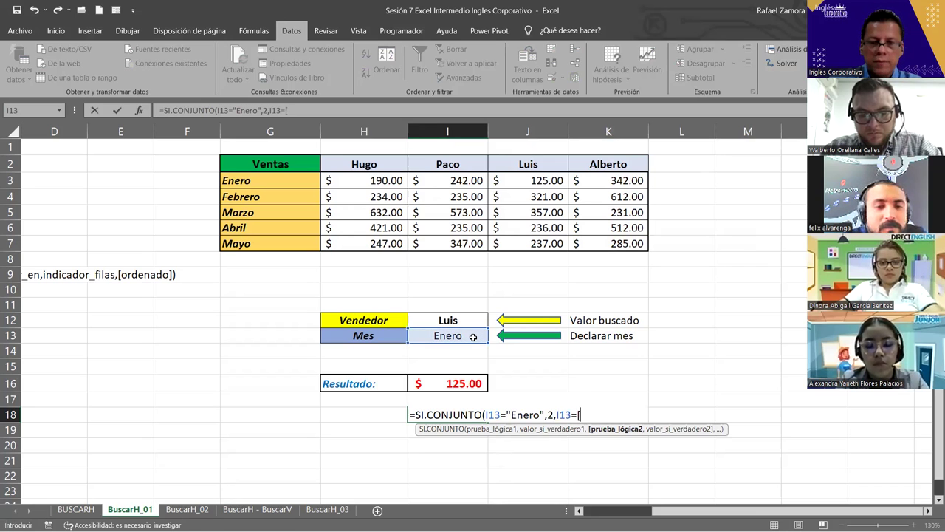
pyautogui.write('Feb')
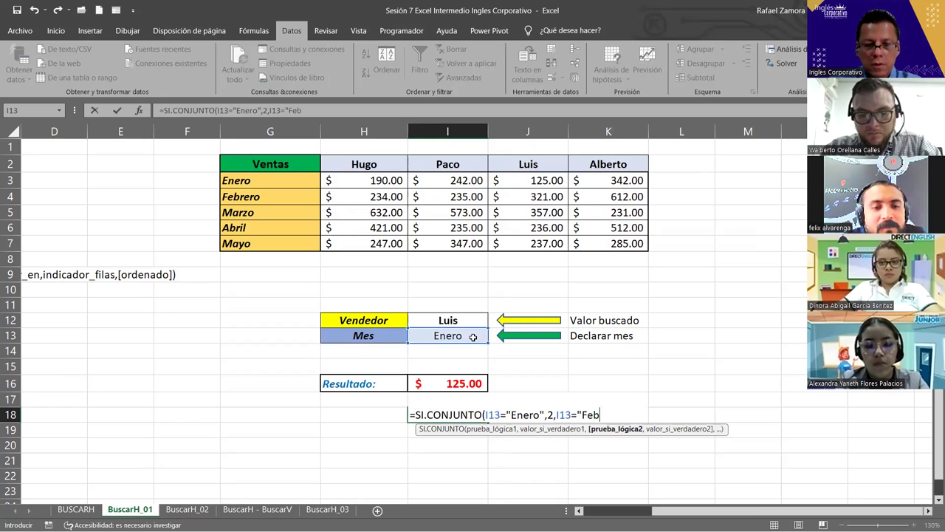
pyautogui.write('rero"')
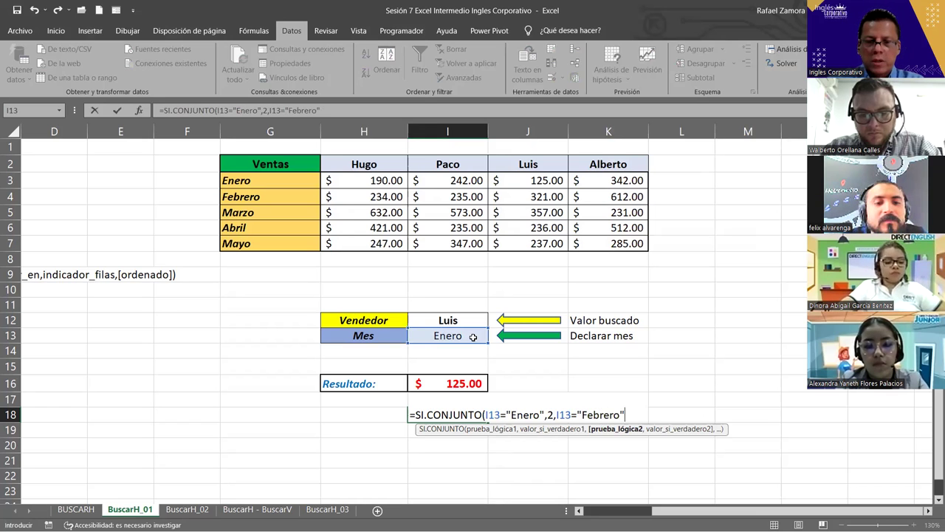
pyautogui.write(',3')
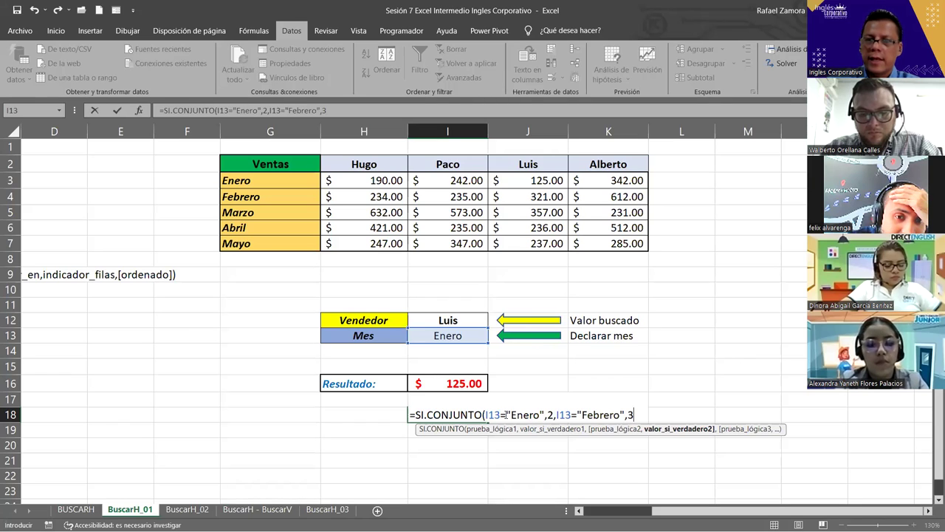
pyautogui.moveTo(521, 414); pyautogui.dragTo(542, 415)
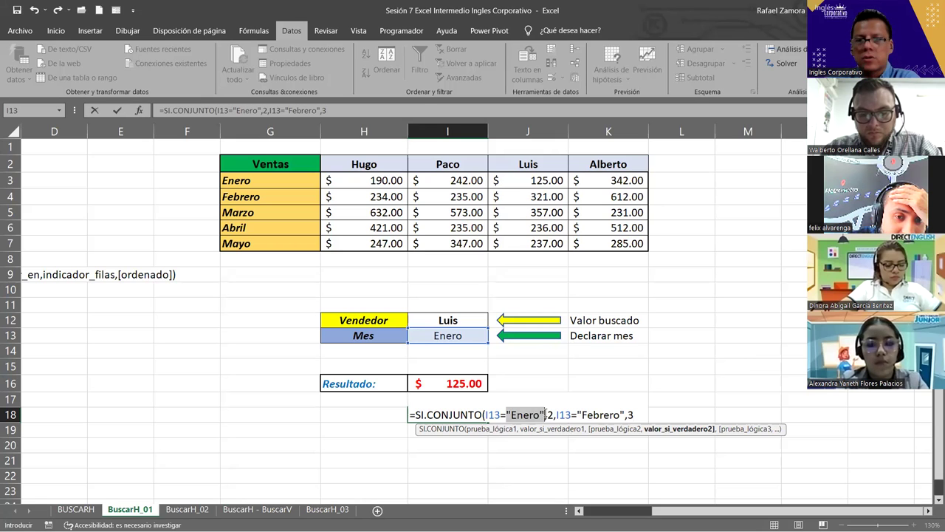
pyautogui.press('BackSpace')
# Replace "Enero" with a G3 reference and confirm, so I18 shows 2
pyautogui.click(248, 177)
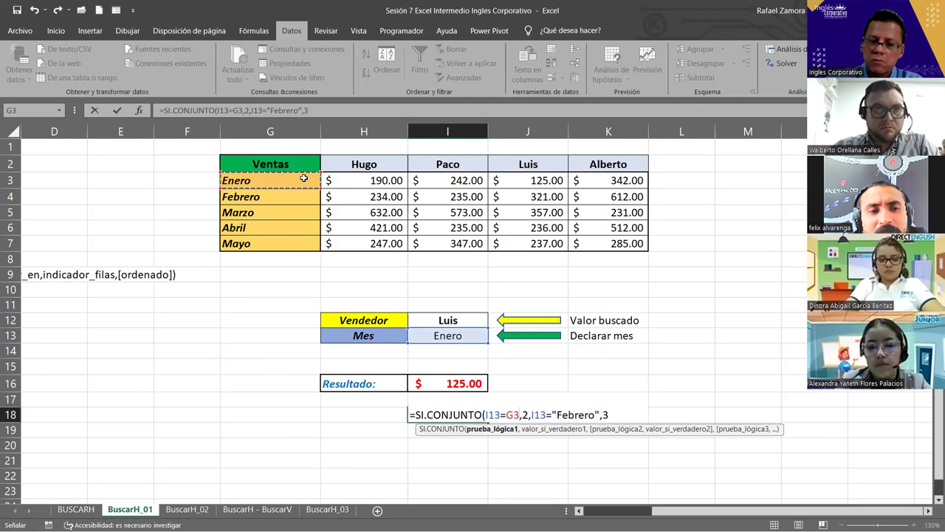
pyautogui.press('Return')
pyautogui.click(303, 181)
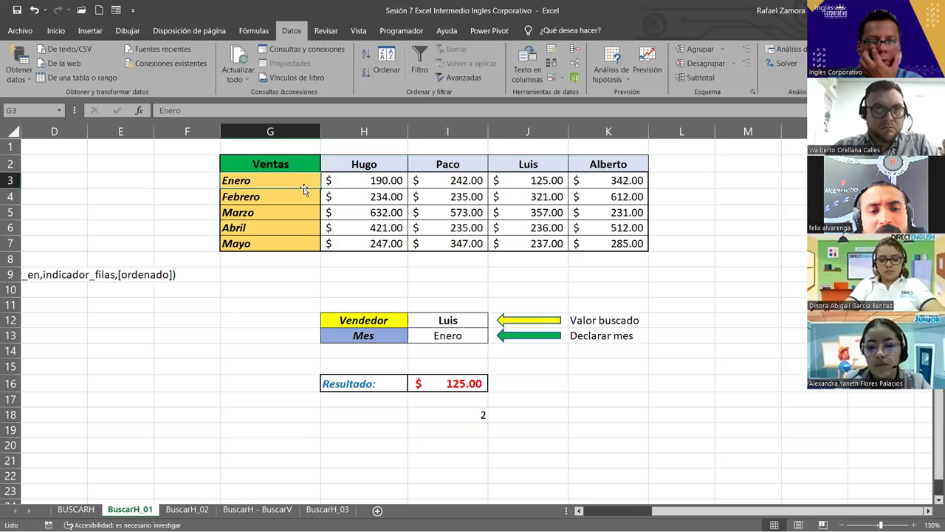
pyautogui.press('BackSpace')
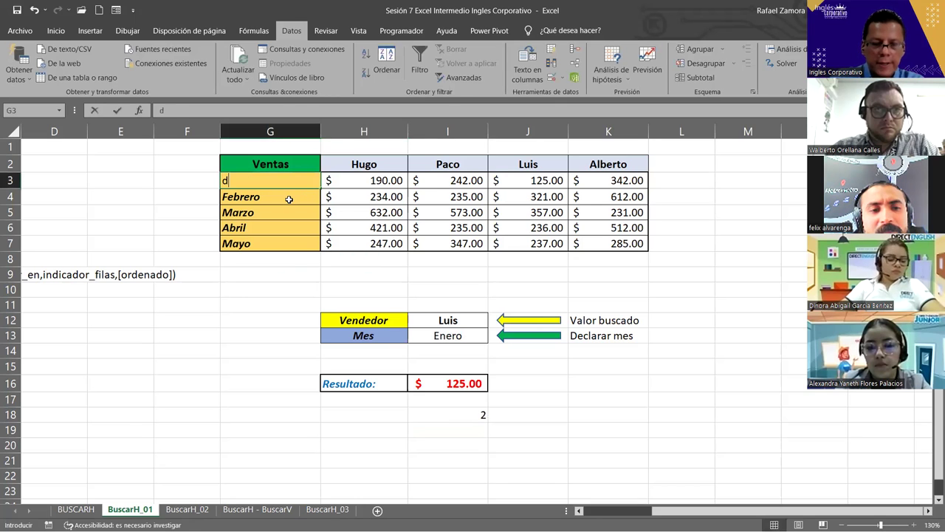
pyautogui.write('Diciembre')
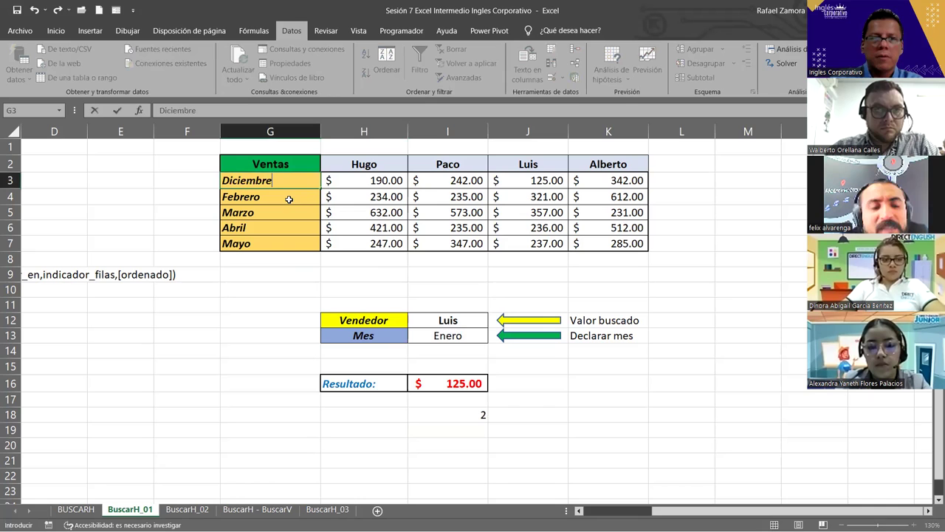
pyautogui.press('Escape')
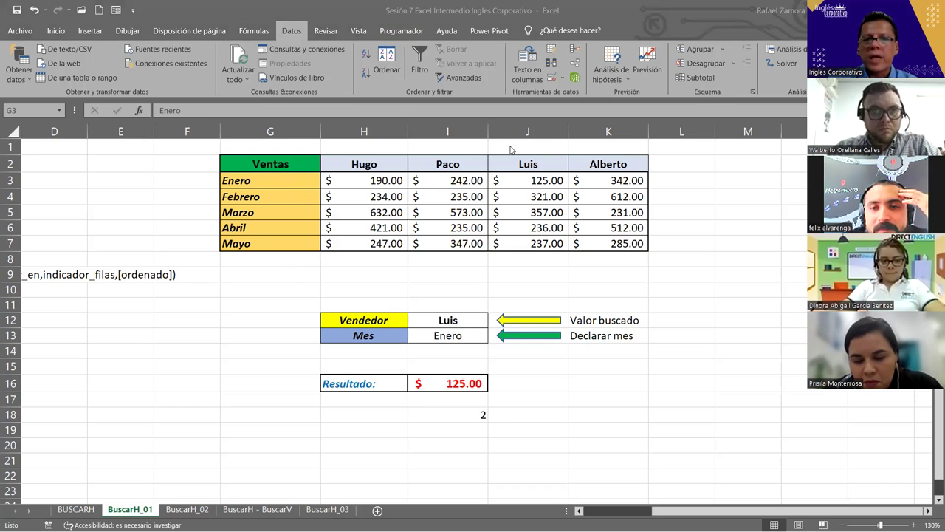
pyautogui.click(461, 164)
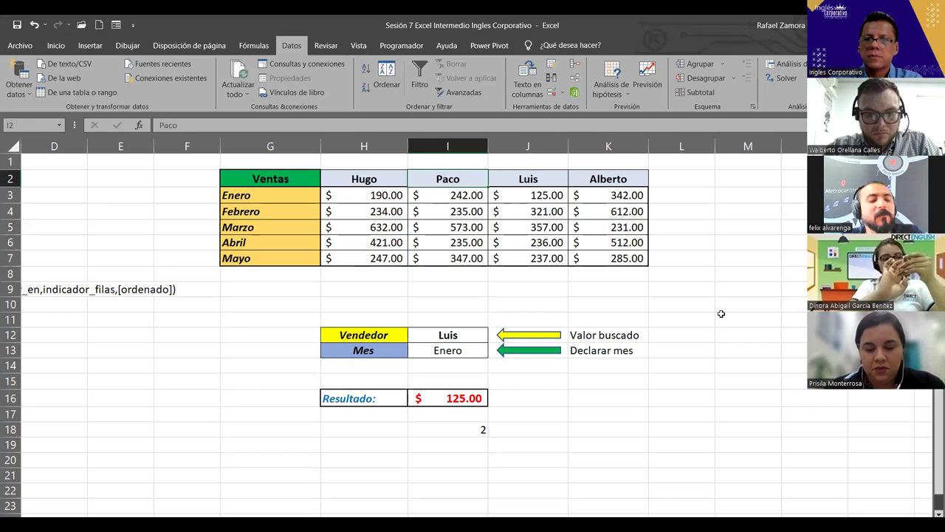
pyautogui.click(717, 307)
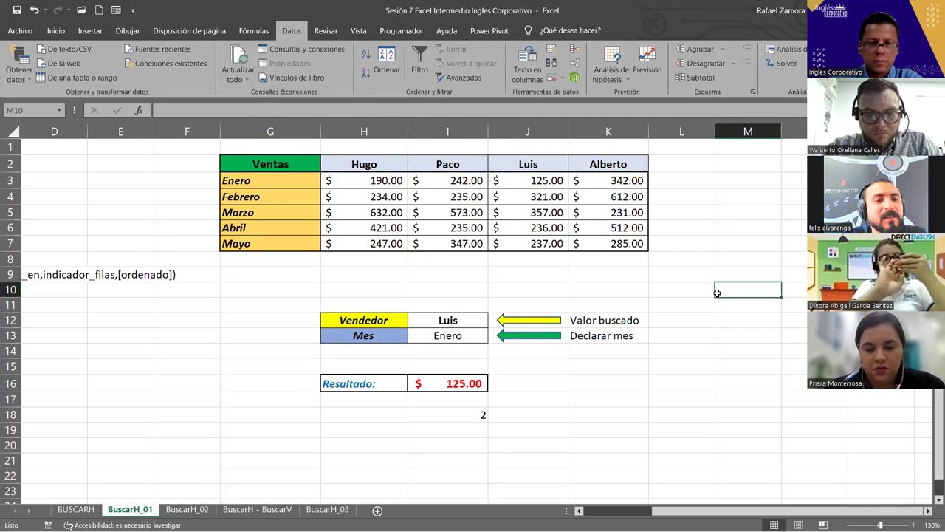
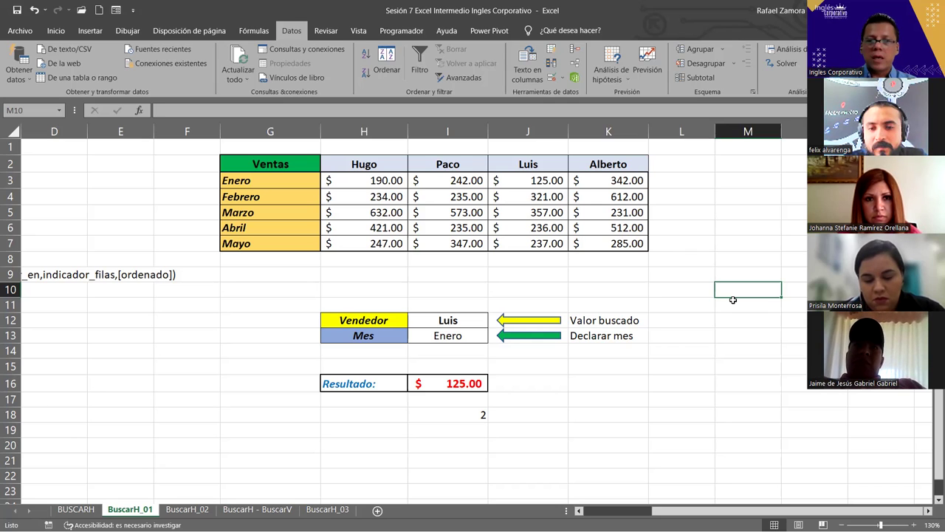
# Discard the half-started entry in K16 and change G5 from Marzo to Enero
pyautogui.click(613, 383)
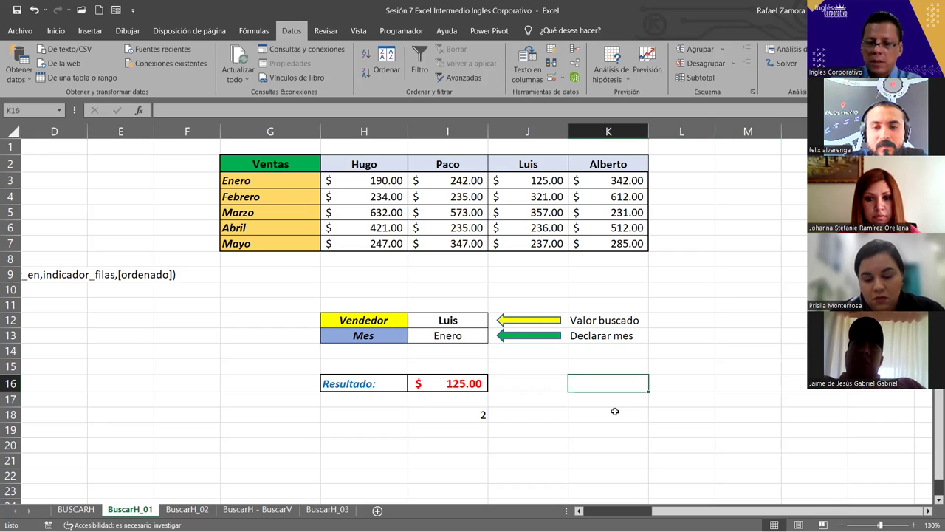
pyautogui.write('=')
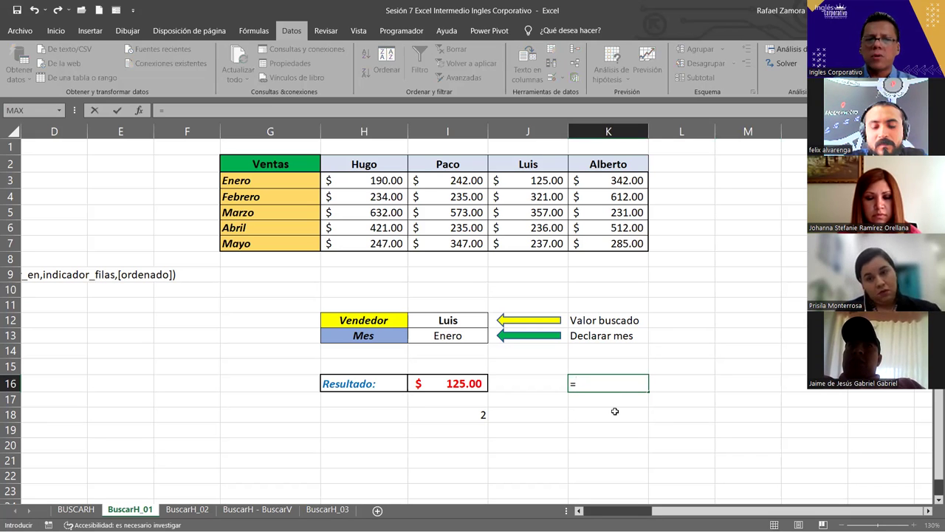
pyautogui.press('Escape')
pyautogui.click(288, 212)
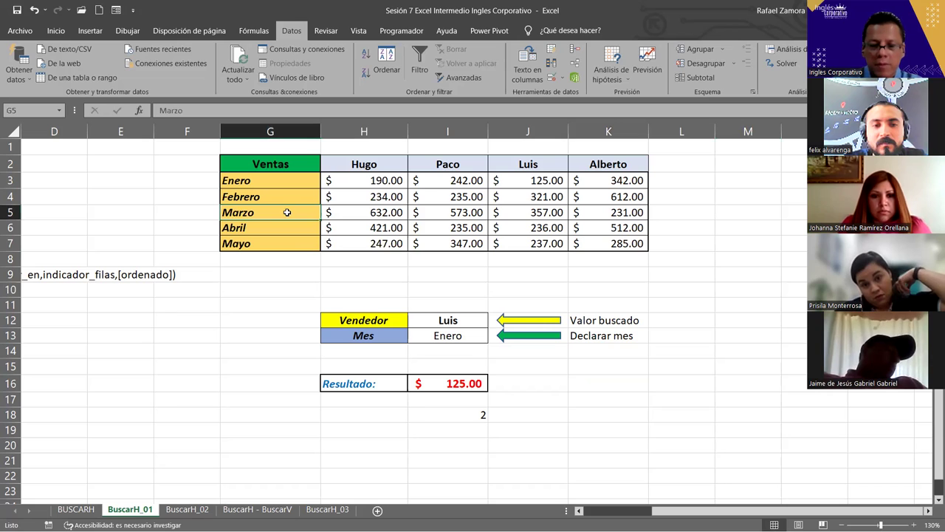
pyautogui.write('Enero')
pyautogui.press('Return')
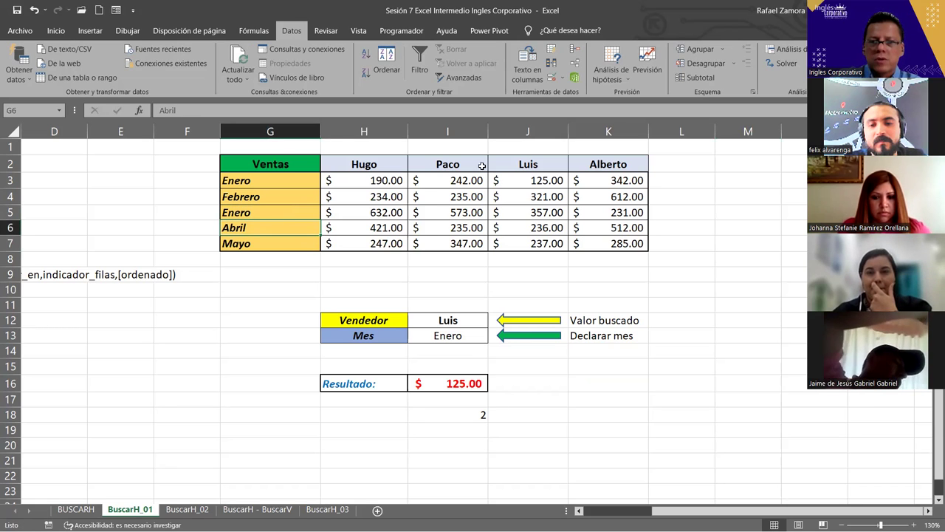
# Start a SUMAR.SI formula in K16 with criteria range G3:G7 and criterion I13
pyautogui.click(574, 380)
pyautogui.write('=')
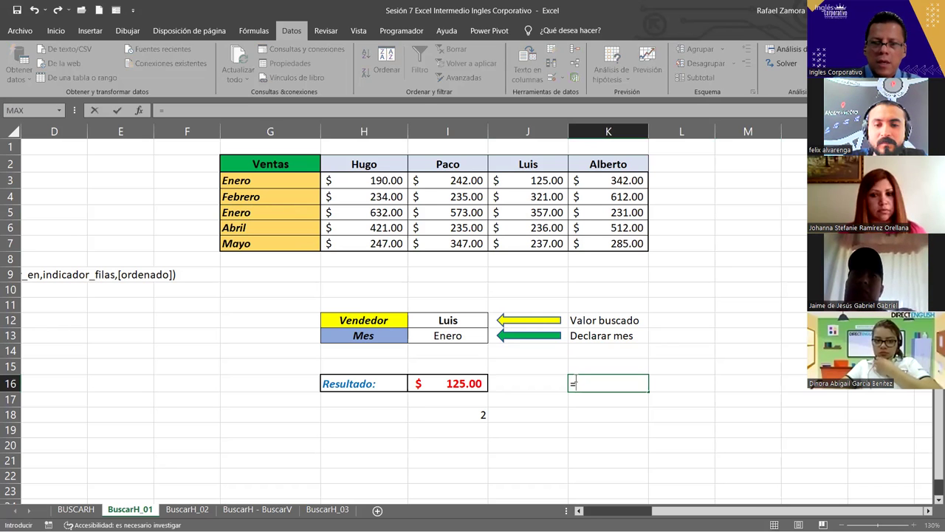
pyautogui.write('sum')
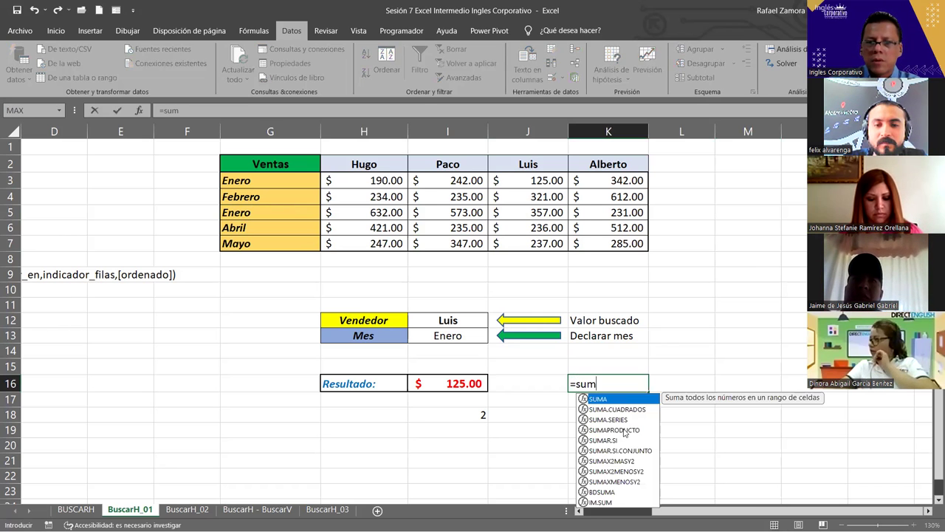
pyautogui.doubleClick(614, 439)
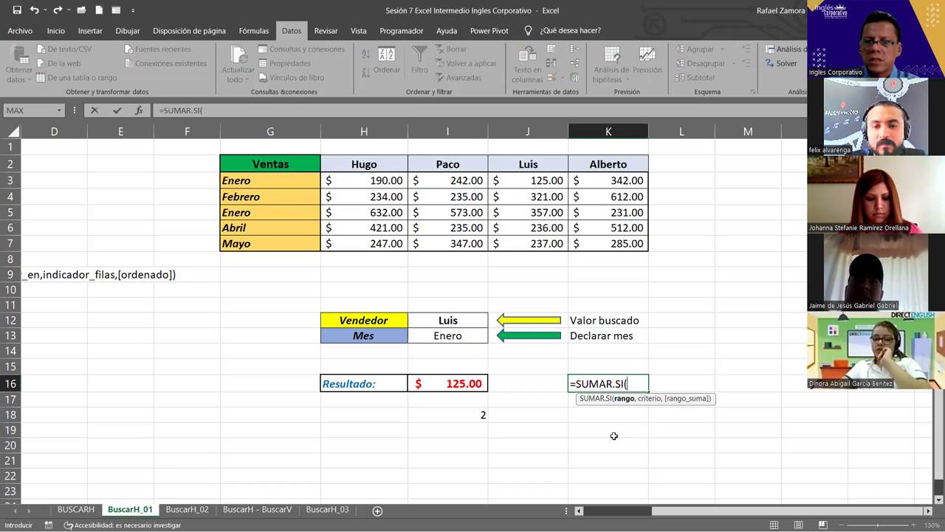
pyautogui.click(281, 182)
pyautogui.moveTo(281, 182); pyautogui.dragTo(280, 242)
pyautogui.write(',')
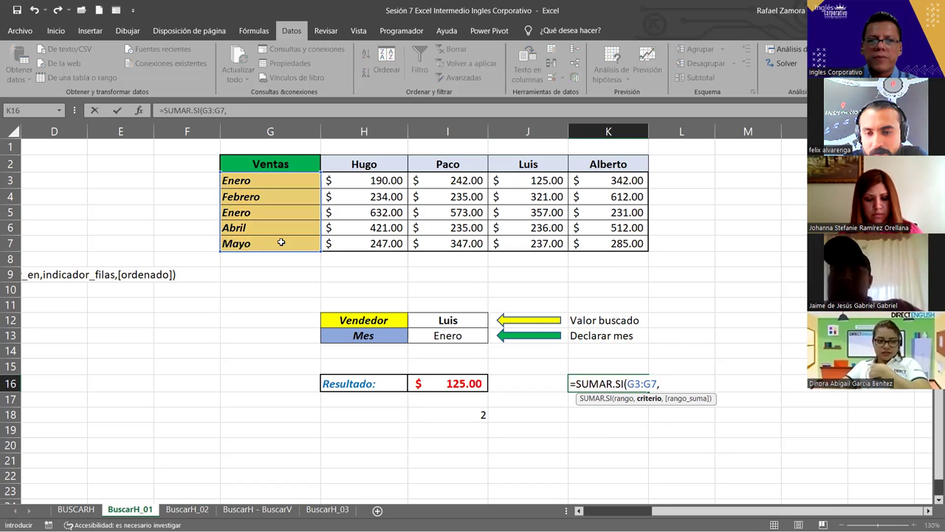
pyautogui.click(446, 336)
pyautogui.click(445, 336)
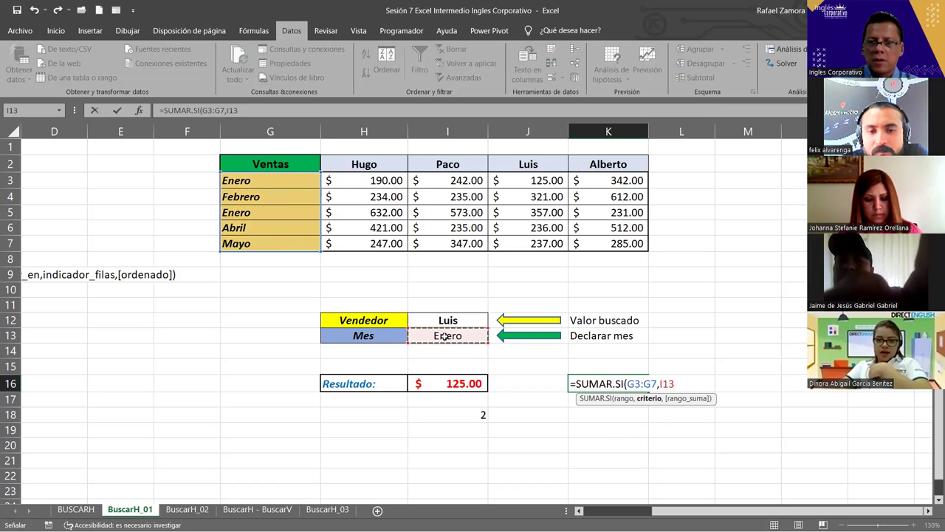
# Finish the formula with sum range K3:K7 so K16 shows 573
pyautogui.write(',')
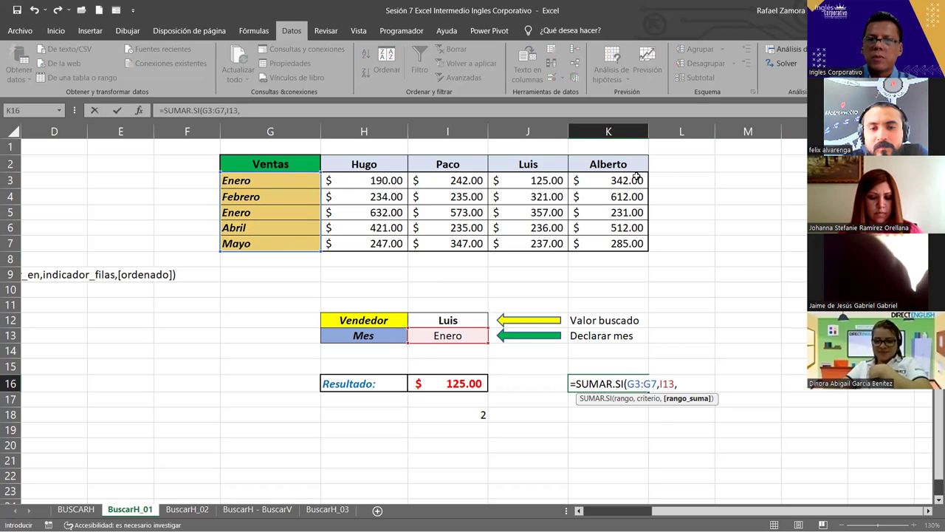
pyautogui.moveTo(635, 180); pyautogui.dragTo(619, 247)
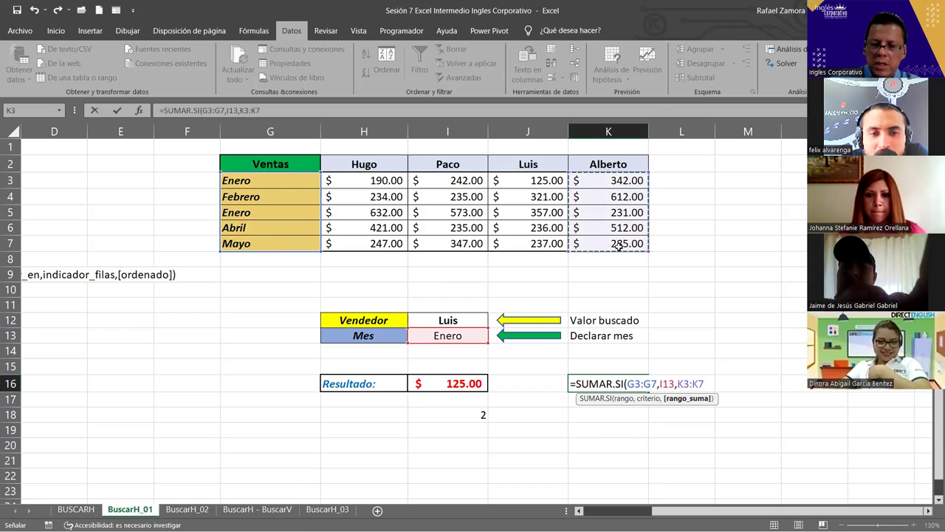
pyautogui.write(')')
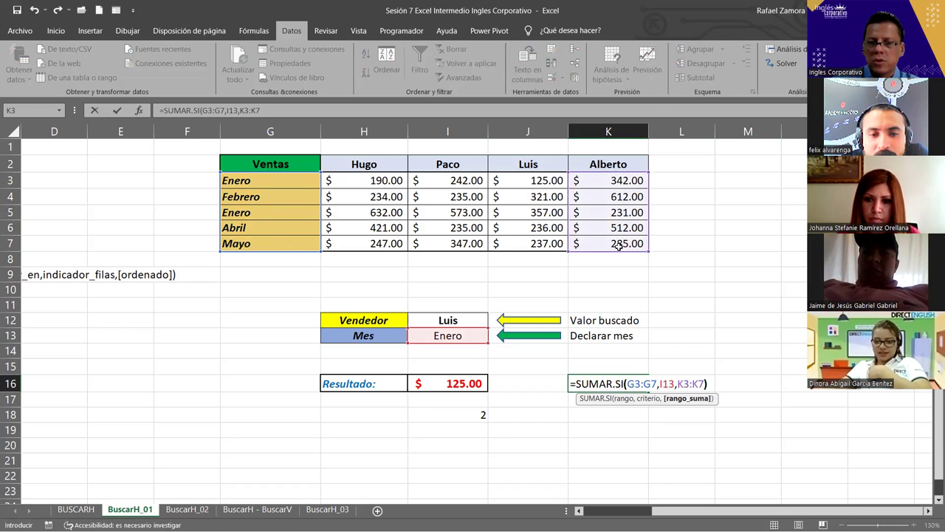
pyautogui.press('Return')
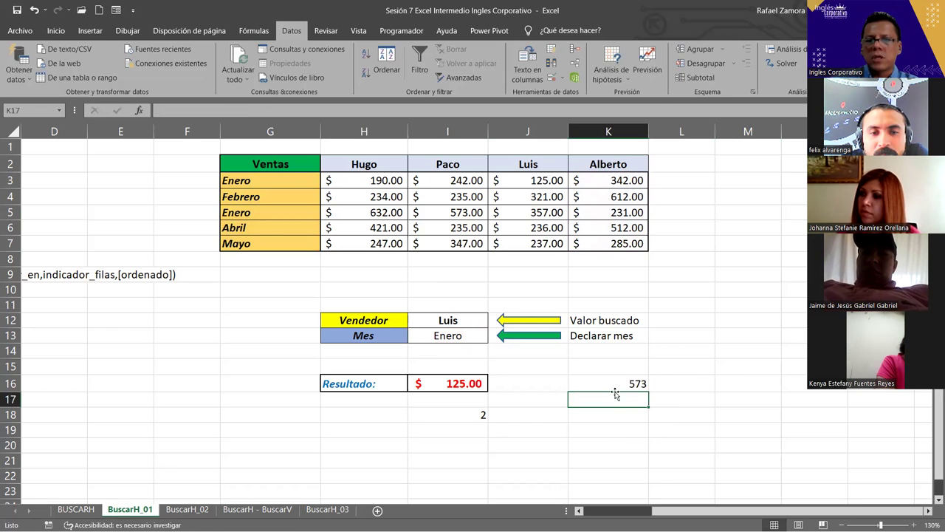
pyautogui.click(600, 378)
pyautogui.moveTo(310, 182); pyautogui.dragTo(296, 244)
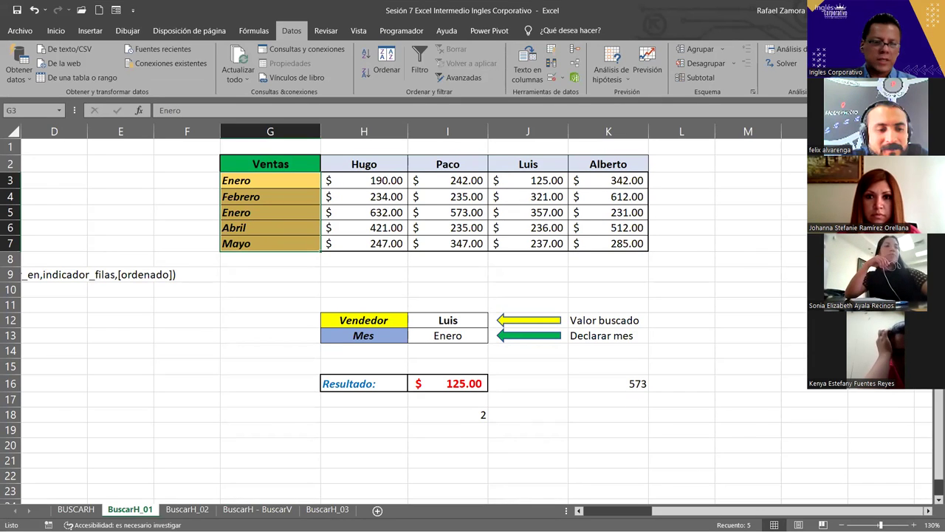
pyautogui.click(465, 412)
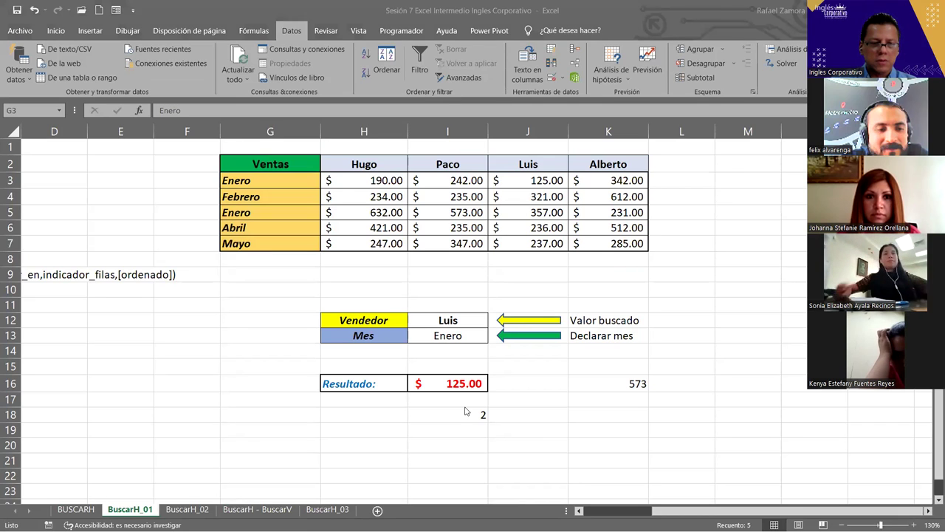